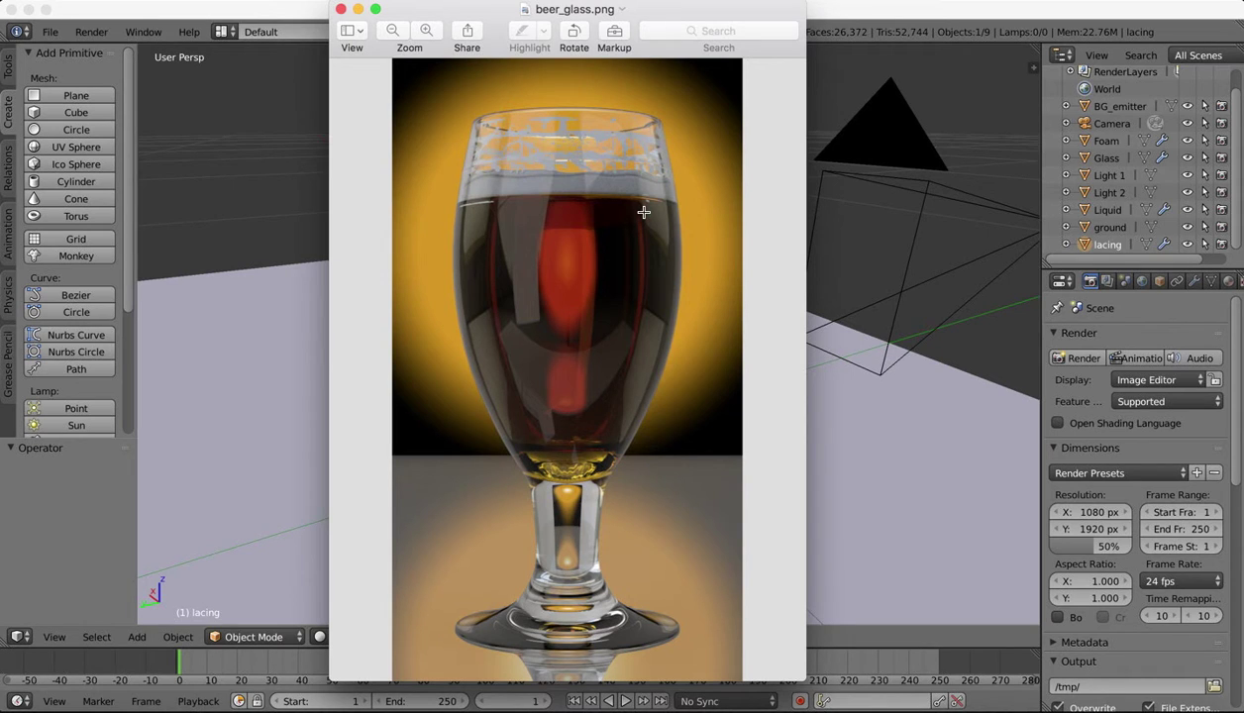
Step: Hide the Foam and lacing objects in the Outliner so only the bare glass remains visible
left_click(921, 416)
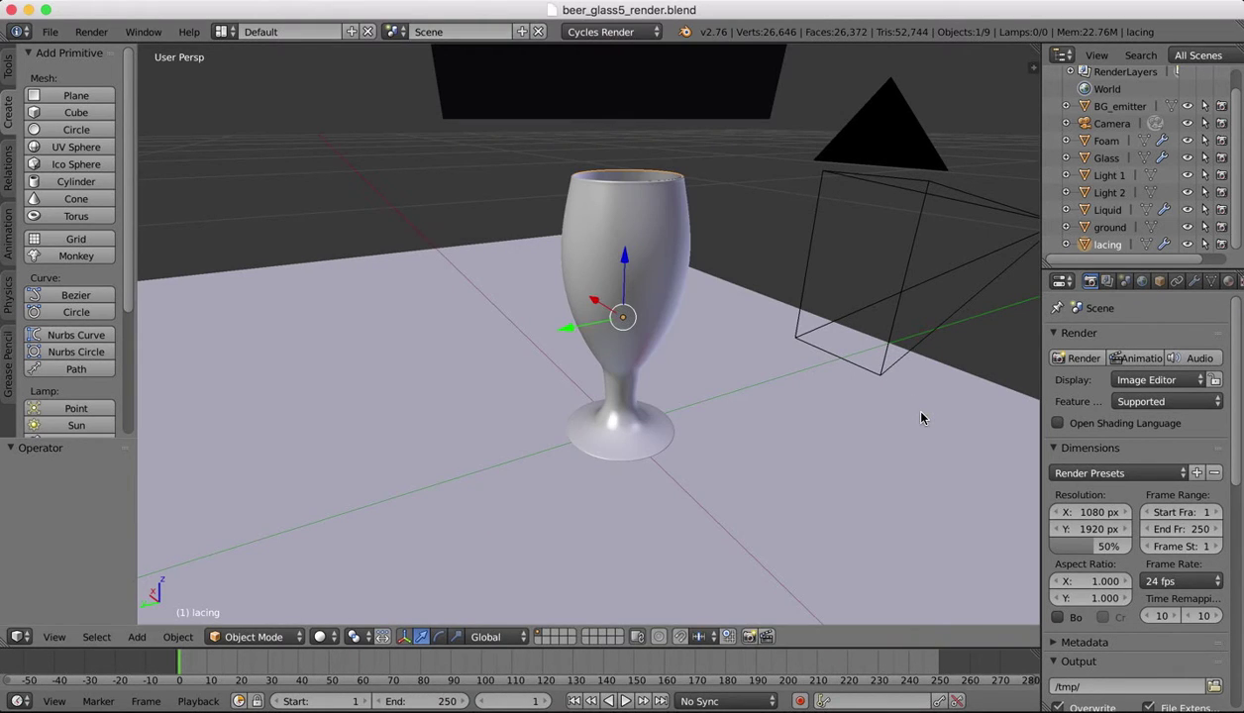
middle_click_drag(671, 206, 671, 179)
scroll(631, 223, "up", 5)
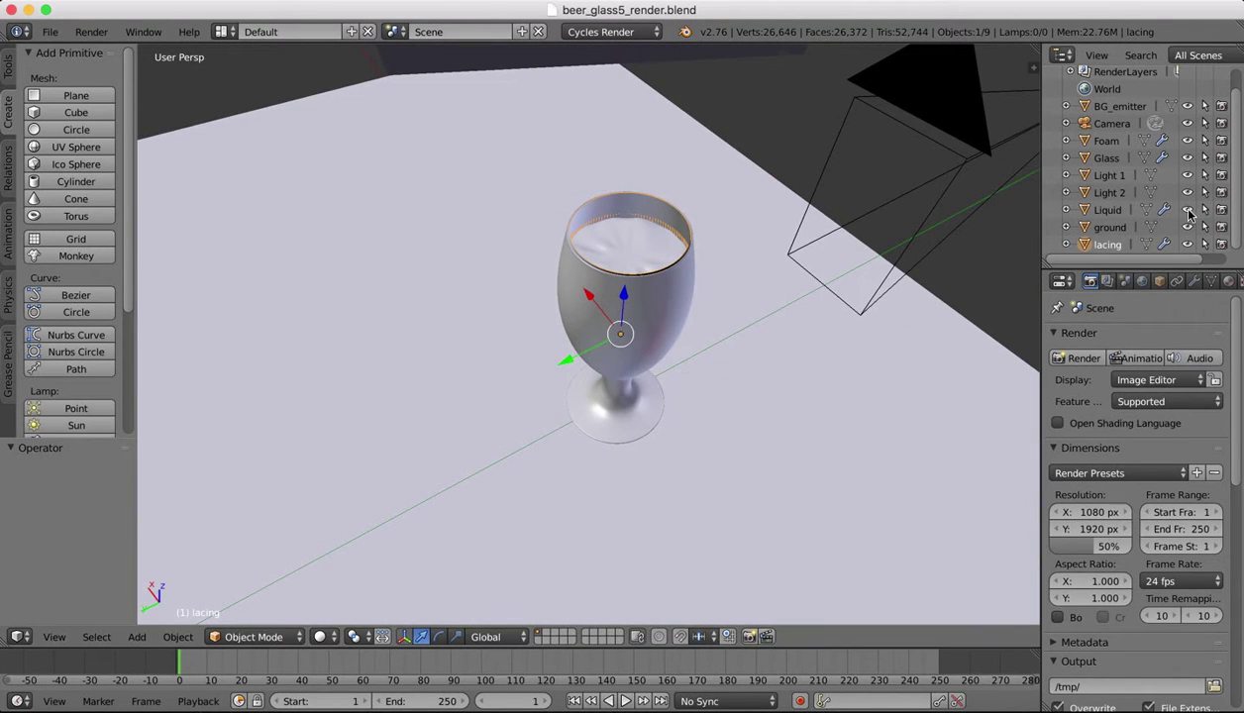
left_click(1187, 141)
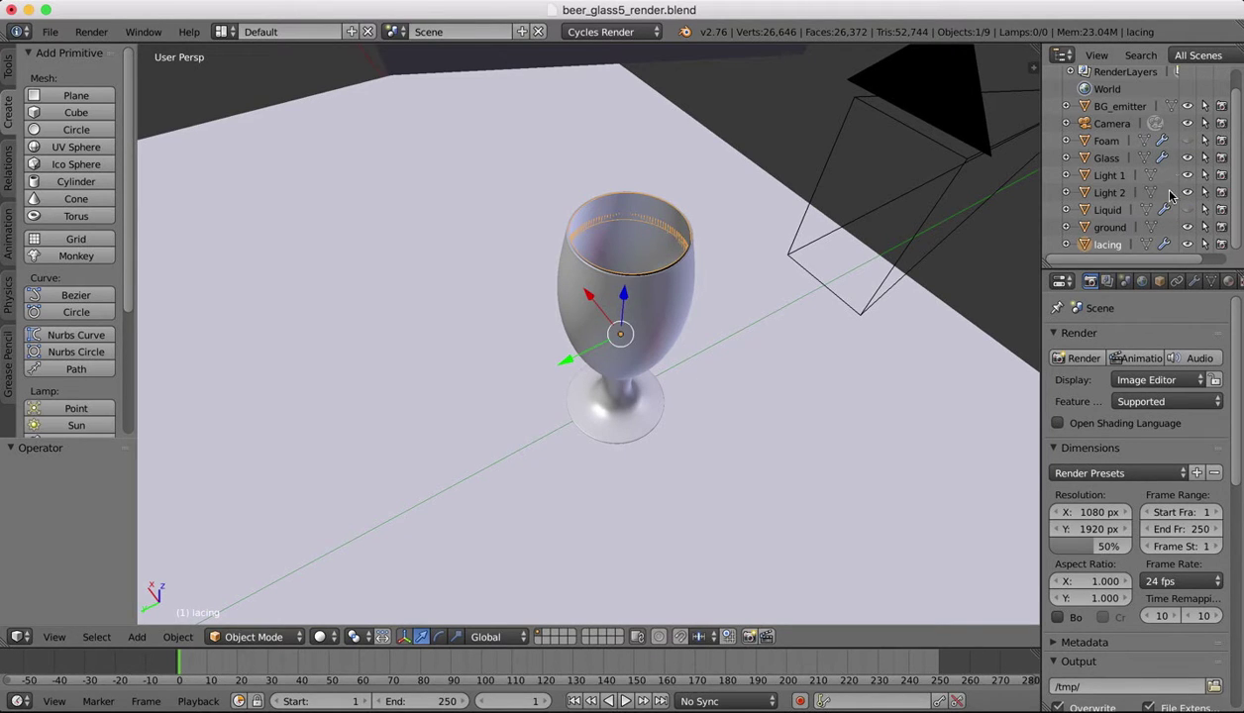
left_click(1187, 243)
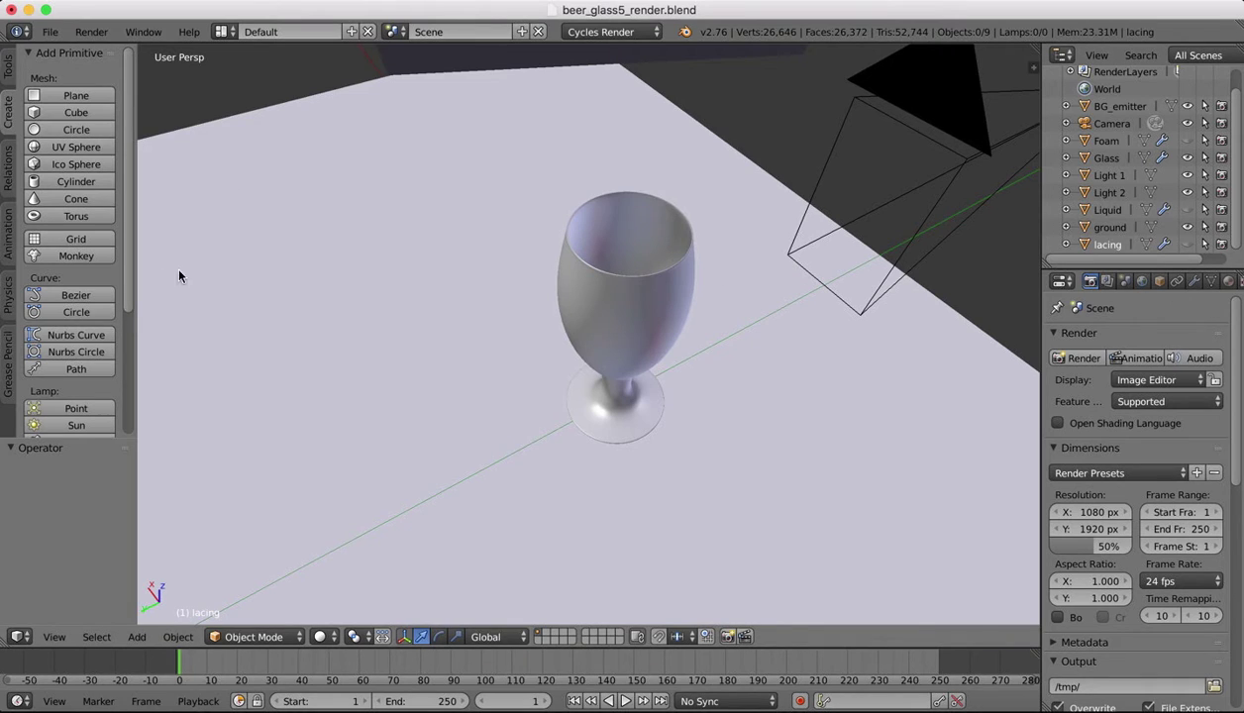
Step: Add a plane, scale it to 0.314 and then 0.05, and raise it above the ground
left_click(72, 97)
key("s")
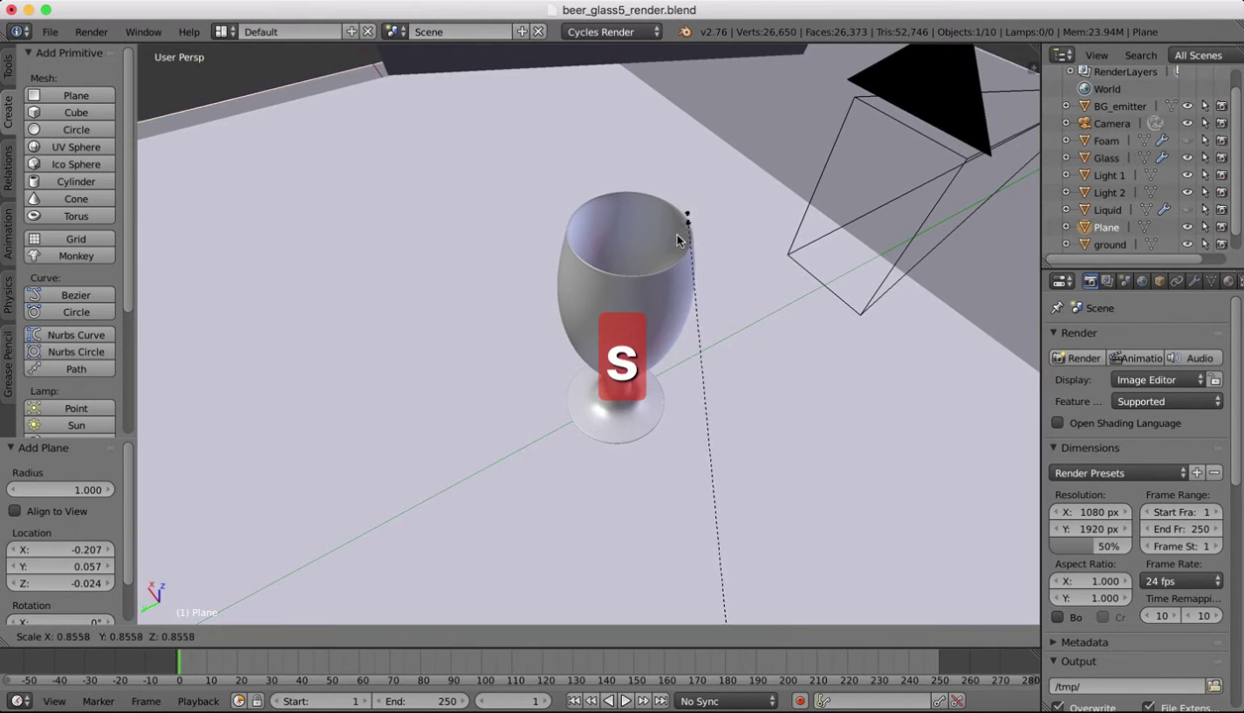
left_click(630, 606)
scroll(619, 380, "up", 15)
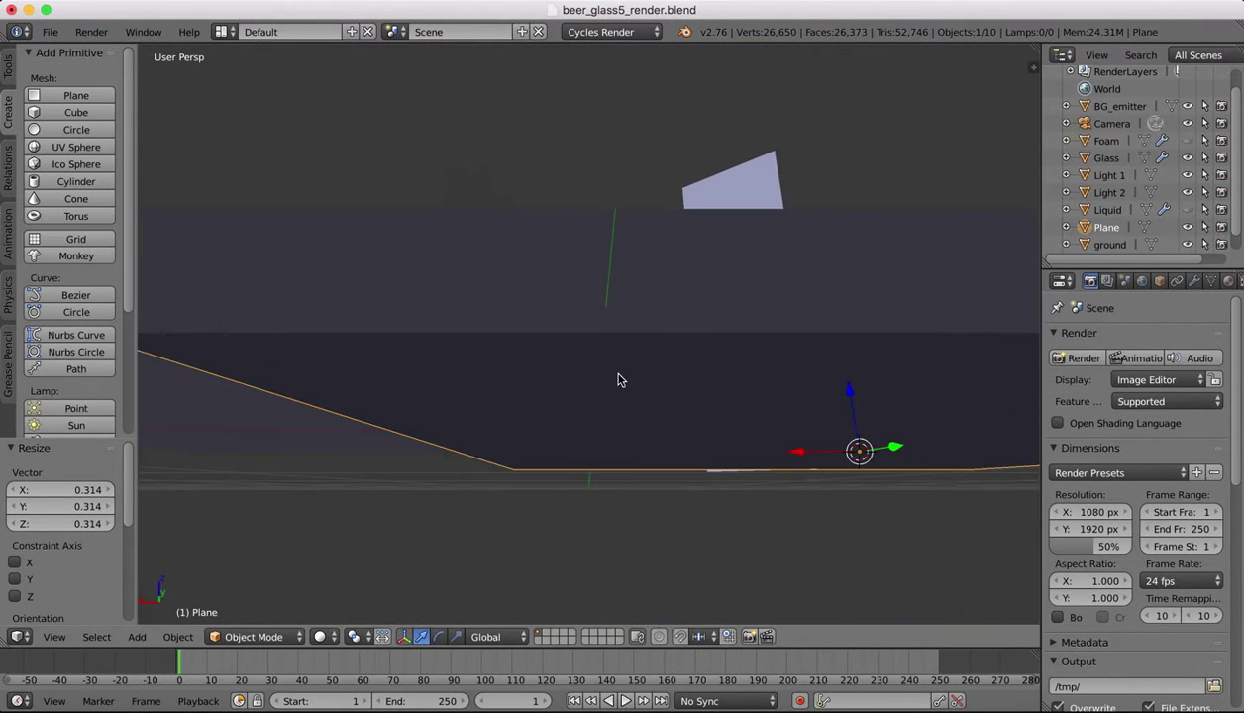
middle_click_drag(619, 380, 827, 515)
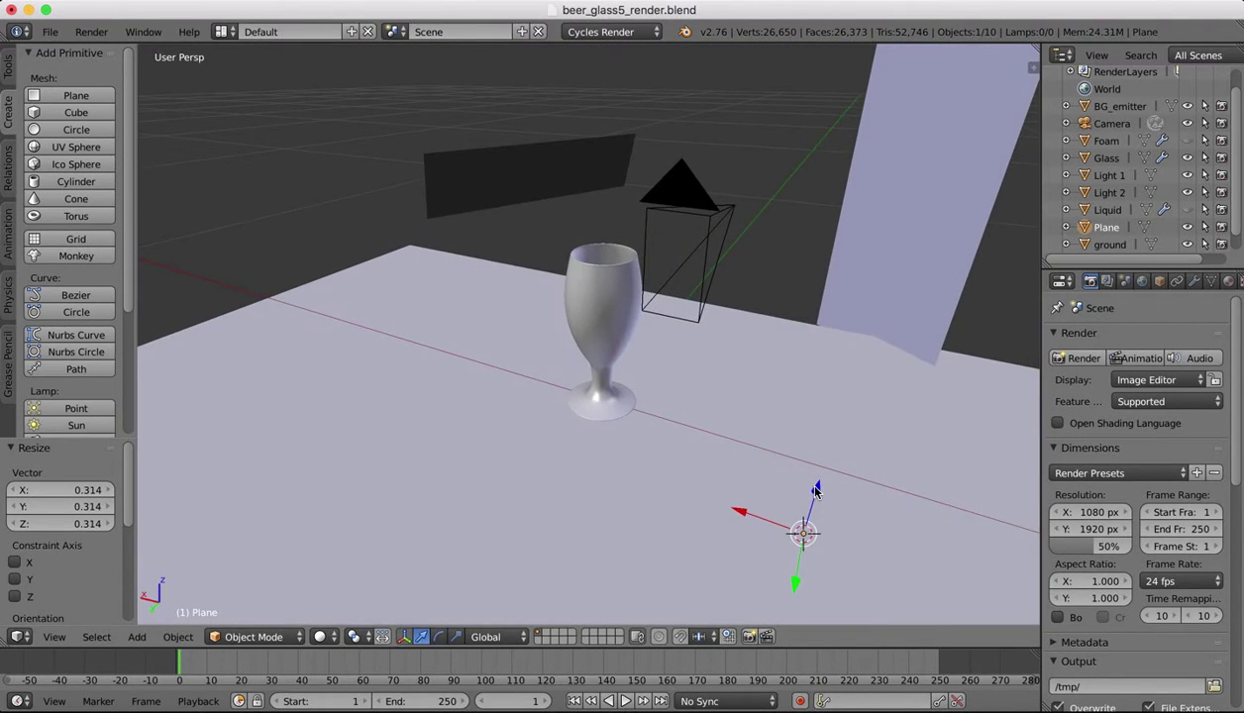
left_click_drag(815, 490, 825, 445)
key("s")
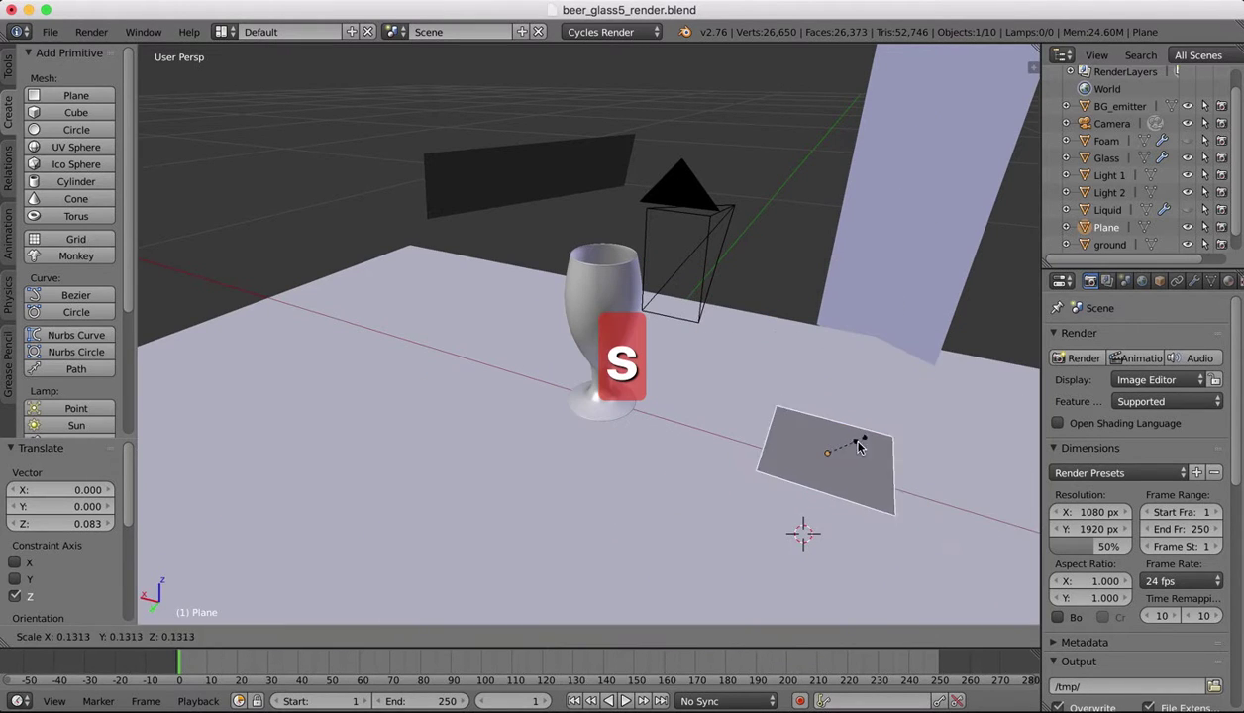
left_click(834, 448)
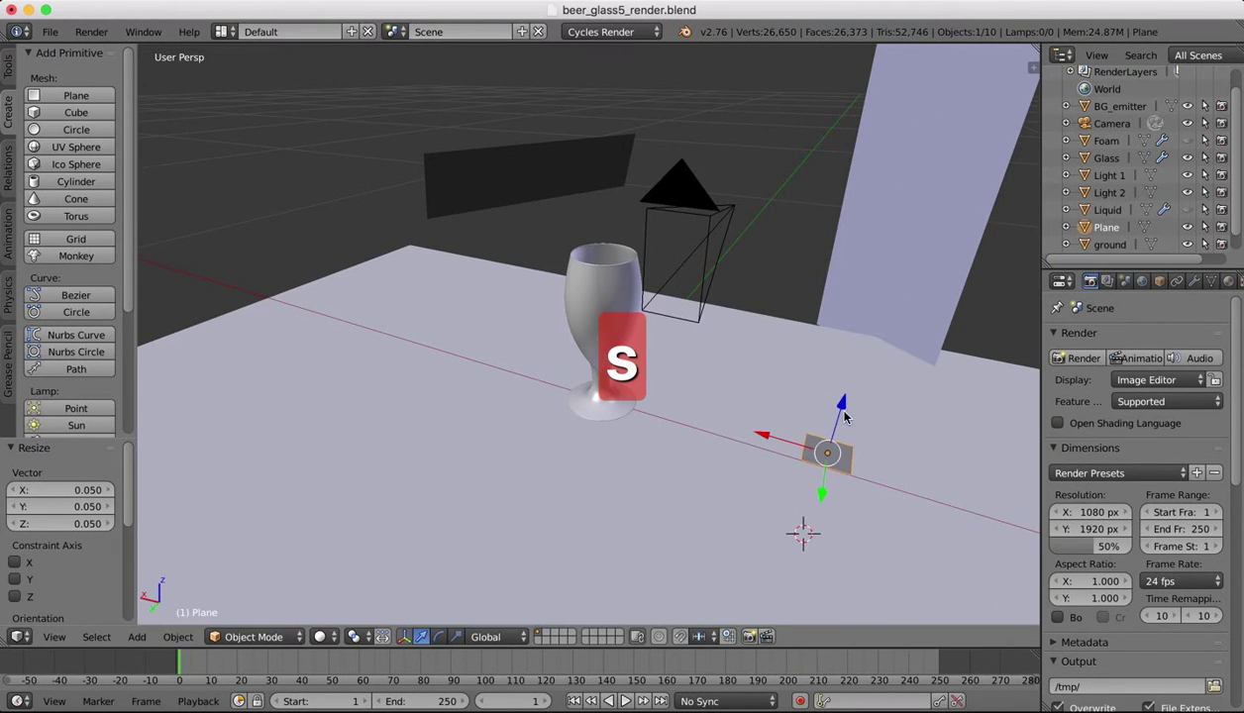
left_click_drag(843, 406, 843, 365)
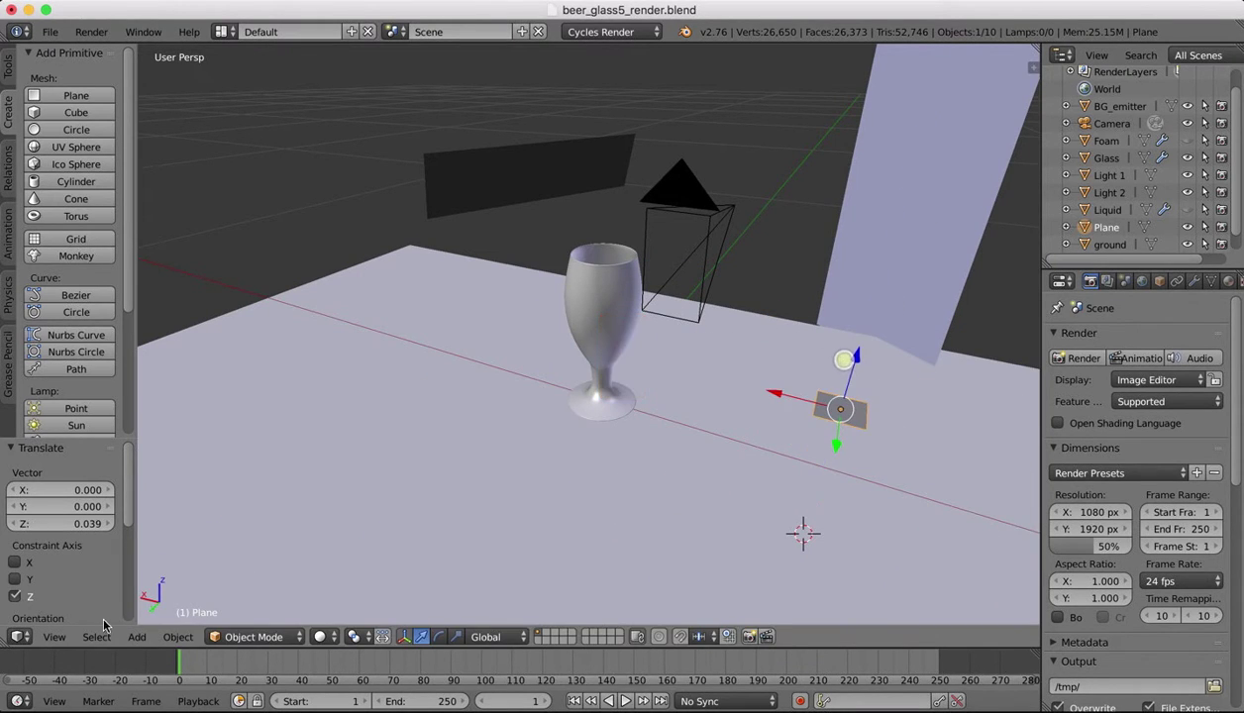
Step: In top view, move the plane along X and Y to centre it inside the glass
left_click(53, 639)
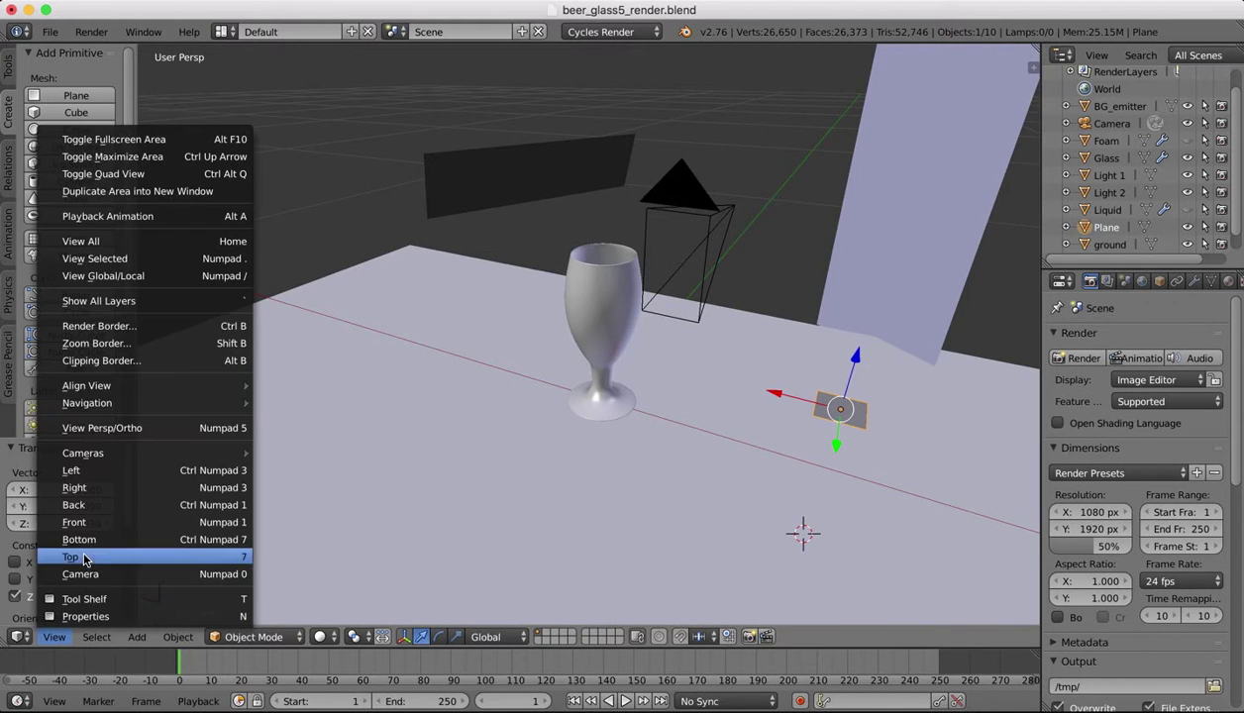
left_click(82, 555)
left_click_drag(423, 297, 634, 305)
left_click_drag(576, 238, 575, 298)
left_click_drag(637, 354, 641, 353)
left_click_drag(585, 289, 586, 290)
scroll(692, 348, "down", 10)
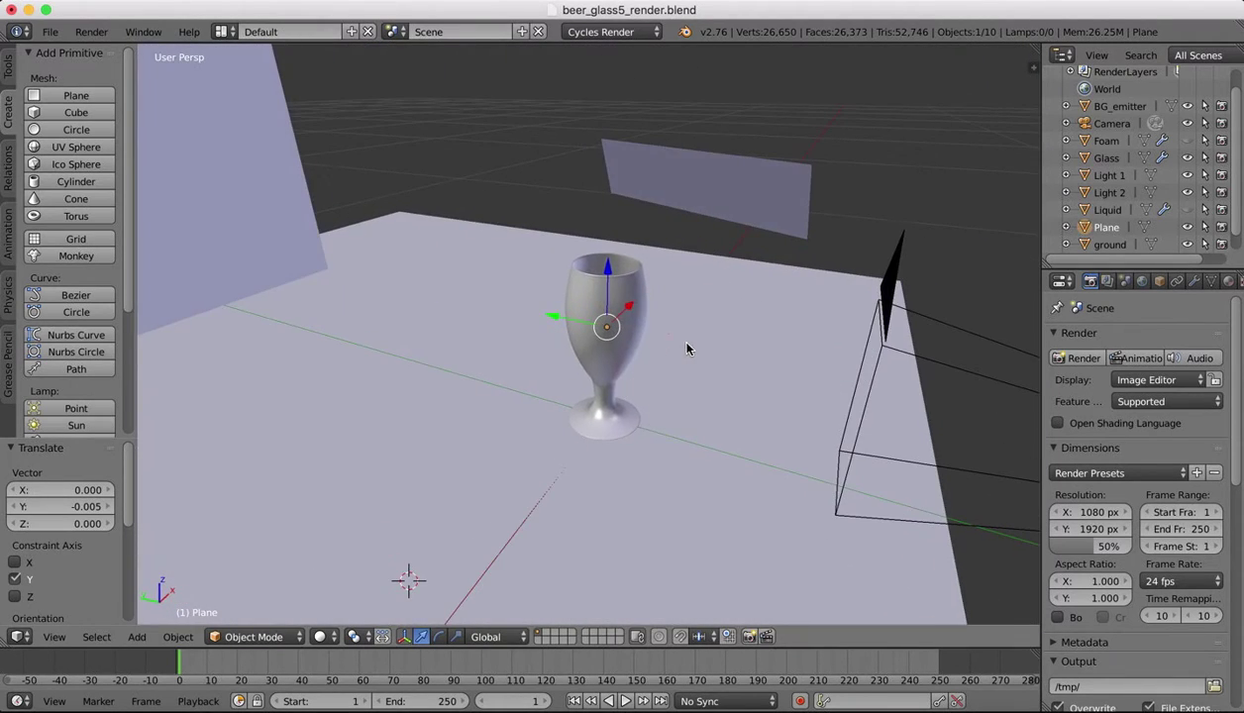
Step: Switch to wireframe and give the plane a Subdivision Surface modifier with 2 viewport levels
key("z")
scroll(586, 260, "up", 8)
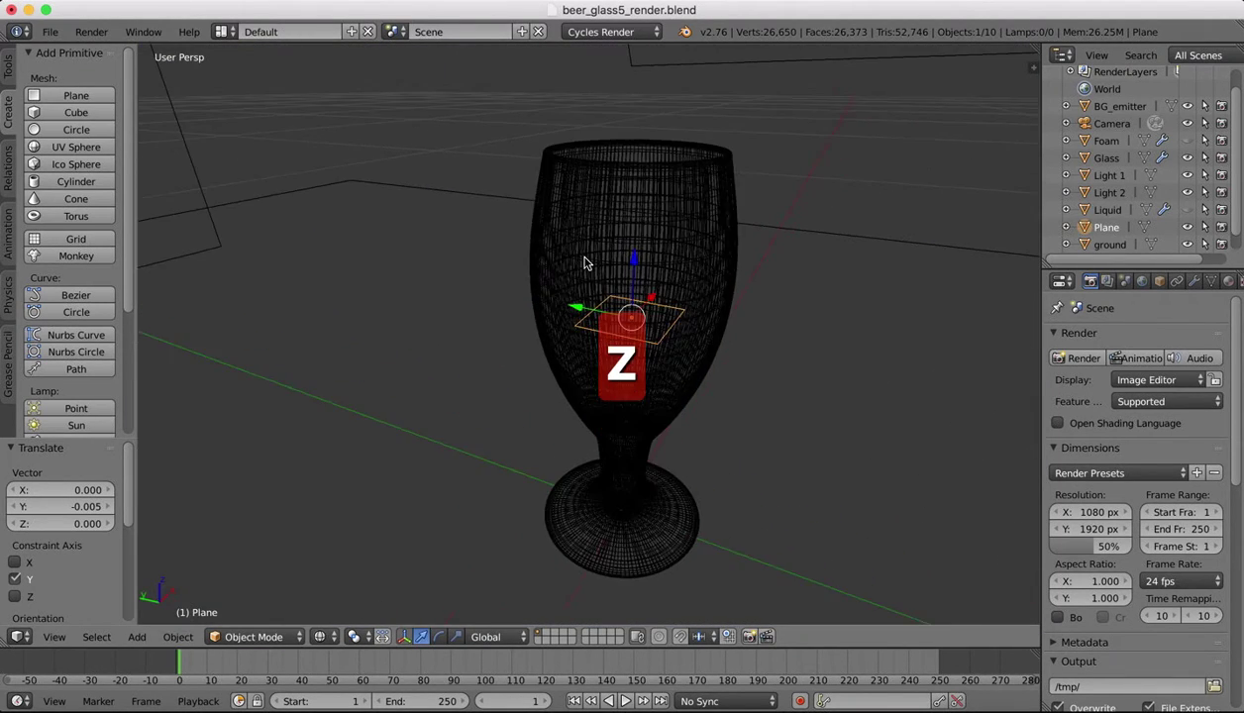
scroll(584, 263, "down", 5)
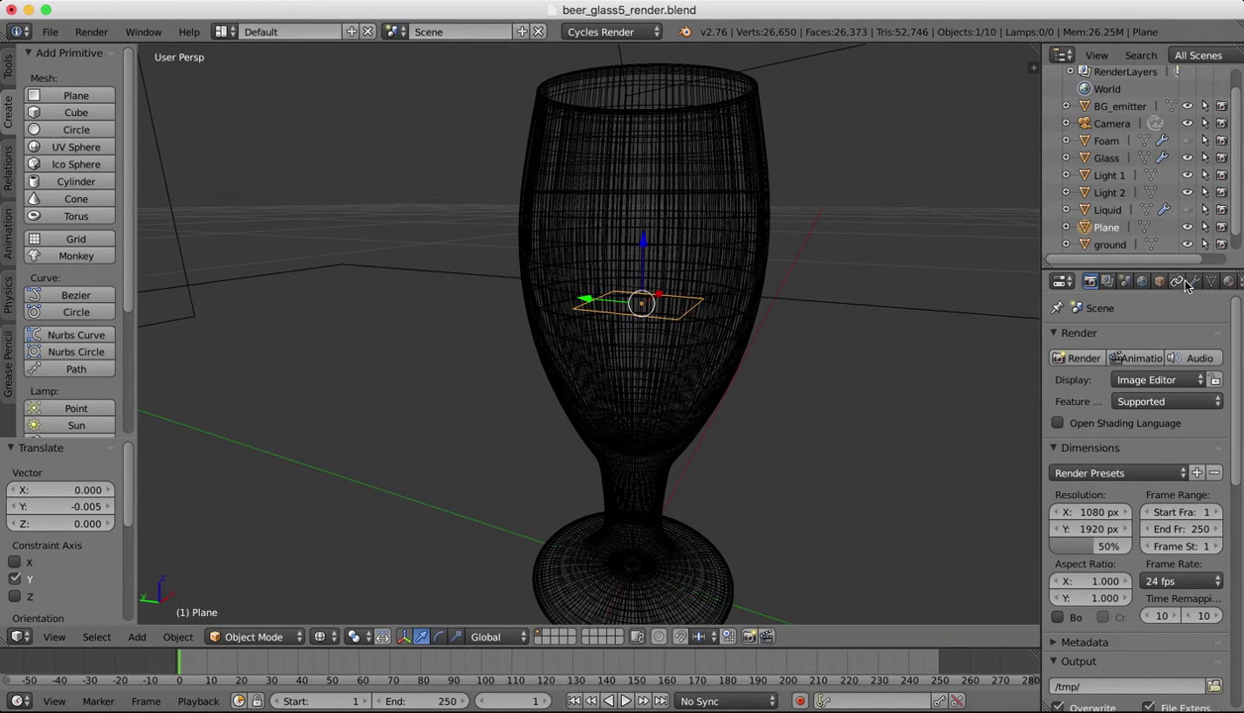
left_click(1194, 282)
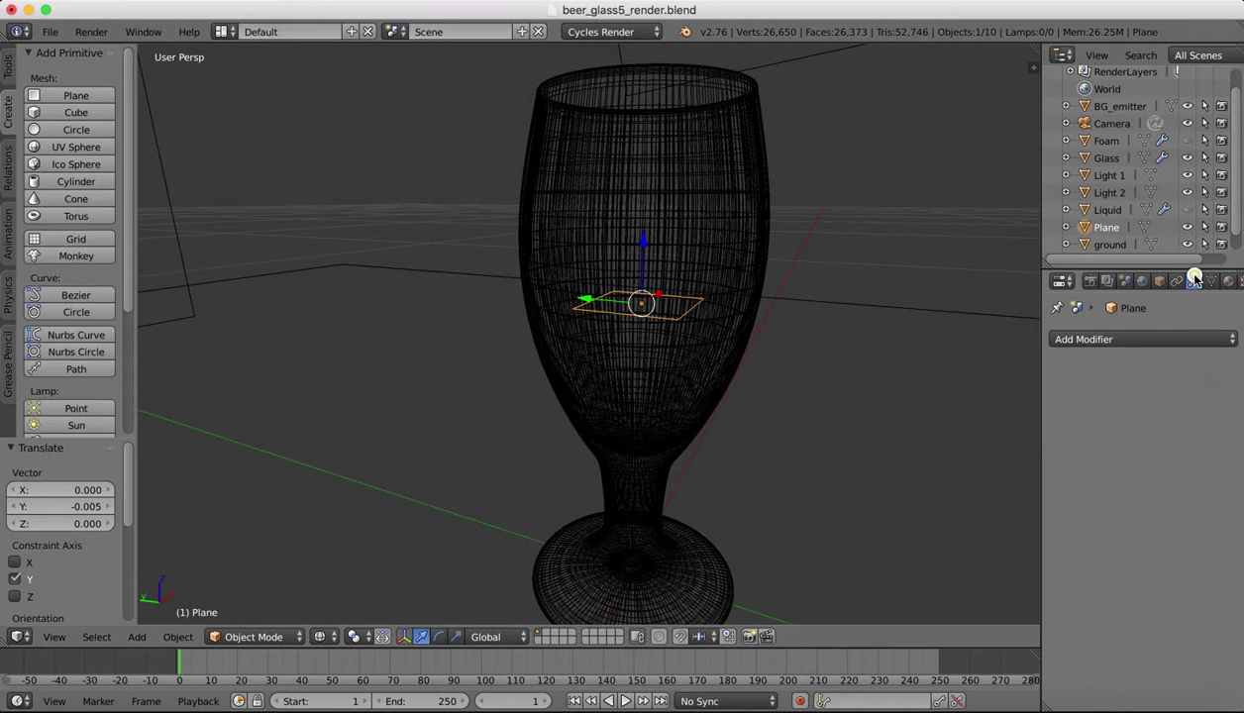
left_click(1103, 340)
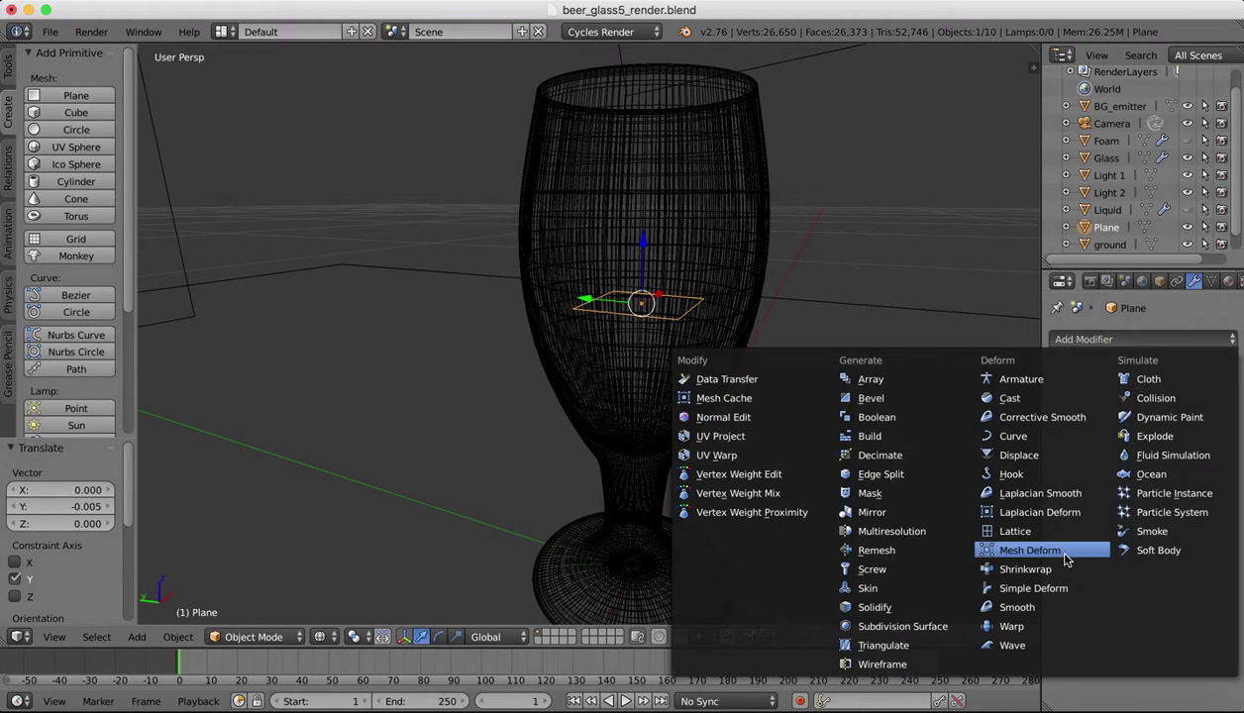
left_click(897, 626)
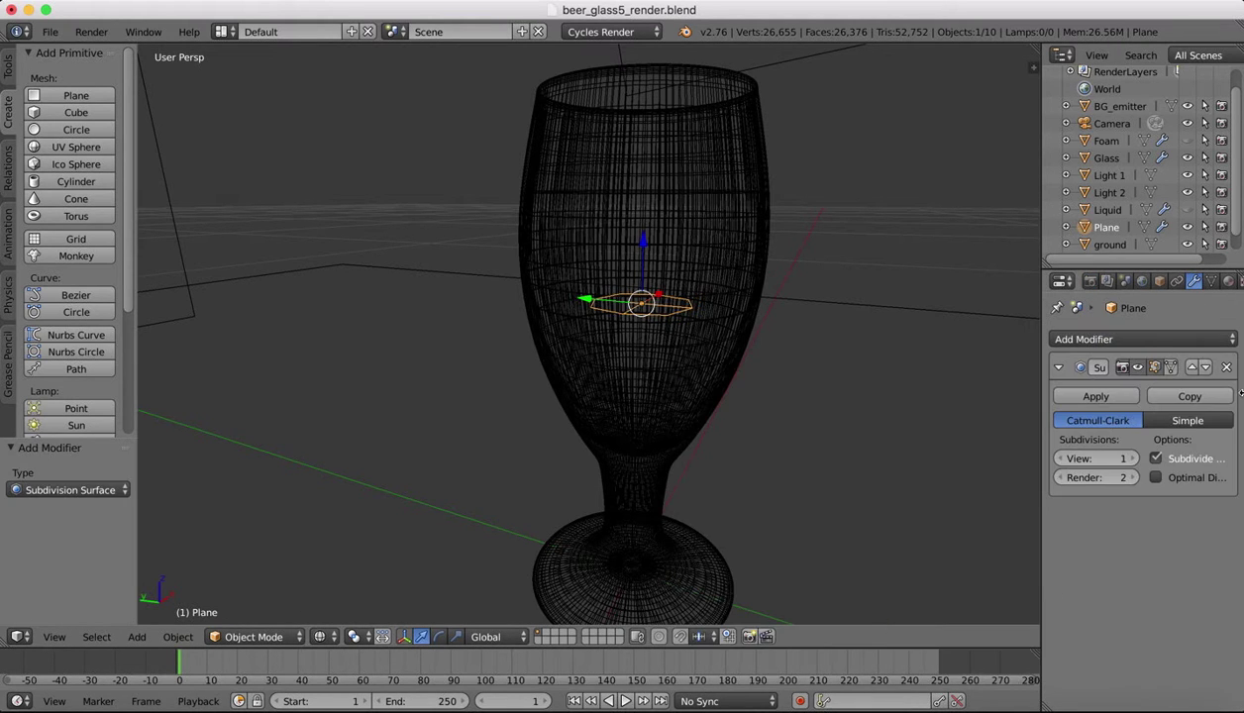
left_click(1133, 459)
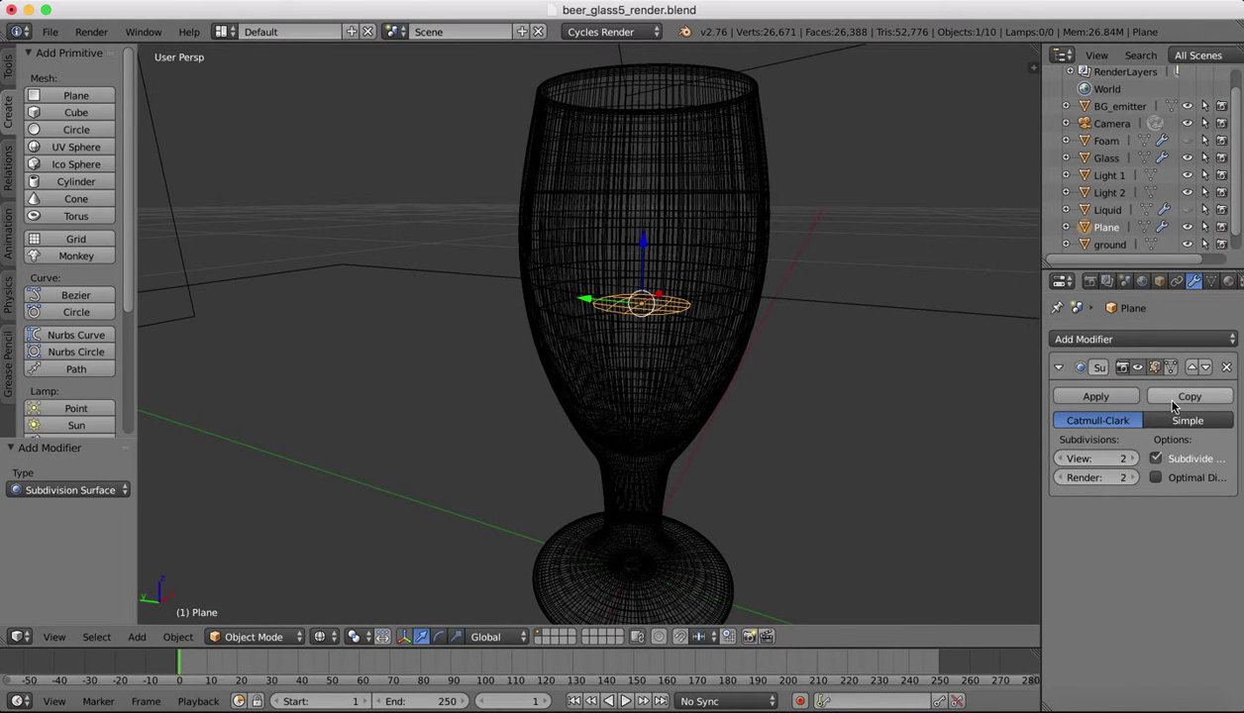
Step: Apply the Subdivision Surface modifier in Object Mode, then enter Edit Mode on the plane
left_click(260, 637)
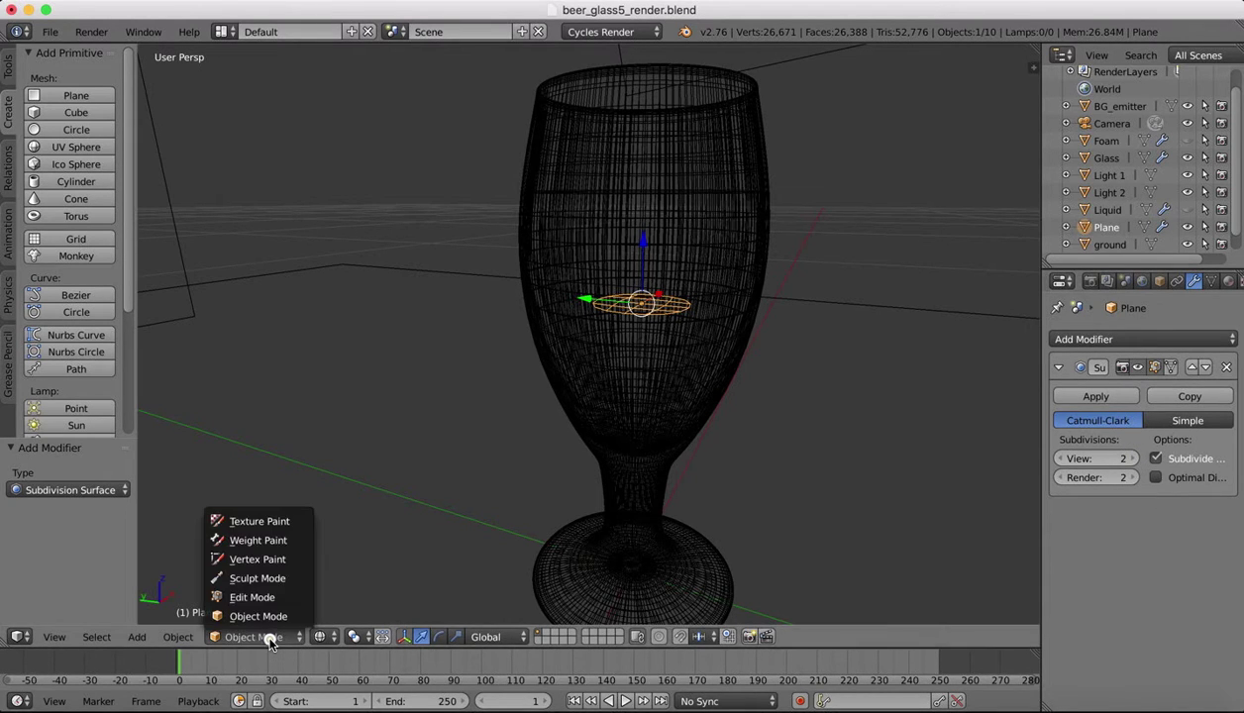
left_click(270, 599)
scroll(539, 260, "down", 3)
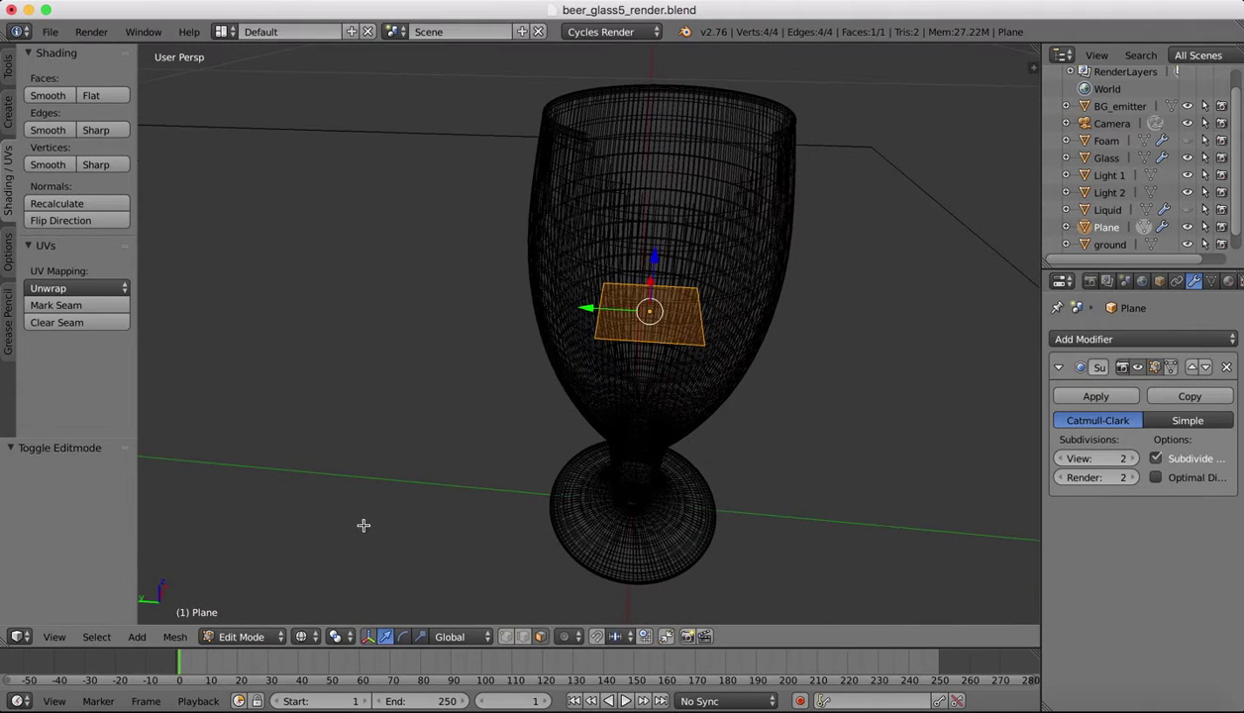
left_click(238, 635)
left_click(252, 615)
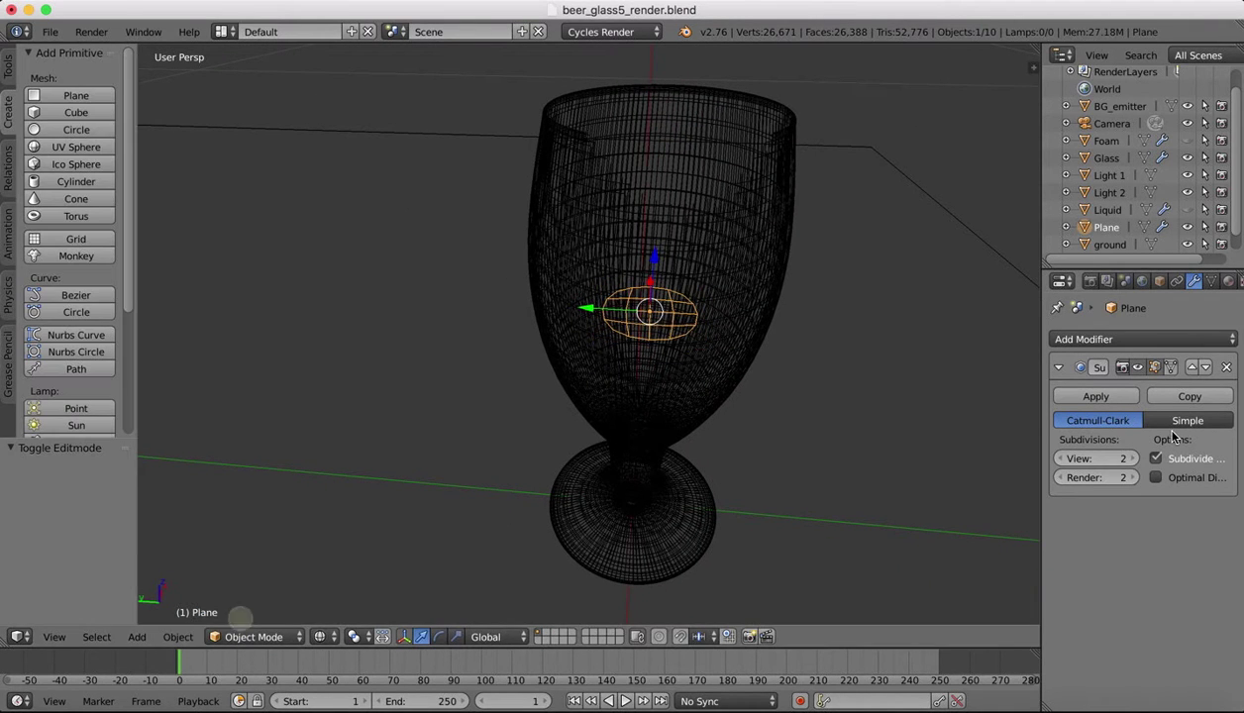
left_click(1096, 397)
left_click(260, 637)
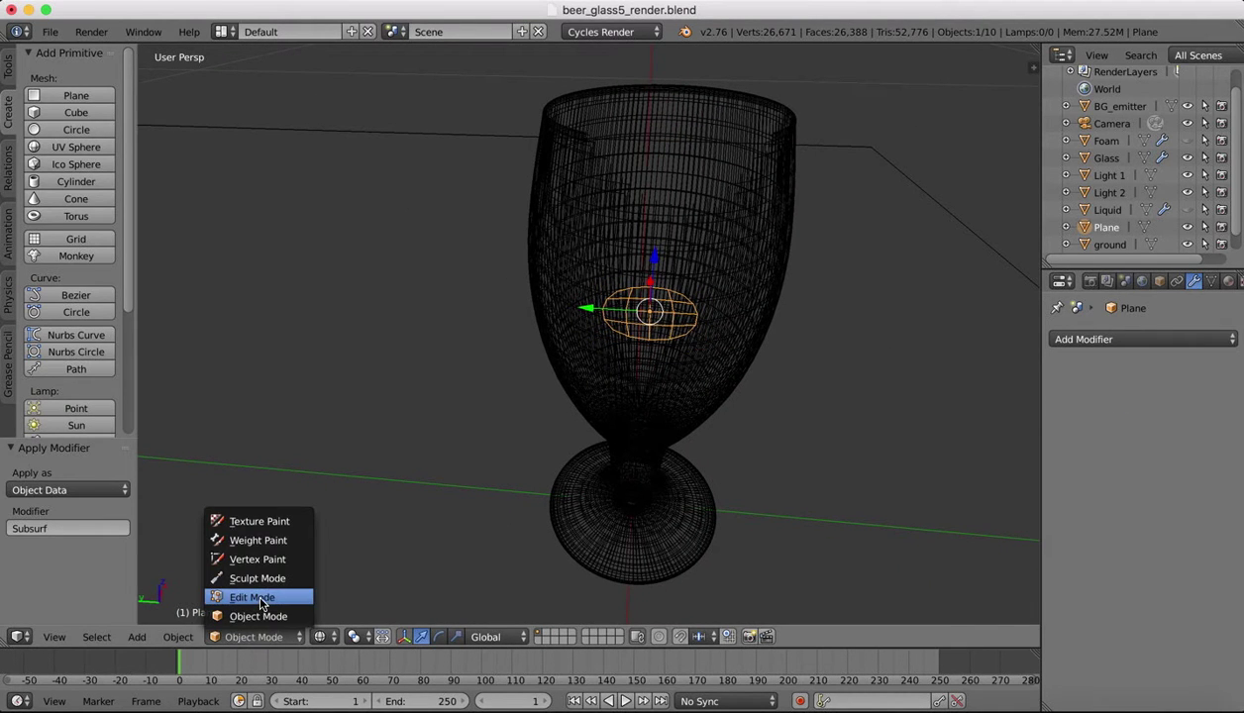
left_click(255, 598)
Step: Deselect the disc's outer rows and columns, leaving only the inner vertices selected
middle_click_drag(678, 488, 632, 299)
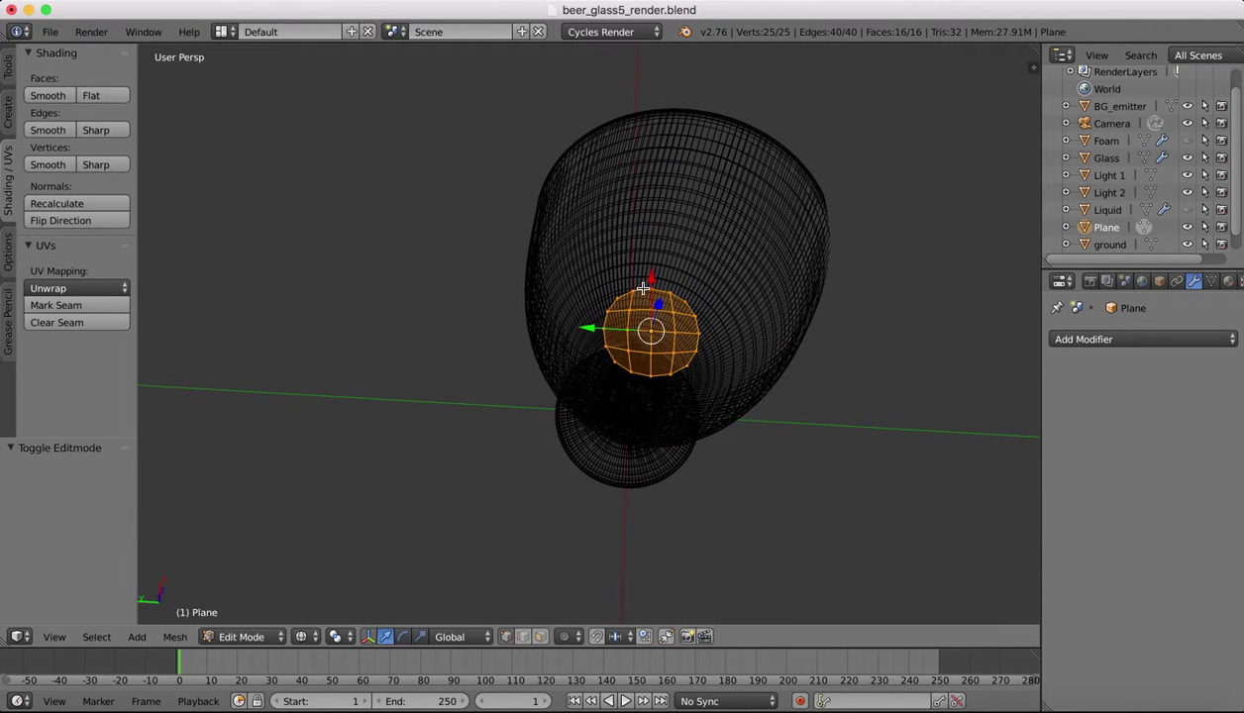
right_click(634, 293, "alt+shift")
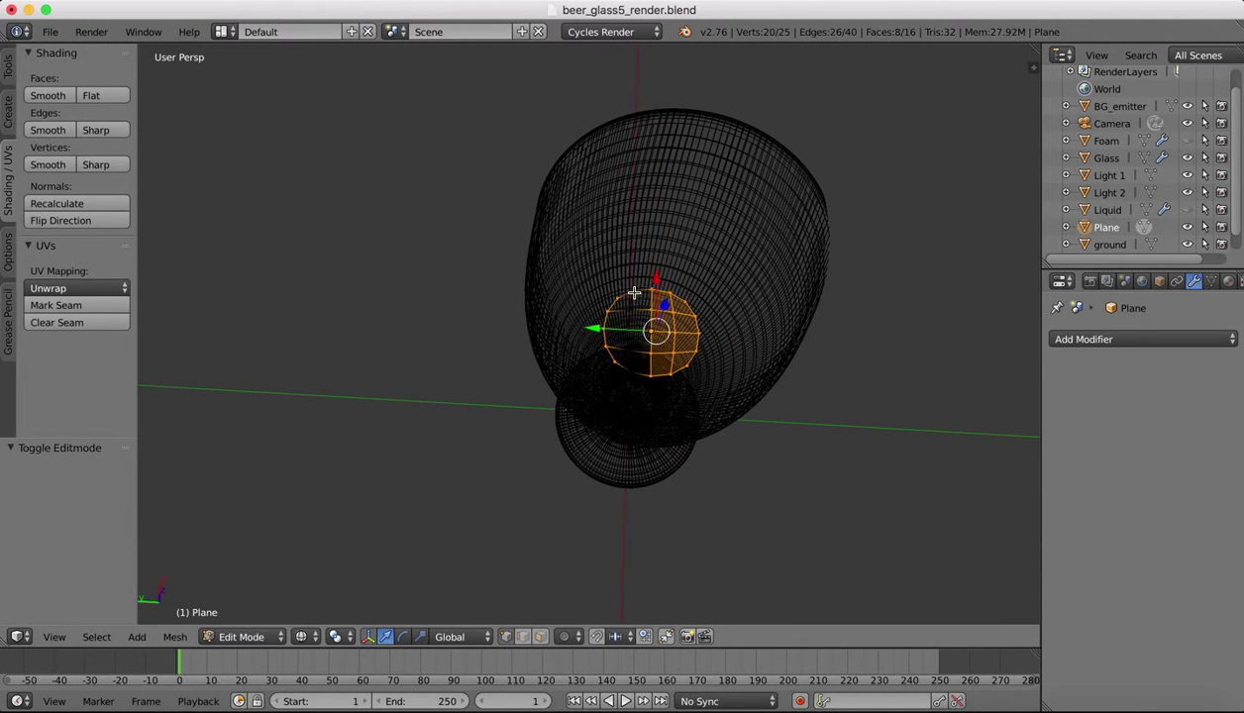
right_click(635, 289, "shift")
key("super+z")
key("super+z")
right_click(627, 295, "alt+shift")
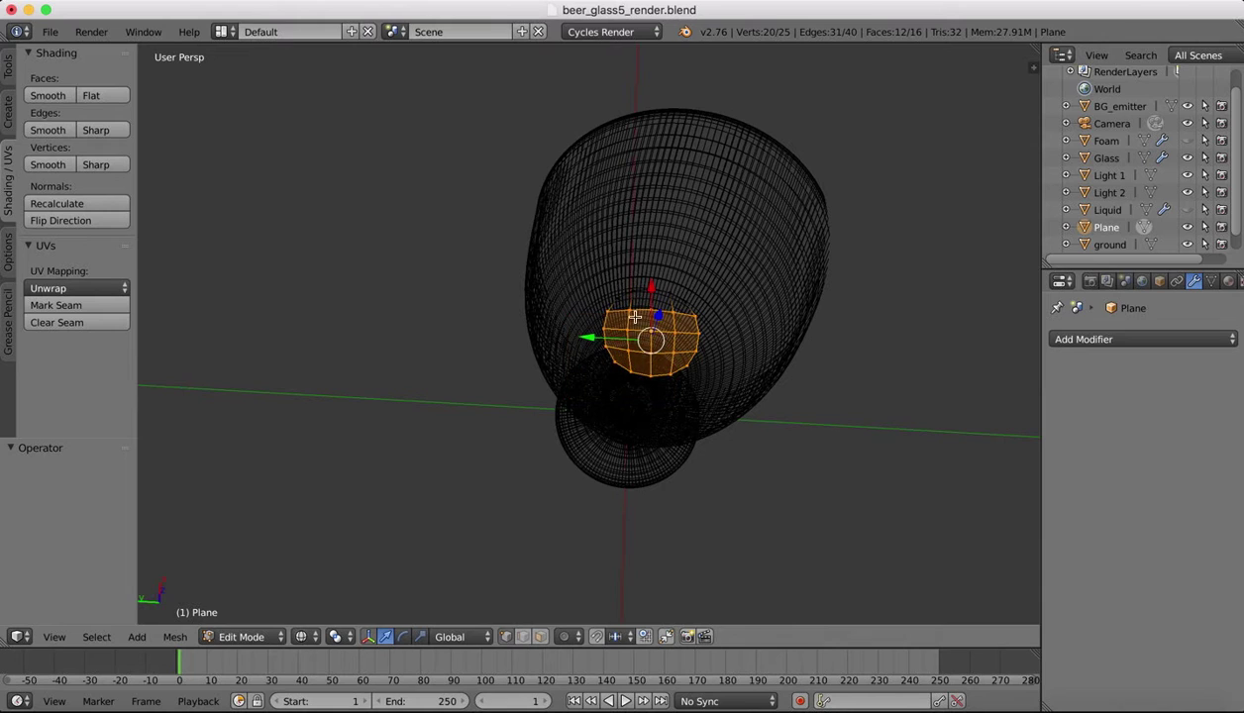
right_click(609, 320, "alt+shift")
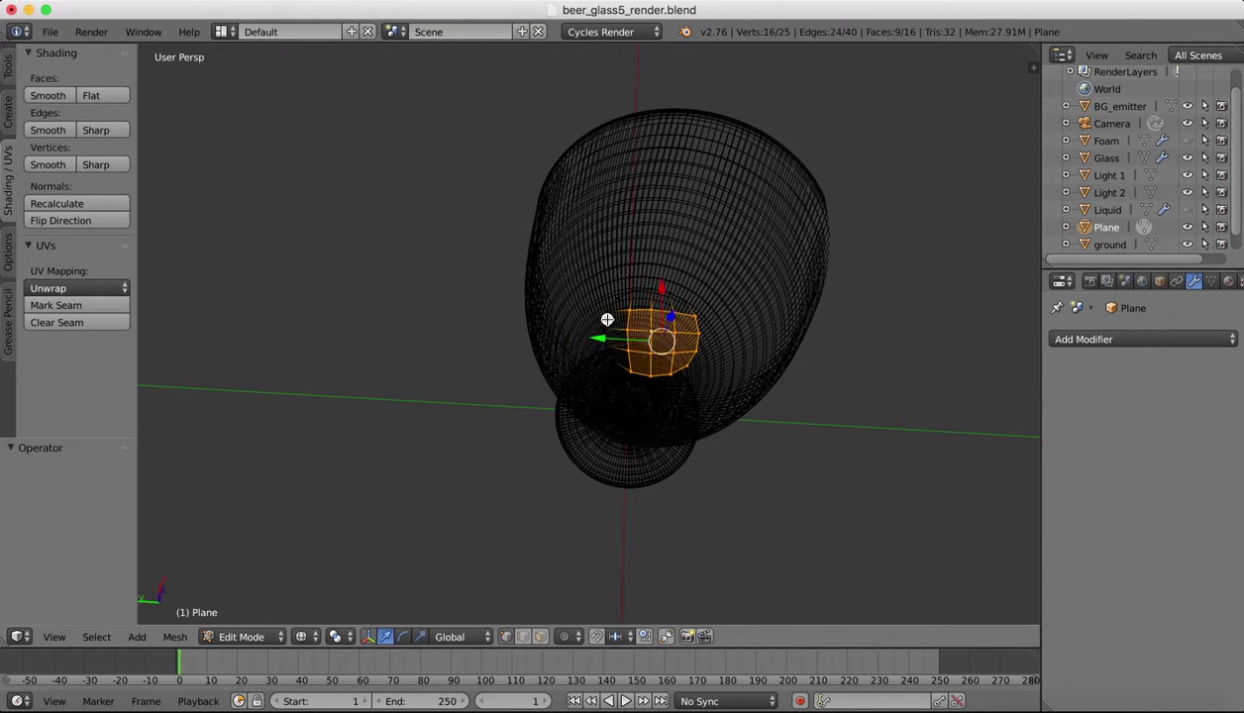
right_click(643, 374, "alt+shift")
right_click(699, 341, "alt+shift")
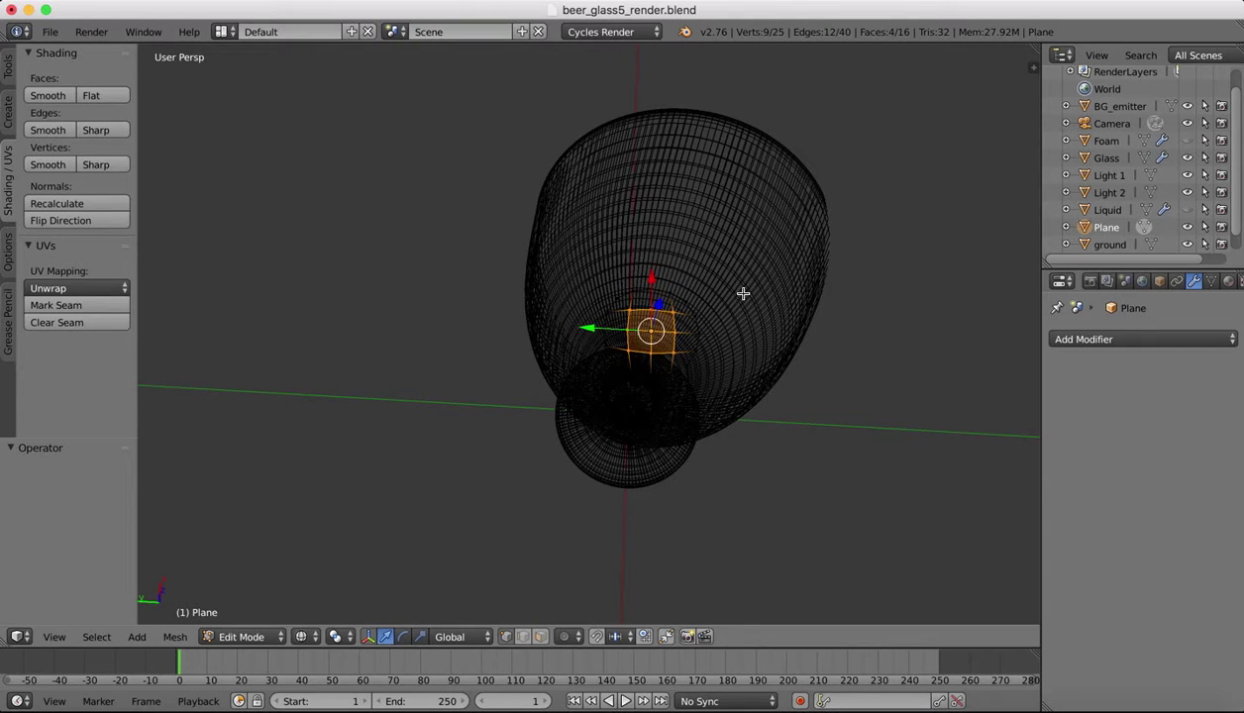
Step: Delete the nine selected inner vertices, leaving a 16-edge outer ring
key("x")
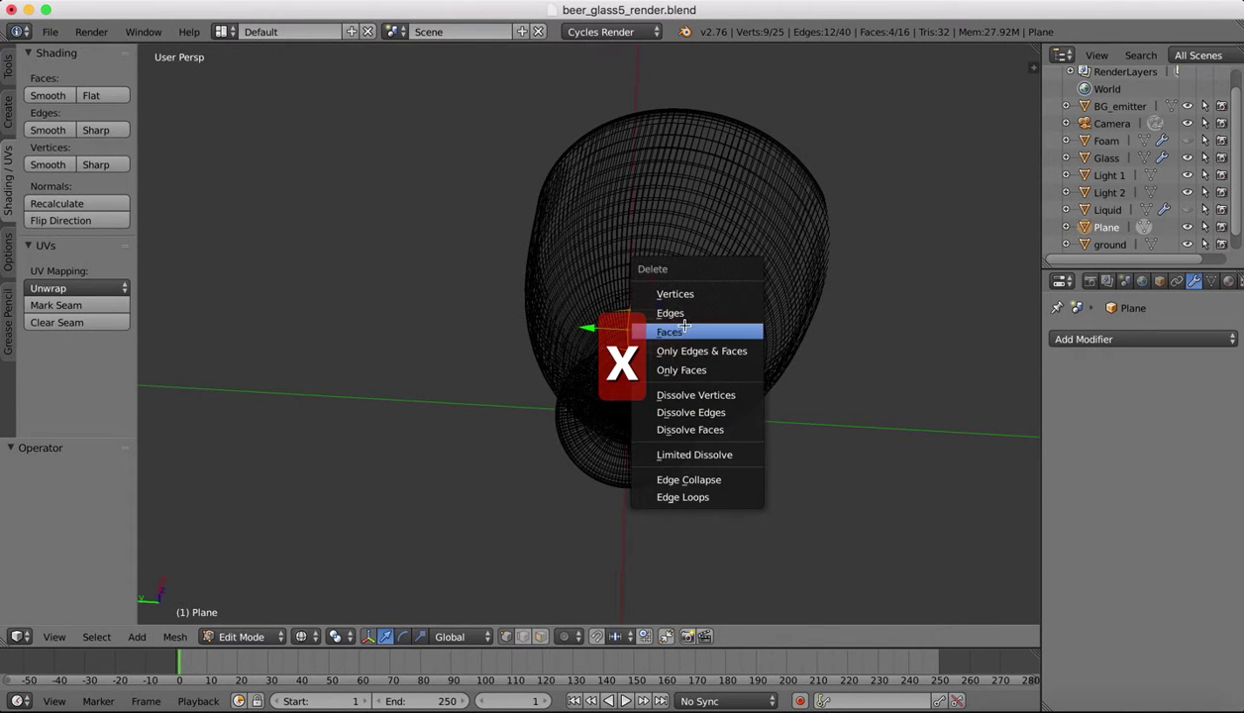
left_click(688, 295)
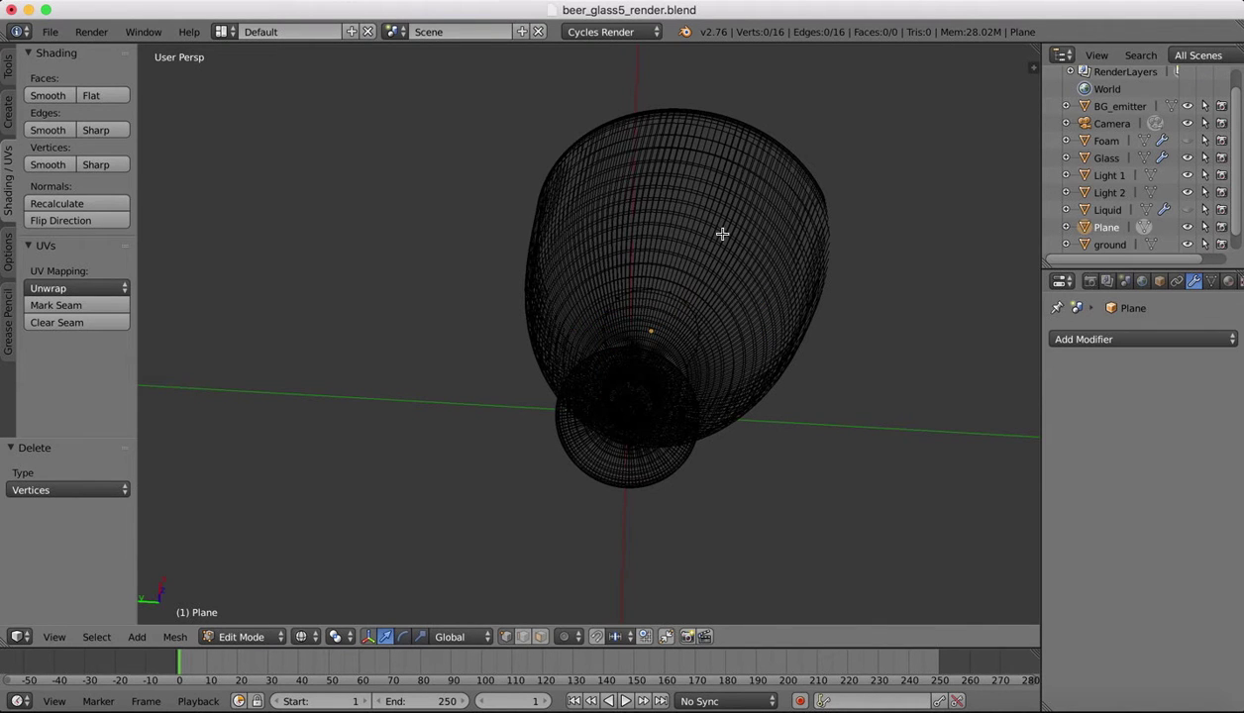
scroll(723, 234, "left", 10)
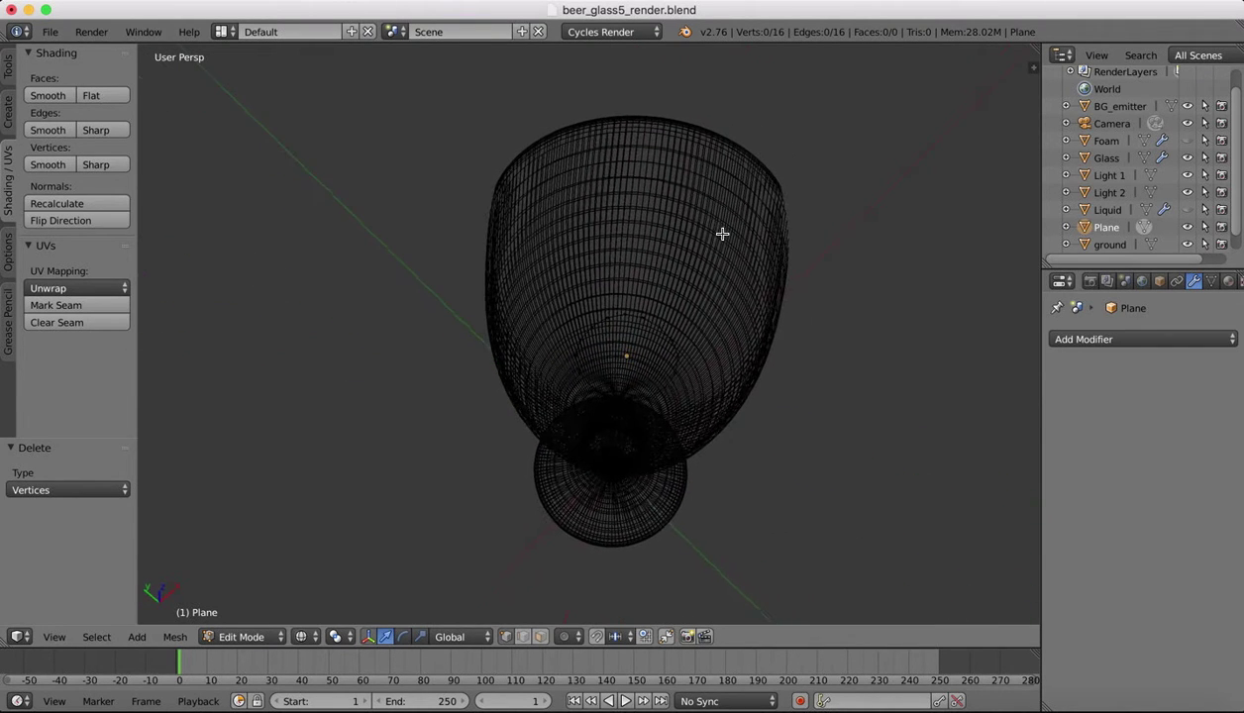
Step: Back in Object Mode, scale the ring down and lower it along Z into the glass
left_click(241, 636)
left_click(242, 615)
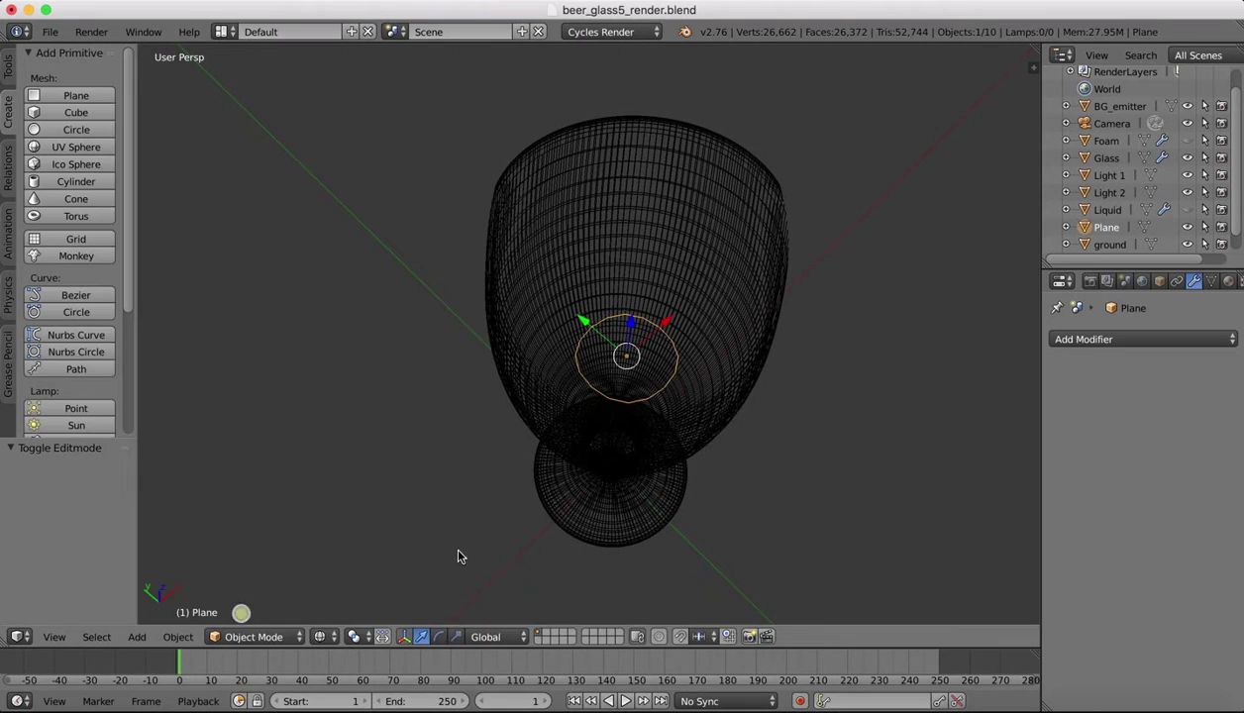
scroll(735, 282, "down", 10)
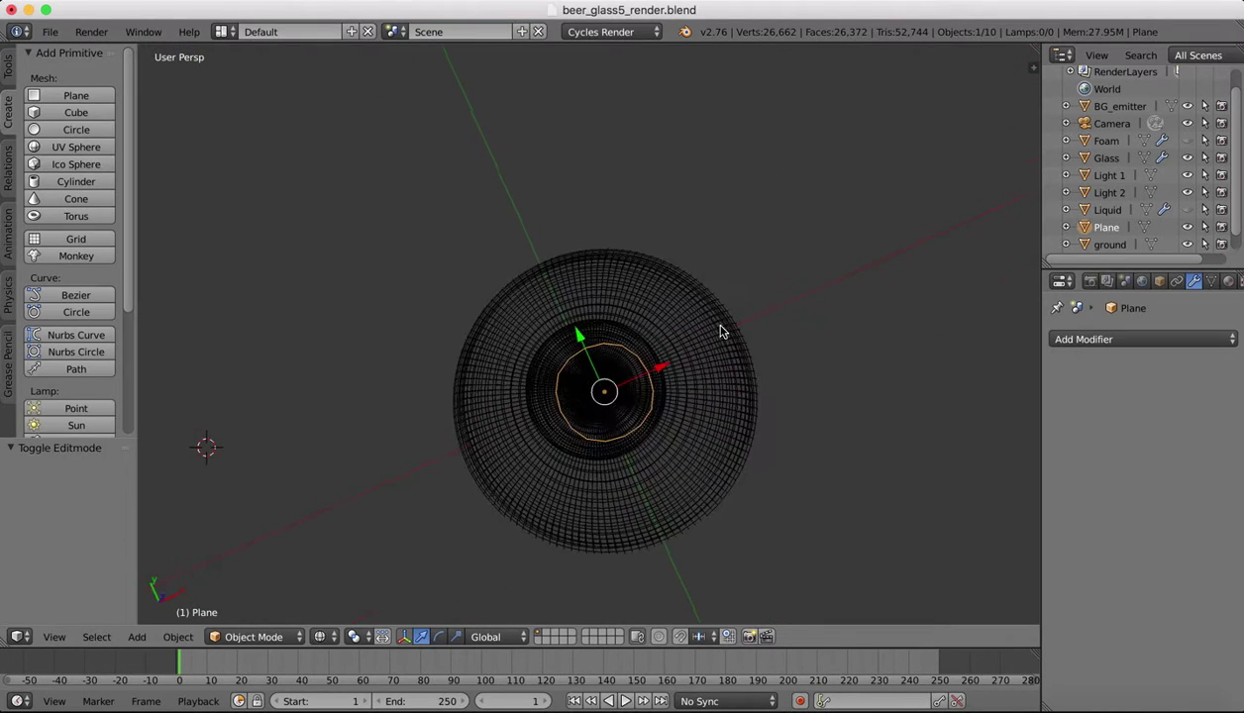
scroll(693, 347, "up", 10)
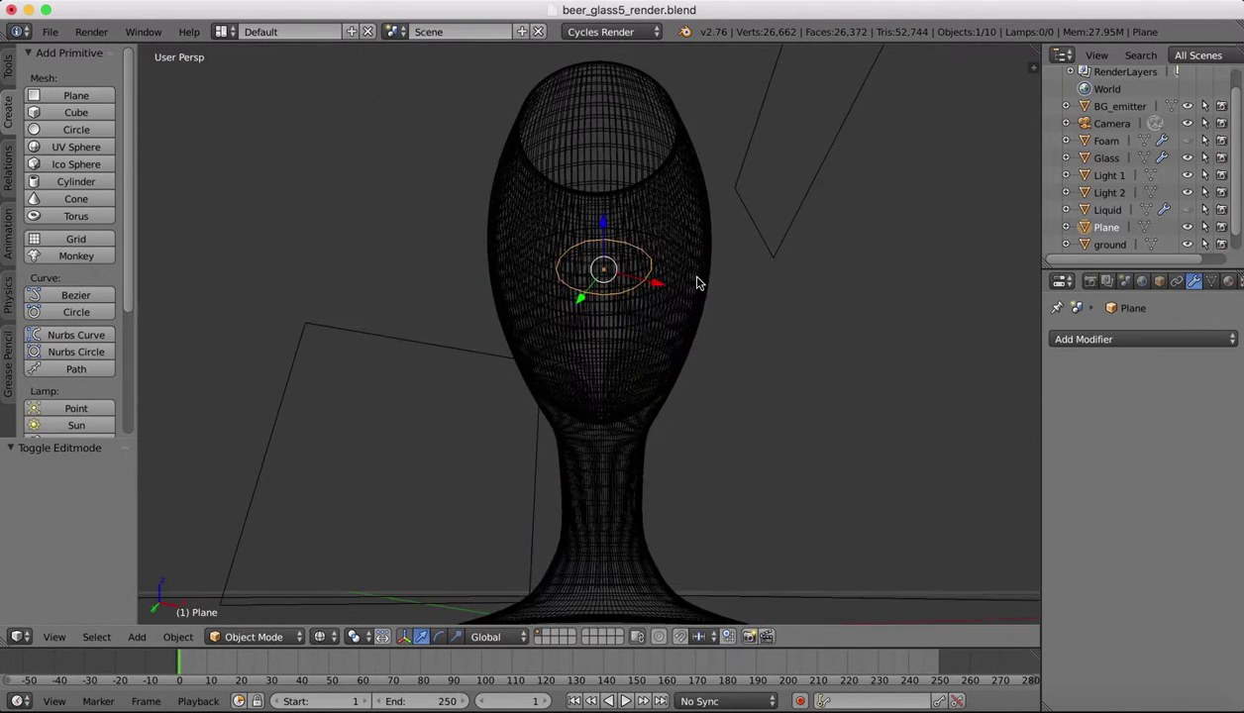
key("s")
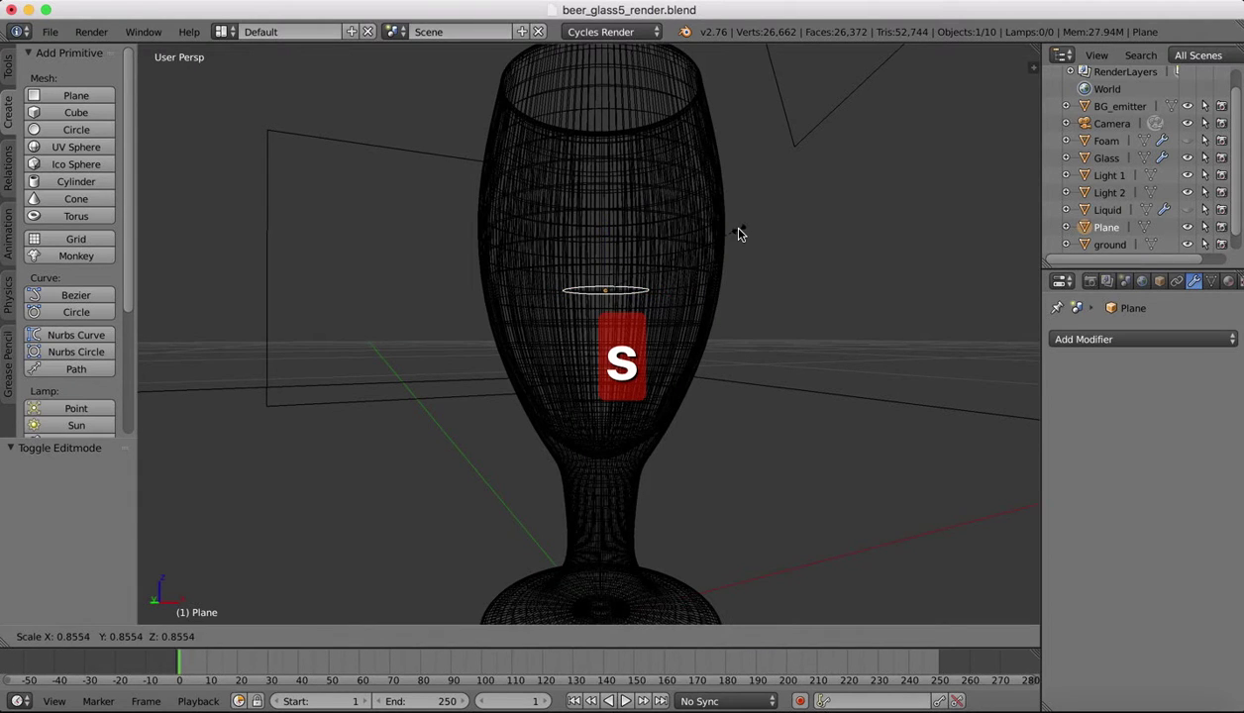
left_click(738, 230)
key("g")
key("z")
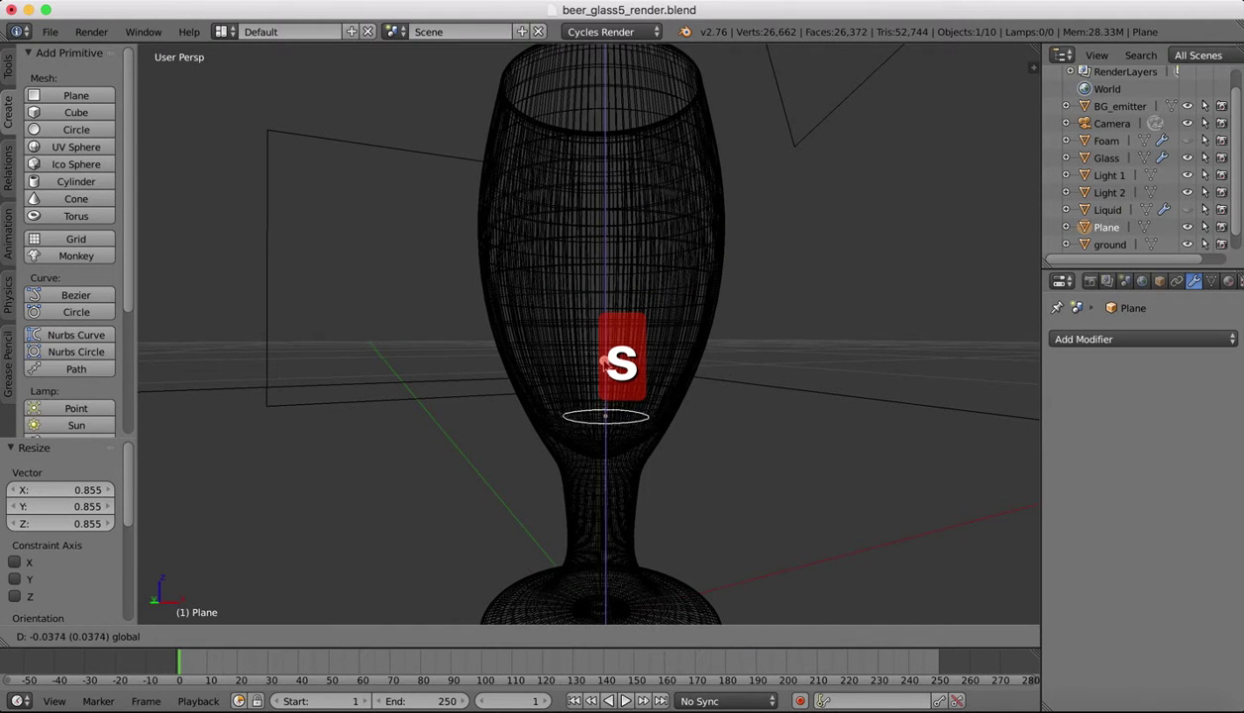
left_click(600, 373)
Step: Shrink the ring to 0.697 and nudge it so it sits low in the bowl
scroll(594, 368, "up", 5)
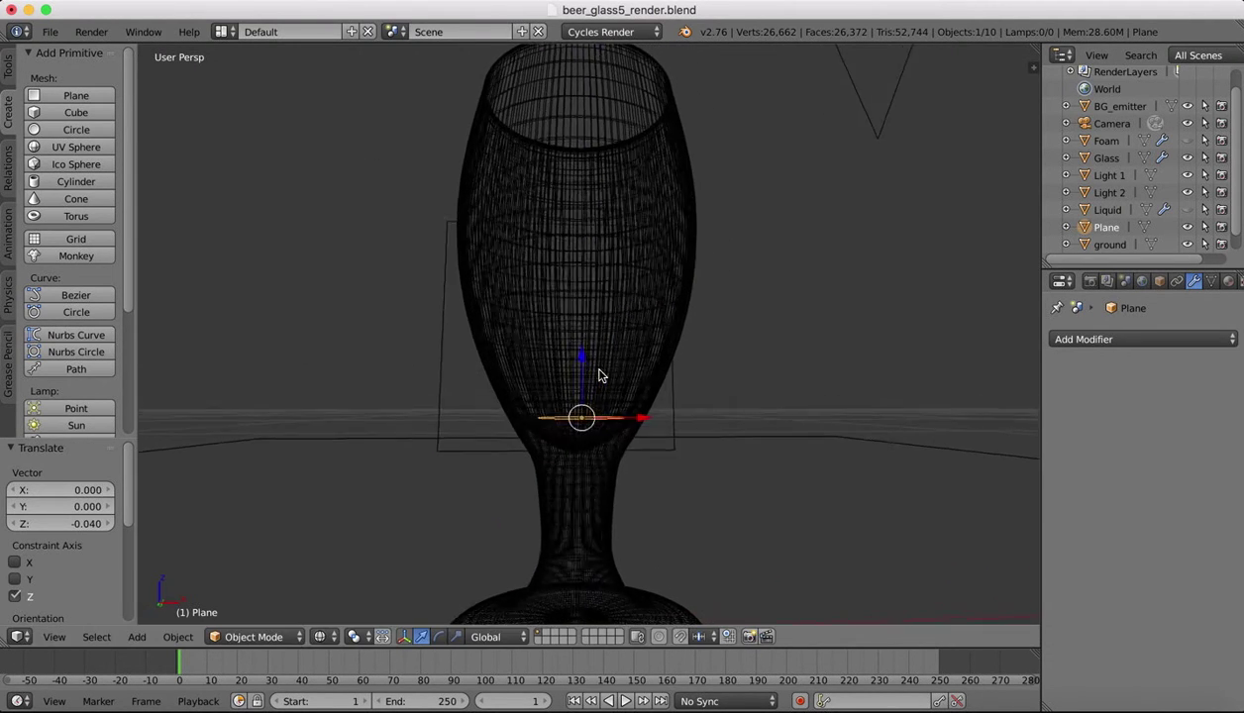
left_click_drag(641, 417, 640, 419)
left_click_drag(574, 363, 575, 364)
key("s")
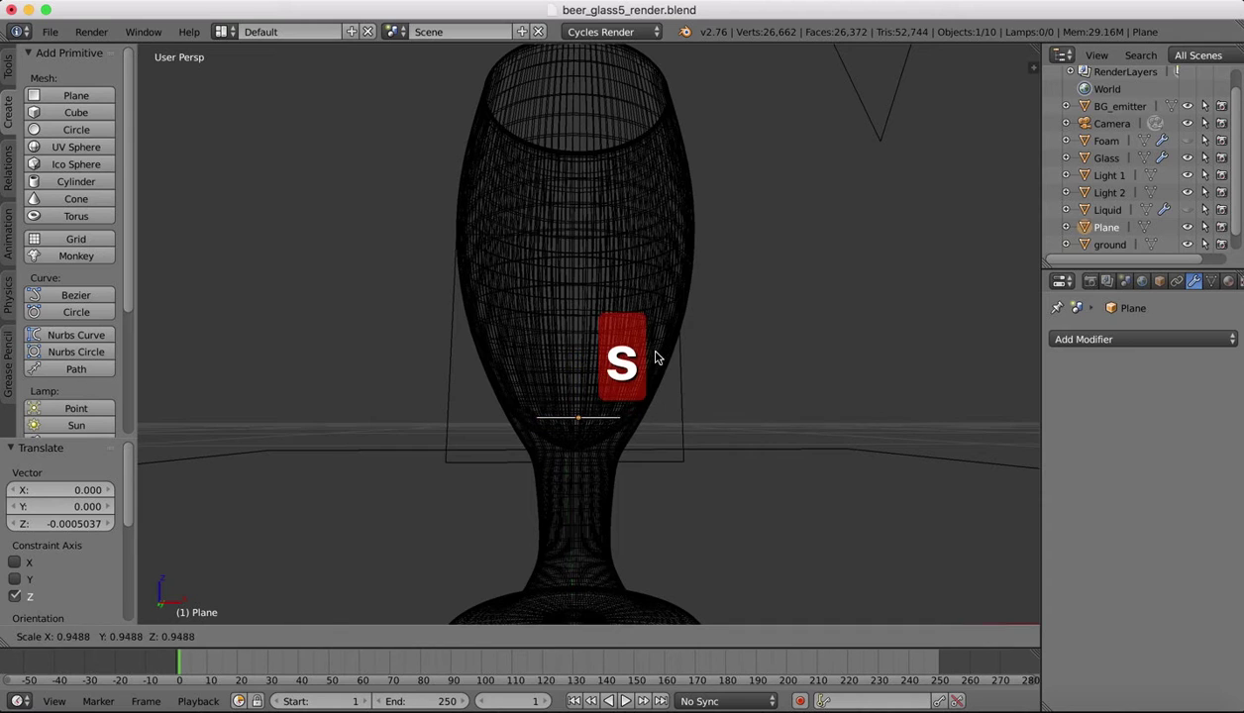
left_click(640, 372)
left_click_drag(580, 370, 578, 377)
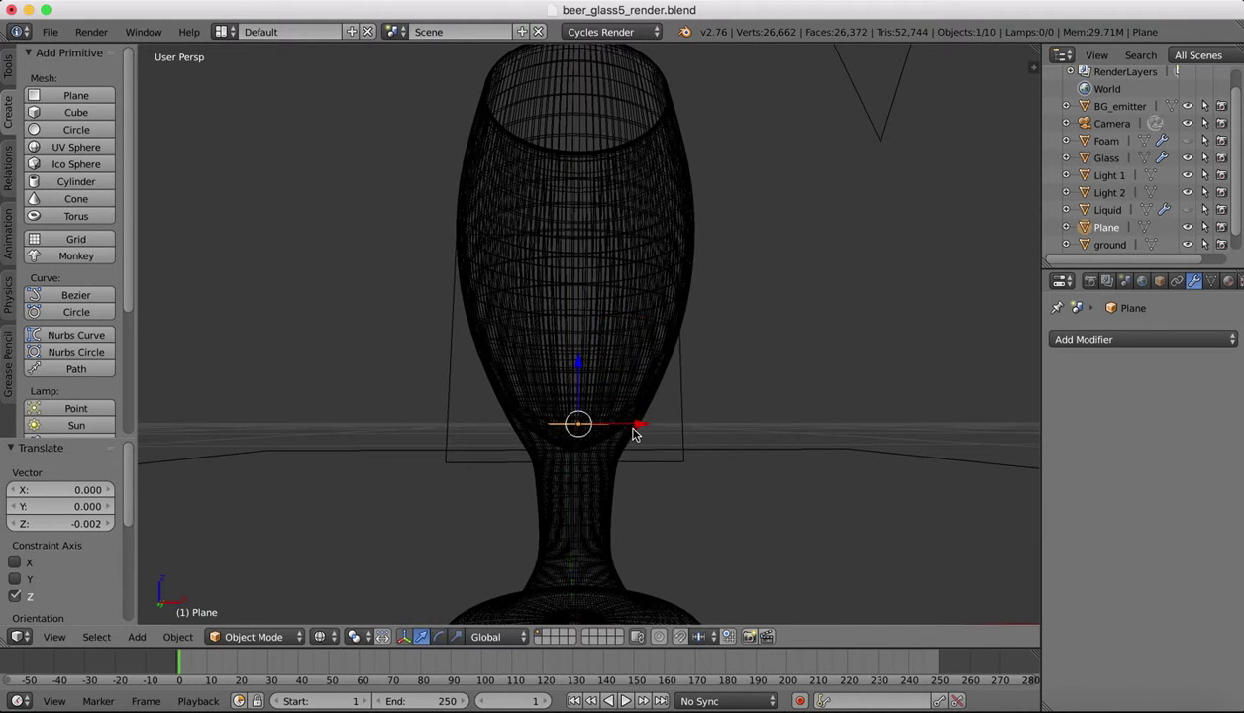
left_click_drag(640, 428, 639, 429)
scroll(654, 315, "down", 10)
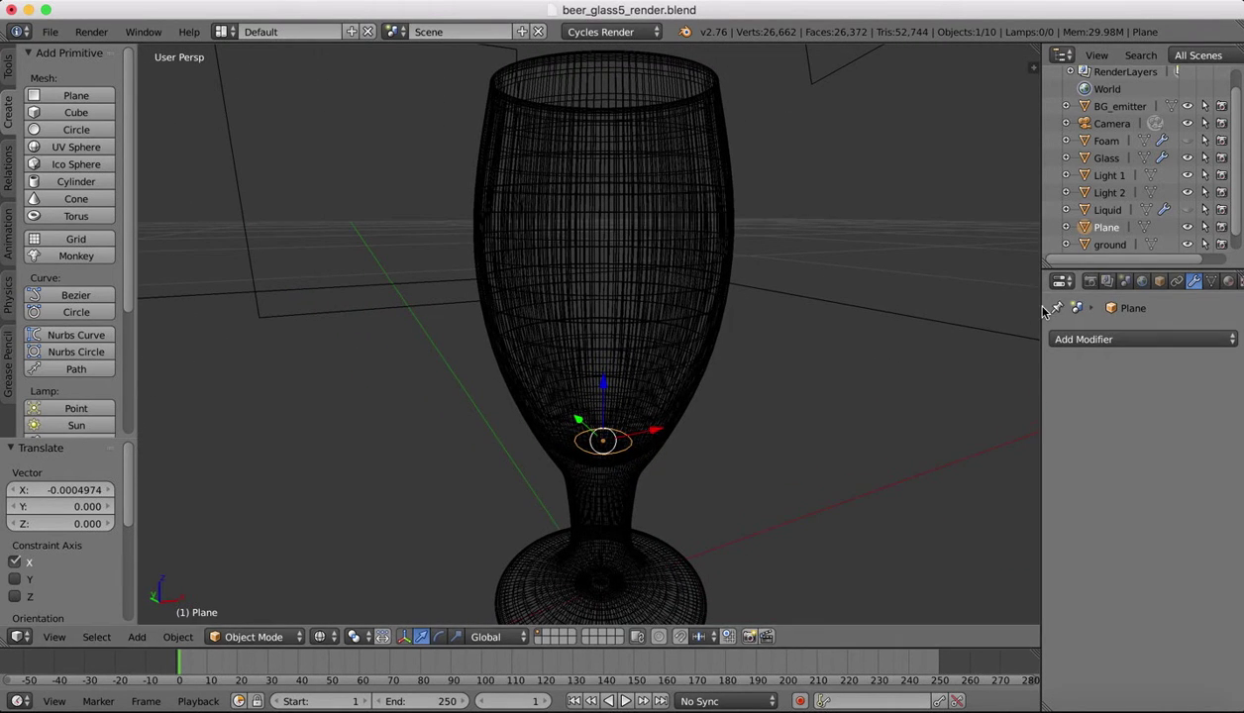
Step: Add an Emitter particle system to the plane with 4000 particles emitted from Verts
left_click_drag(1041, 308, 966, 306)
left_click(1188, 281)
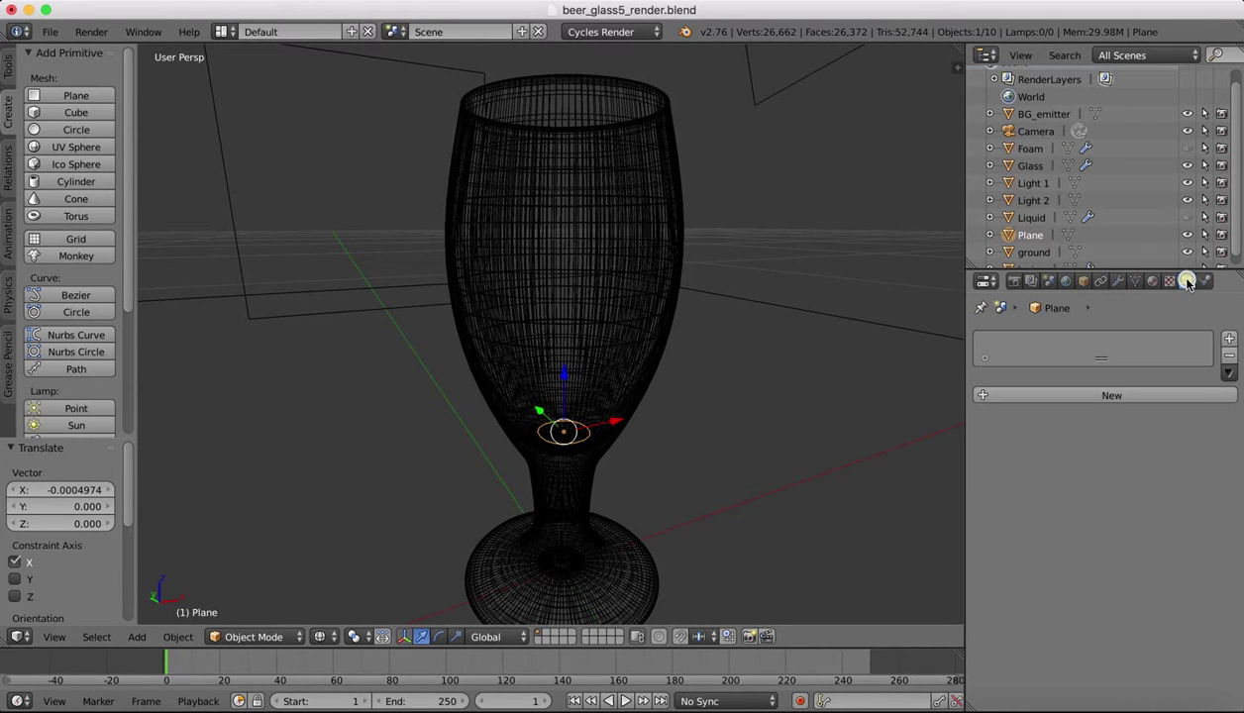
left_click(1229, 341)
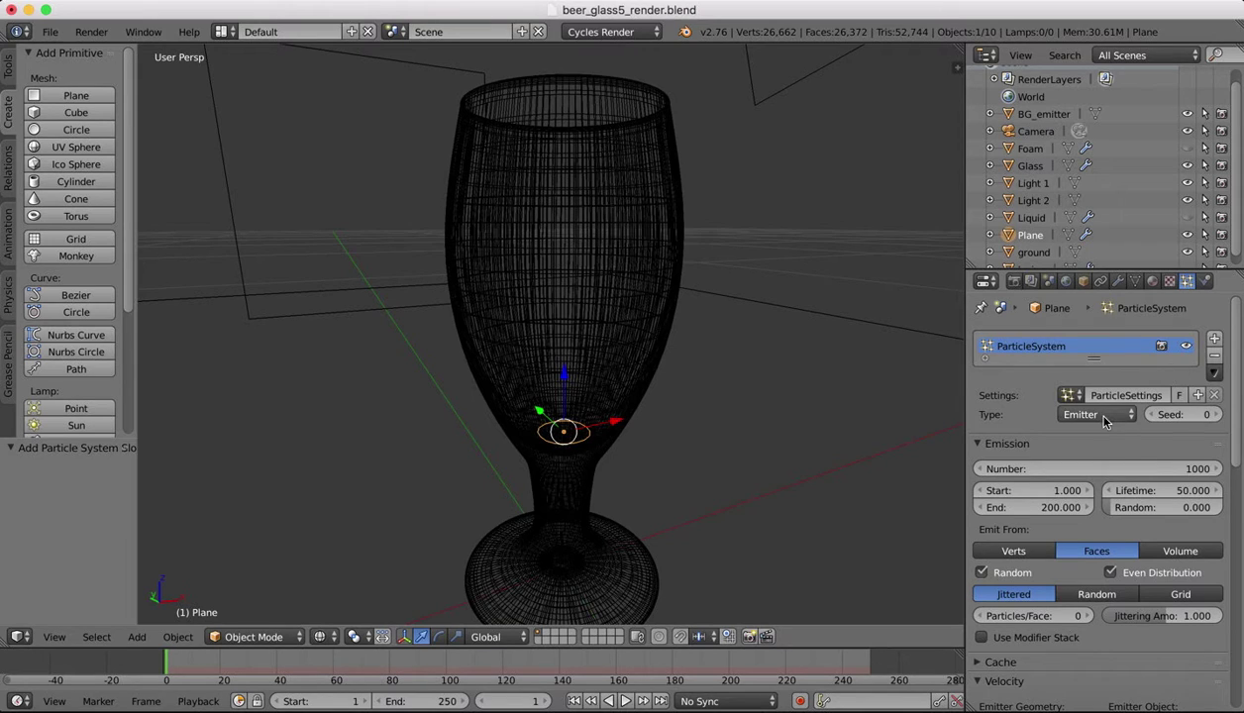
left_click(1101, 415)
left_click(1094, 394)
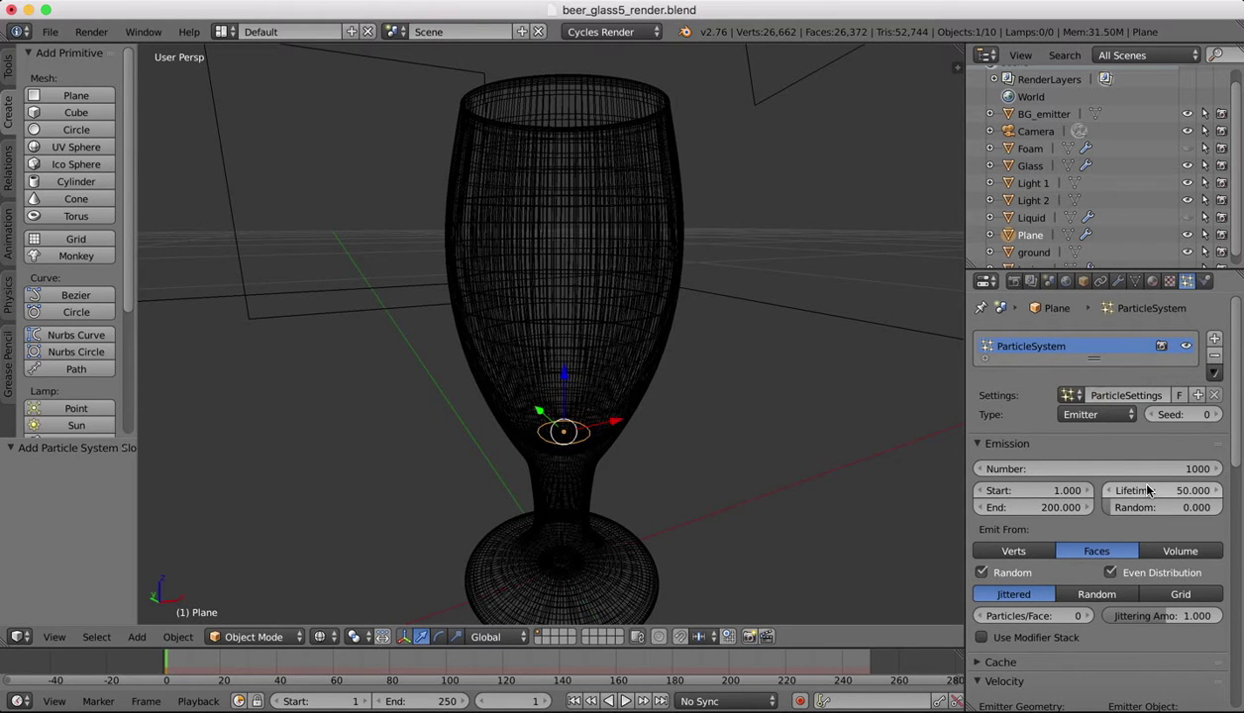
left_click(1181, 468)
type("4000")
key("Return")
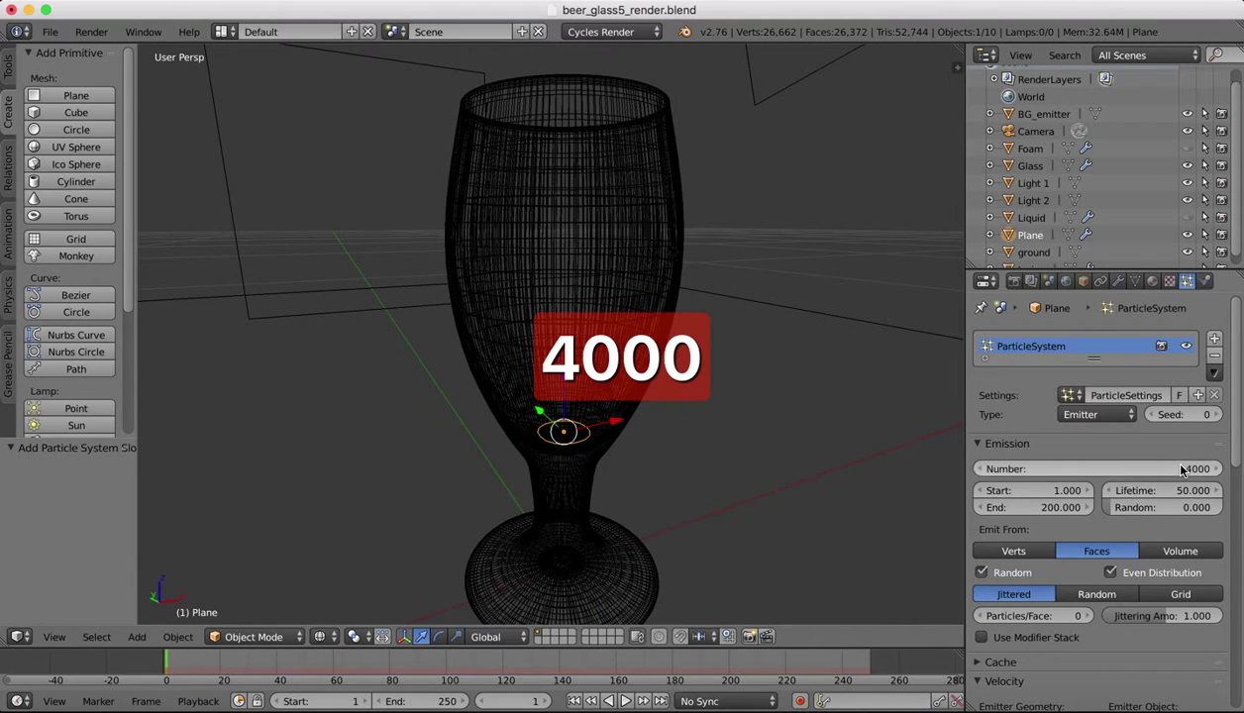
left_click(1012, 557)
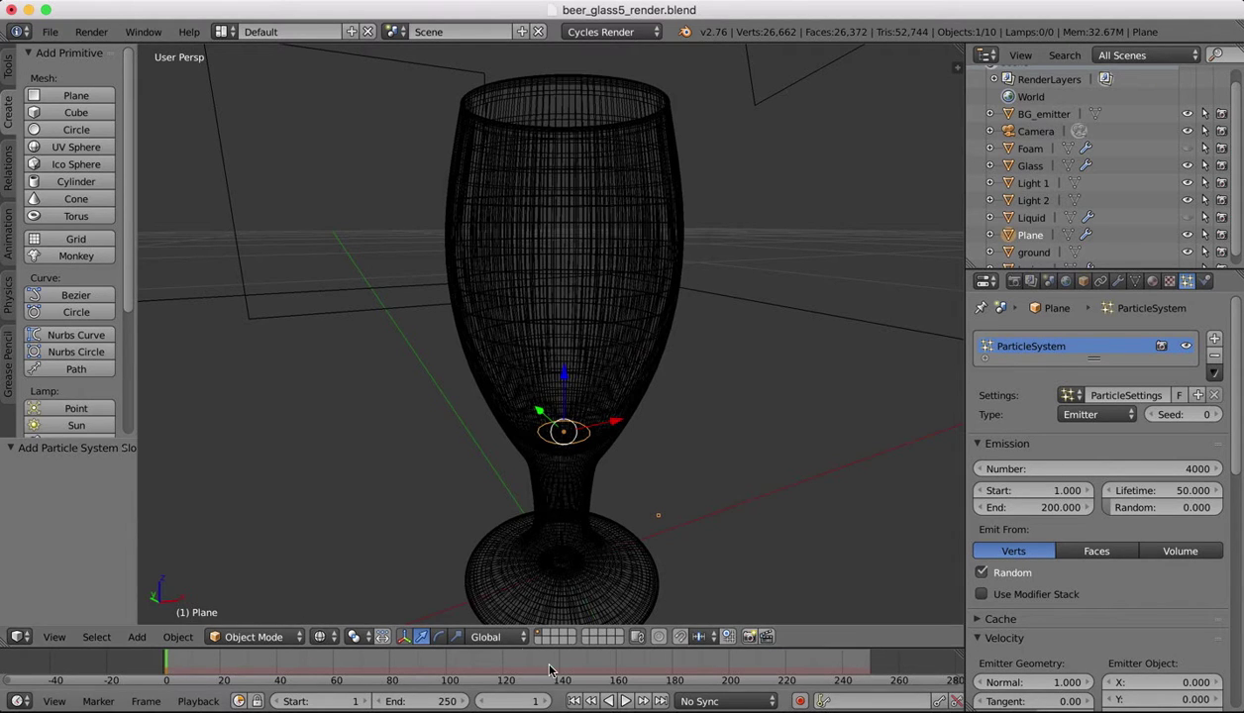
Step: Preview the particles, then set the Field Weights gravity to -0.05
left_click(625, 701)
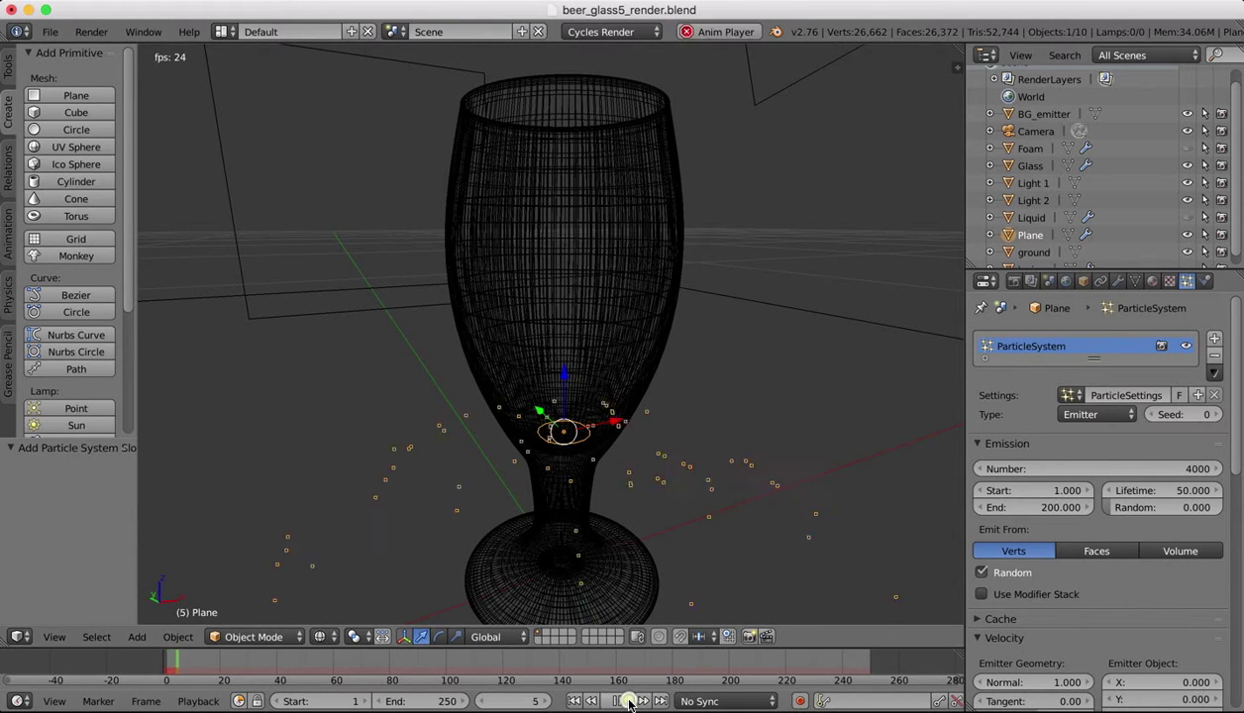
left_click(619, 701)
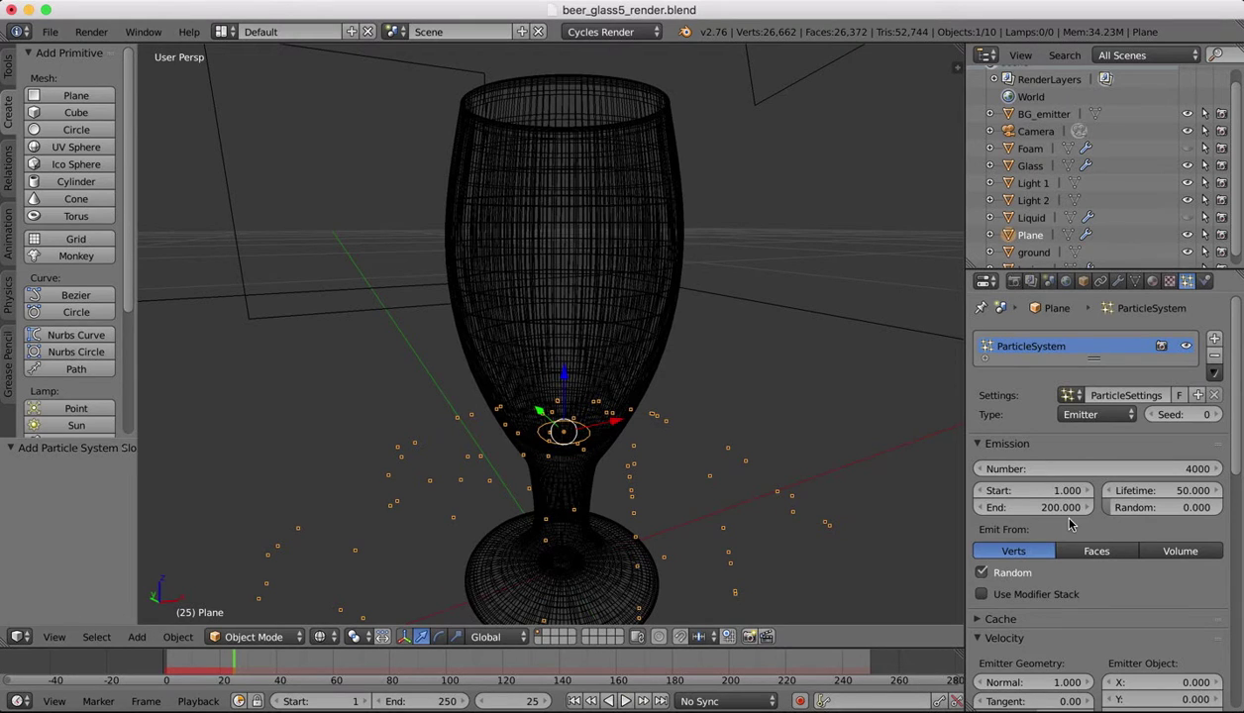
scroll(1089, 545, "down", 8)
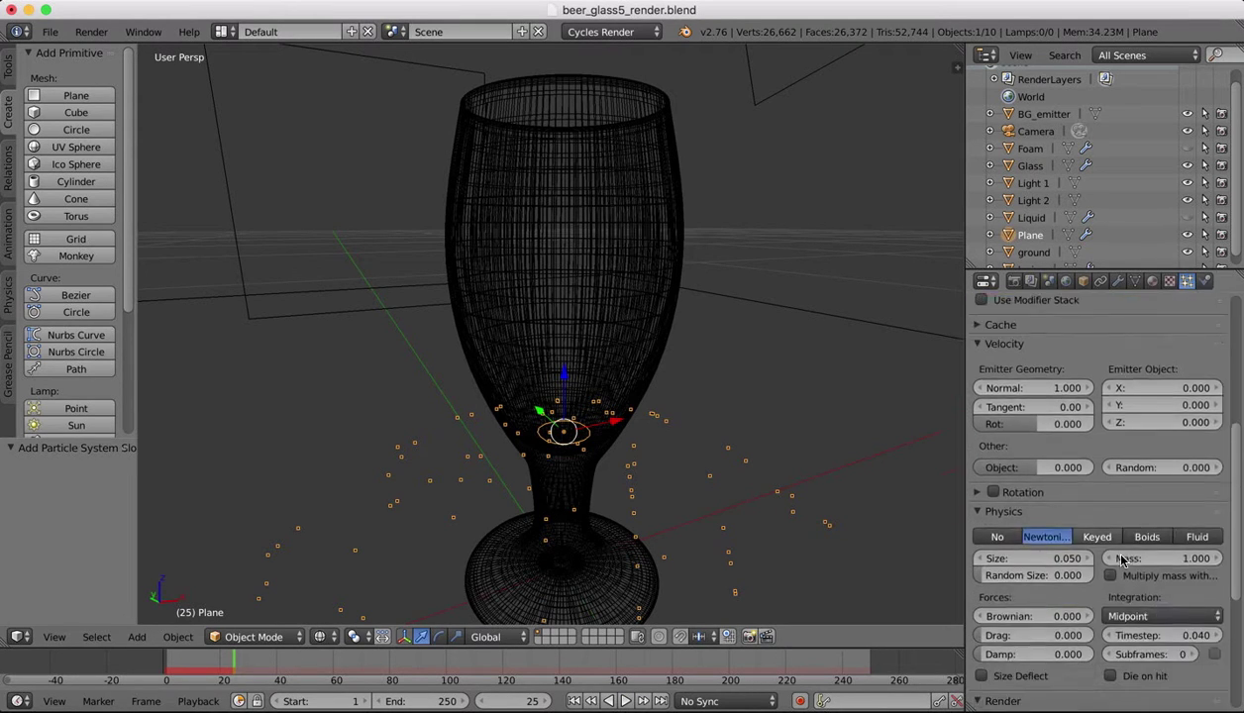
scroll(1123, 561, "down", 5)
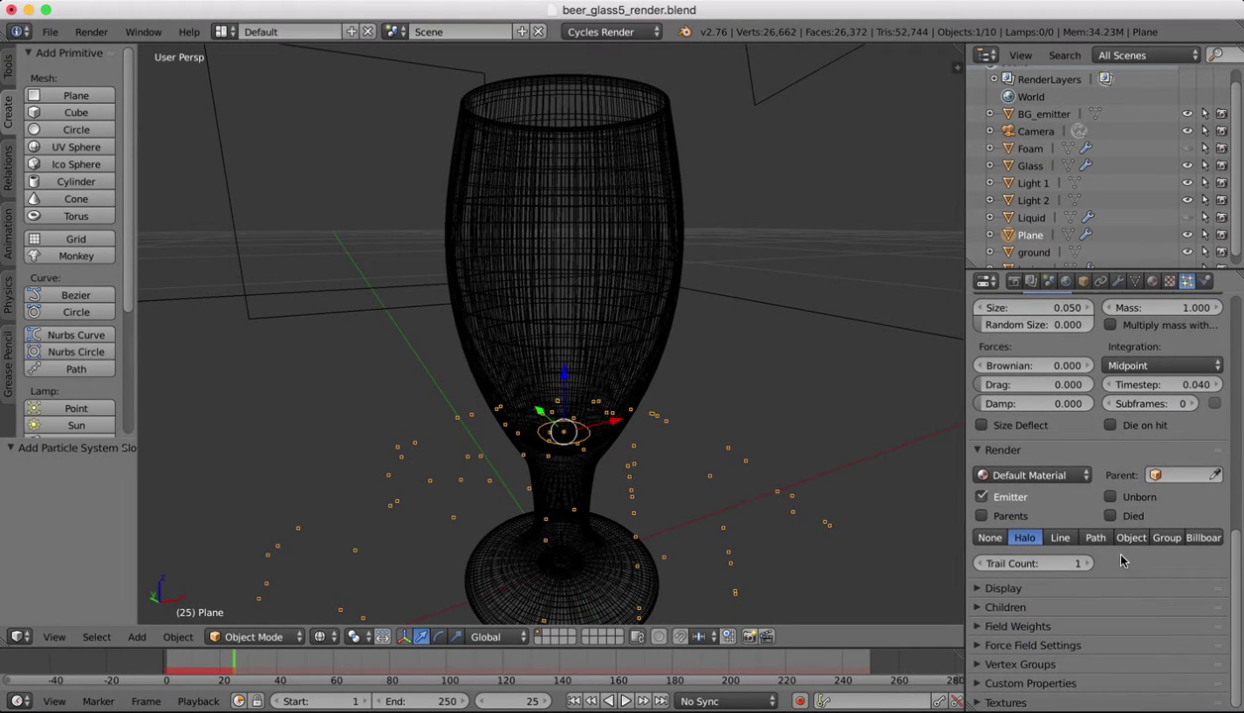
scroll(1123, 560, "up", 2)
scroll(1070, 604, "down", 2)
left_click(977, 627)
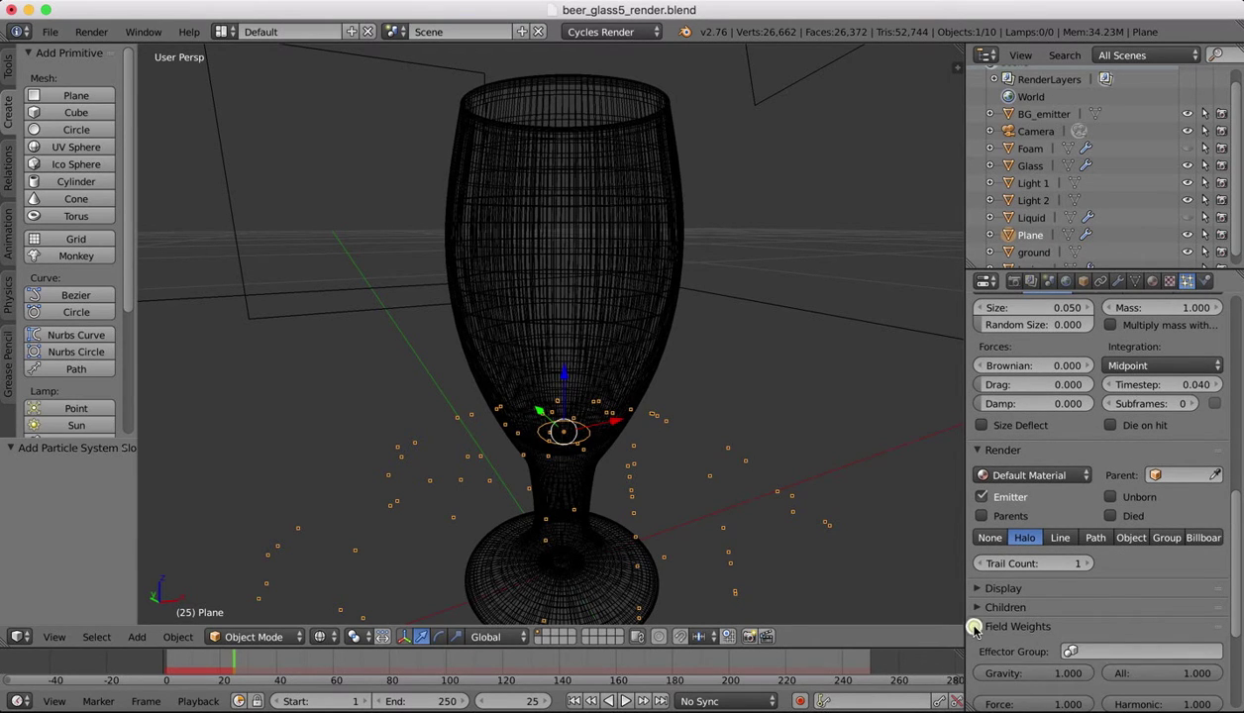
left_click(1056, 671)
type("-0.05")
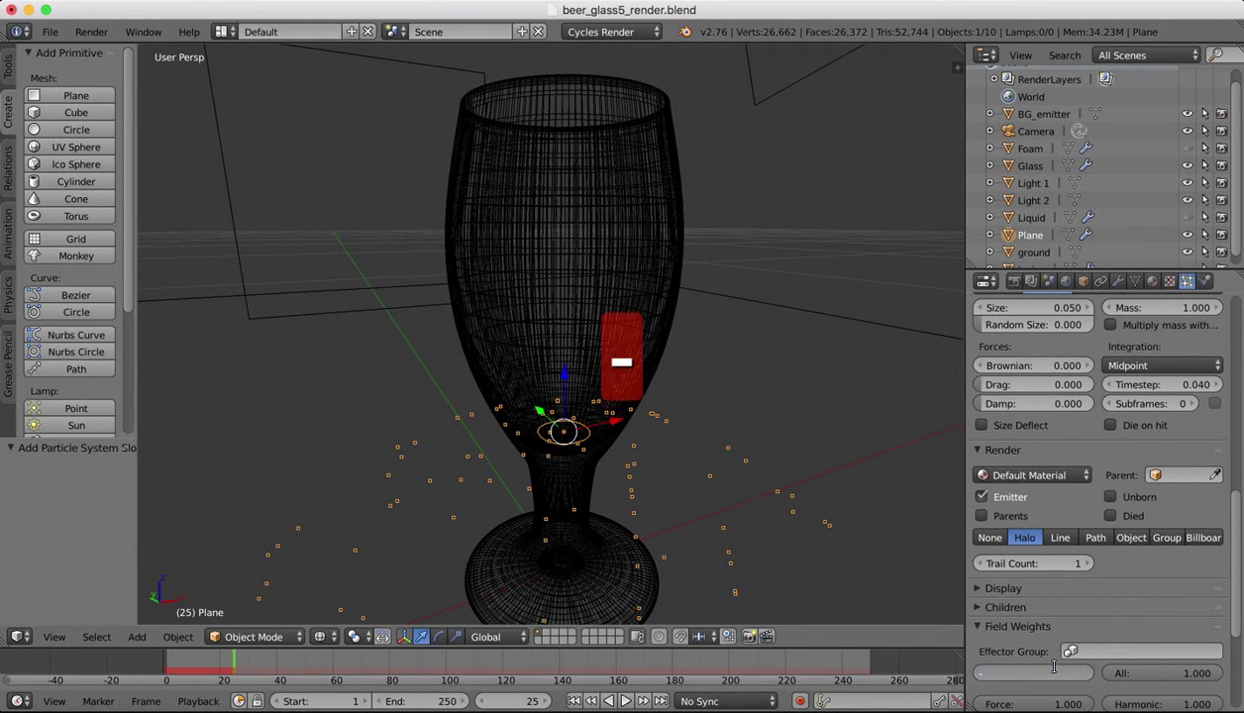
key("Return")
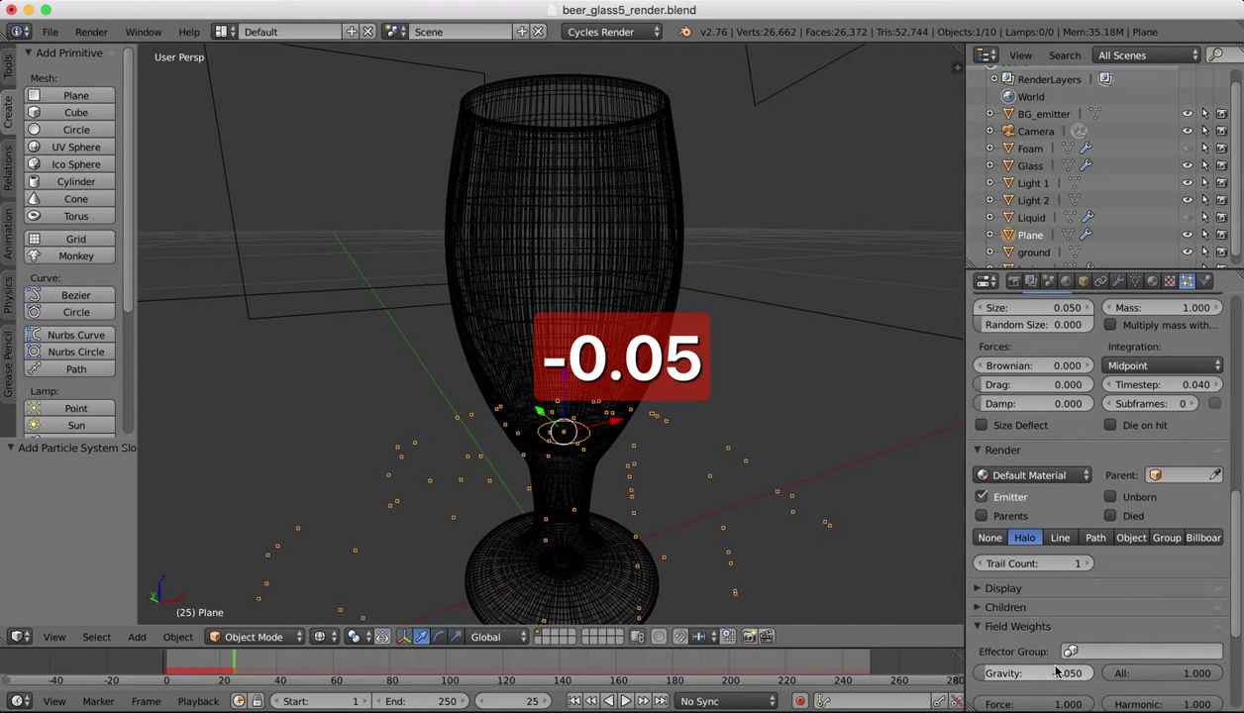
Step: Replay the animation to confirm the particles now rise from the ring
left_click(622, 700)
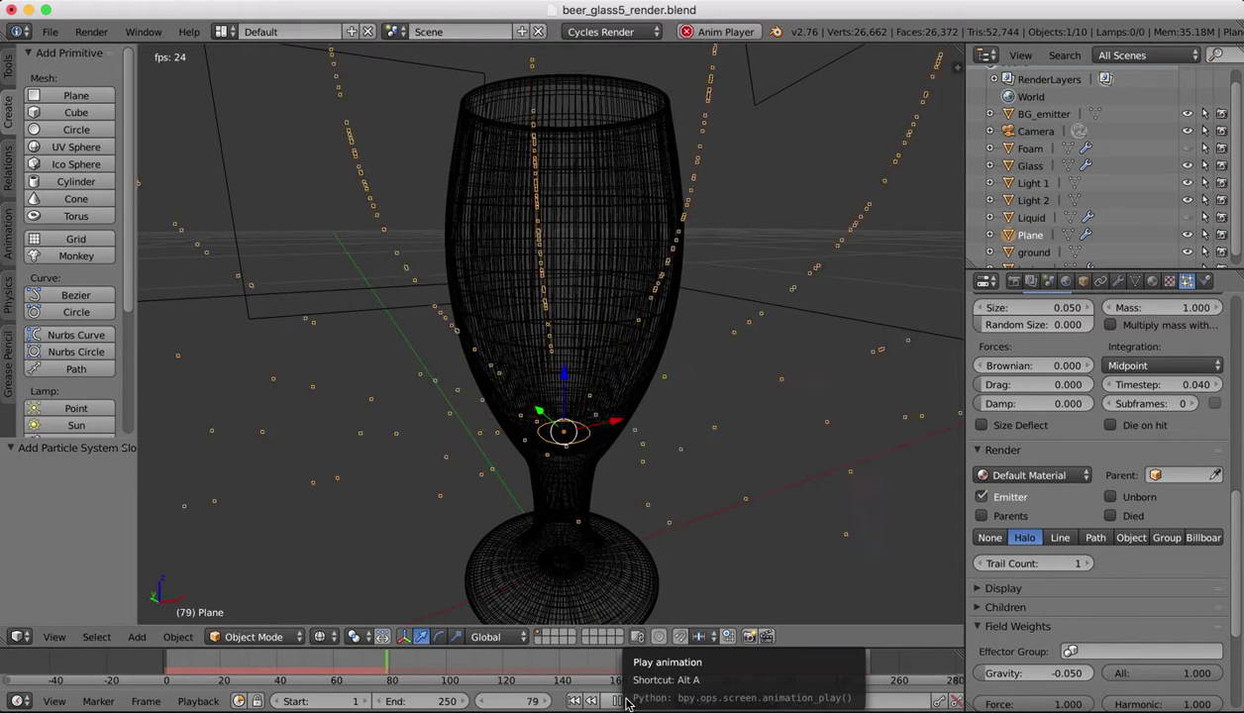
left_click(626, 701)
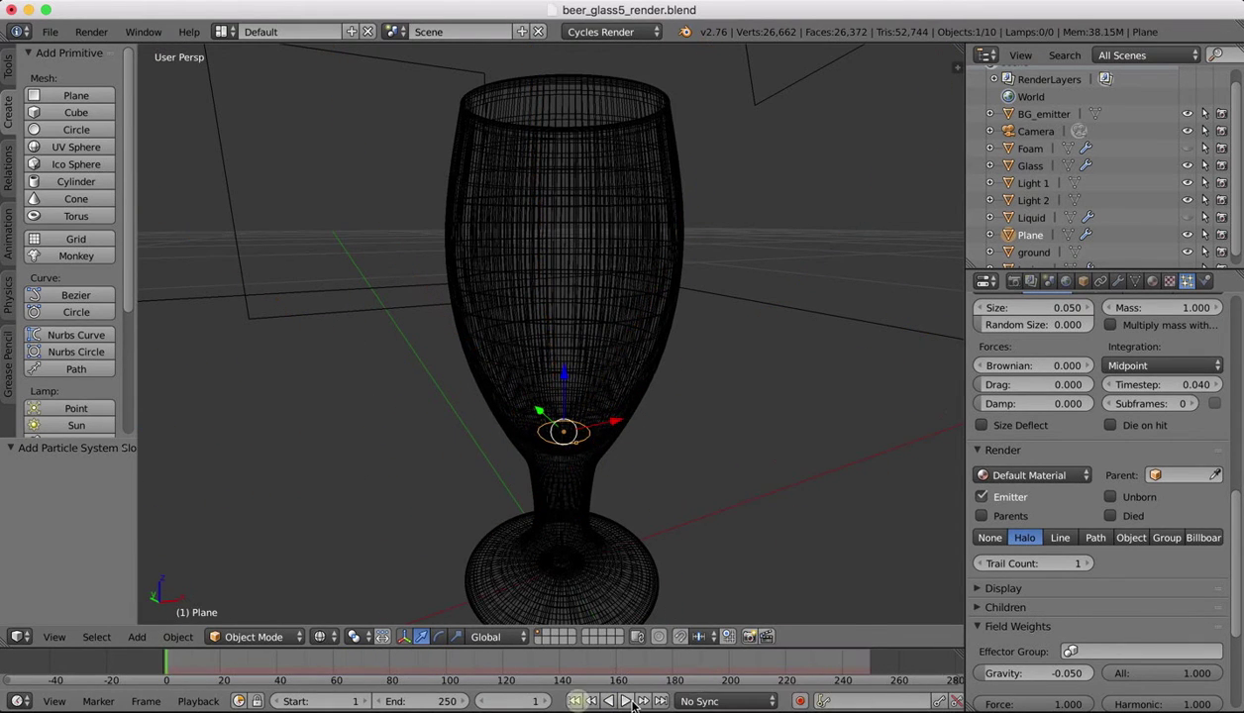
left_click(628, 701)
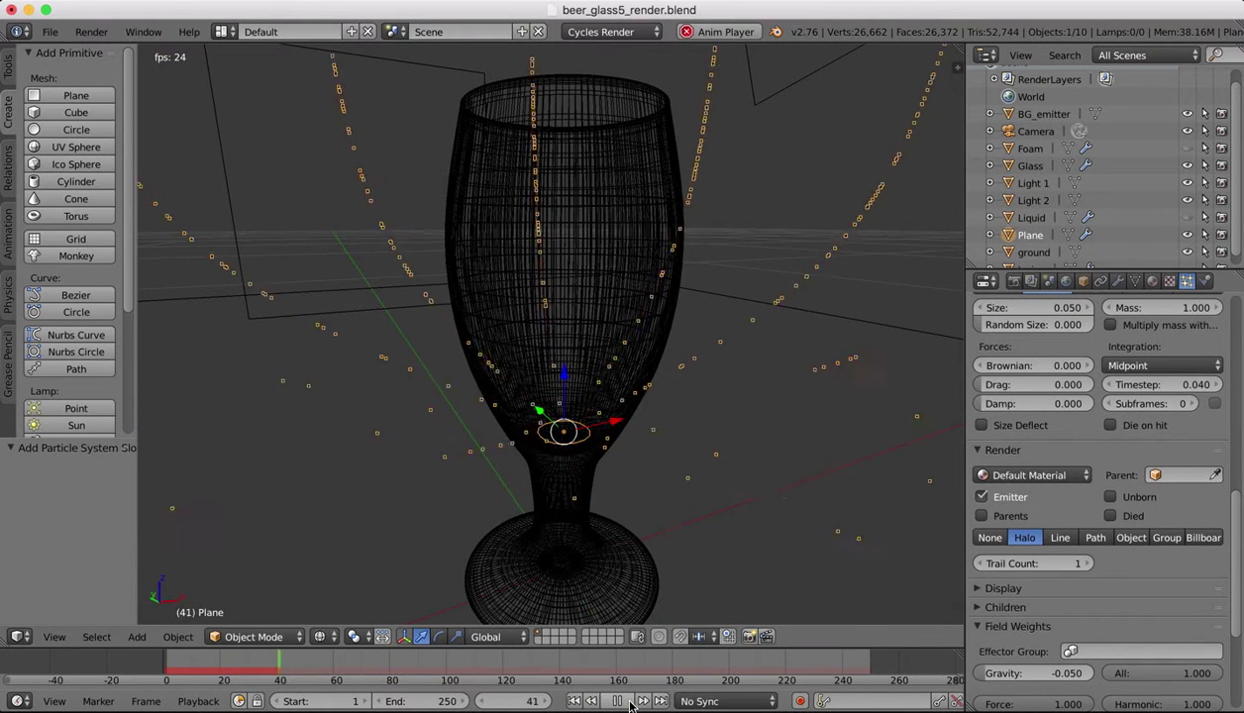
left_click(628, 702)
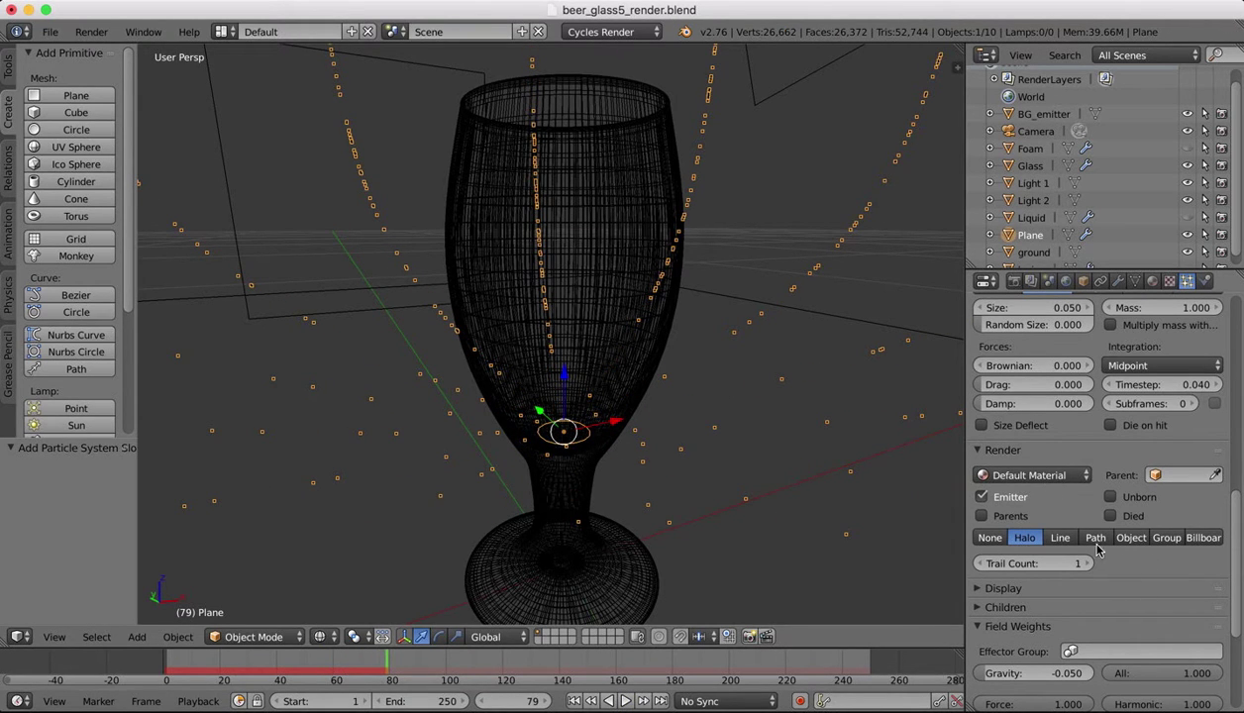
scroll(1161, 602, "down", 5)
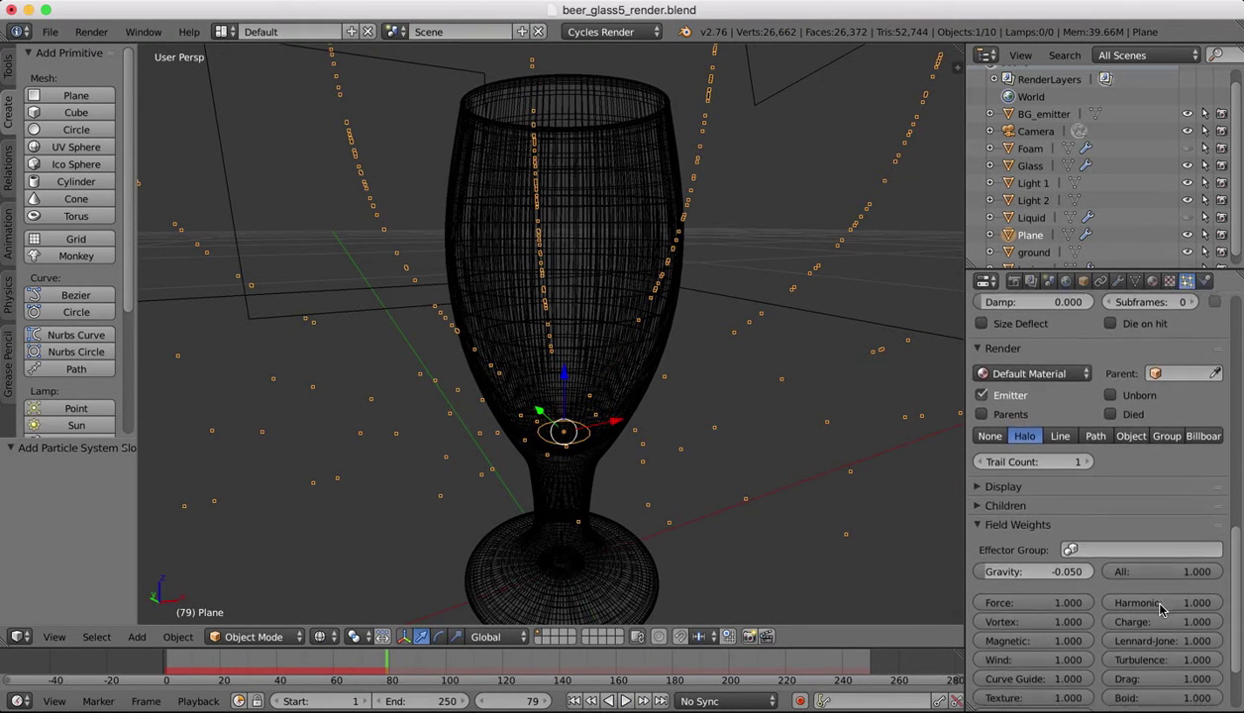
scroll(1161, 610, "up", 6)
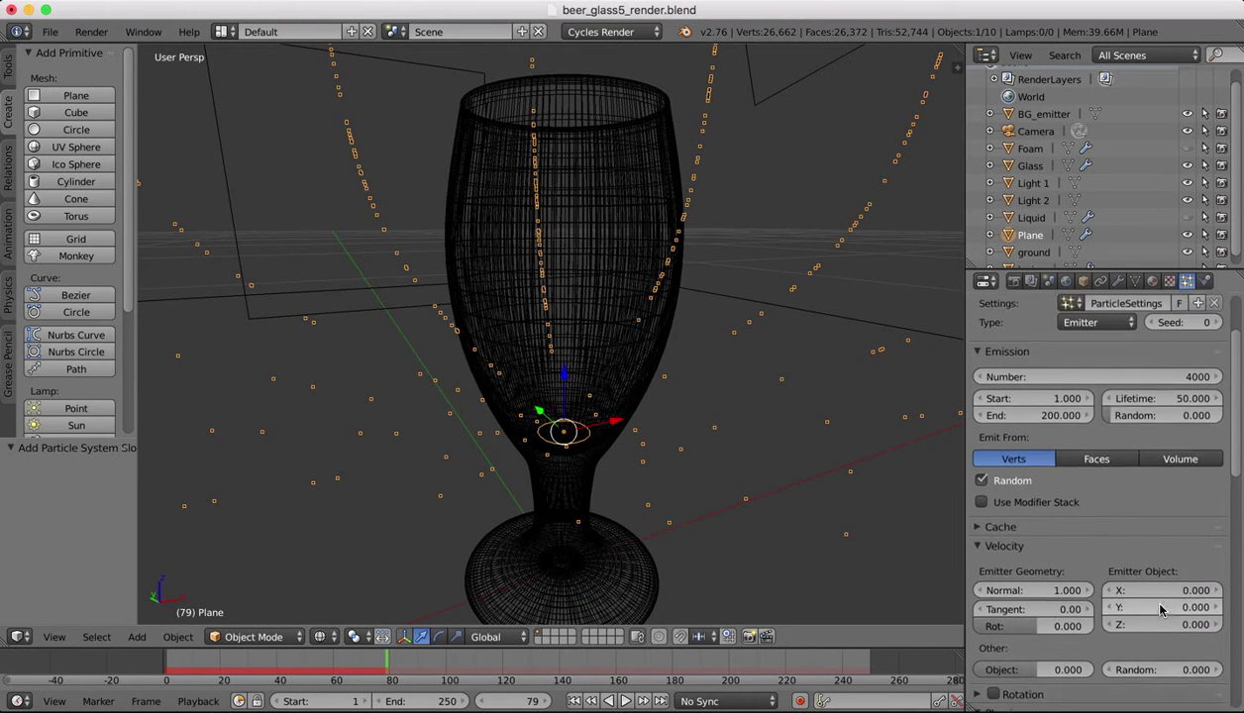
scroll(1162, 609, "up", 1)
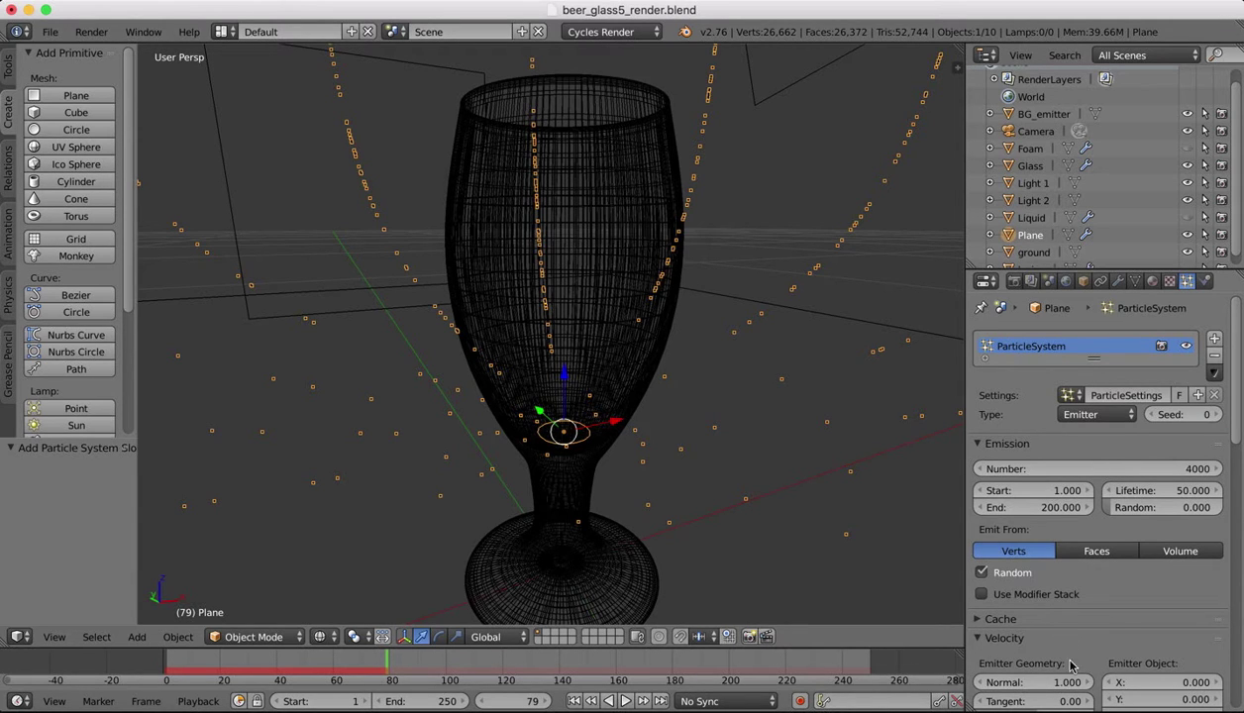
Step: Set the normal velocity to 0.1 and preview the animation from frame 1
scroll(1096, 642, "down", 5)
left_click(1061, 552)
type("0.")
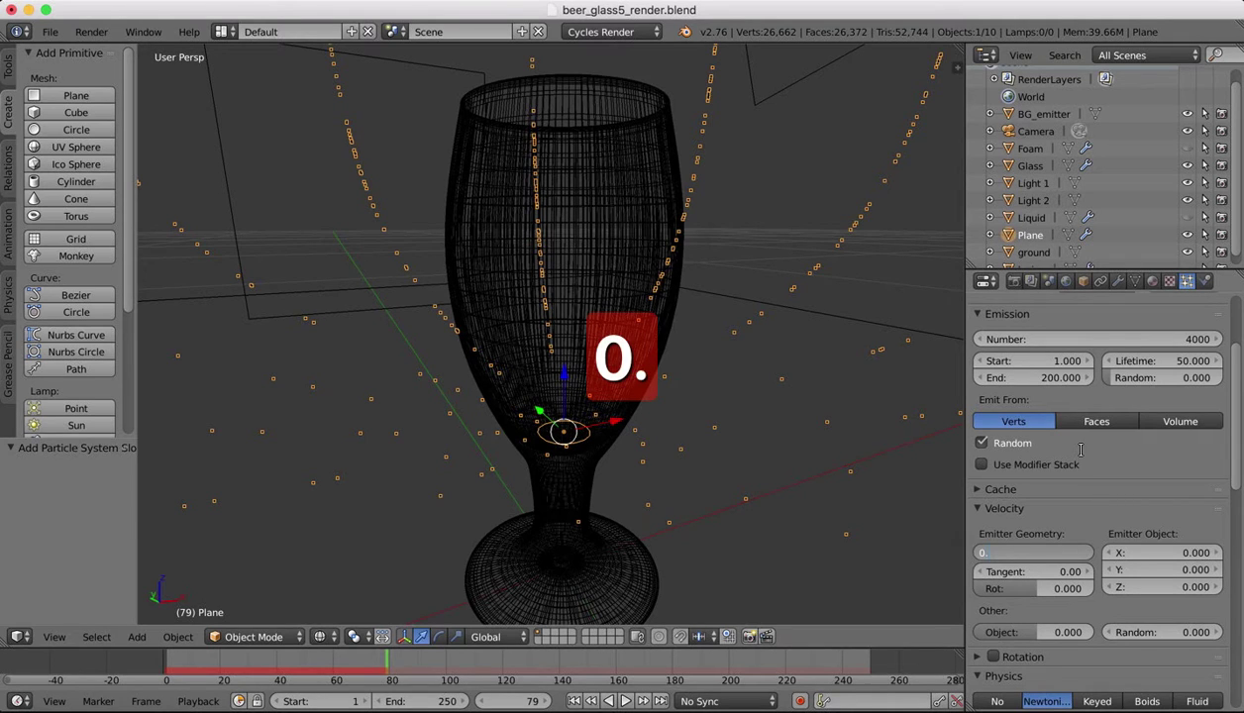
type("100")
key("Return")
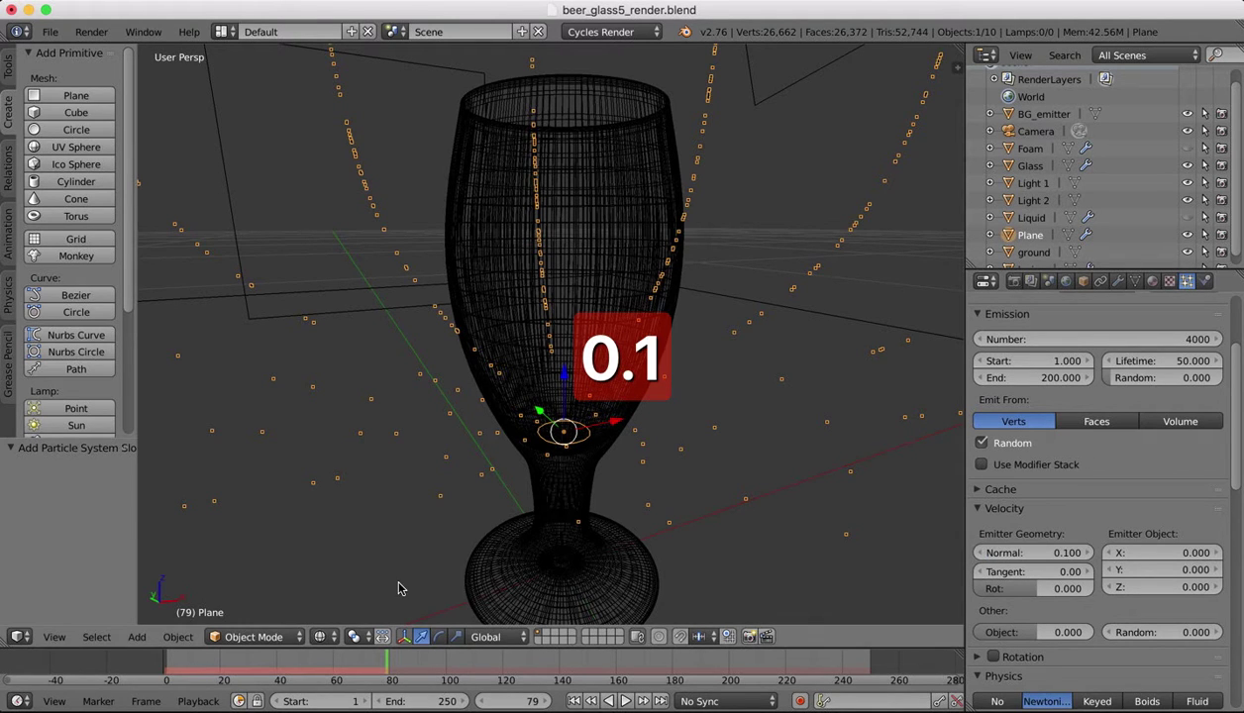
left_click(573, 701)
left_click(625, 702)
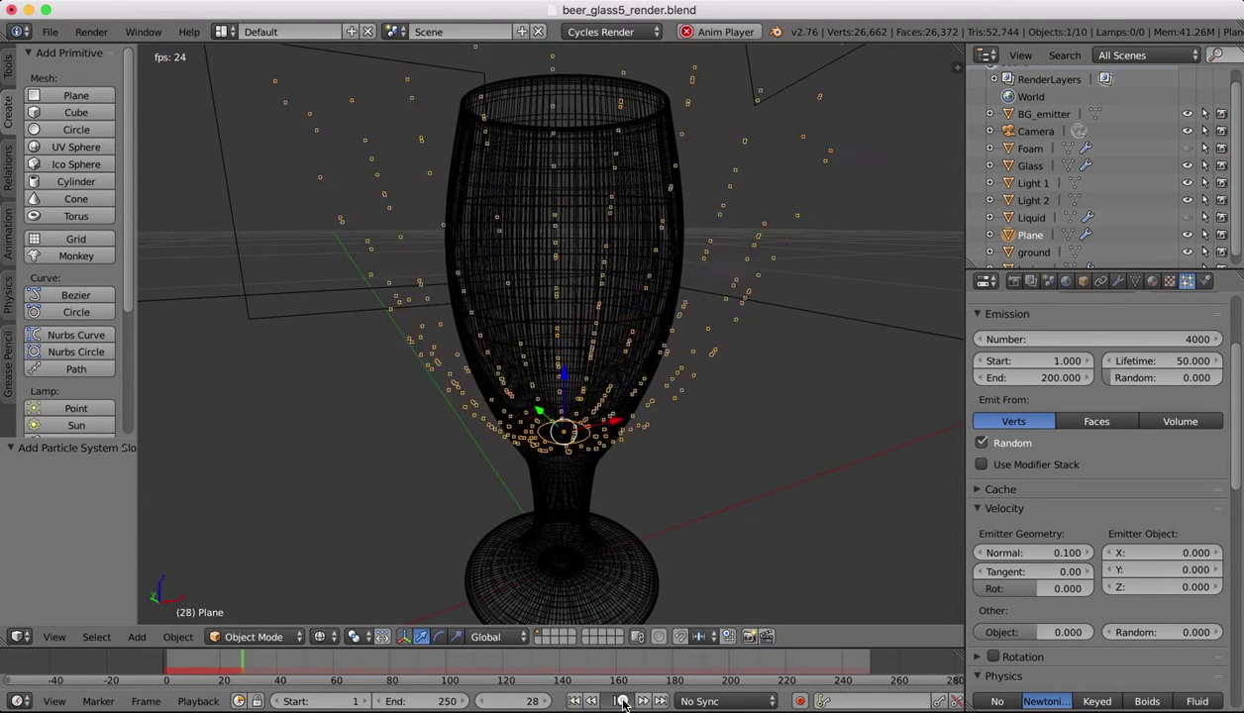
left_click(619, 702)
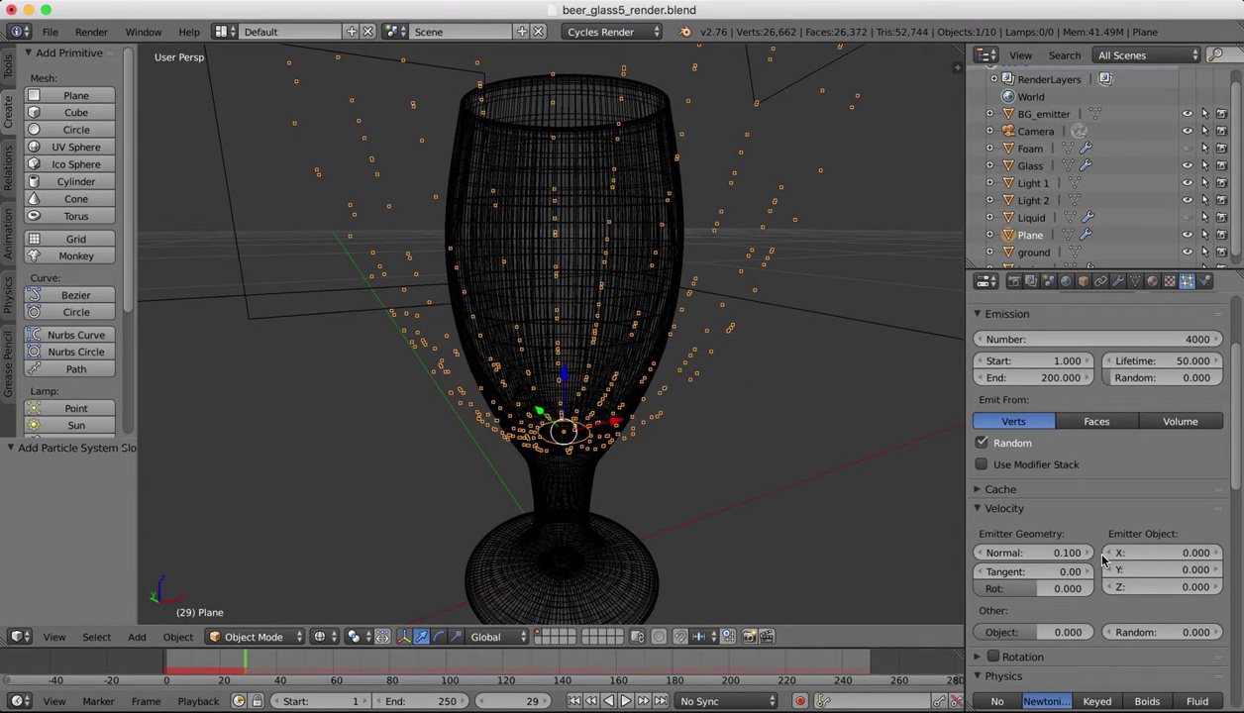
Step: Lower the normal velocity to 0.01 and replay to check the narrow bubble column
left_click(1067, 560)
type("0.")
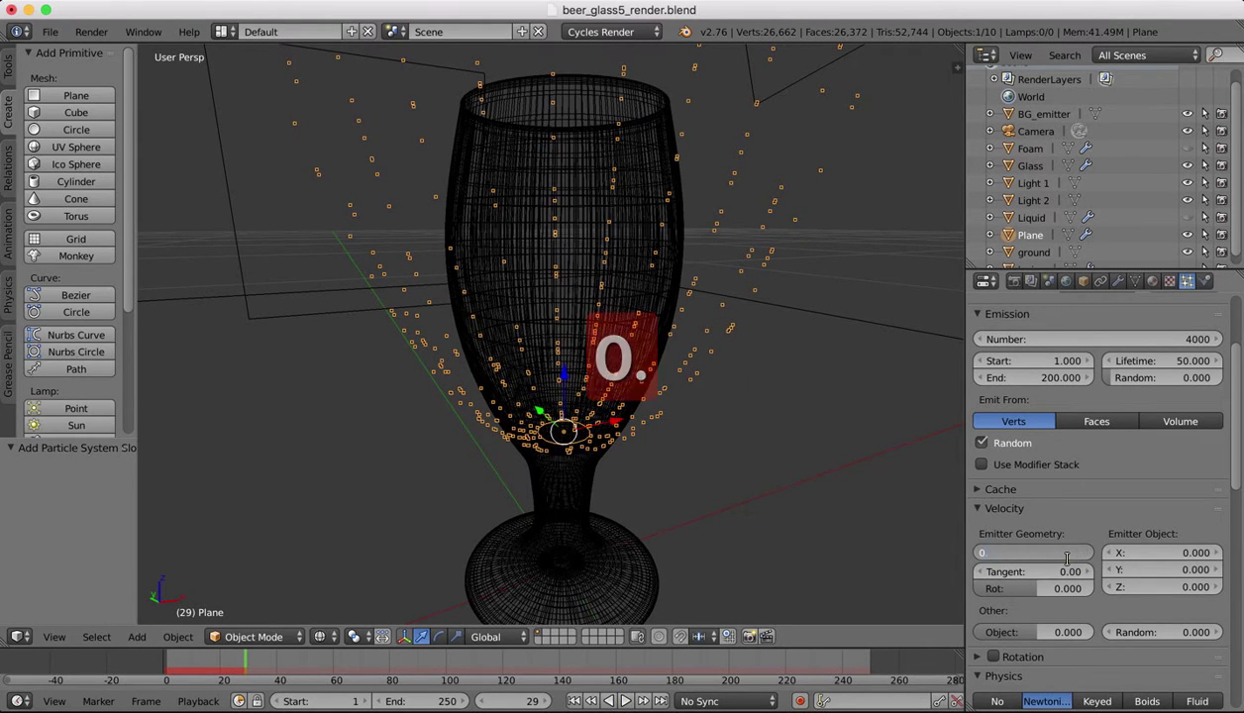
type("01")
key("Return")
left_click(576, 702)
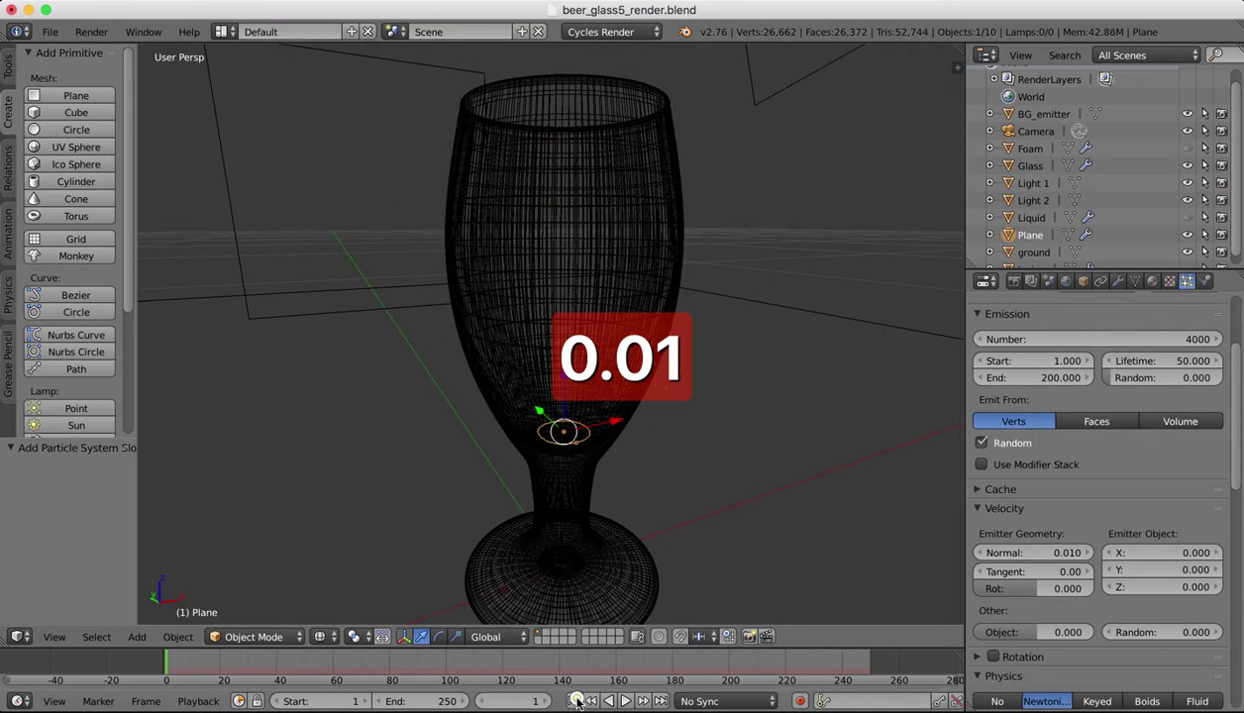
left_click(622, 701)
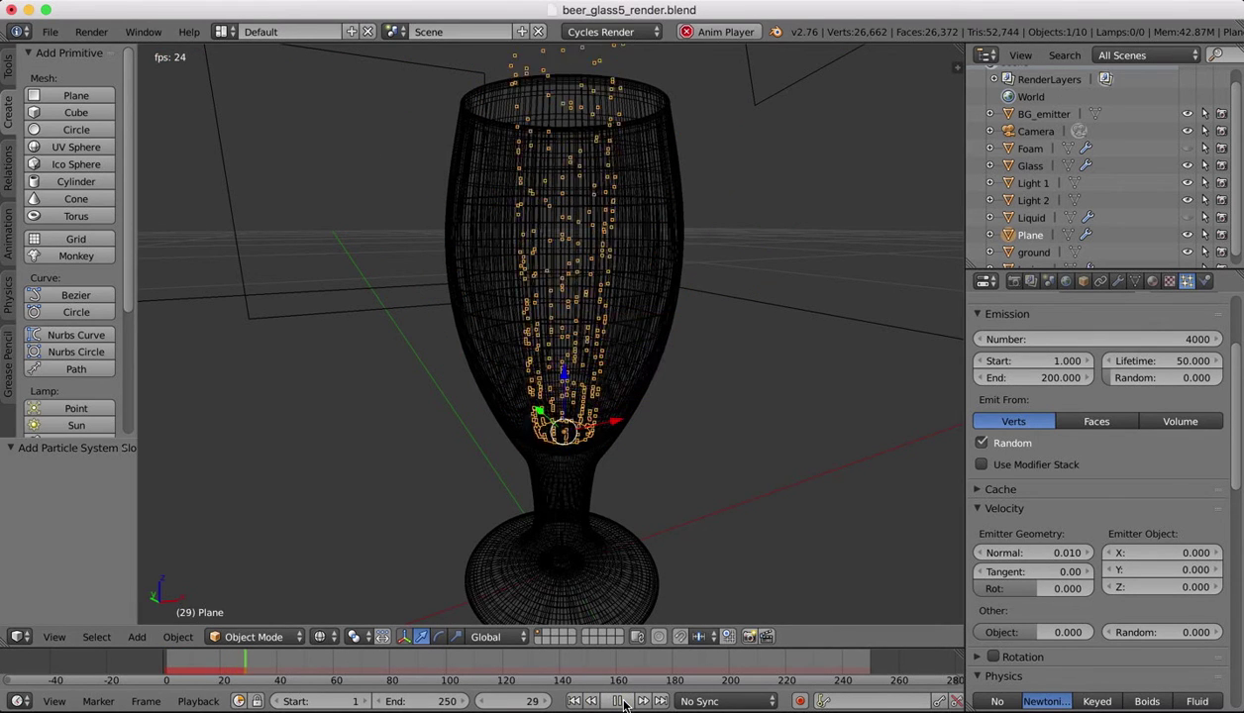
left_click(619, 701)
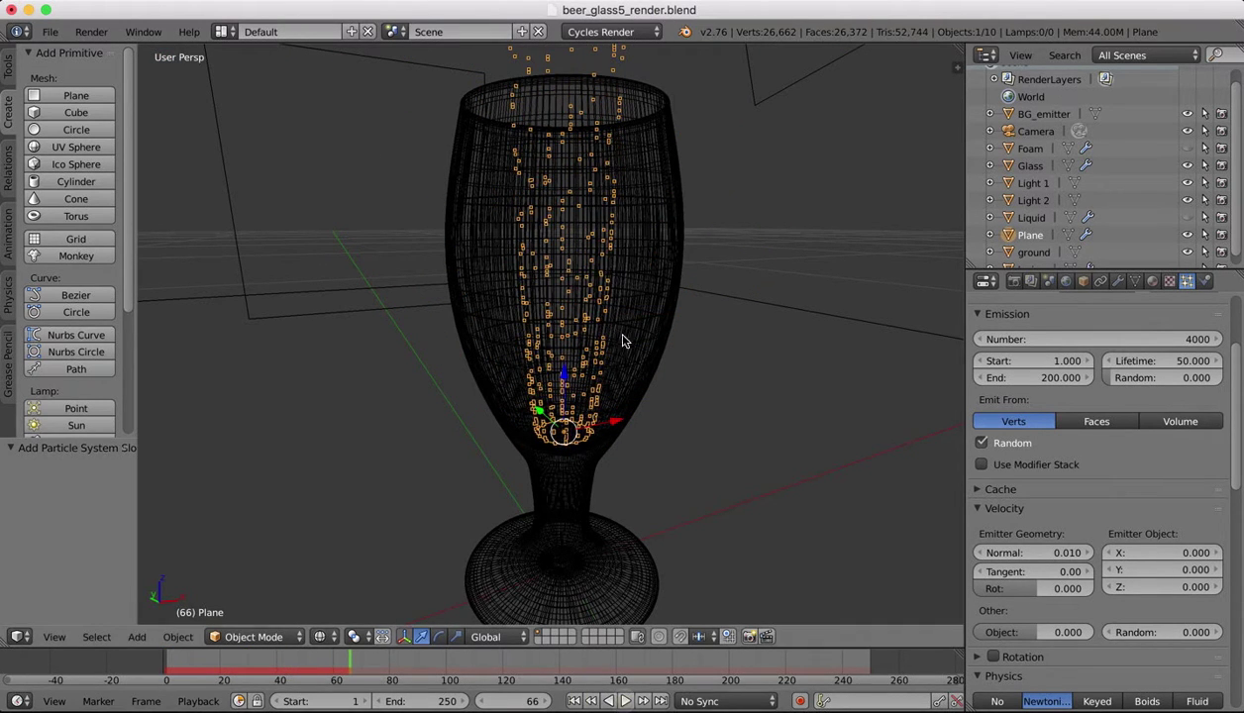
middle_click_drag(665, 322, 667, 319)
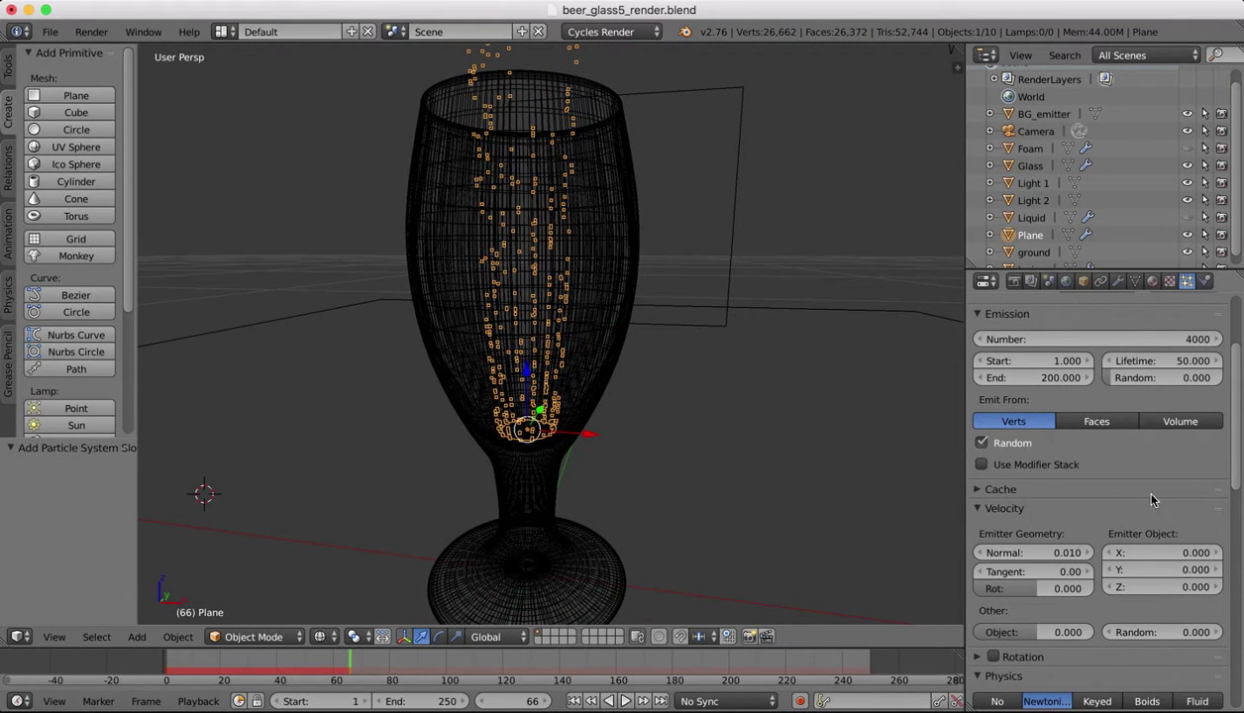
left_click(983, 491)
left_click(978, 491)
scroll(1130, 532, "down", 1)
scroll(1130, 532, "down", 3)
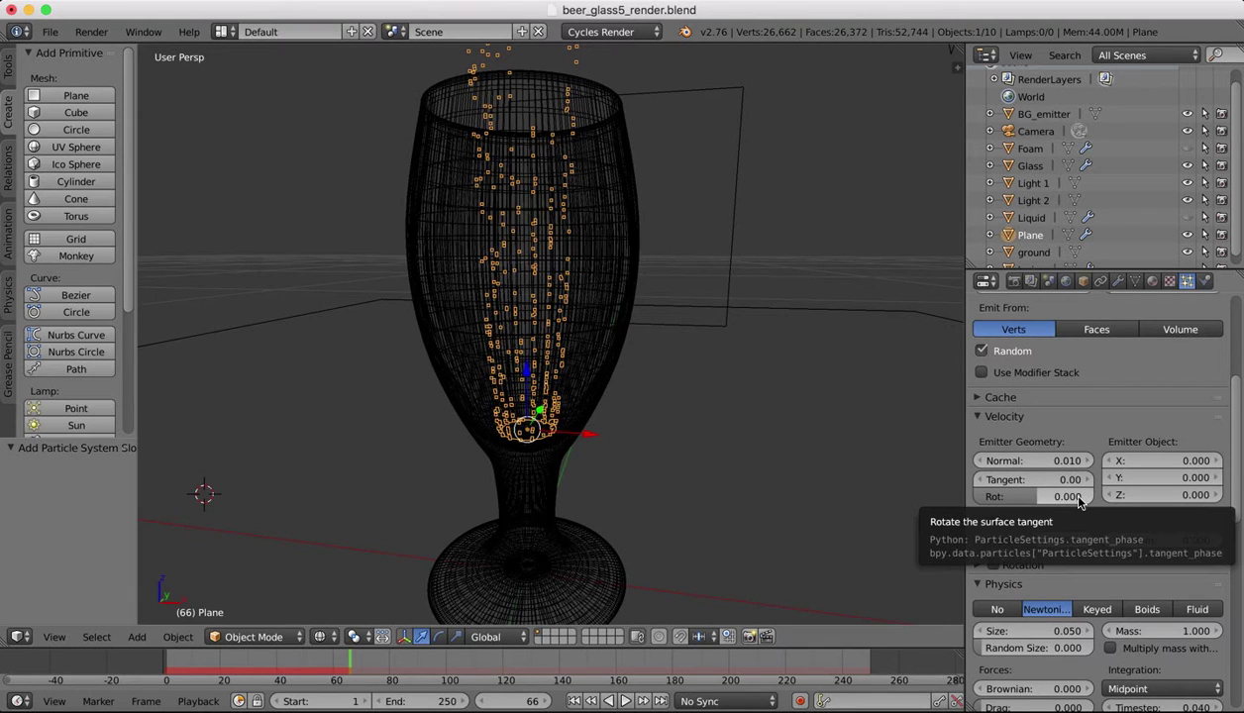
Step: Try particle drag values of about 0.32 and 0.61, previewing the animation each time
left_click(977, 565)
left_click(975, 565)
scroll(1090, 501, "down", 8)
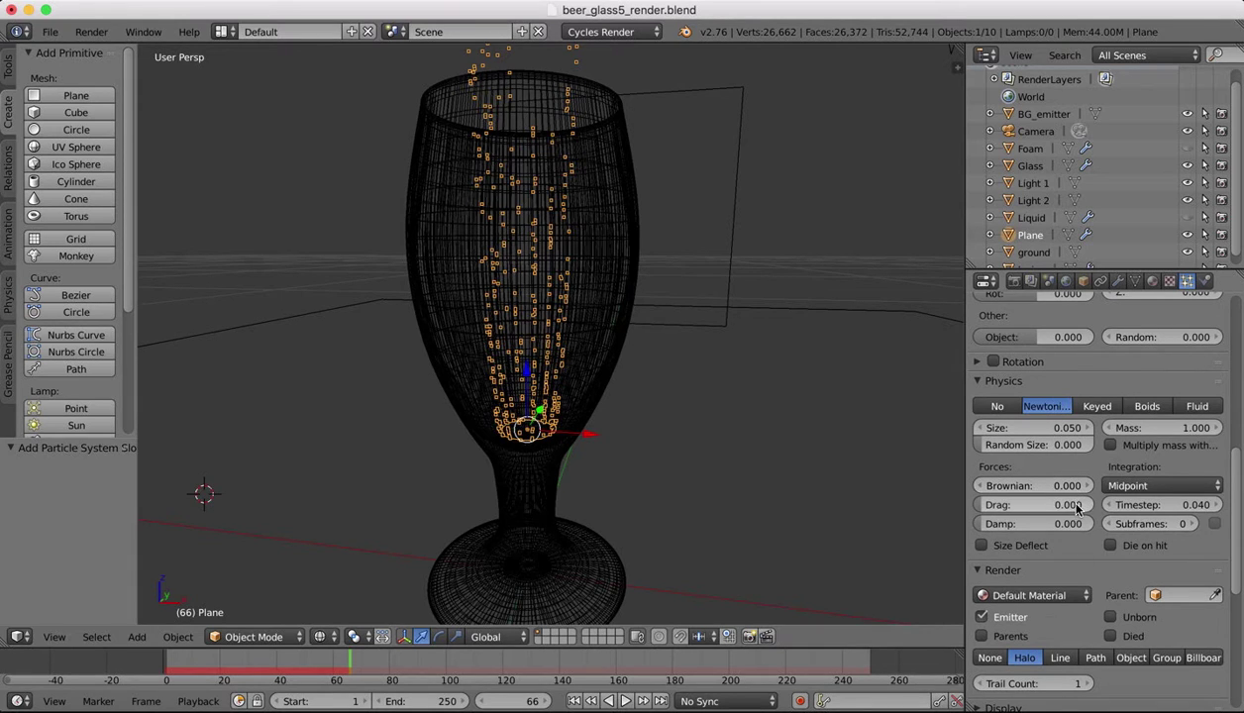
left_click_drag(1075, 504, 1140, 504)
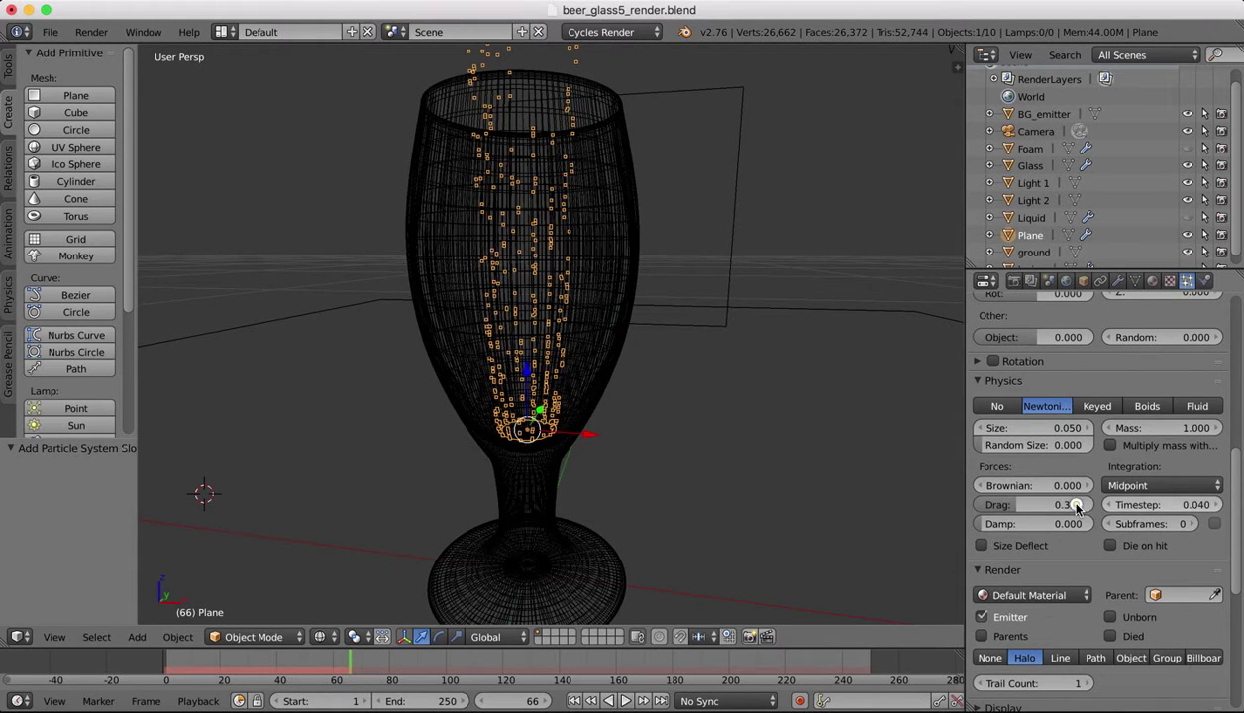
left_click(574, 701)
left_click(626, 701)
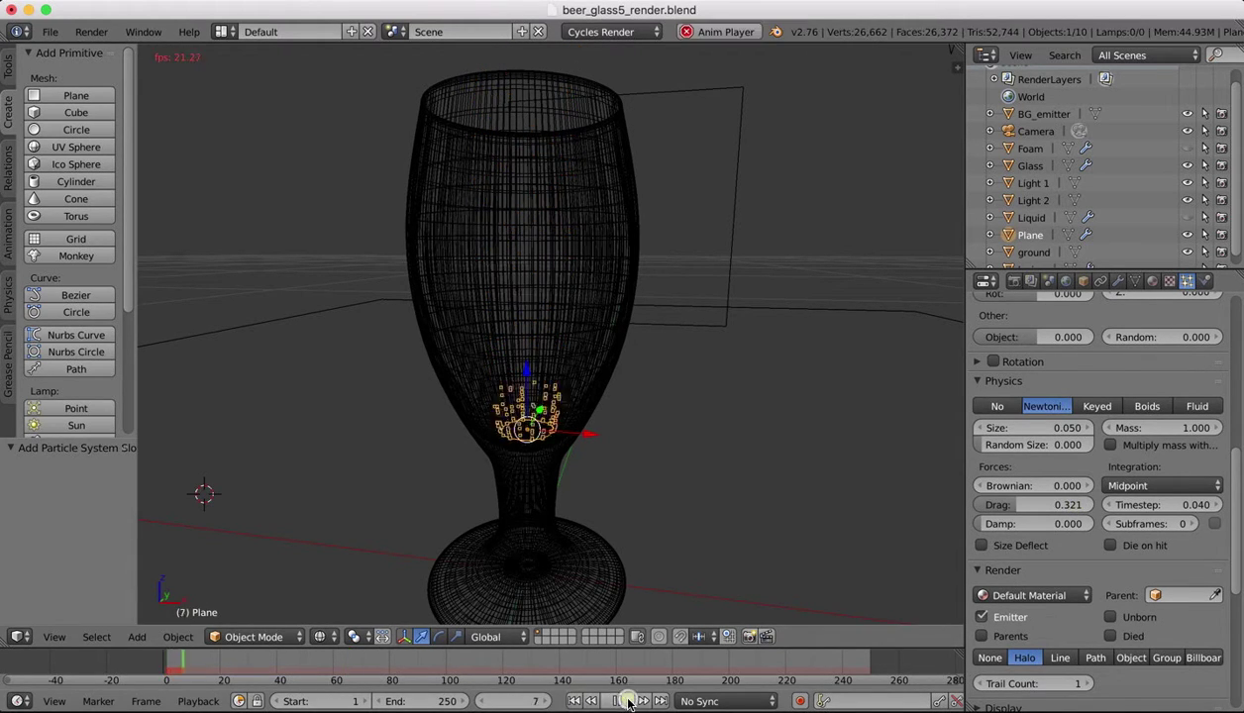
left_click(625, 702)
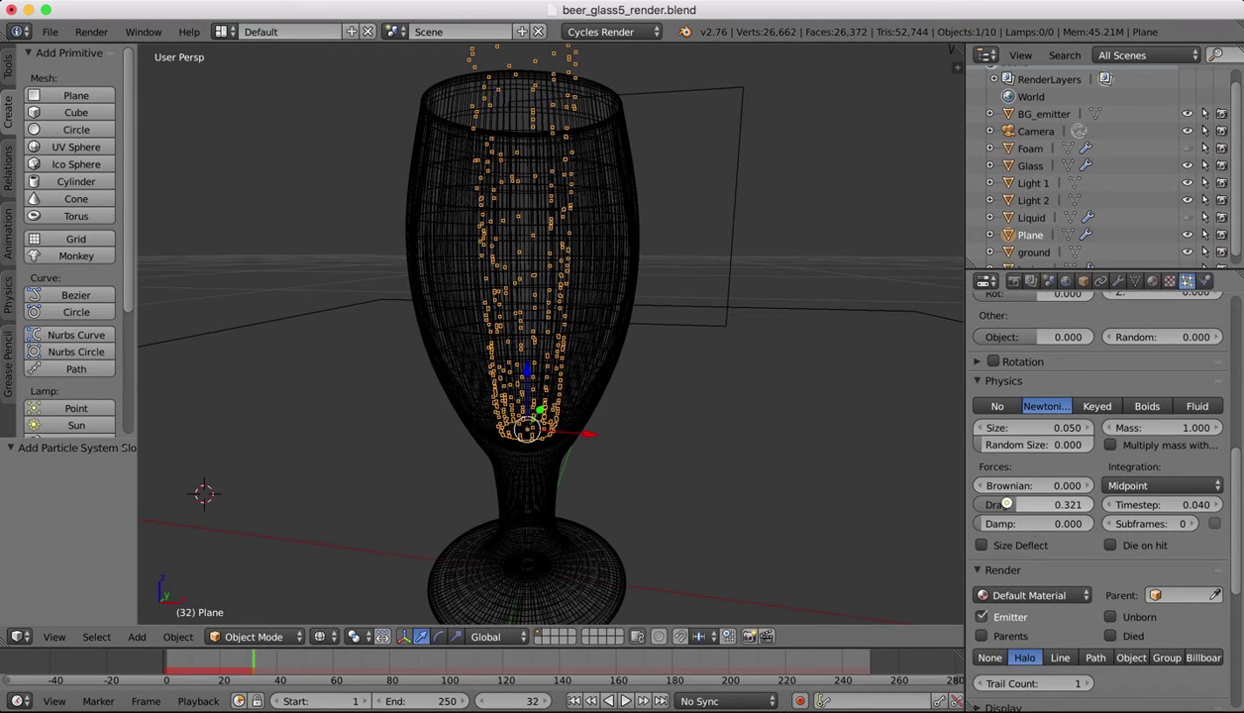
left_click_drag(1035, 504, 1075, 504)
left_click(626, 702)
left_click(626, 701)
Step: Play the bubble animation in reverse and then forward to judge the 0.61 drag
left_click(573, 702)
left_click(609, 701)
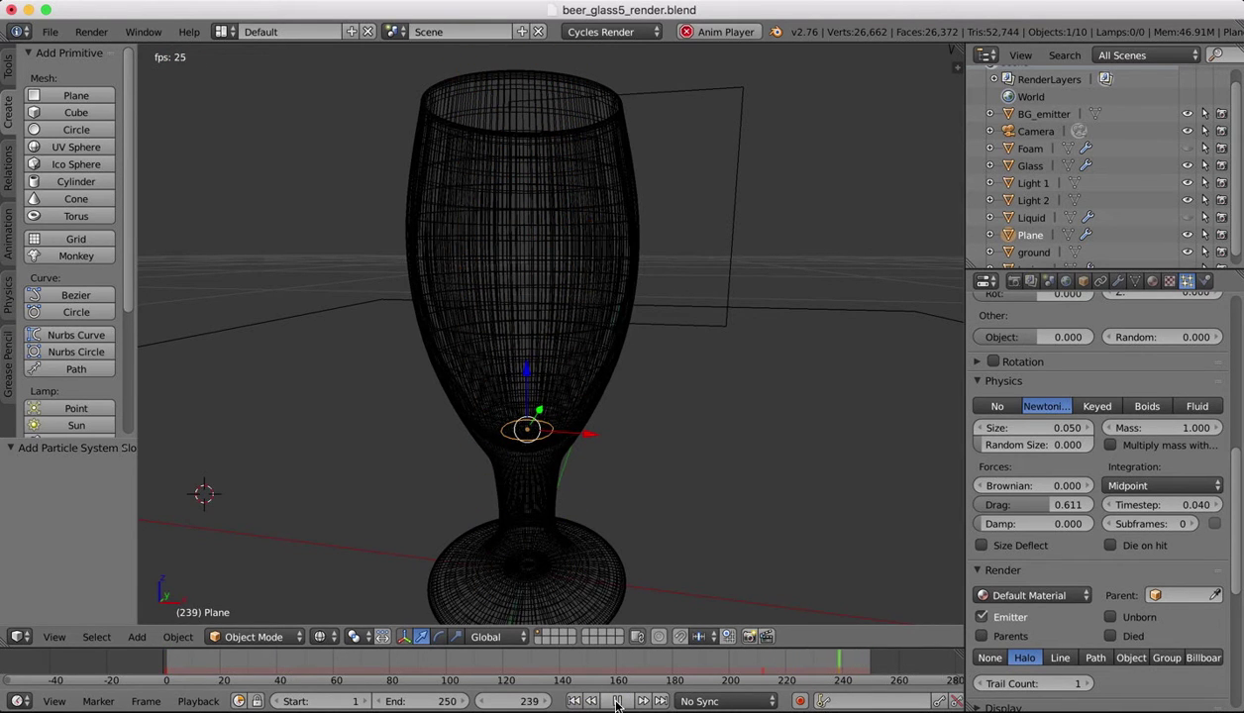
left_click(617, 701)
left_click(574, 701)
left_click(621, 702)
left_click(622, 702)
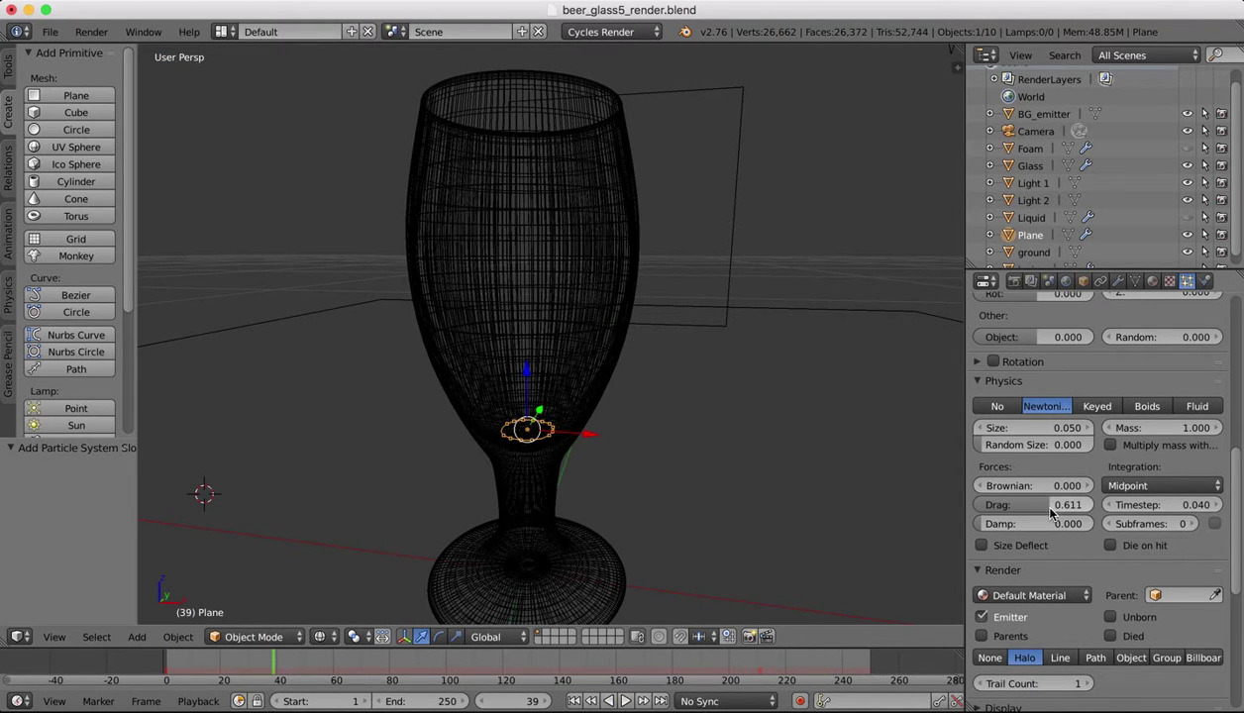
Step: Lower the drag to about 0.18, then to 0.122, replaying the bubbles each time
left_click_drag(1052, 511, 1052, 507)
left_click(574, 702)
left_click(622, 702)
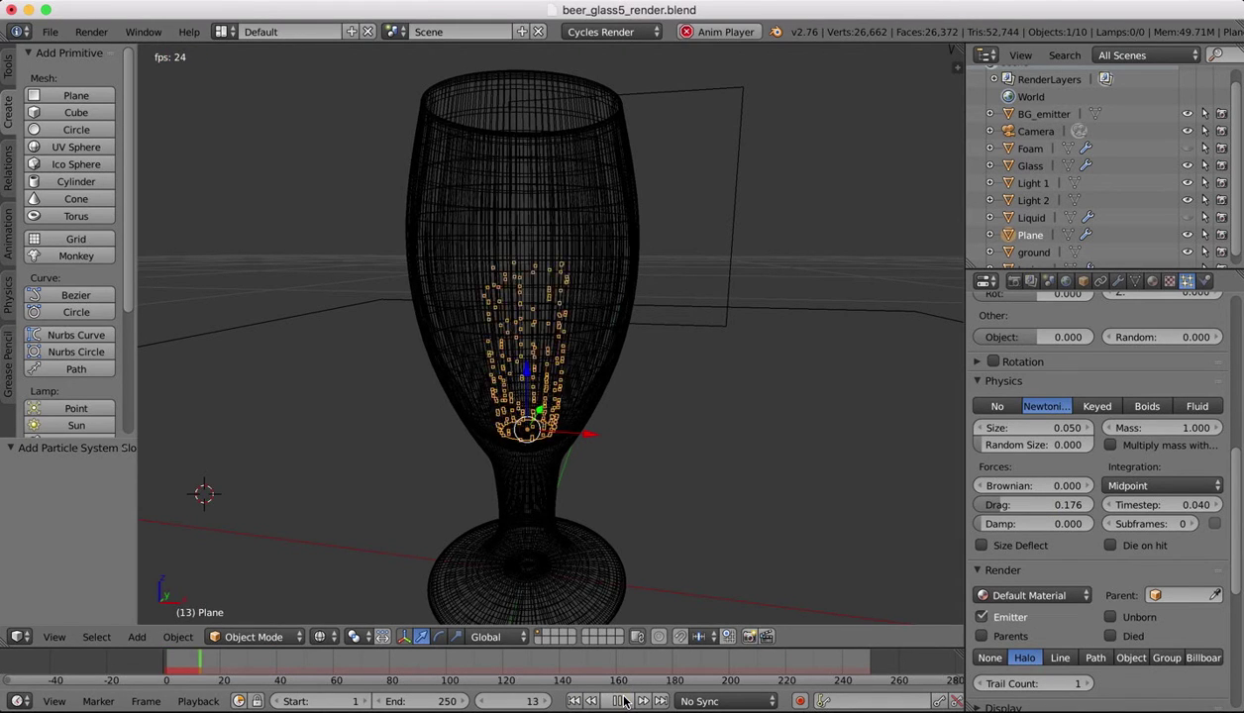
left_click(622, 701)
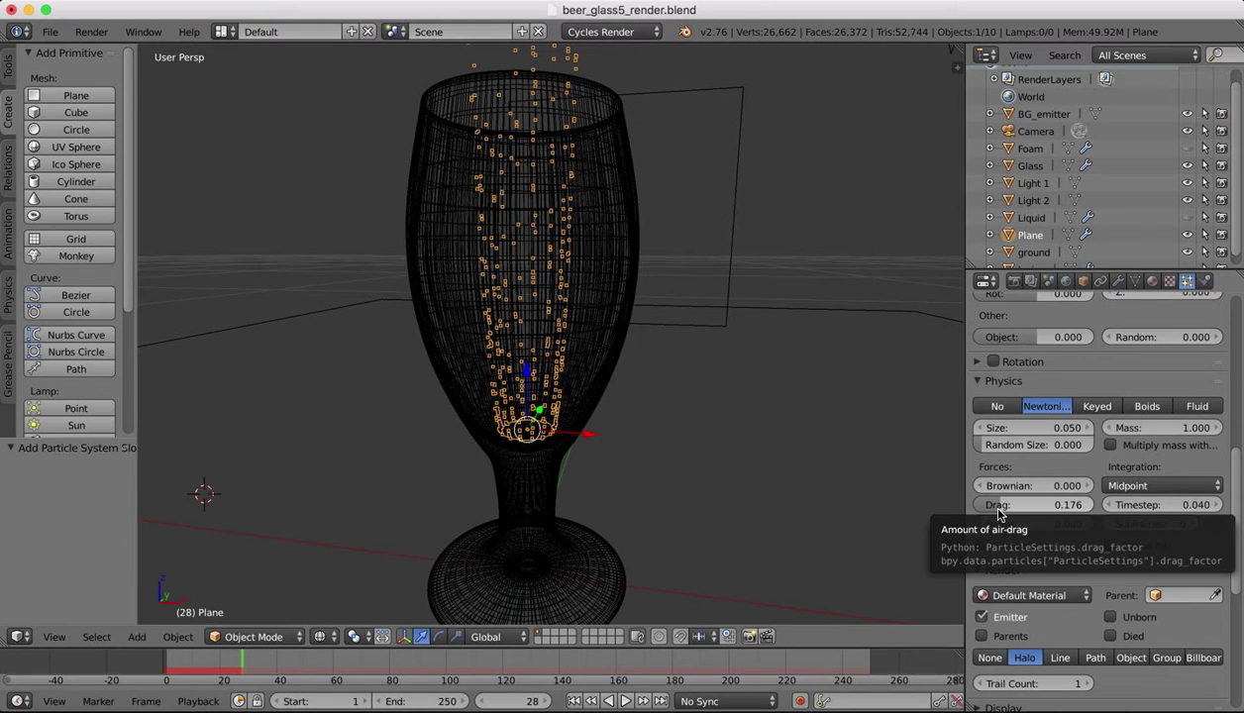
left_click_drag(1002, 506, 993, 507)
left_click(573, 702)
left_click(634, 701)
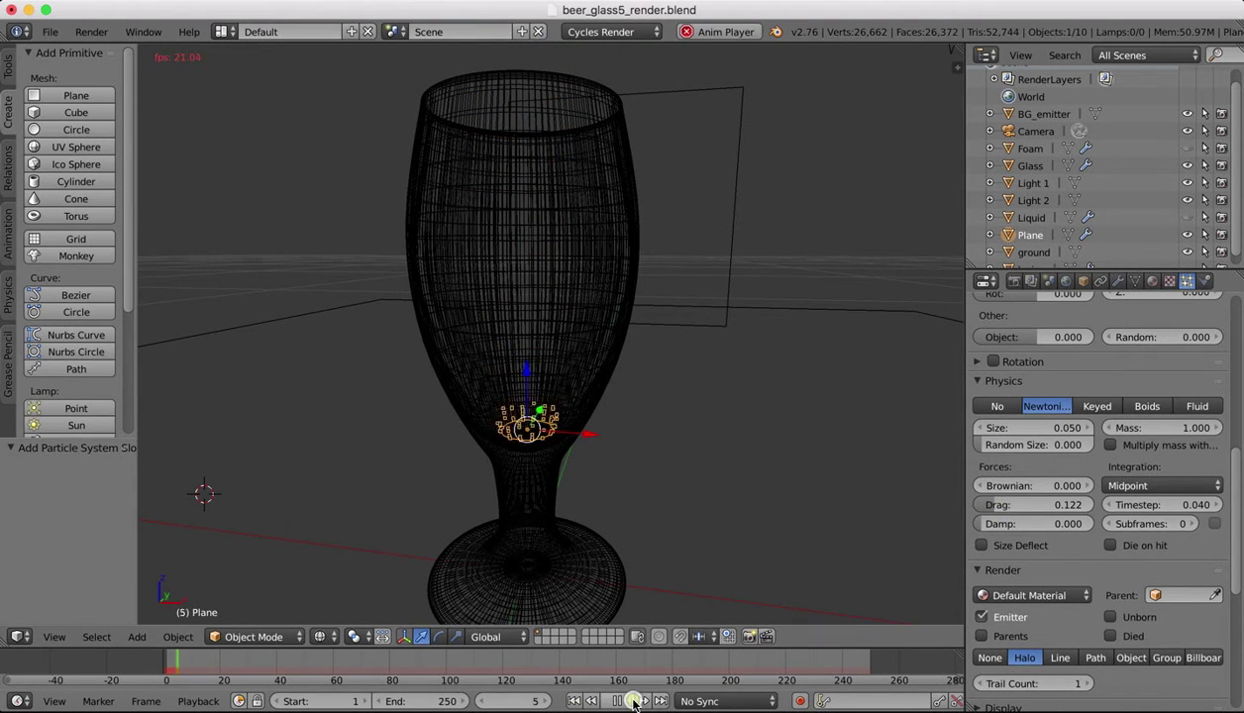
Step: Test a Brownian force of 0.03, then a much higher value, with playback previews
key("alt+a")
left_click(1065, 485)
type("0.03")
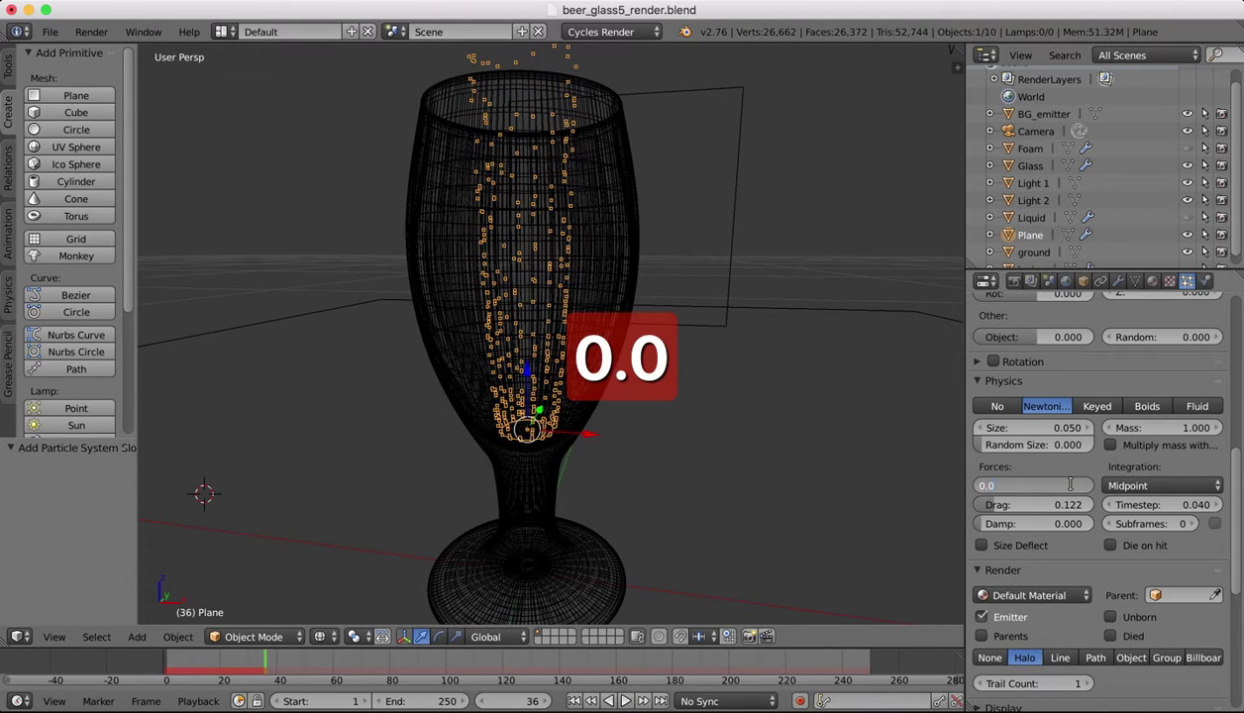
key("Return")
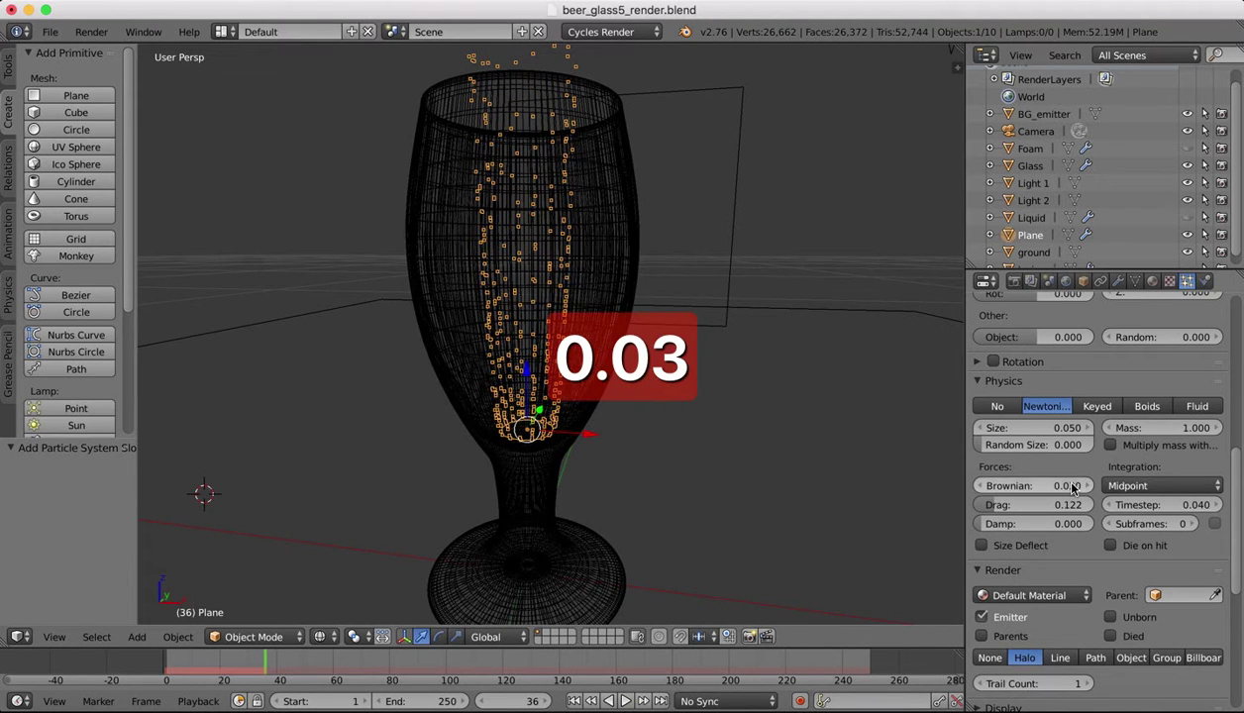
left_click(575, 702)
left_click(625, 702)
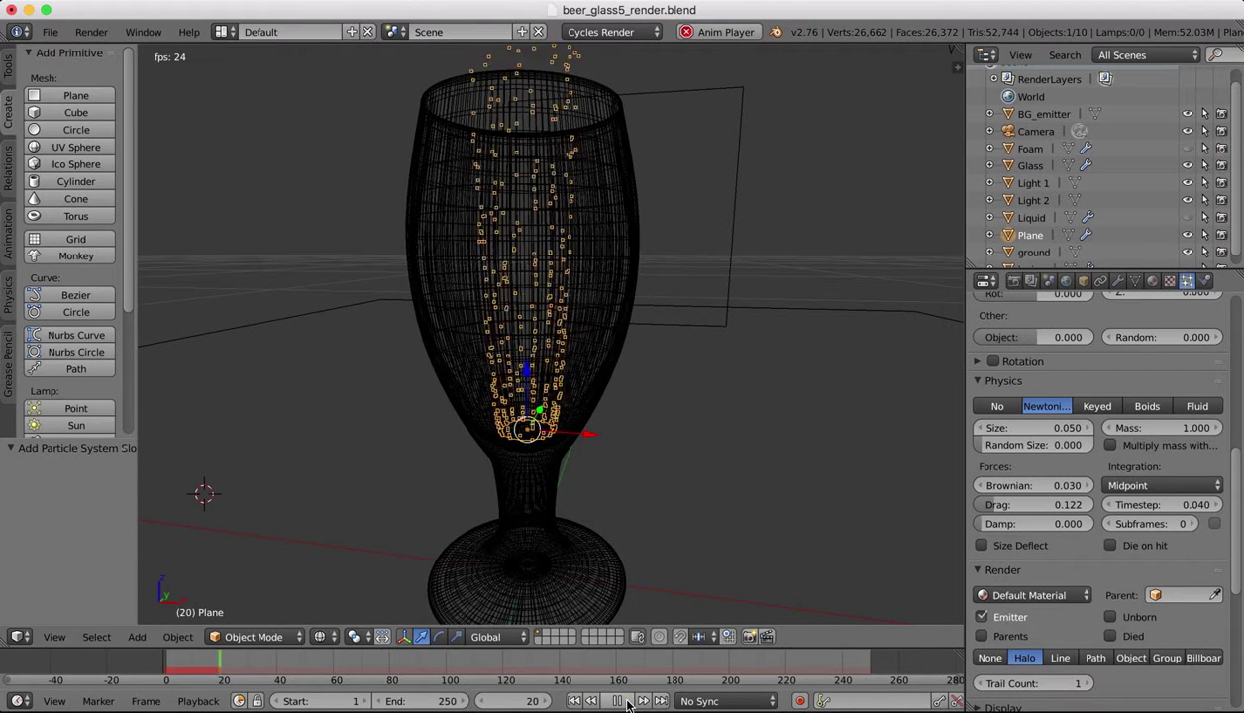
left_click(619, 701)
mouse_move(1037, 498)
left_mouse_down()
mouse_move(1037, 486)
mouse_move(1056, 486)
left_mouse_up()
left_click(623, 702)
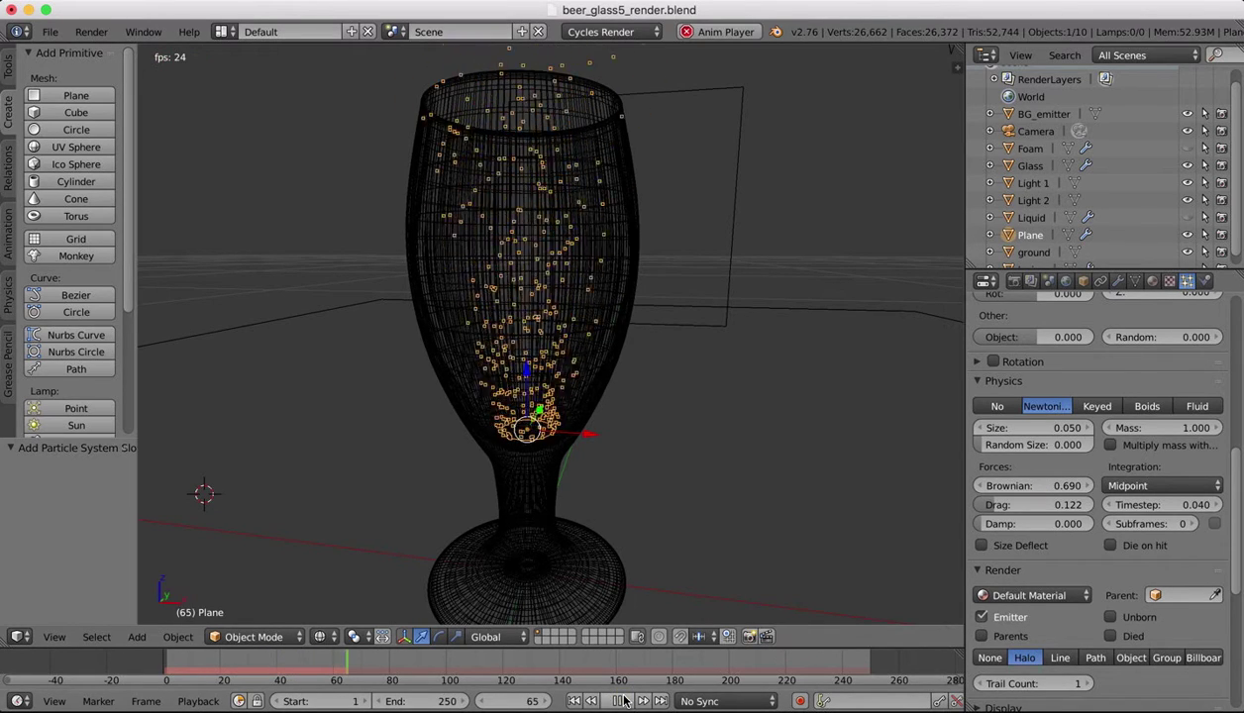
left_click(622, 702)
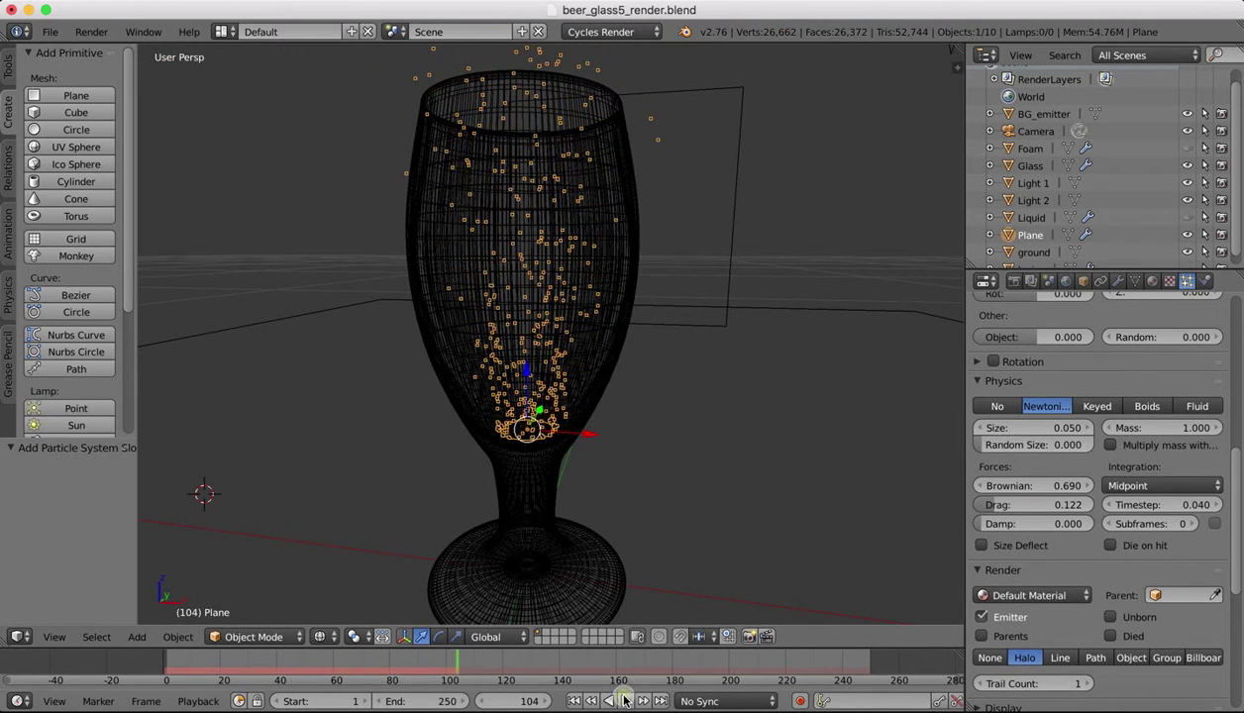
Step: Return the Brownian force to 0.03, then try 0.05 and preview the wobble
left_click(1072, 485)
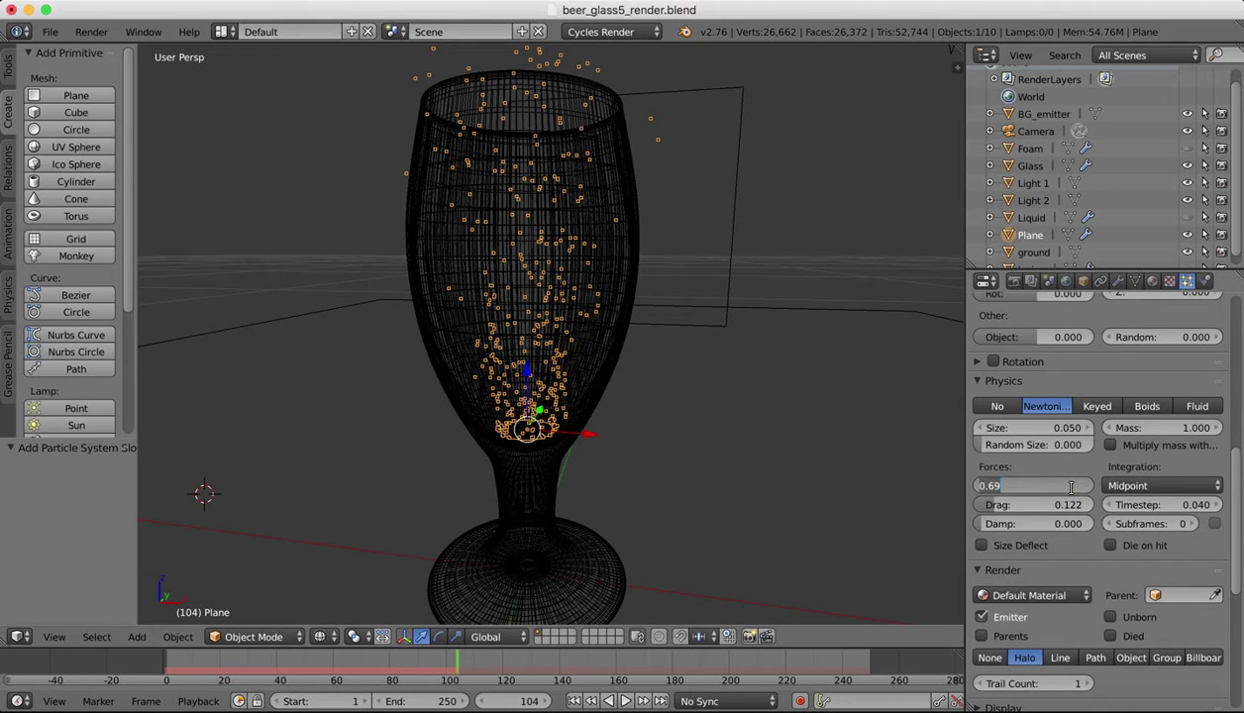
type("0.03")
key("Return")
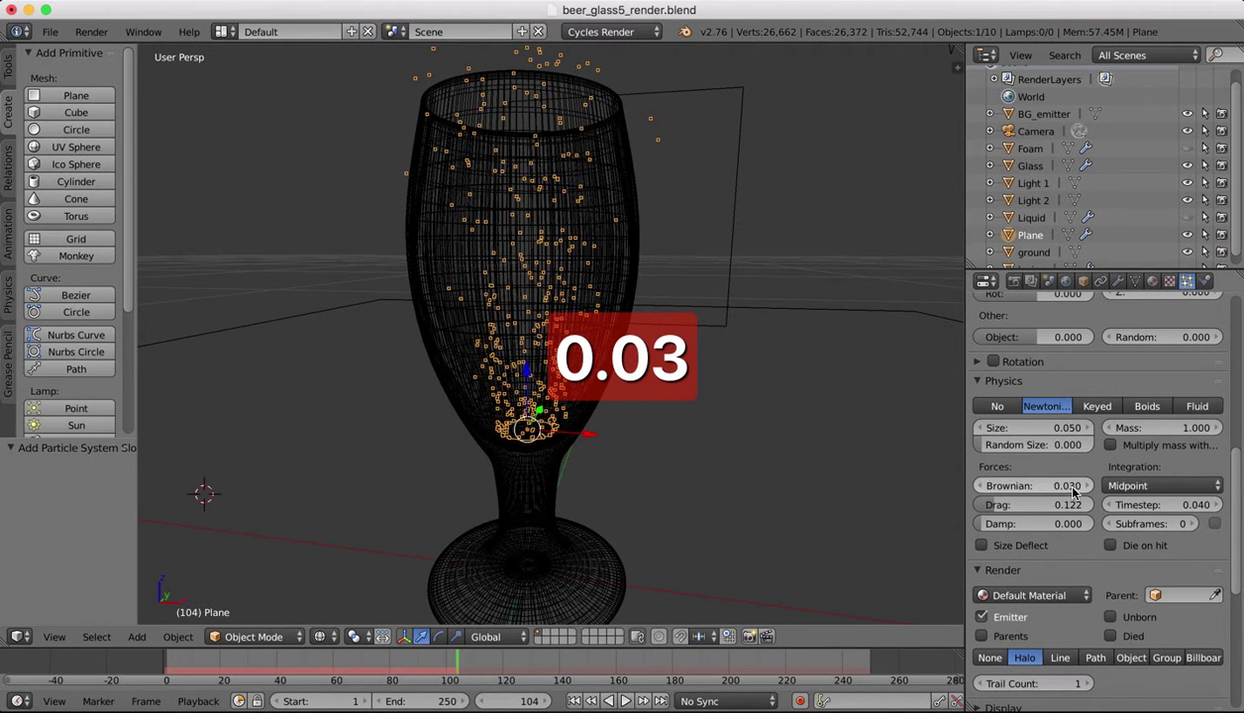
left_click(1072, 486)
type("0.05")
key("Return")
left_click(575, 702)
left_click(626, 702)
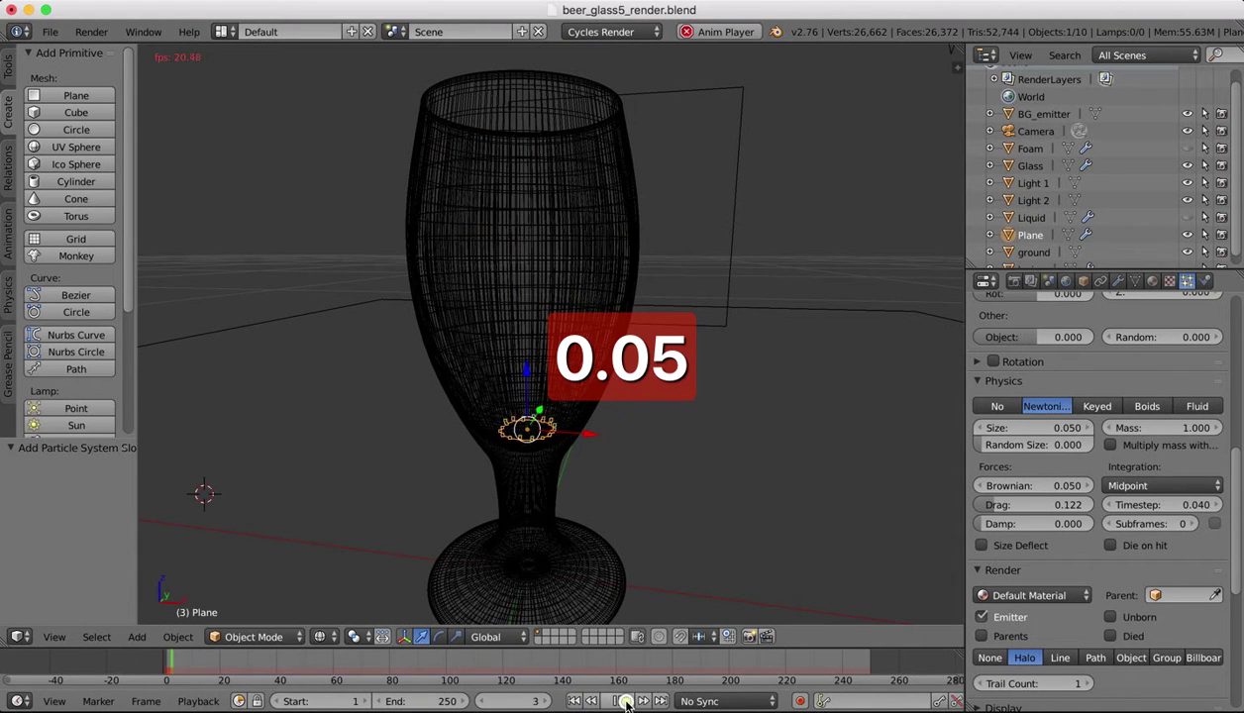
left_click(625, 703)
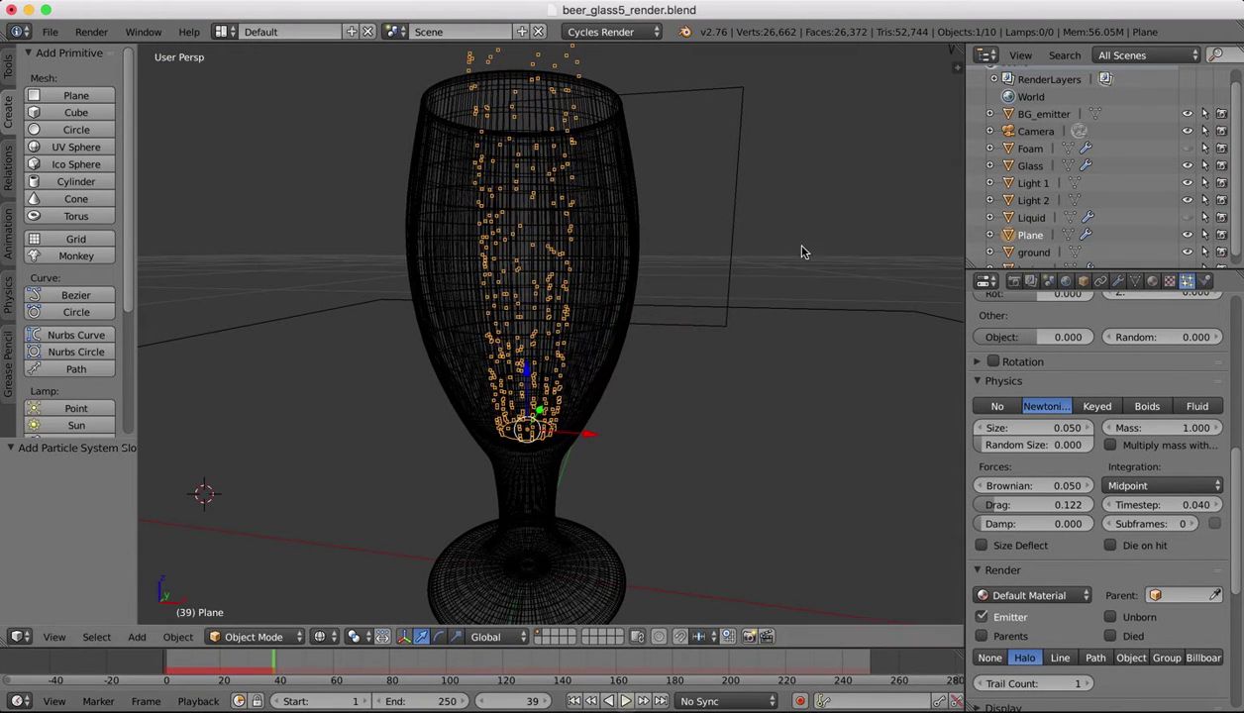
Step: Settle on a Brownian force of 0.07 and replay the bubbles from frame 1
left_click(1056, 477)
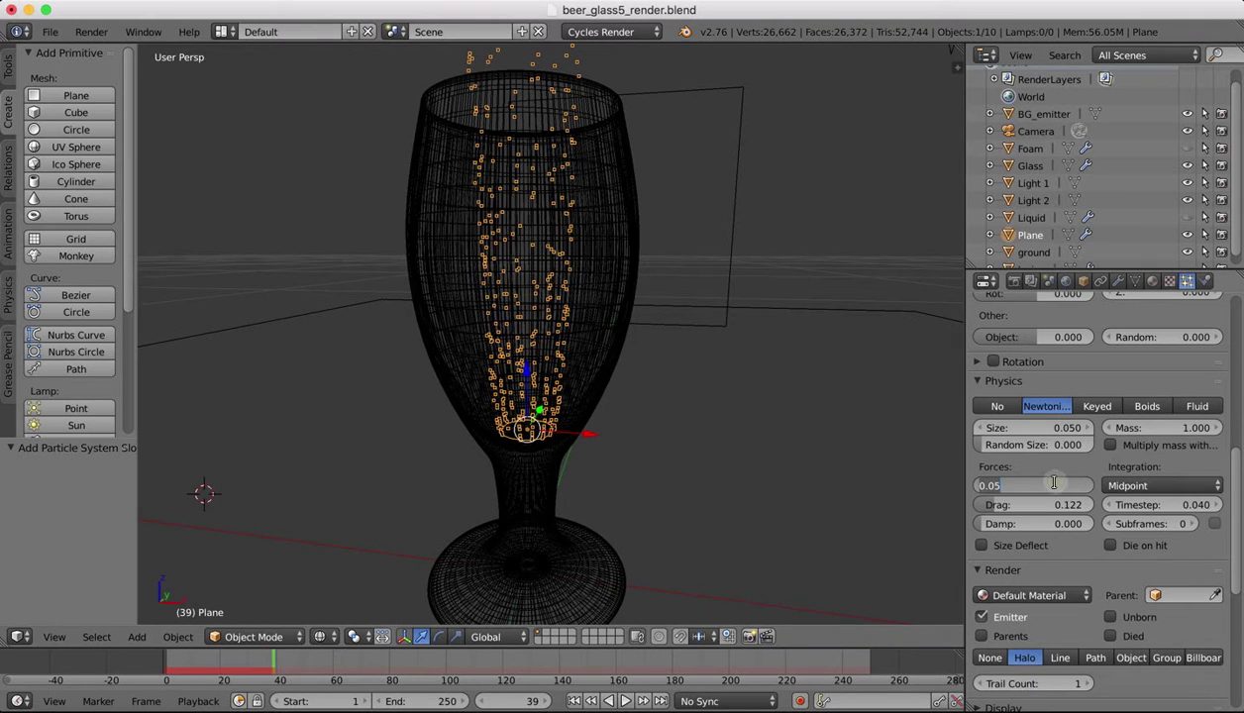
type("0.07")
key("Return")
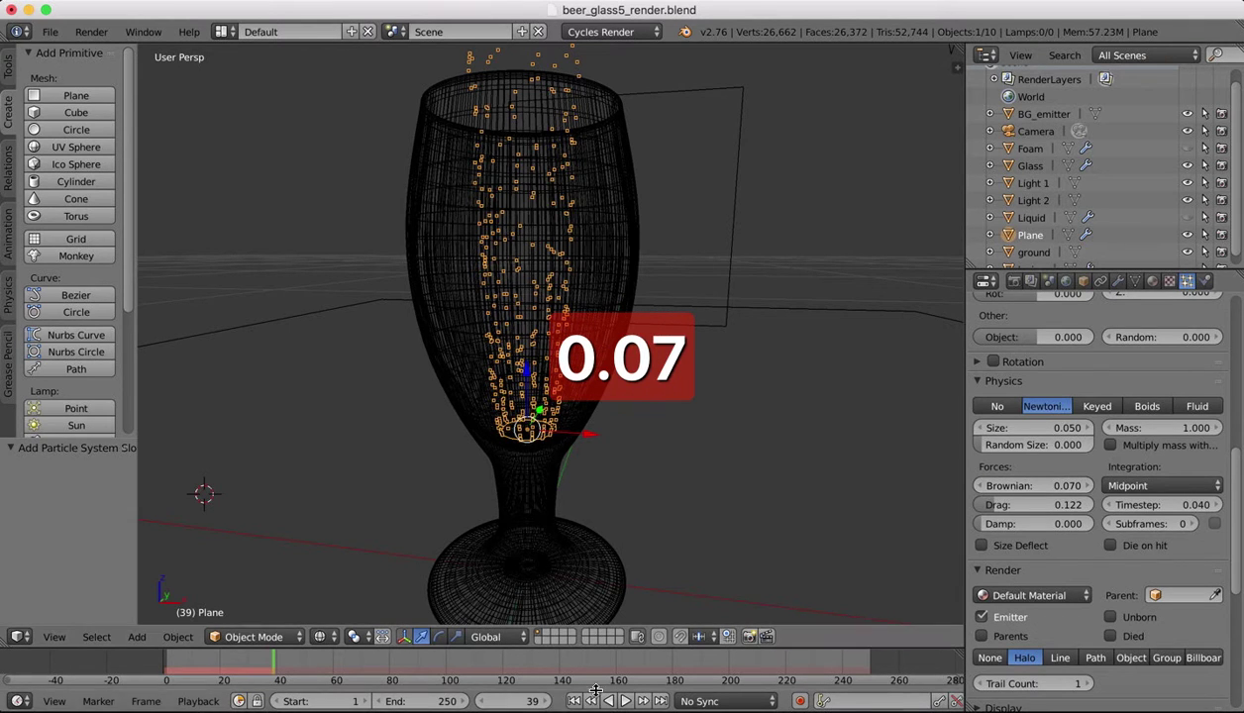
left_click(573, 700)
left_click(625, 702)
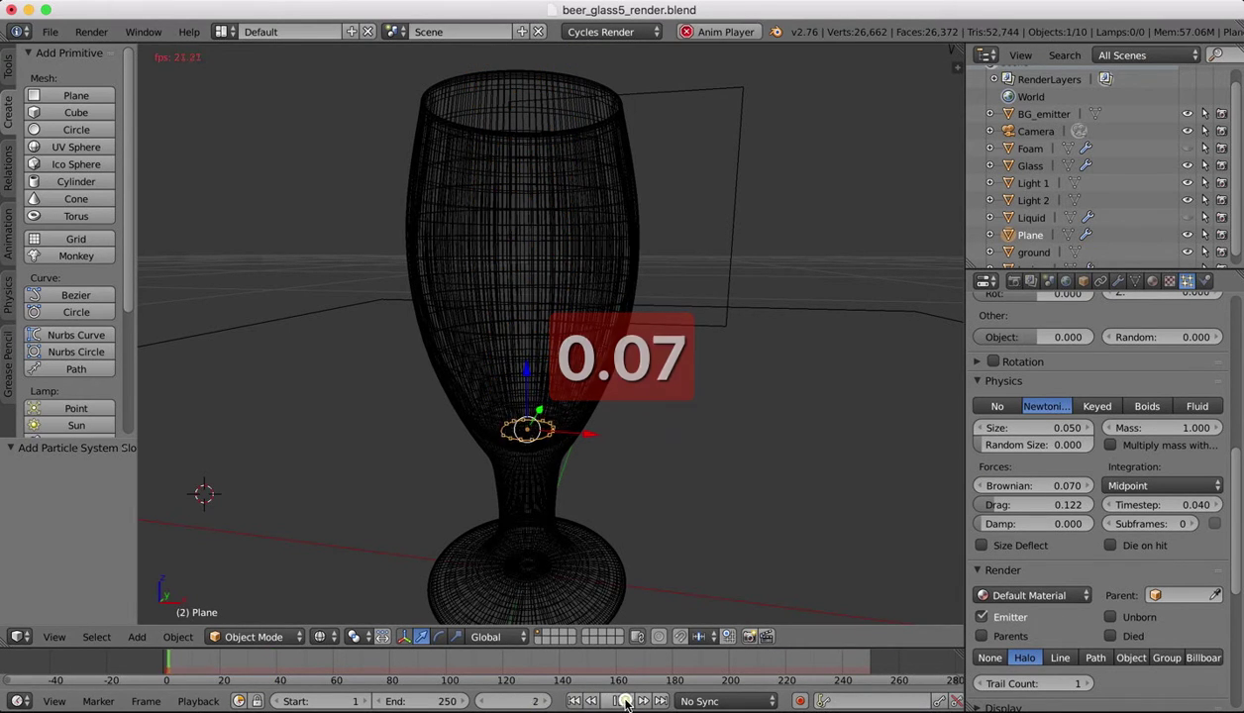
left_click(624, 703)
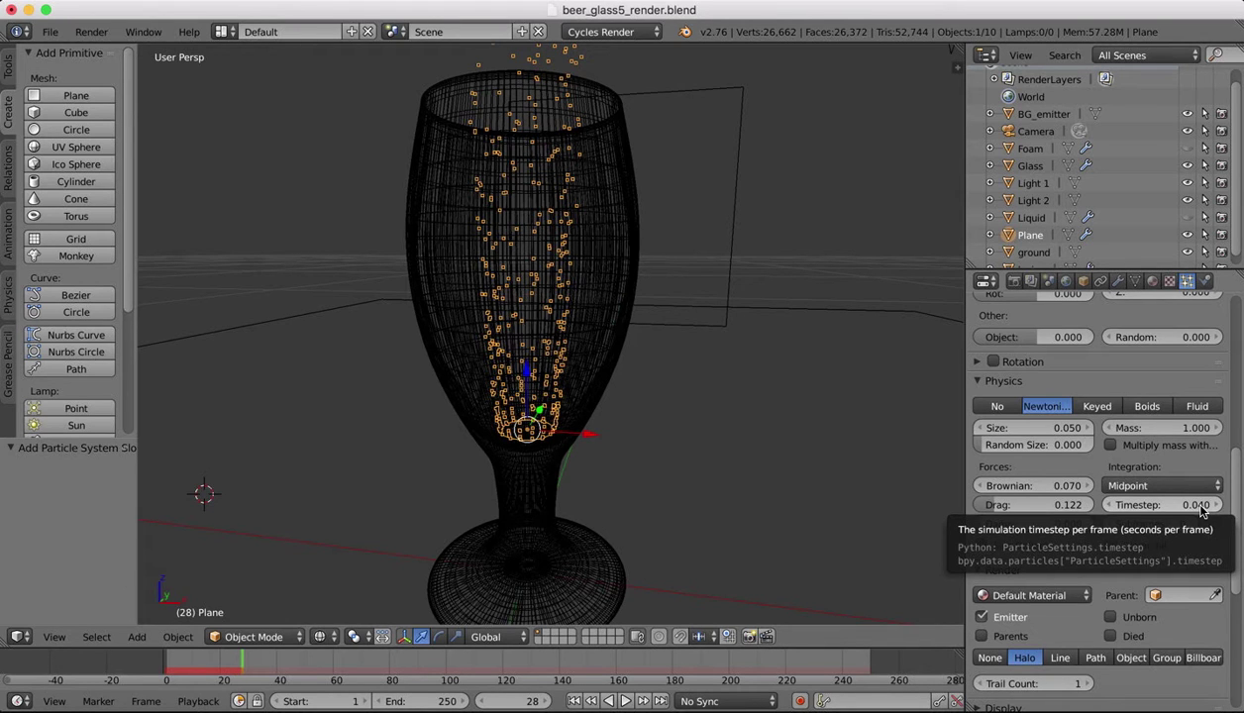
scroll(1149, 455, "up", 7)
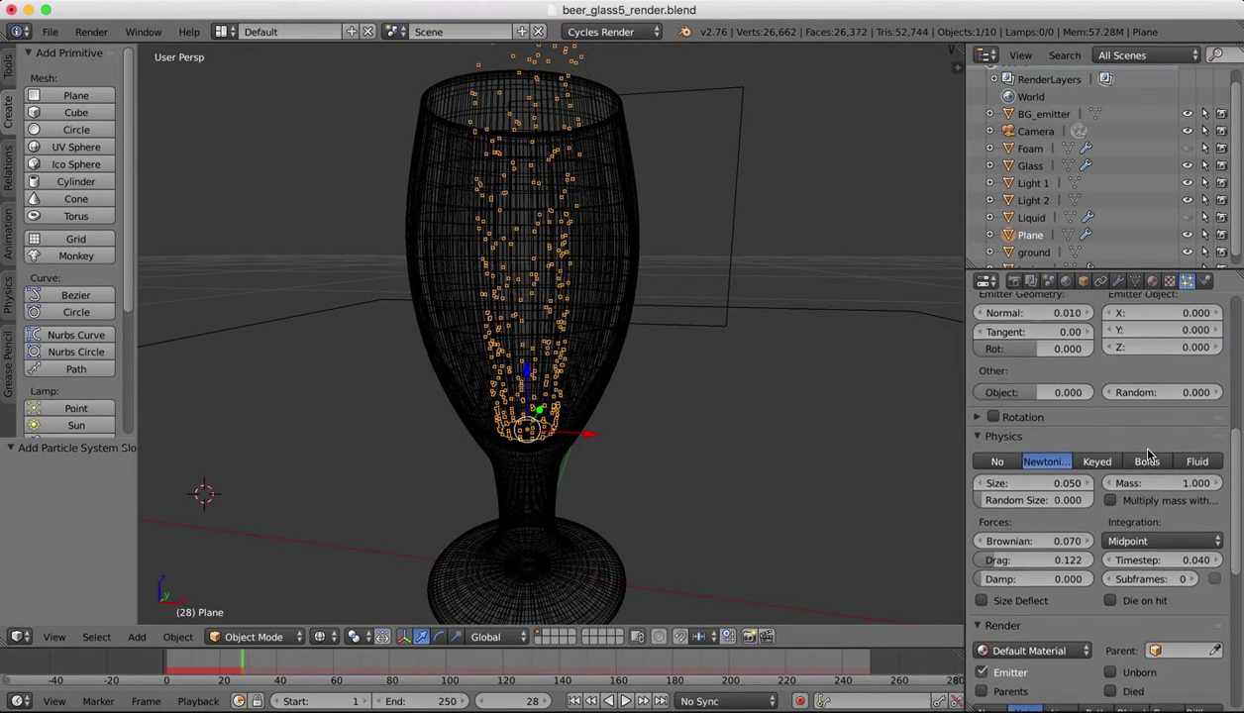
scroll(1149, 454, "down", 1)
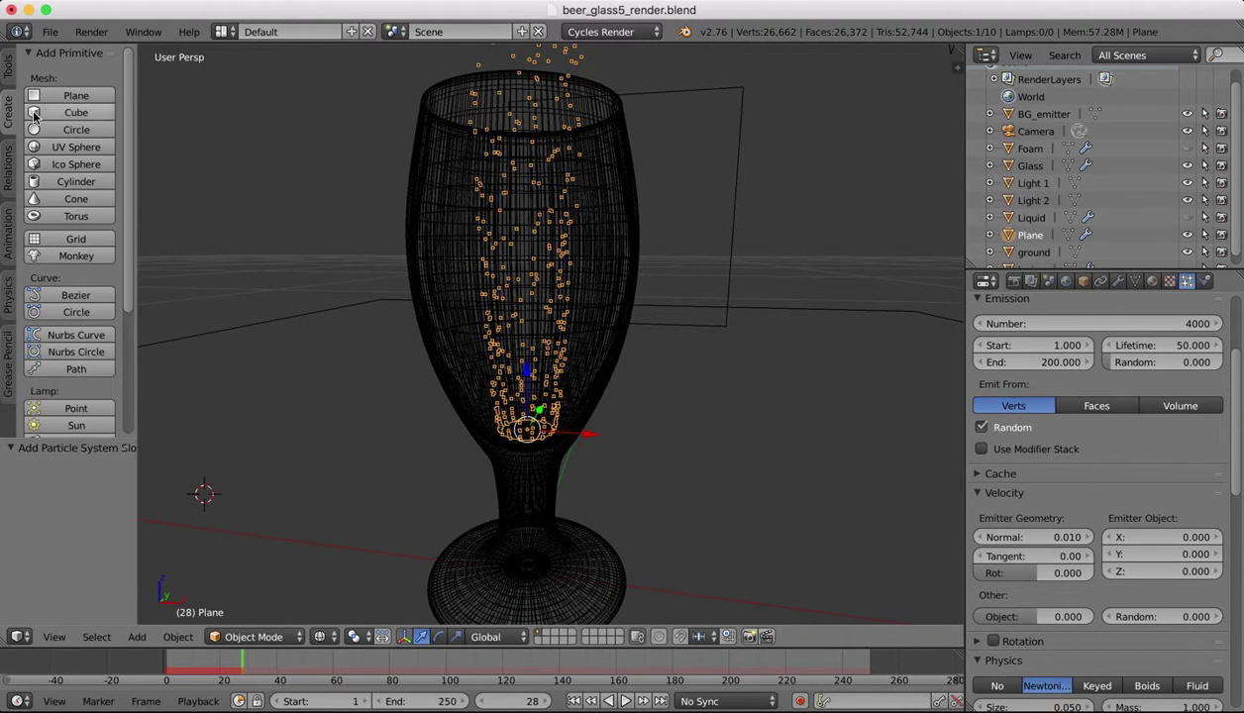
Step: Add a metric-unit ico sphere of size 1mm with 1 subdivision
left_click(74, 165)
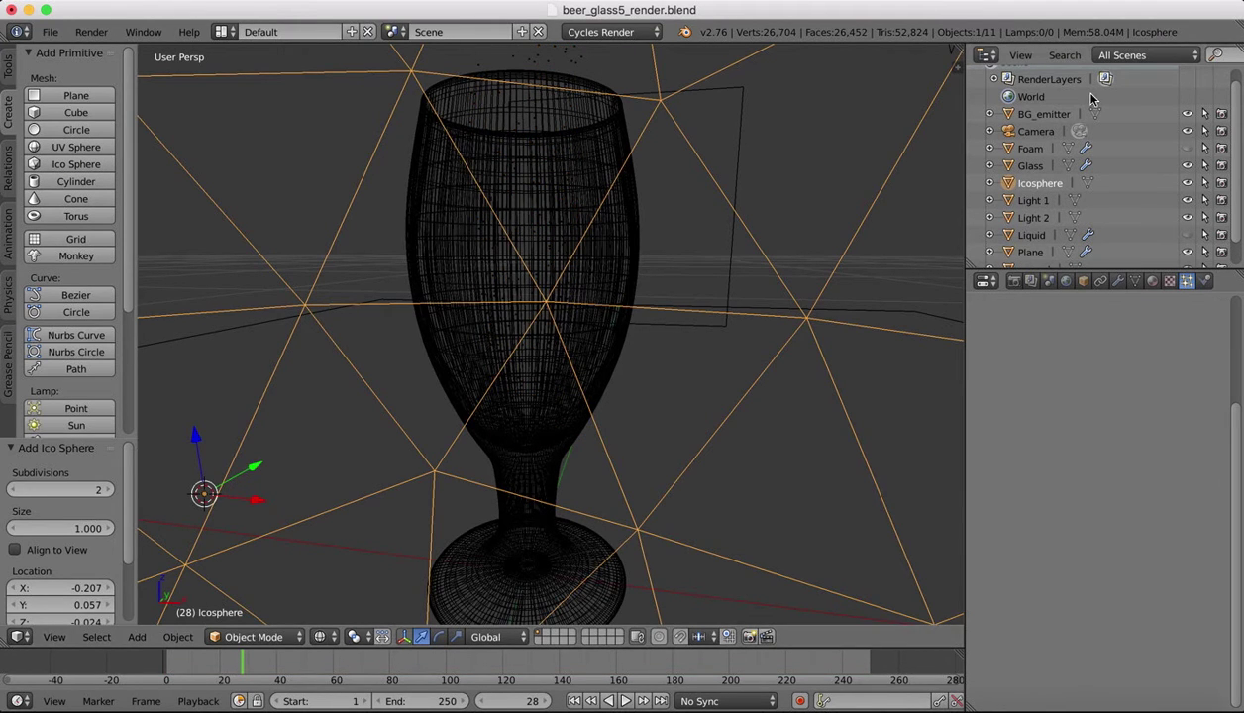
left_click(1048, 281)
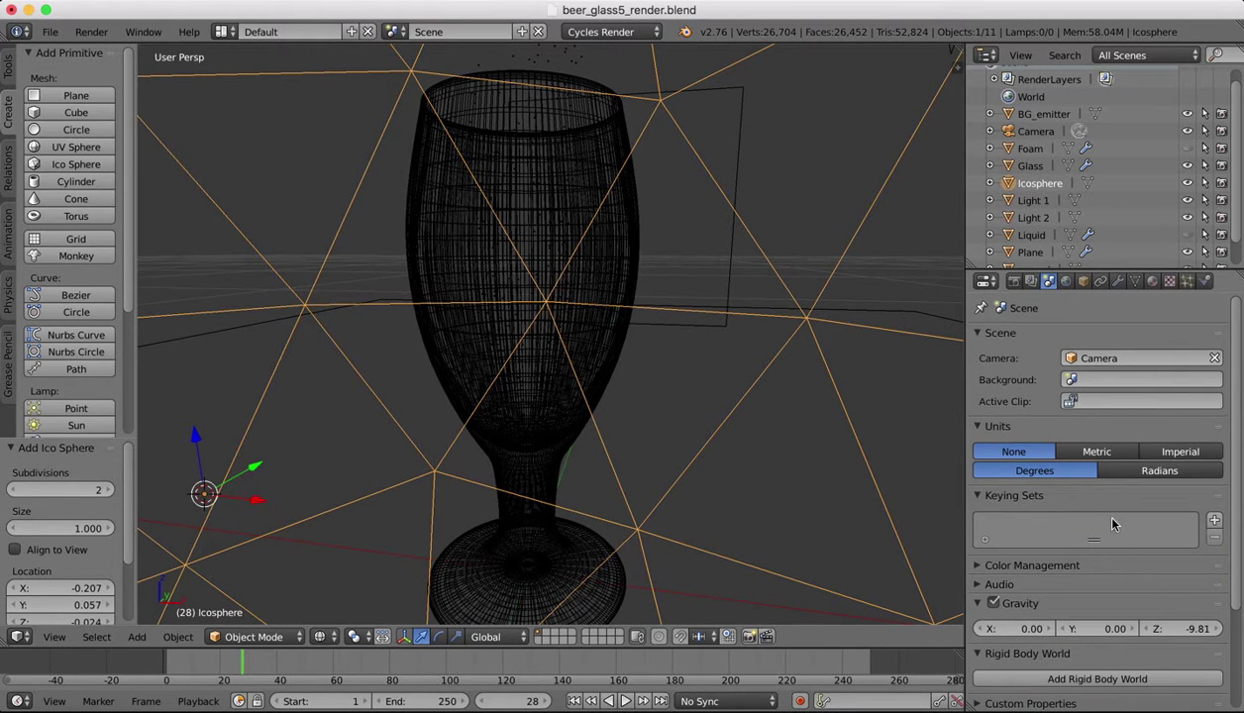
left_click(1096, 451)
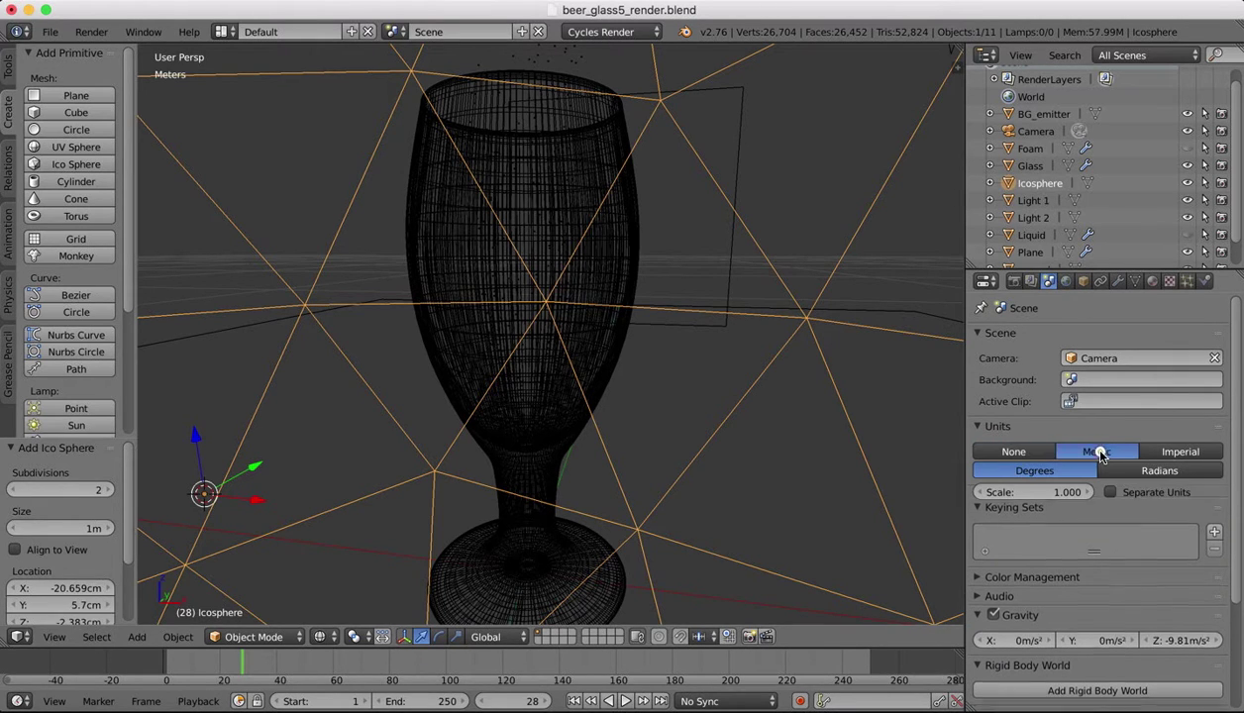
left_click(66, 528)
type("1mm")
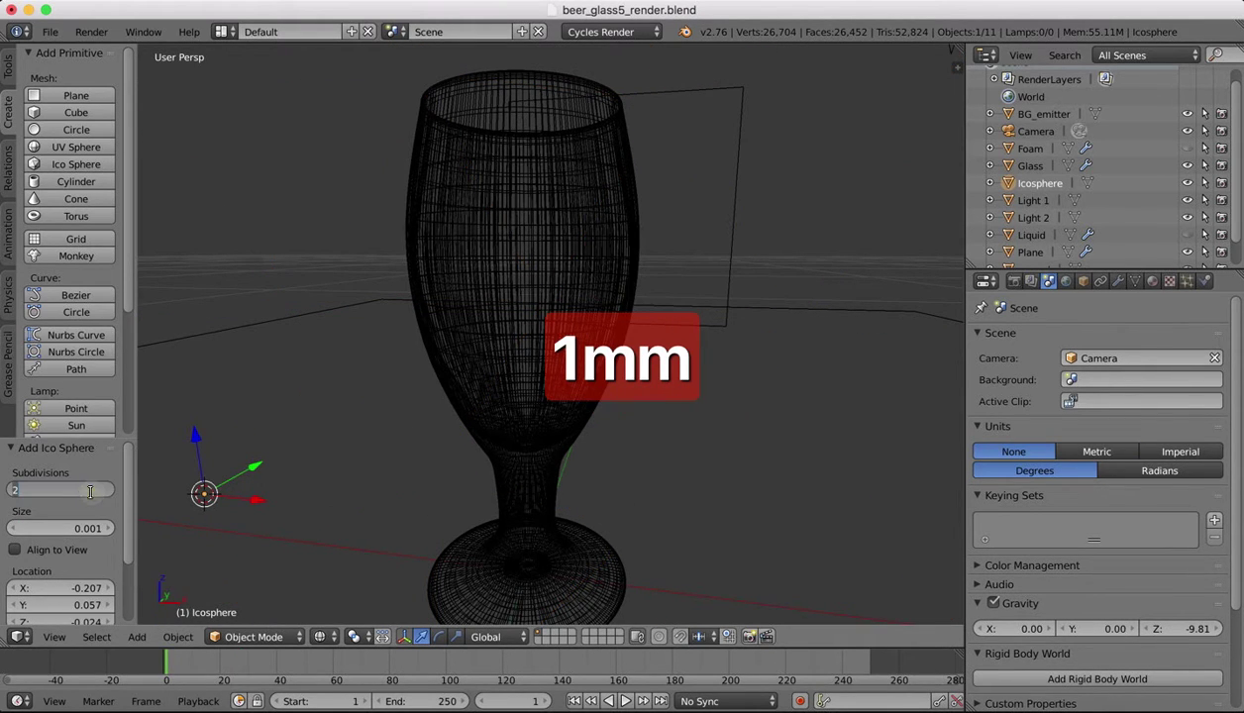
type("1")
key("Return")
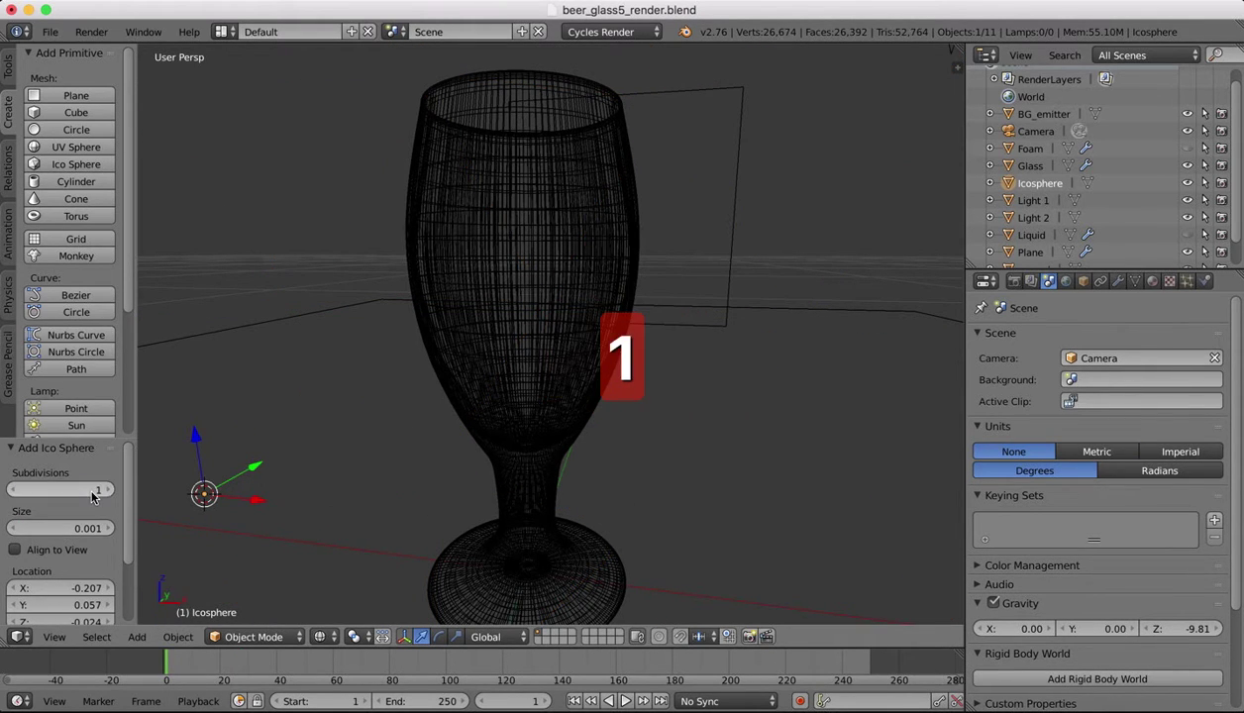
Step: Rename the ico sphere to 'bubble object' in the Outliner
double_click(1042, 185)
type("bubble o")
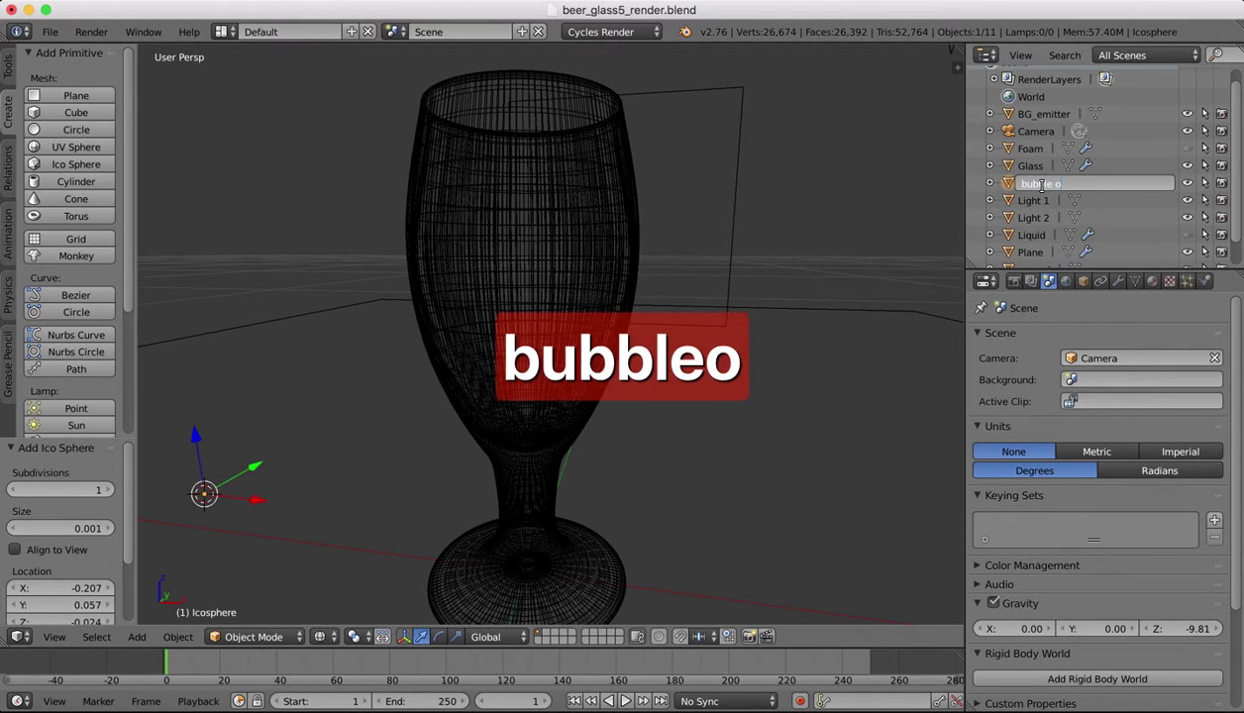
type("bject")
key("Return")
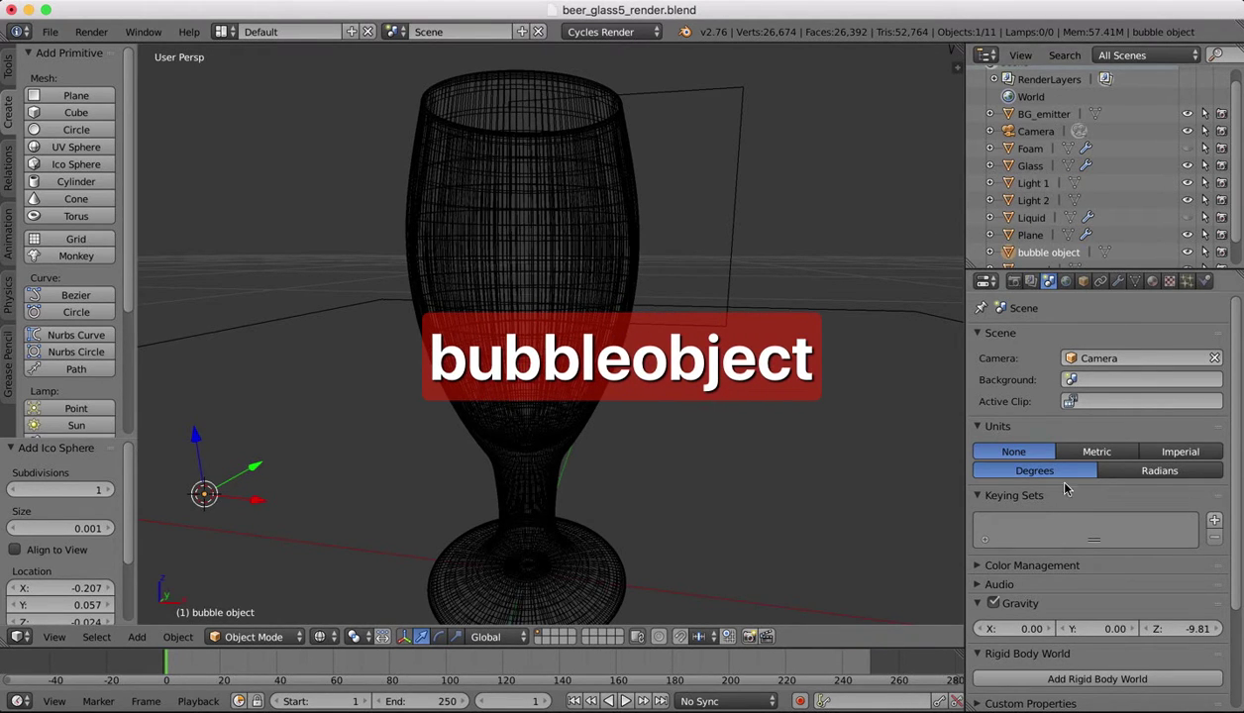
Step: Rename the Plane to 'bubble emitter' in the Outliner
scroll(1073, 208, "down", 2)
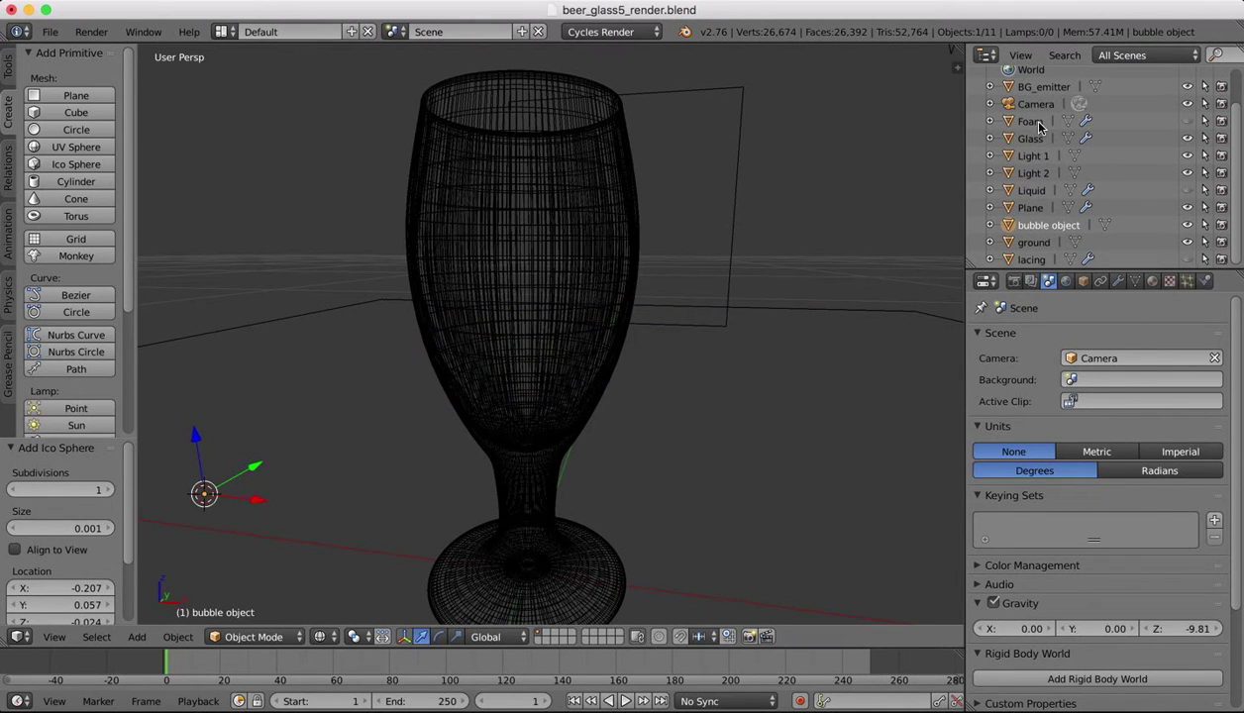
left_click(1027, 192)
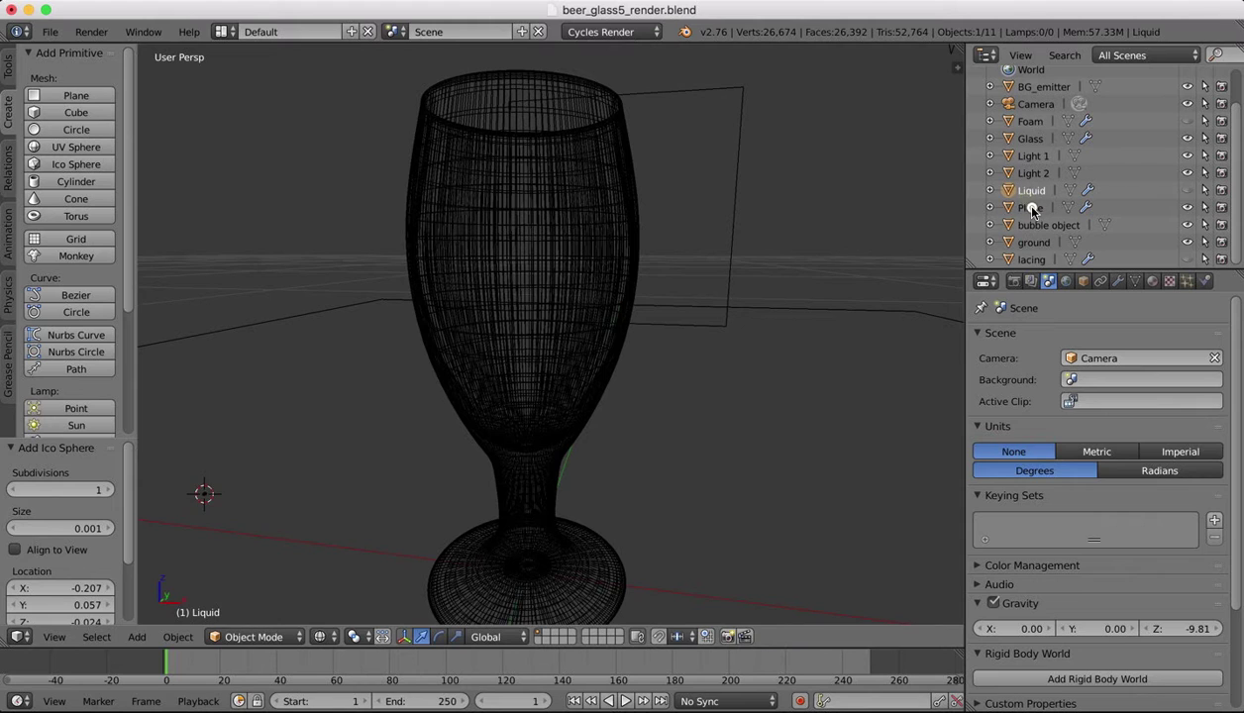
left_click(1032, 208)
double_click(1032, 208)
type("bubble emitter")
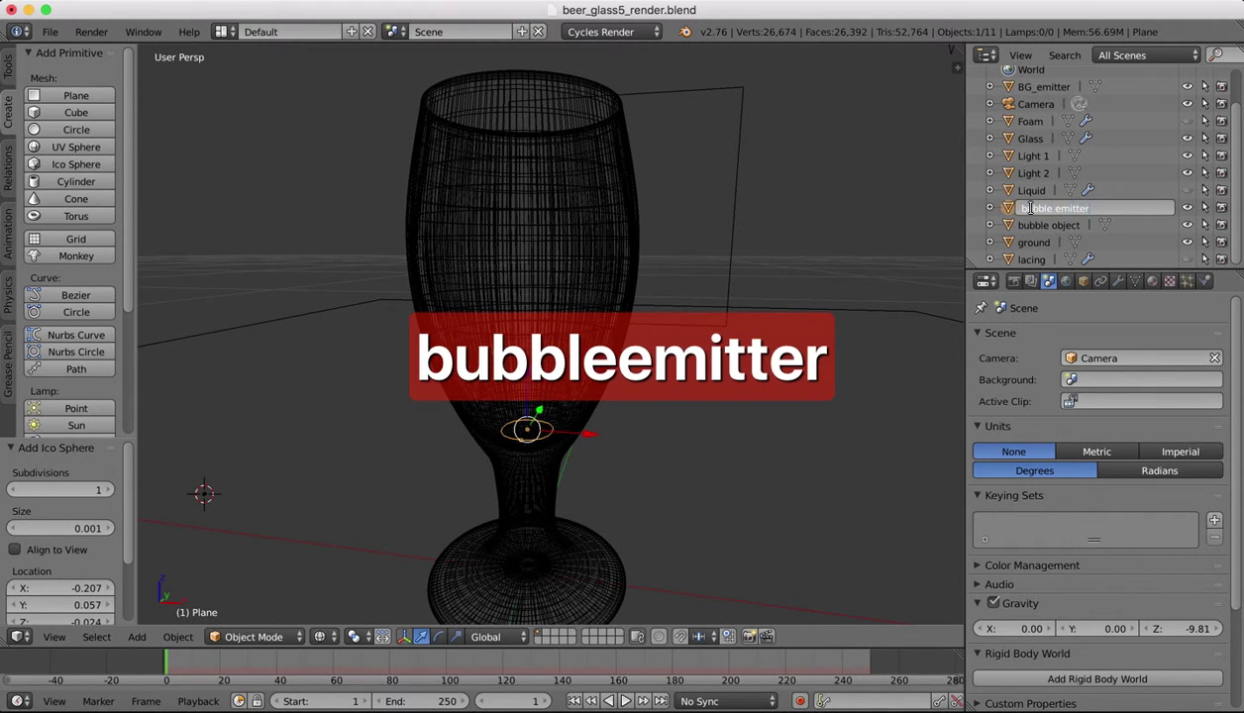
key("Return")
Step: Make the emitter's particles render as copies of bubble object
scroll(1105, 639, "down", 3)
left_click(1187, 282)
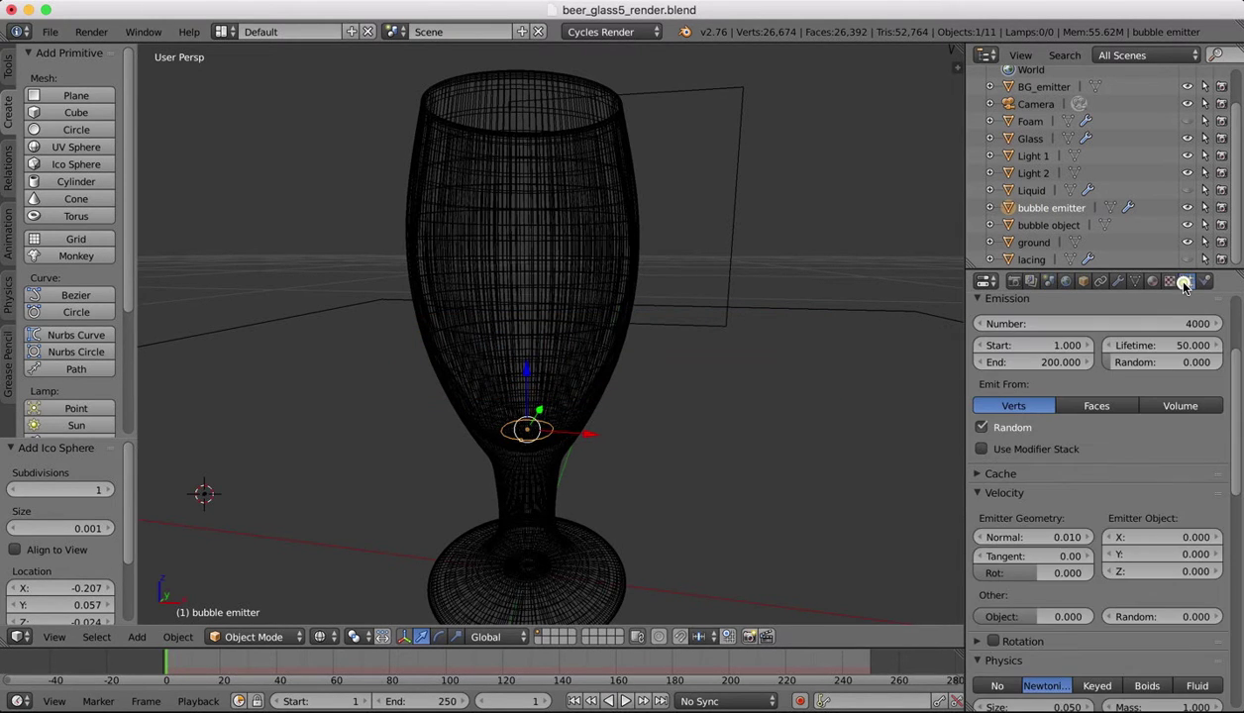
scroll(1126, 557, "down", 2)
scroll(1126, 558, "down", 10)
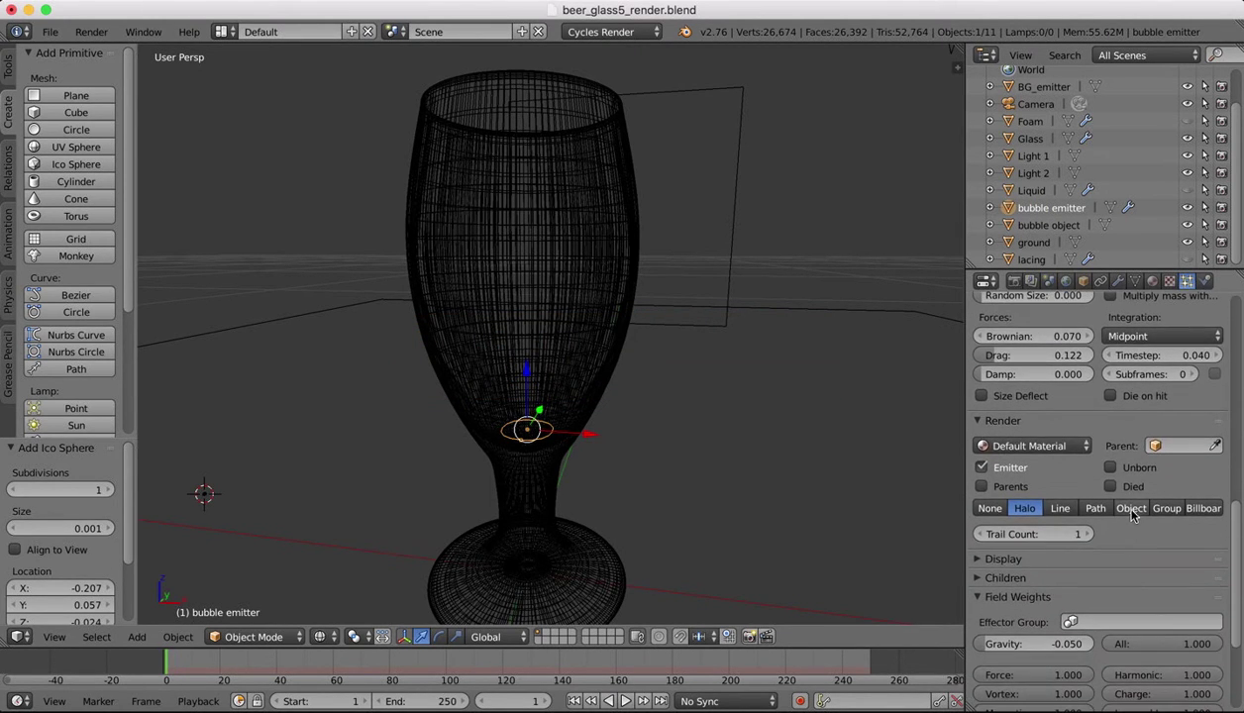
left_click(1131, 508)
left_click(1070, 530)
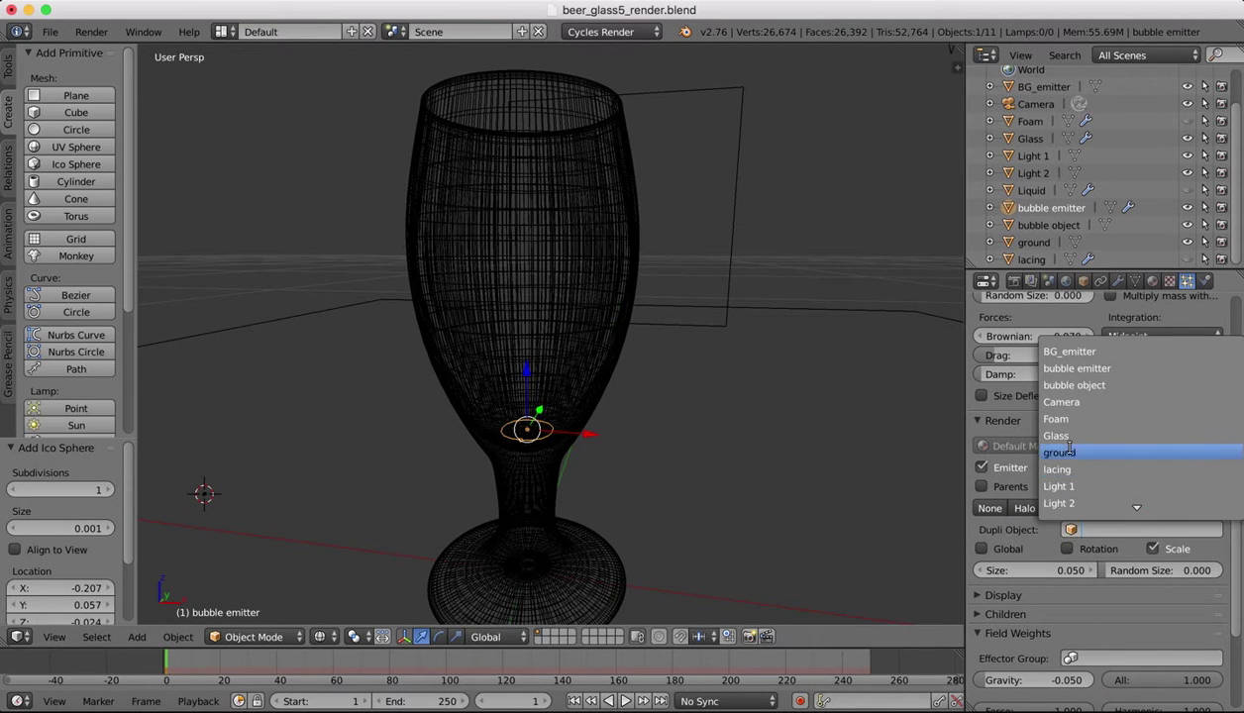
left_click(1079, 387)
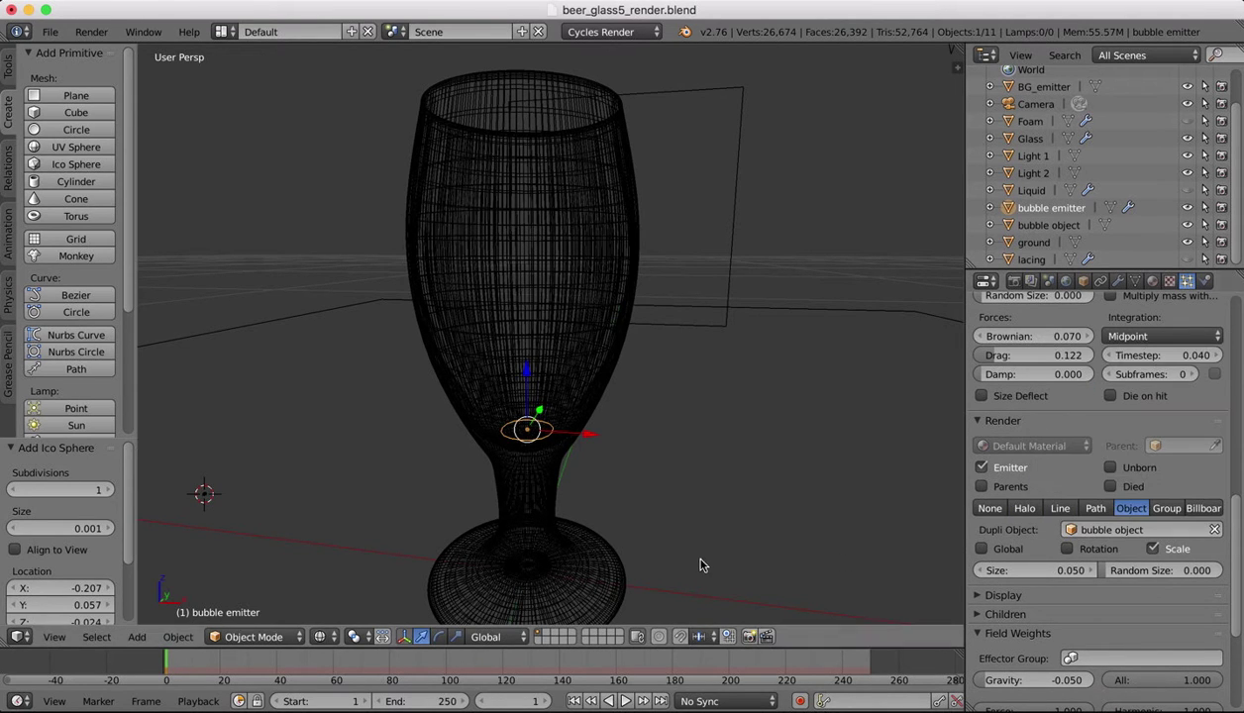
Step: Set the particle size to 0.3 and raise Random Size to about 0.363
scroll(1049, 577, "down", 1)
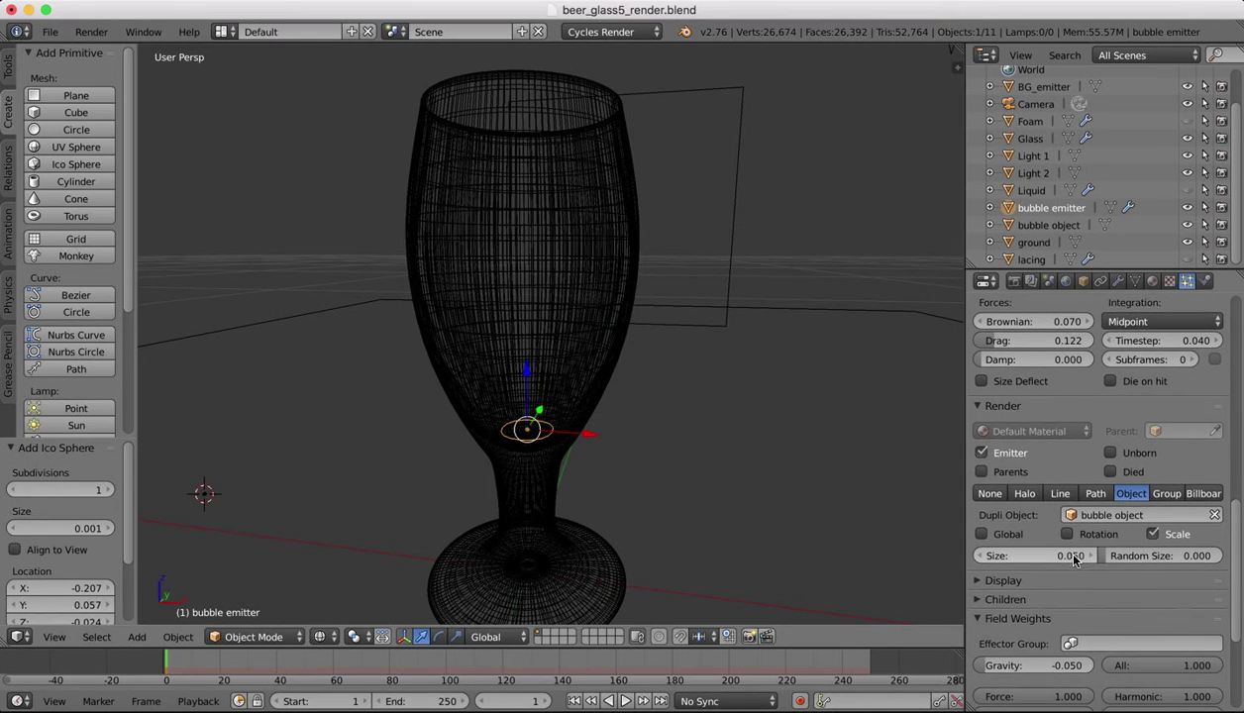
right_click(1060, 556)
left_click(1088, 566)
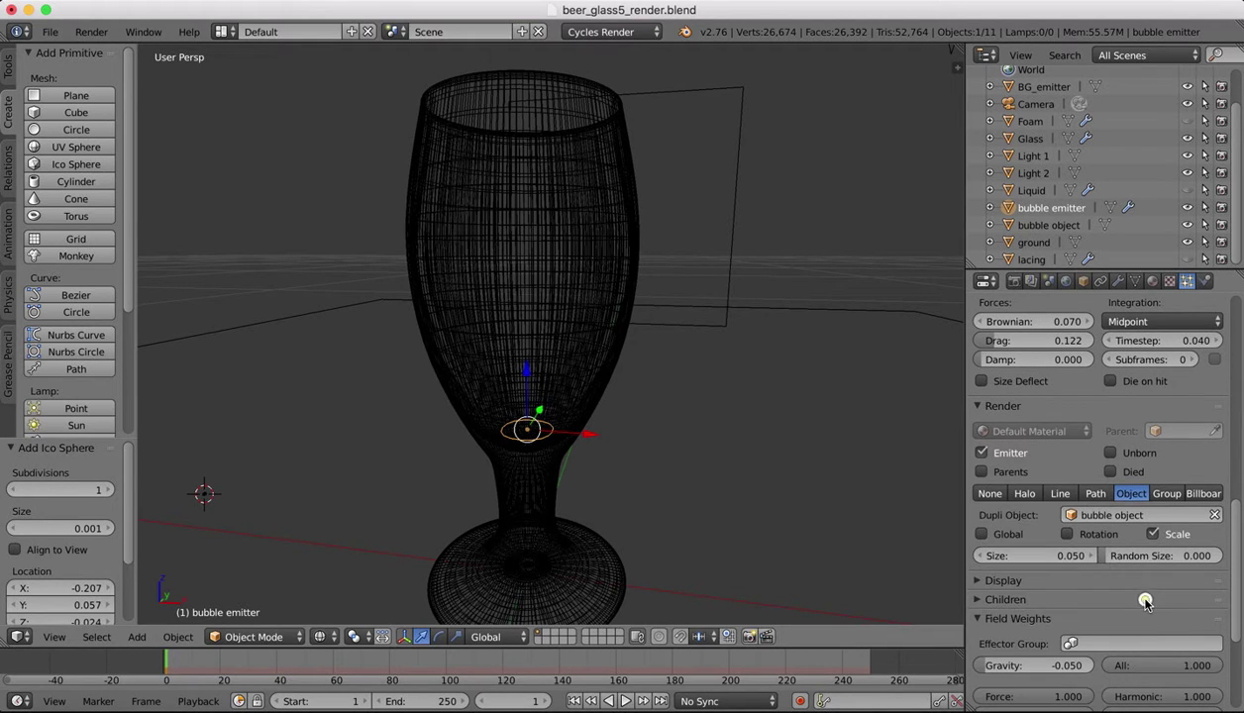
left_click(1069, 558)
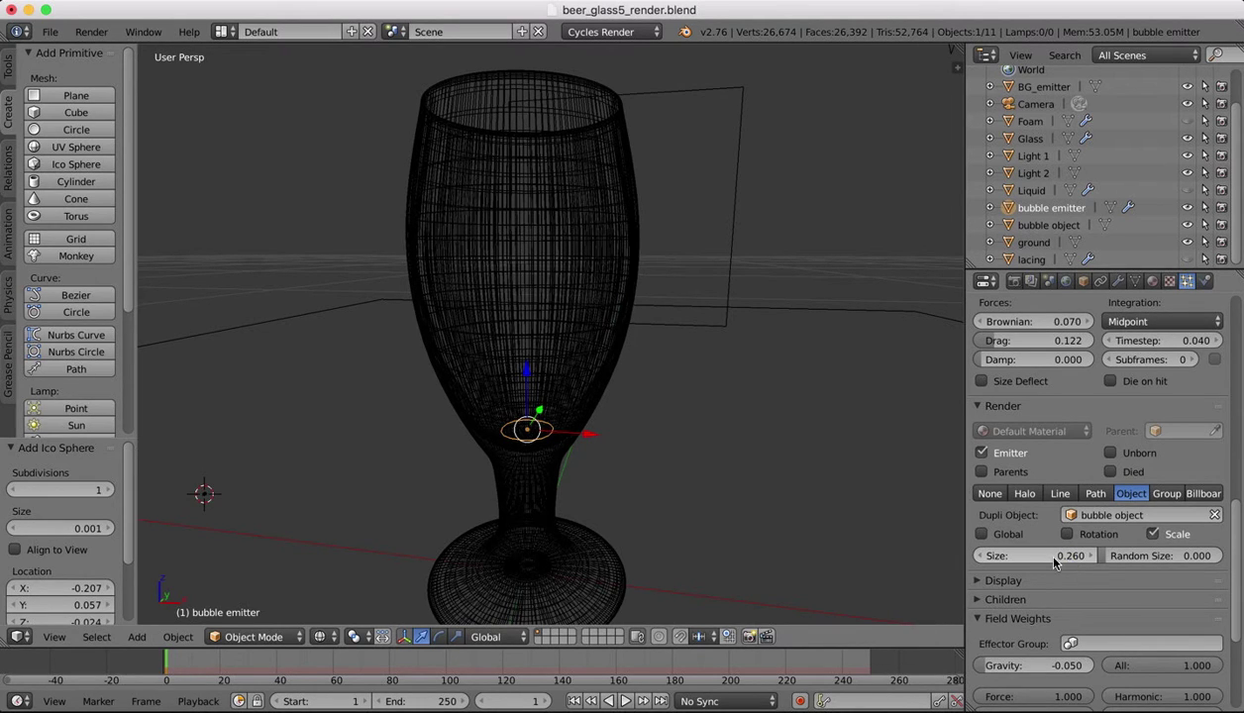
left_click(1049, 561)
type("0.3")
key("Return")
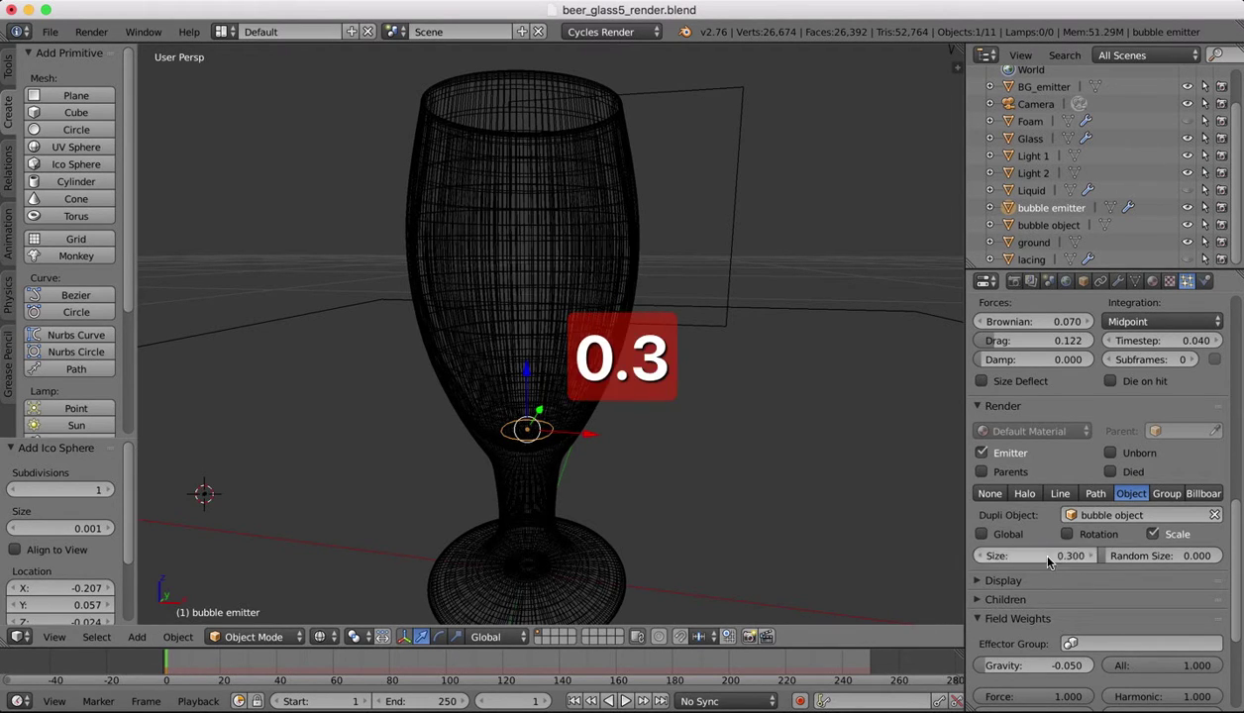
left_click_drag(1171, 556, 1182, 552)
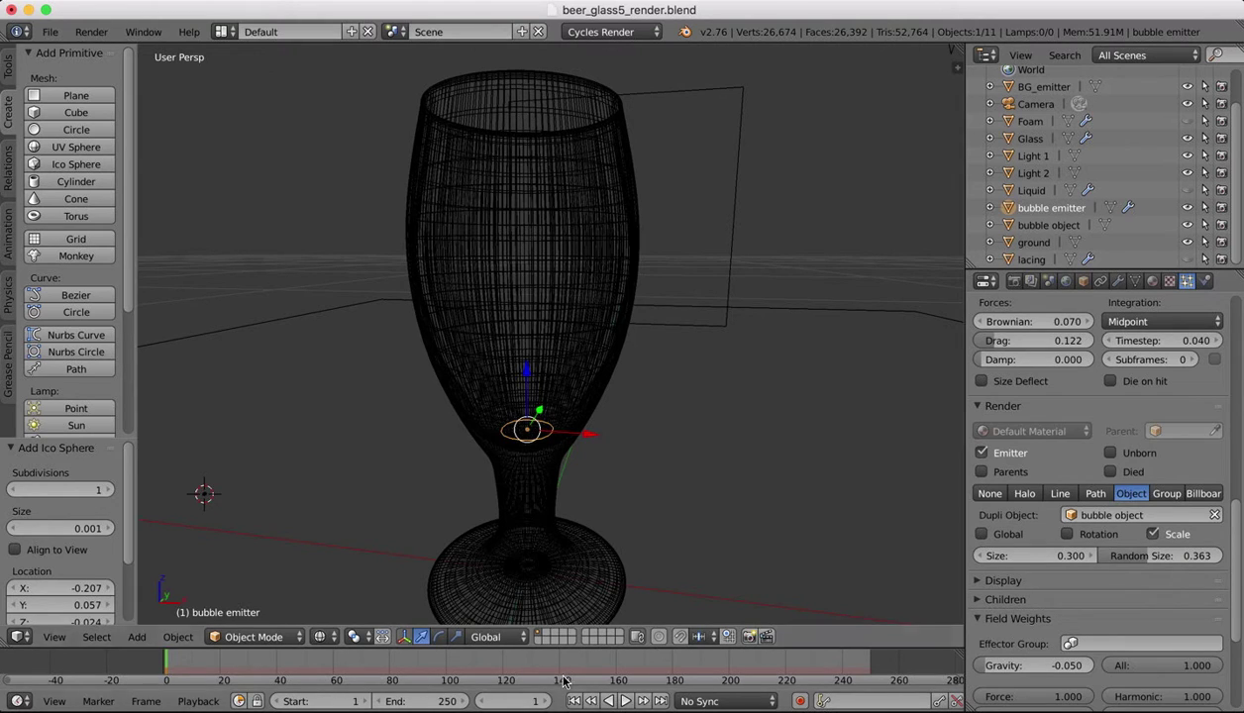
Step: Play the bubble animation briefly, then show Liquid and hide Foam in the viewport
left_click(625, 702)
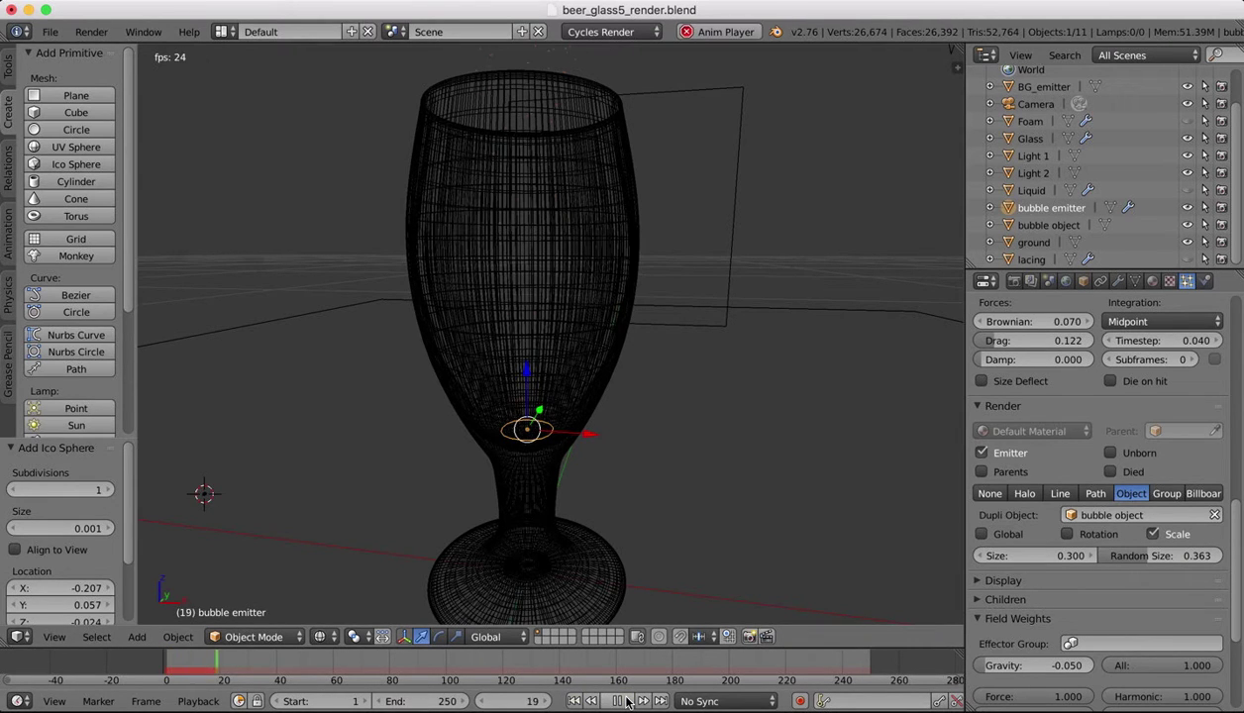
left_click(625, 701)
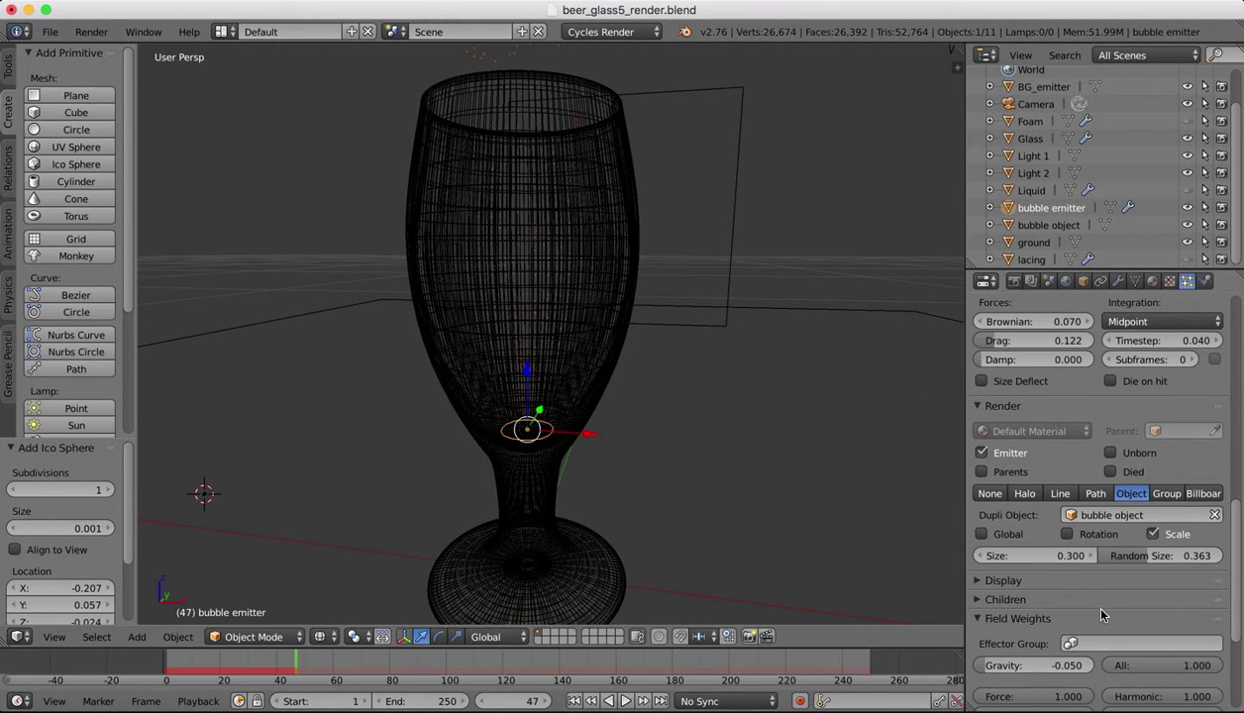
scroll(1125, 599, "up", 8)
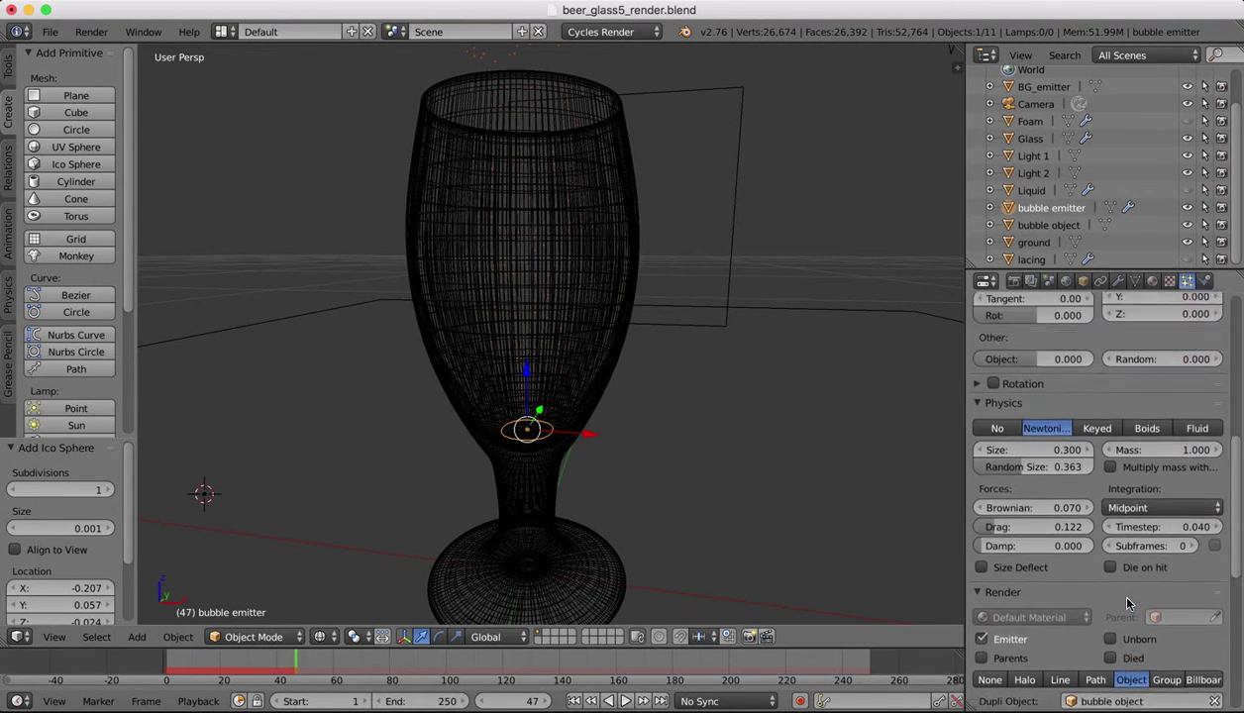
scroll(1127, 603, "up", 8)
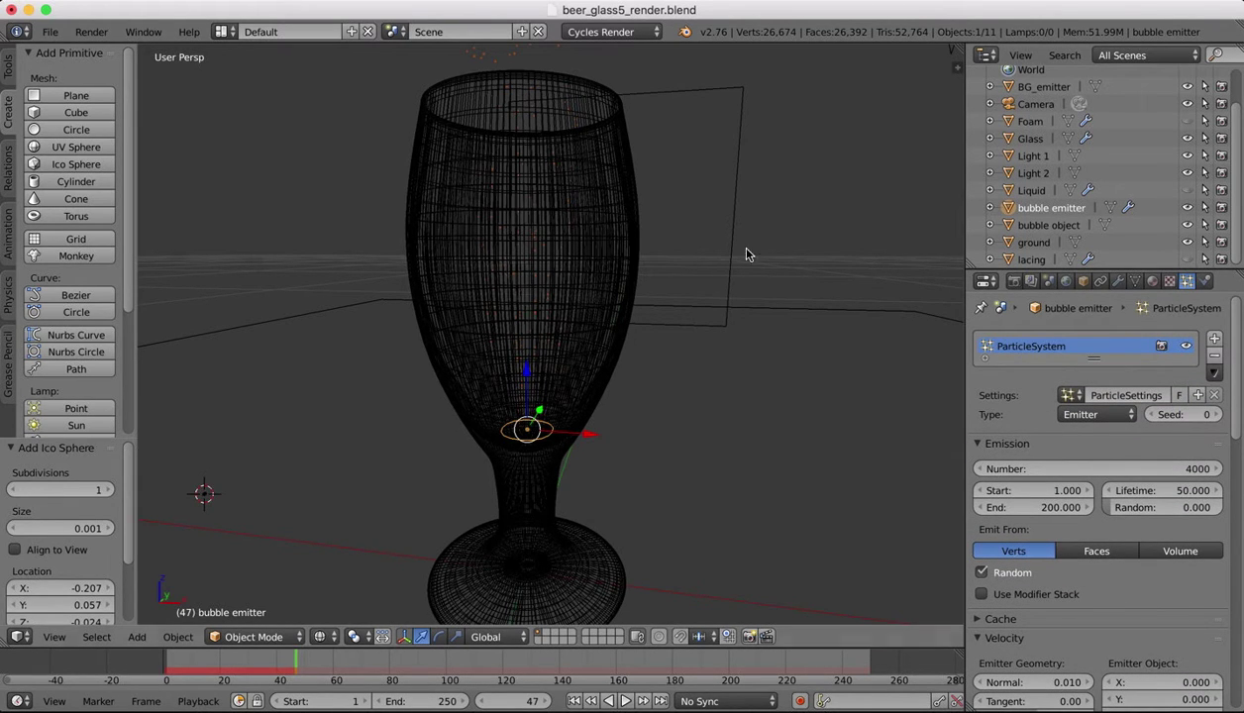
left_click(1187, 192)
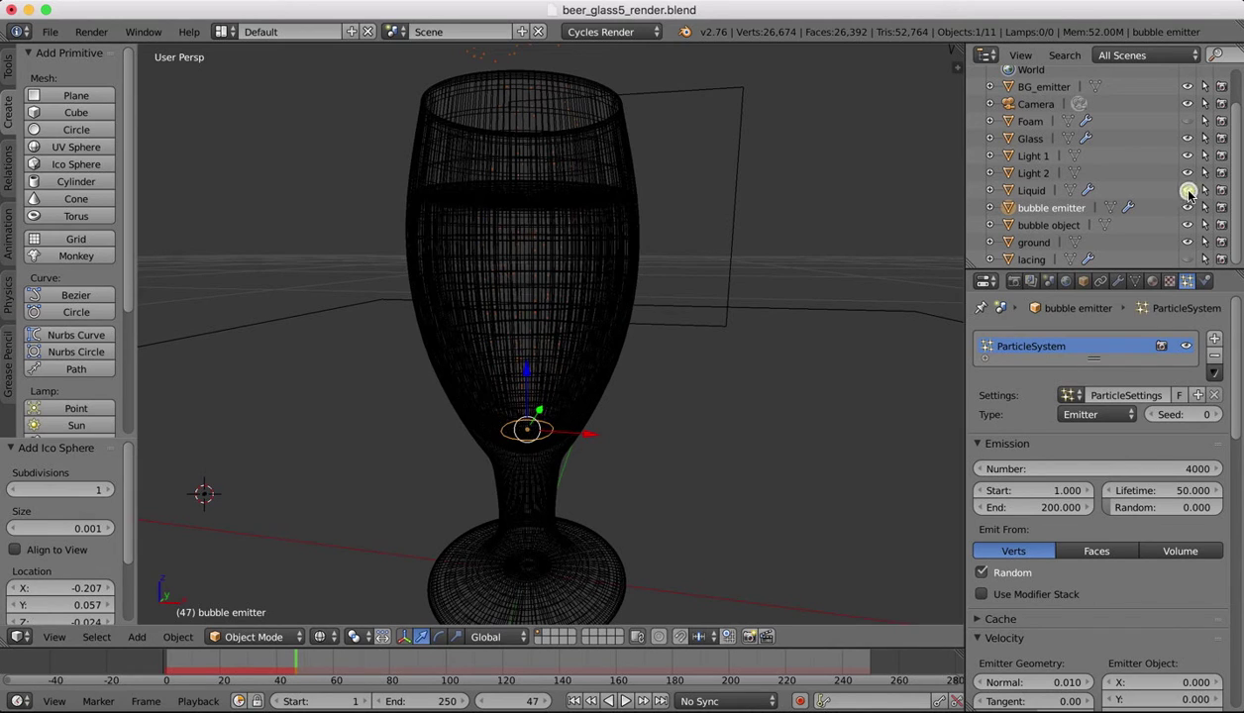
left_click(1188, 122)
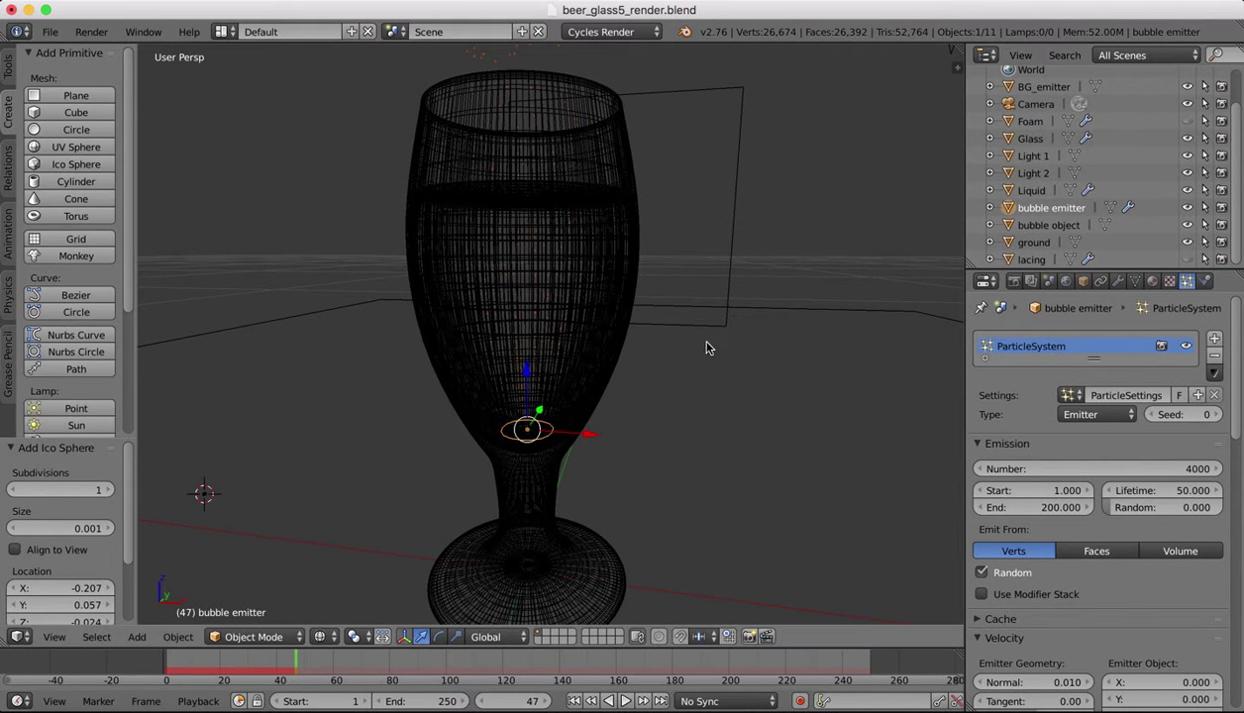
Step: Look through the scene camera and scrub the animation back to frame 15
left_click(56, 637)
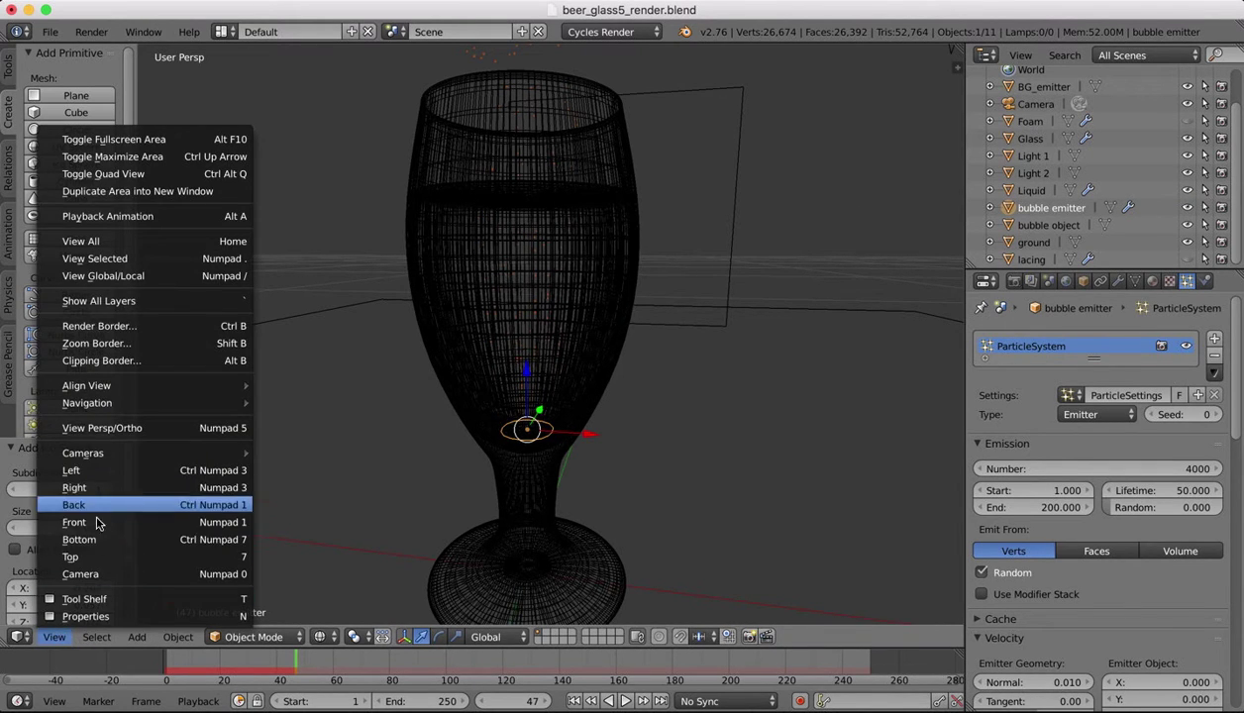
left_click(81, 572)
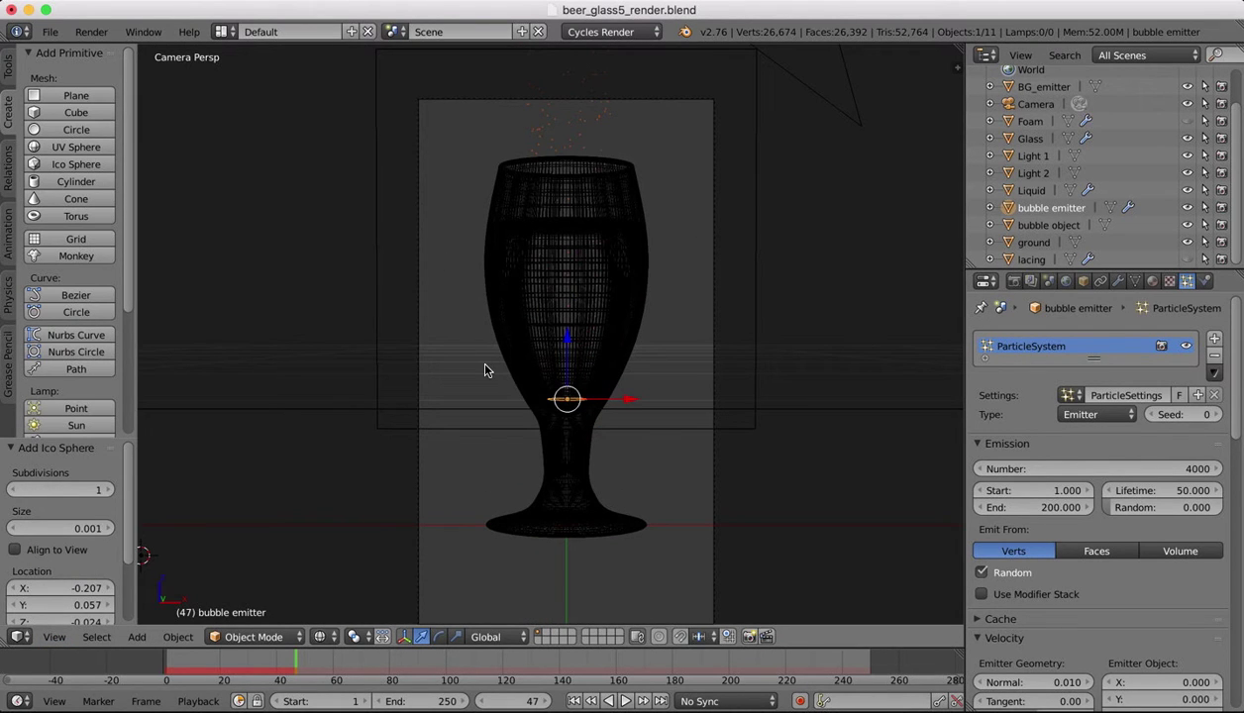
left_click(292, 662)
key("alt+a")
left_click_drag(279, 661, 272, 664)
Step: Set the animation end frame to 20, and particle lifetime and emission end to 15
left_click(442, 701)
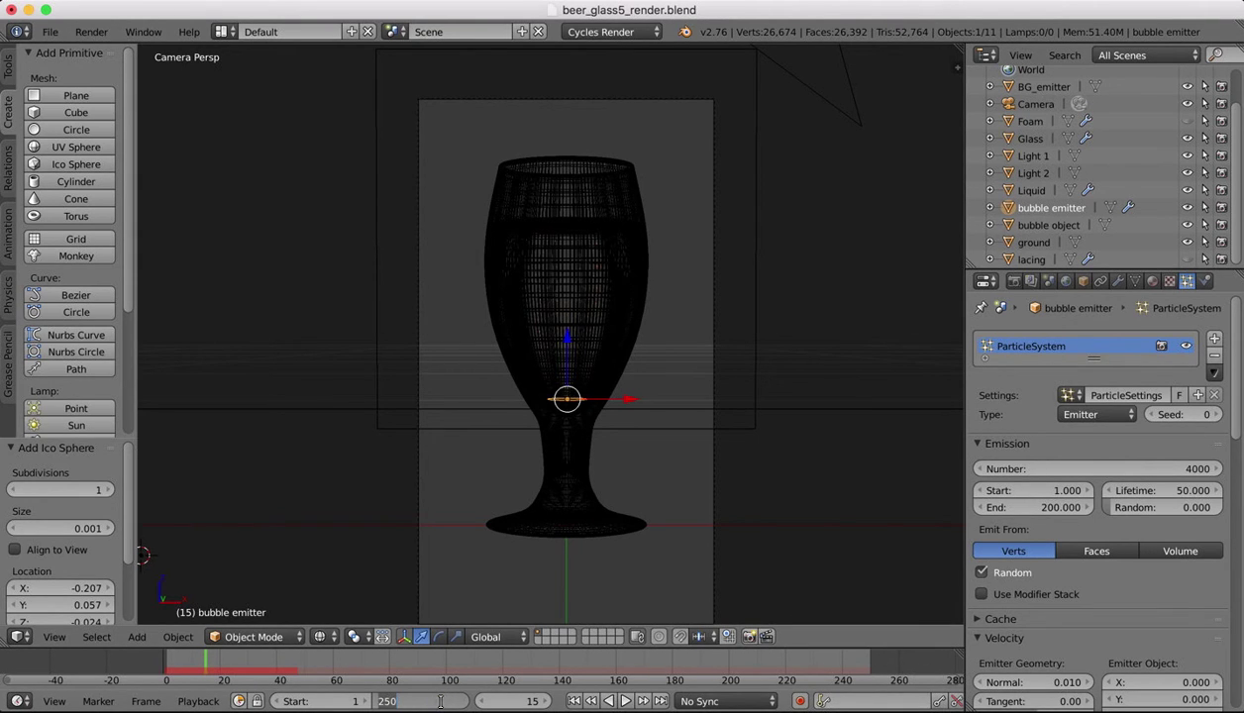
type("20")
key("Return")
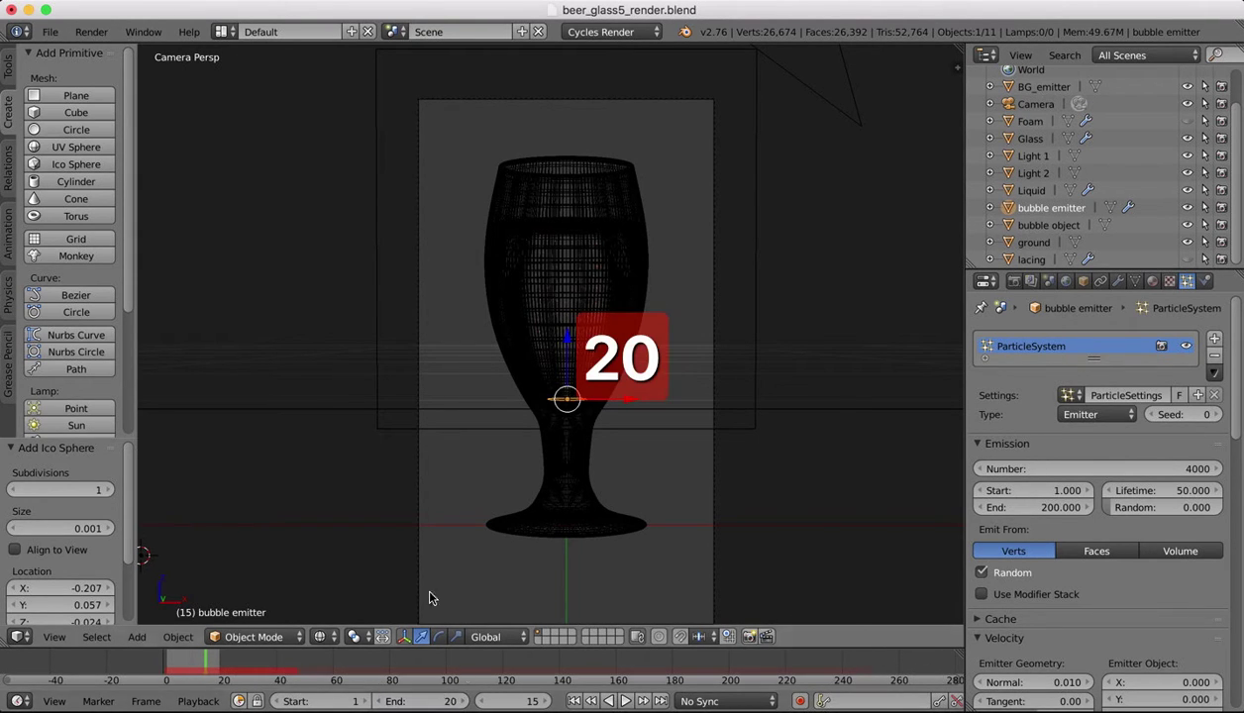
left_click(1187, 491)
type("15")
key("Return")
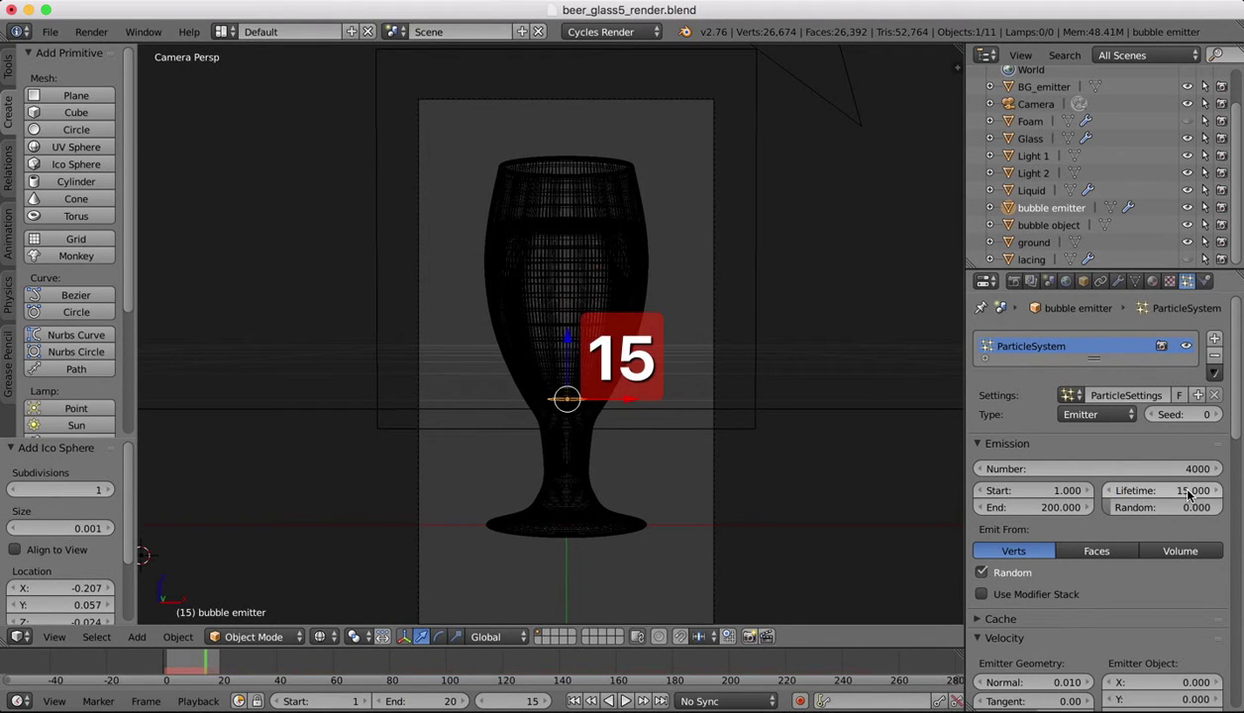
left_click(1028, 507)
type("15")
key("Return")
Step: Replay the bubbles from frame 1, then shorten the particle lifetime to 10
left_click(573, 701)
left_click(625, 701)
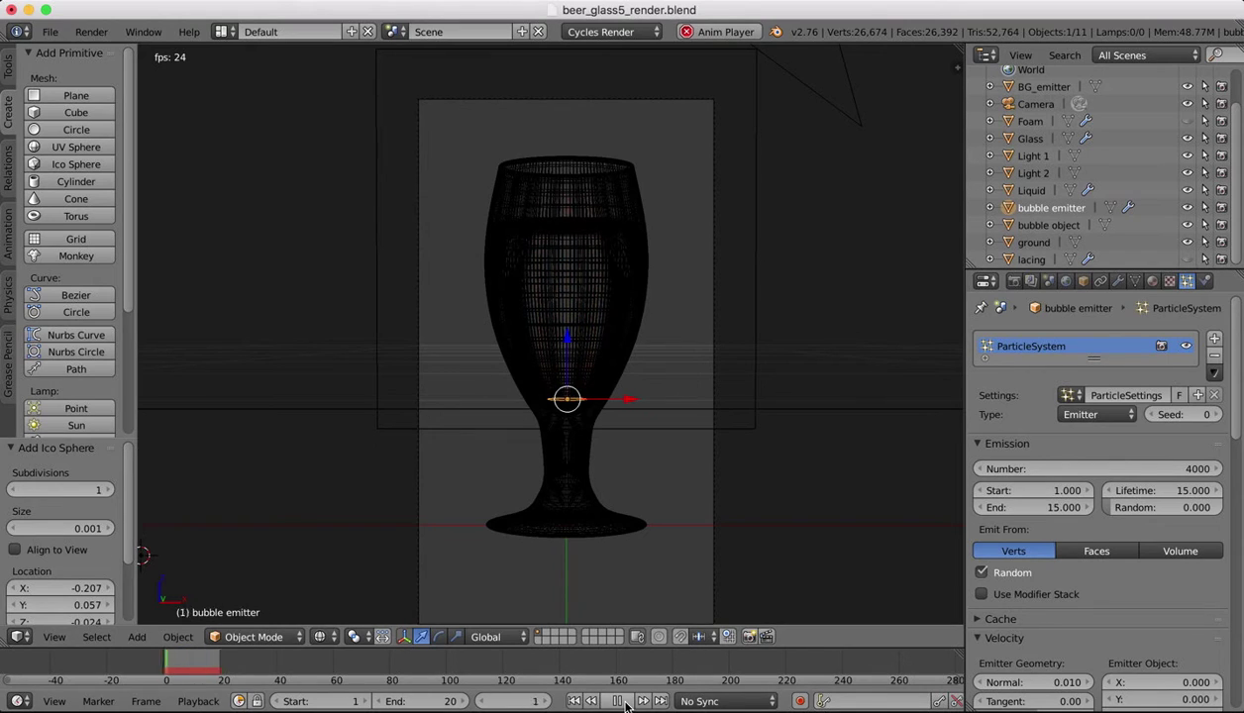
left_click(621, 702)
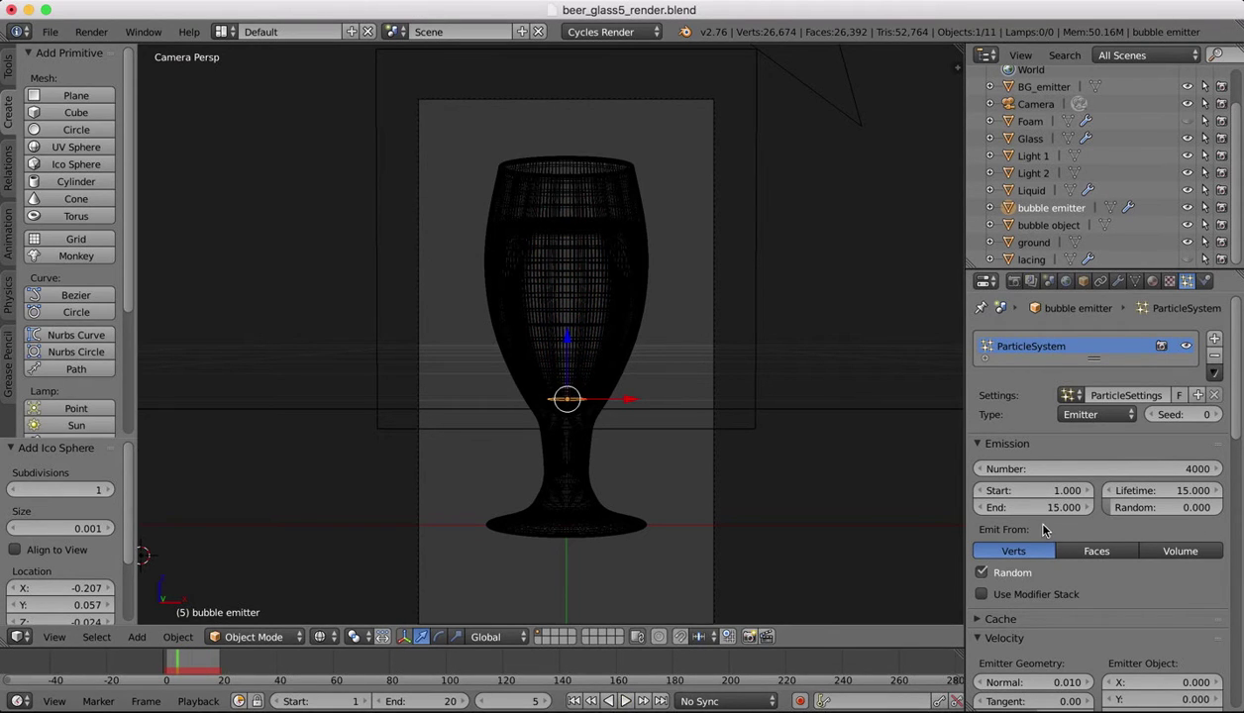
left_click(1186, 491)
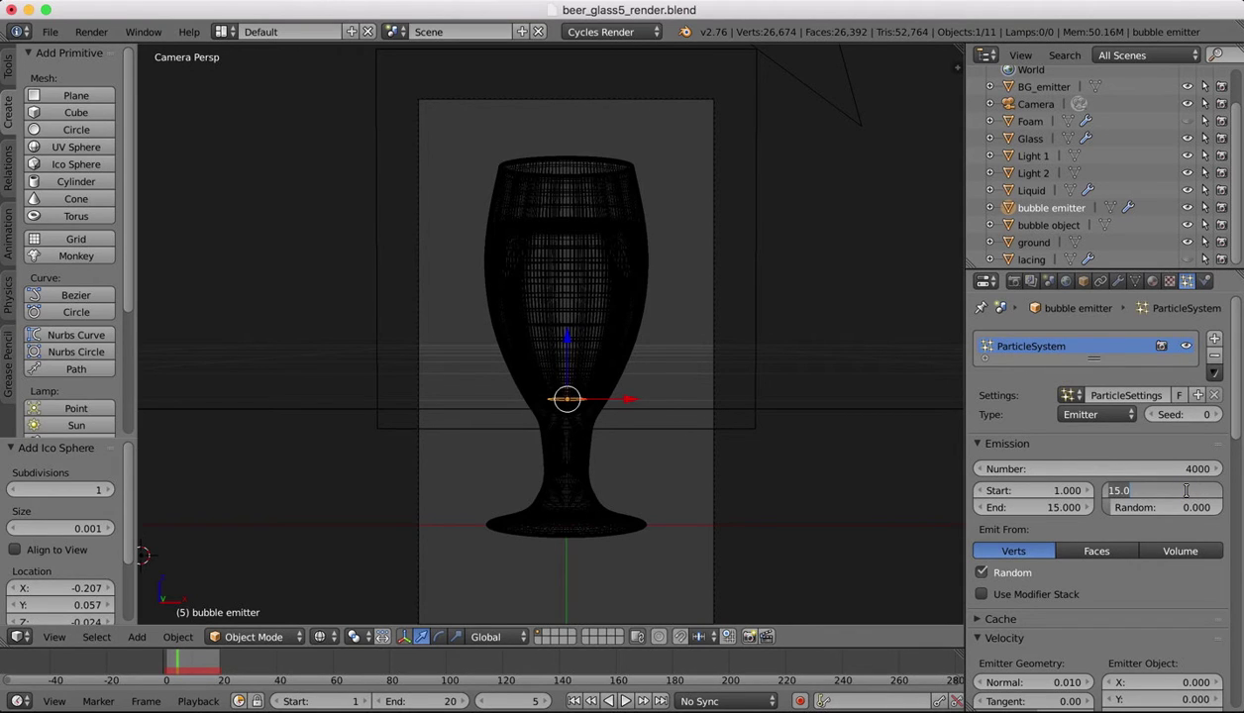
type("10")
key("Return")
Step: Set the emission end to frame 10 and preview the bubbles from the start
left_click(1051, 508)
type("10")
key("Return")
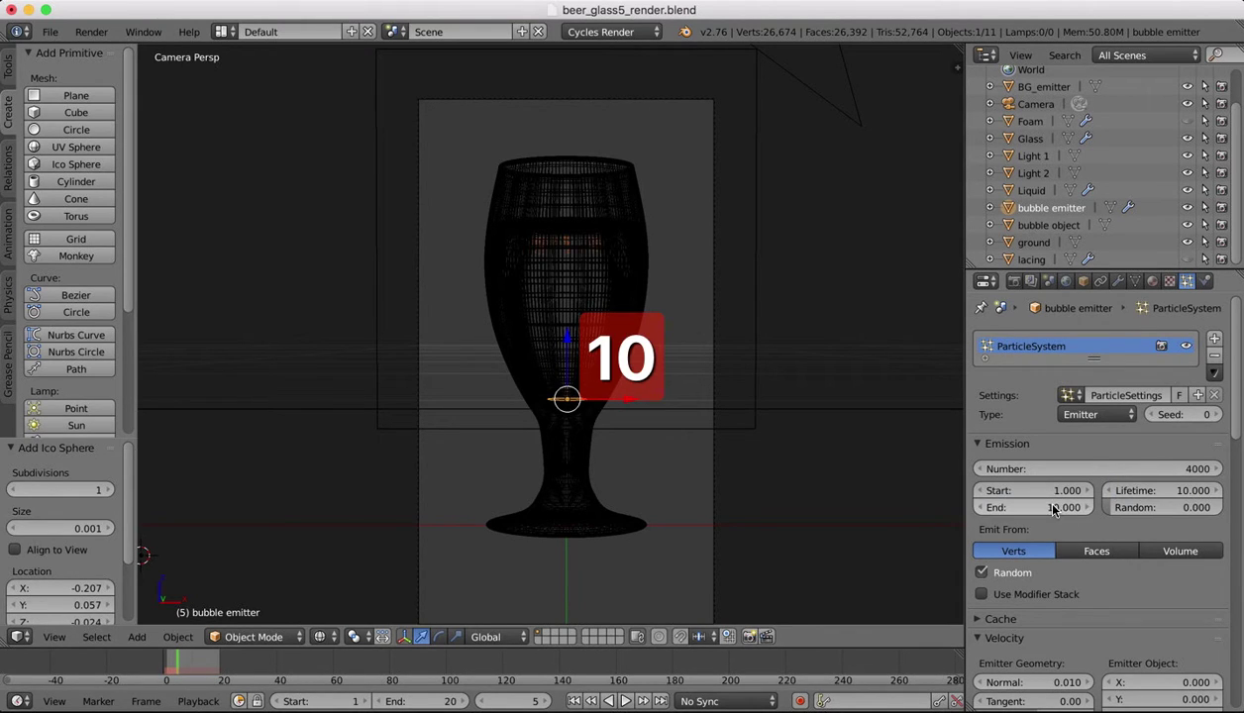
left_click(572, 702)
left_click(625, 701)
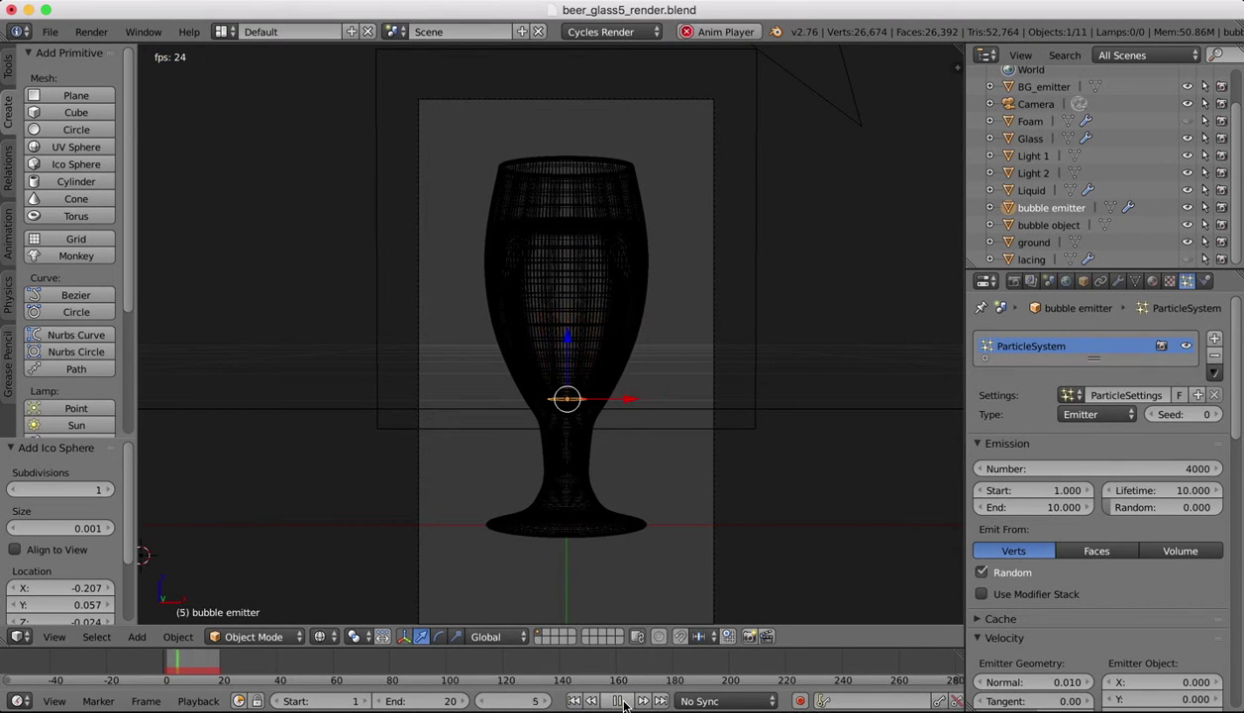
left_click(621, 701)
Step: Set the emission end back to frame 15 and preview the bubbles again
left_click(1021, 507)
type("15")
key("Return")
left_click(575, 702)
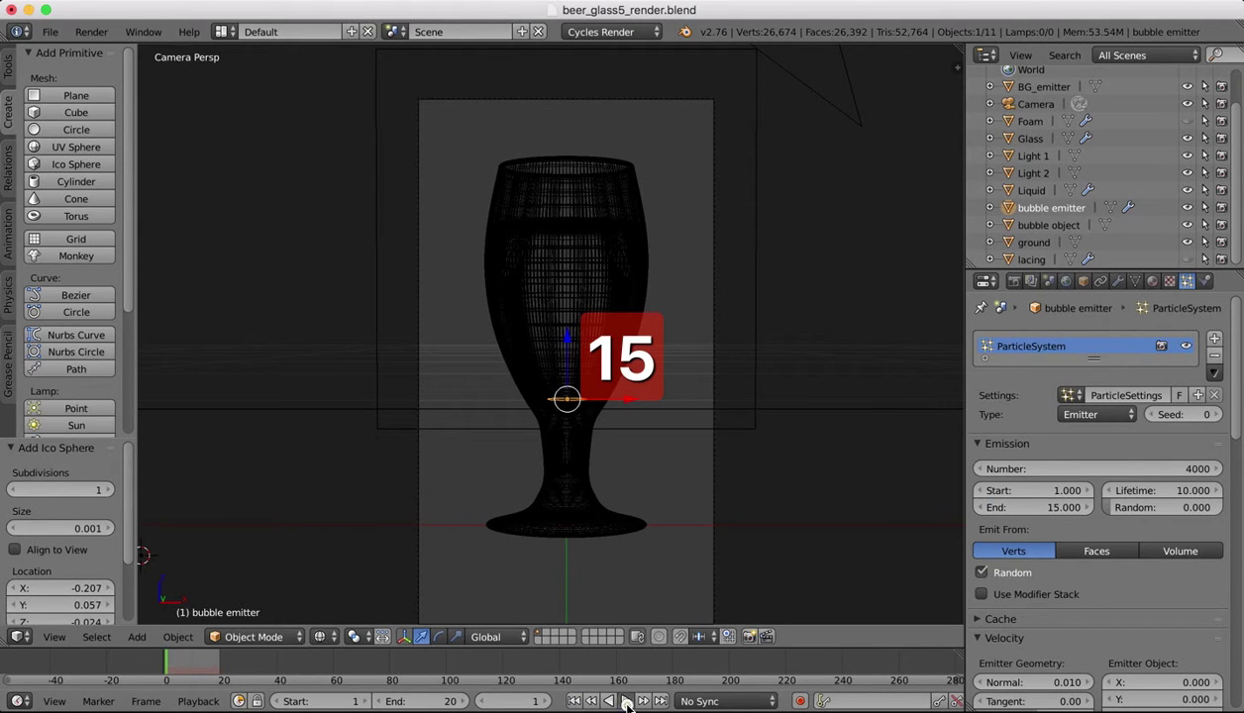
left_click(625, 701)
left_click(617, 701)
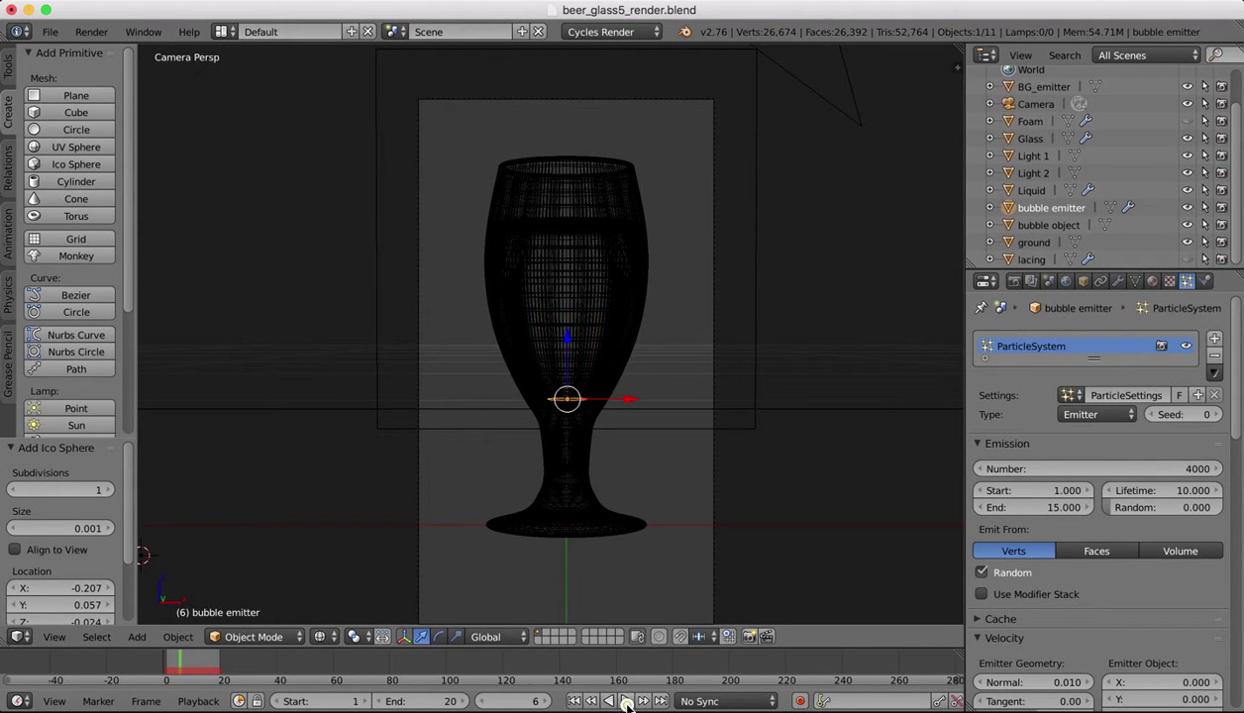
Step: Try a particle lifetime of 13 and preview the animation from frame 1
left_click(1199, 491)
type("14")
key("BackSpace")
type("3")
key("Return")
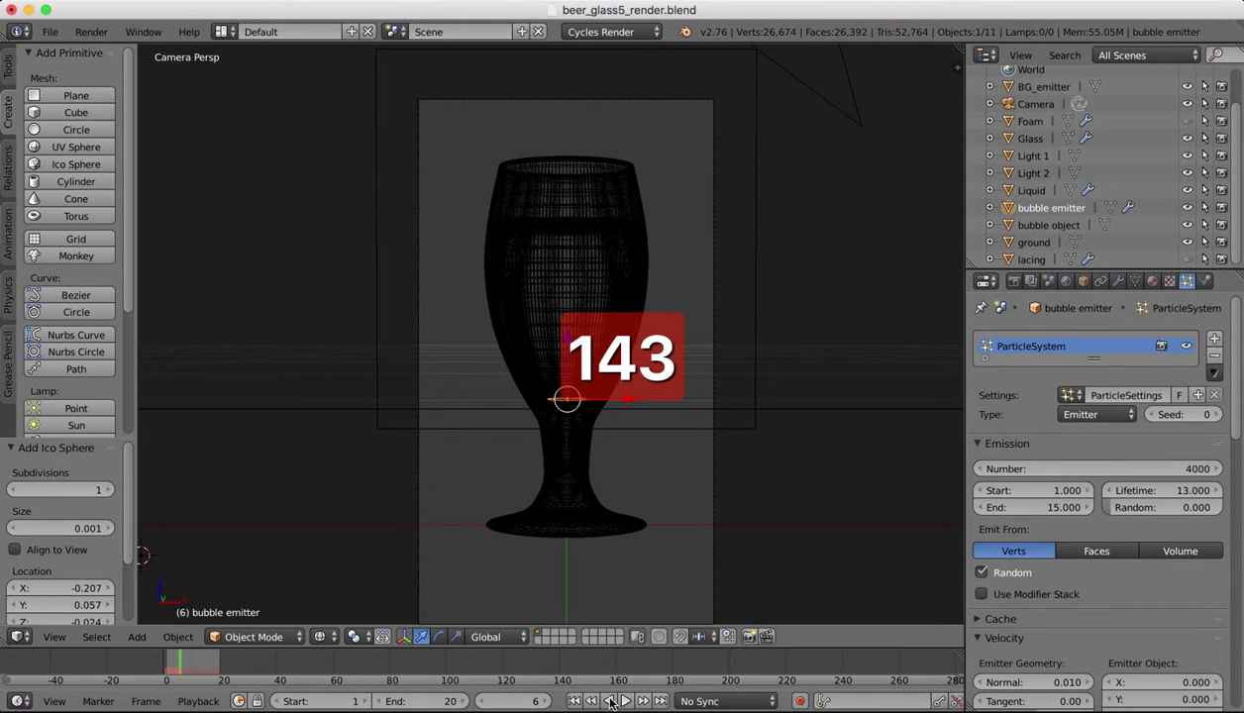
left_click(575, 701)
left_click(625, 702)
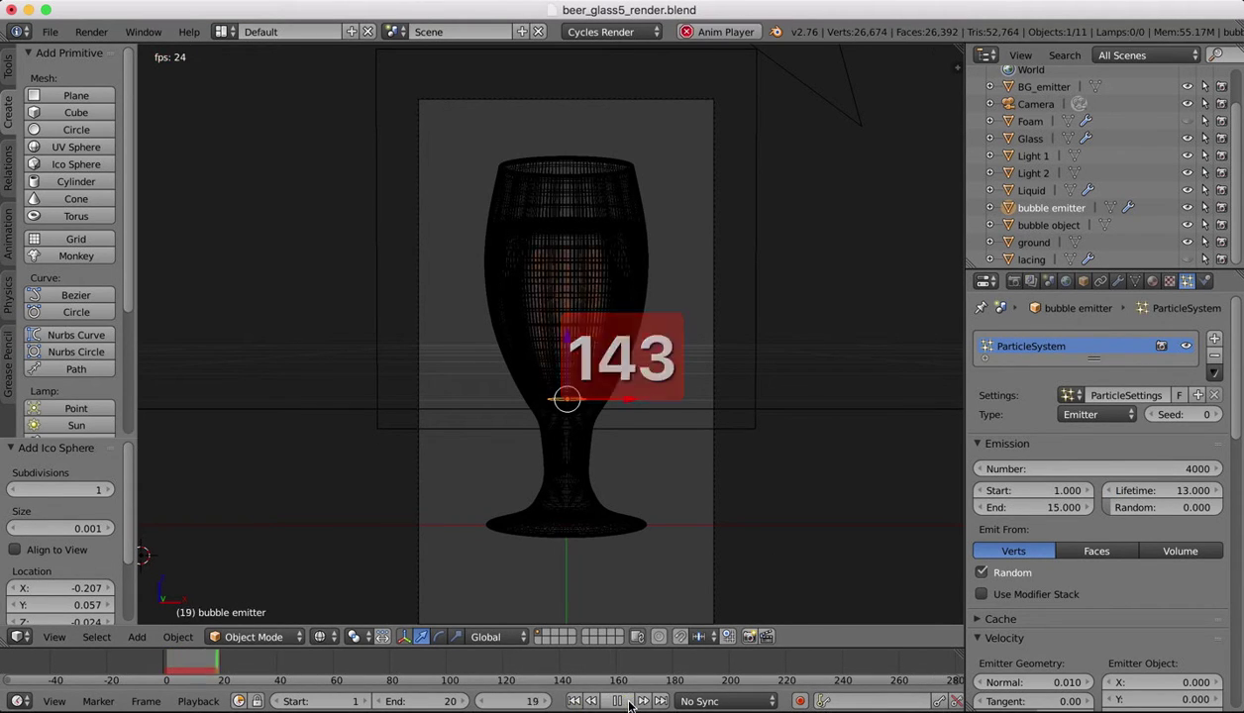
left_click(623, 701)
Step: Try a particle lifetime of 14 and play the animation
left_click(1184, 493)
type("14")
key("Return")
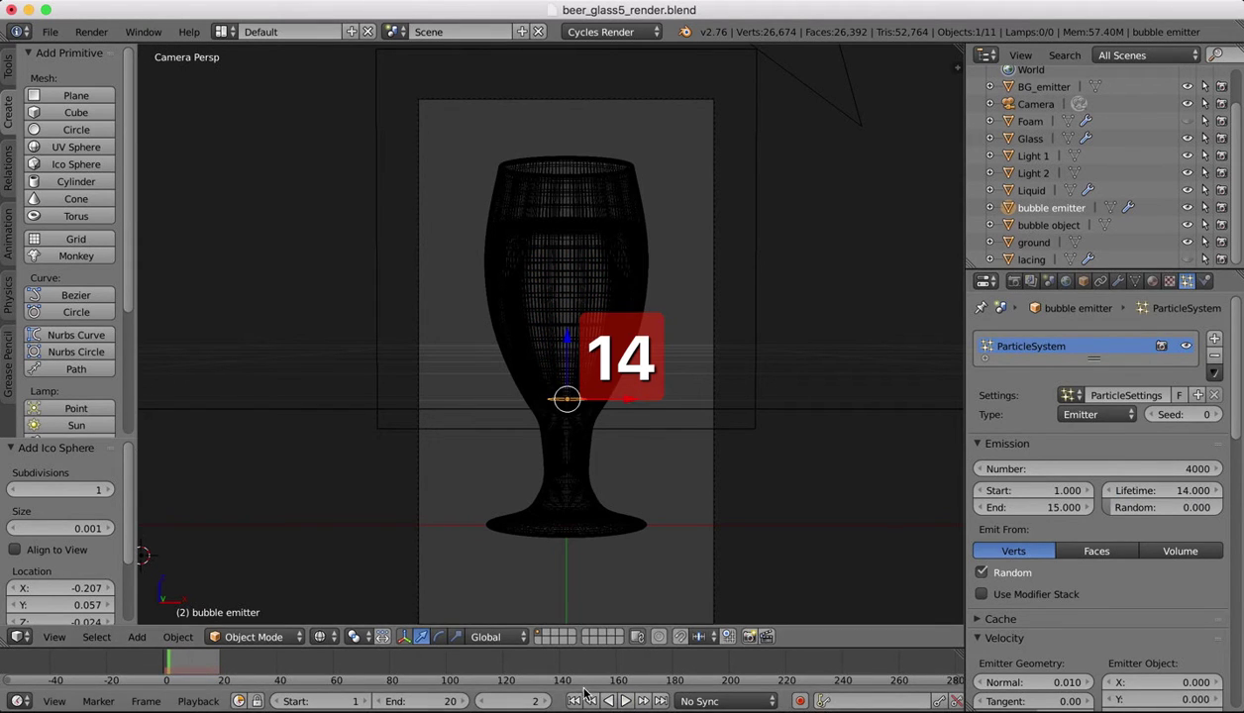
left_click(625, 702)
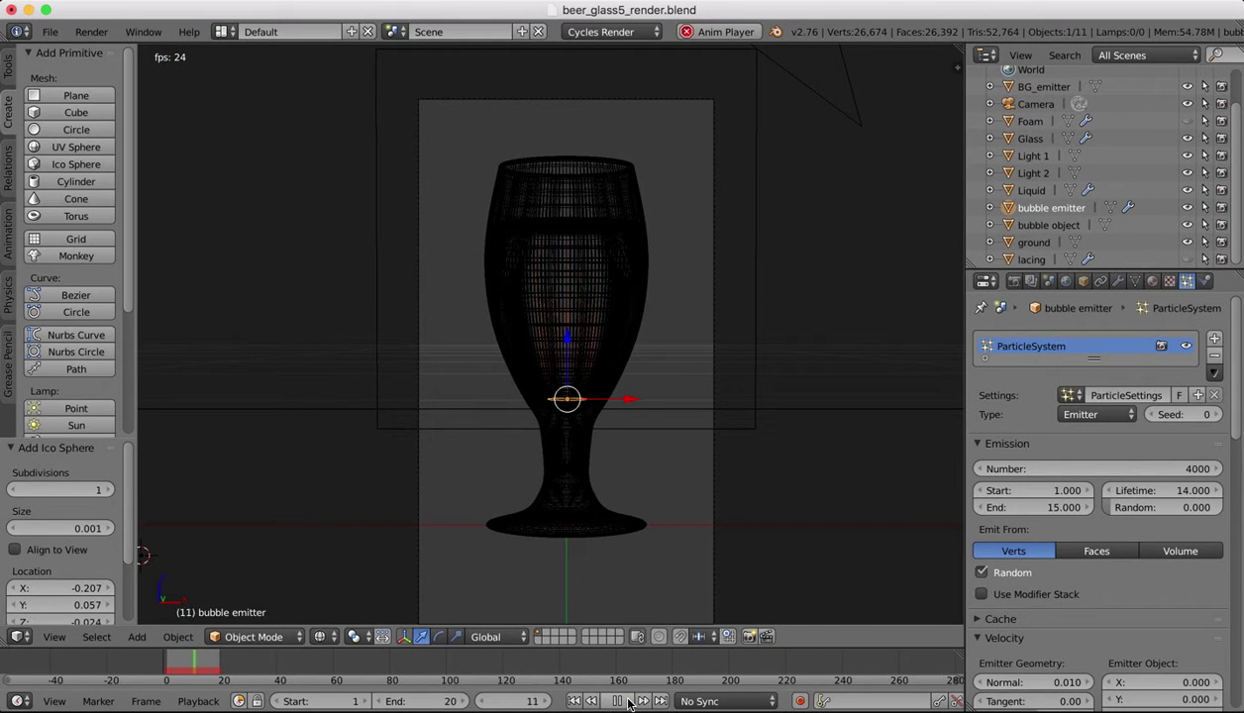
left_click(619, 701)
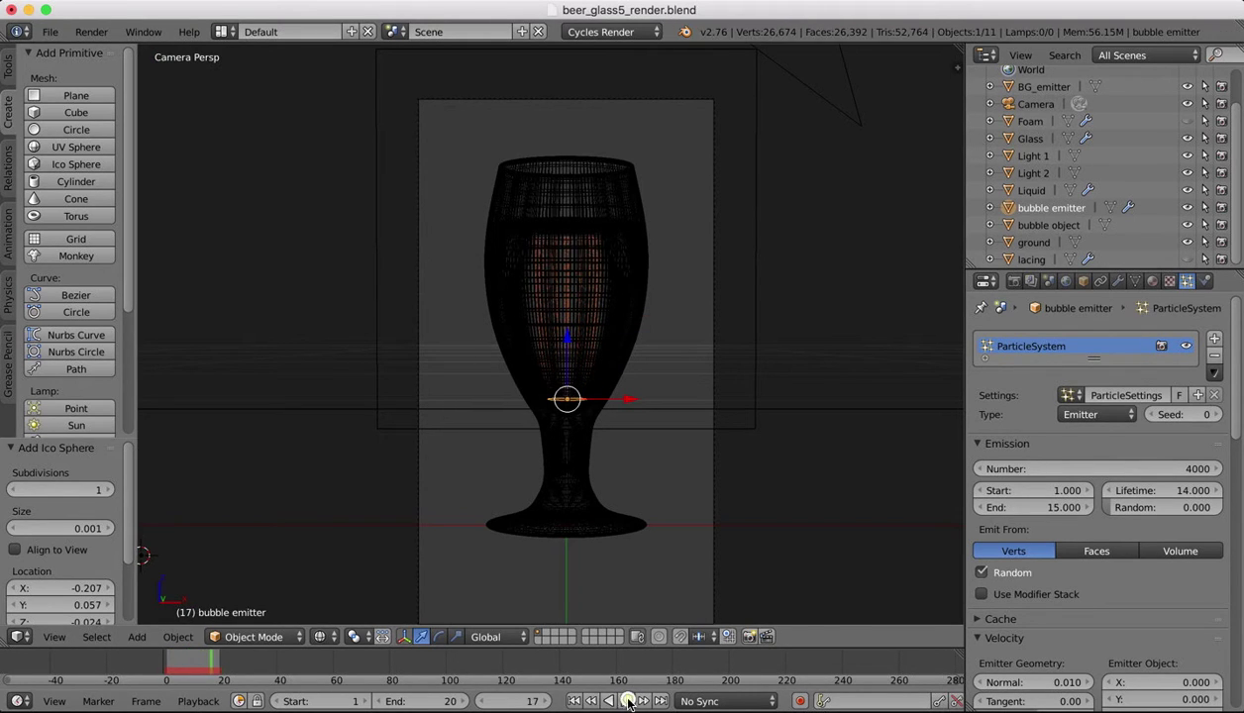
Step: Try a lifetime of 15, preview it, and orbit to a lower frontal view of the glass
left_click(1189, 491)
type("15")
key("Return")
left_click(574, 701)
left_click(626, 702)
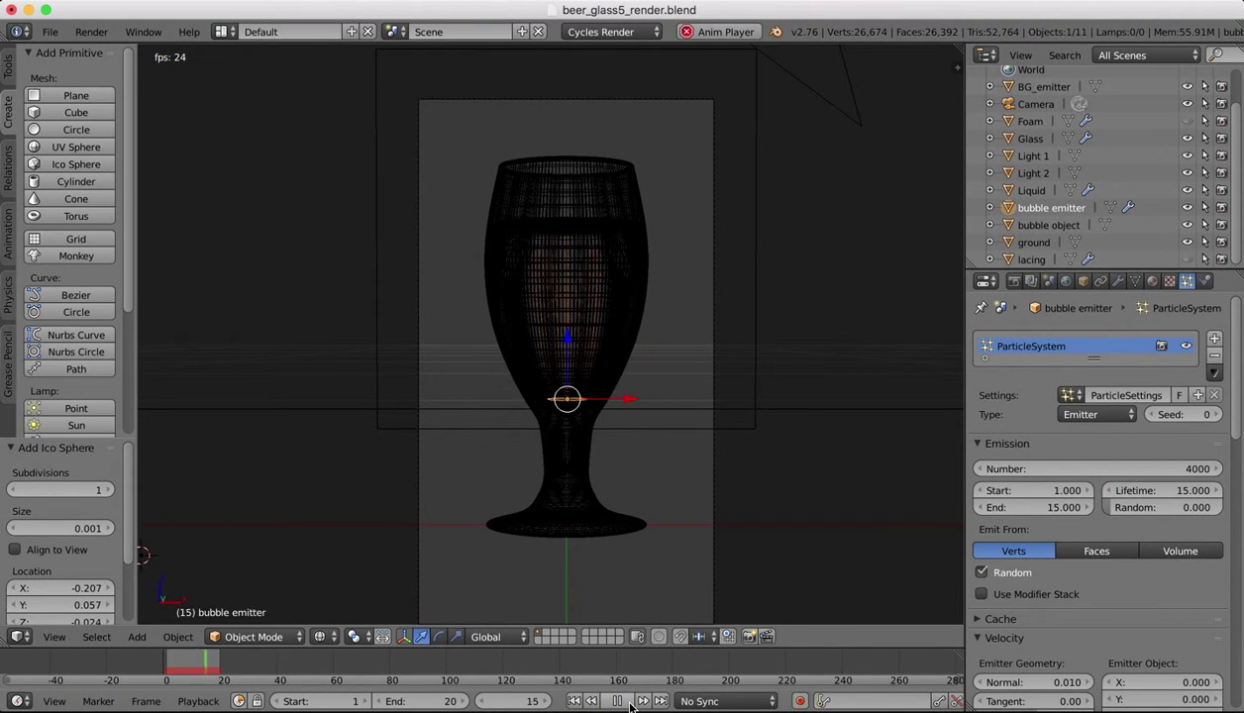
left_click(617, 702)
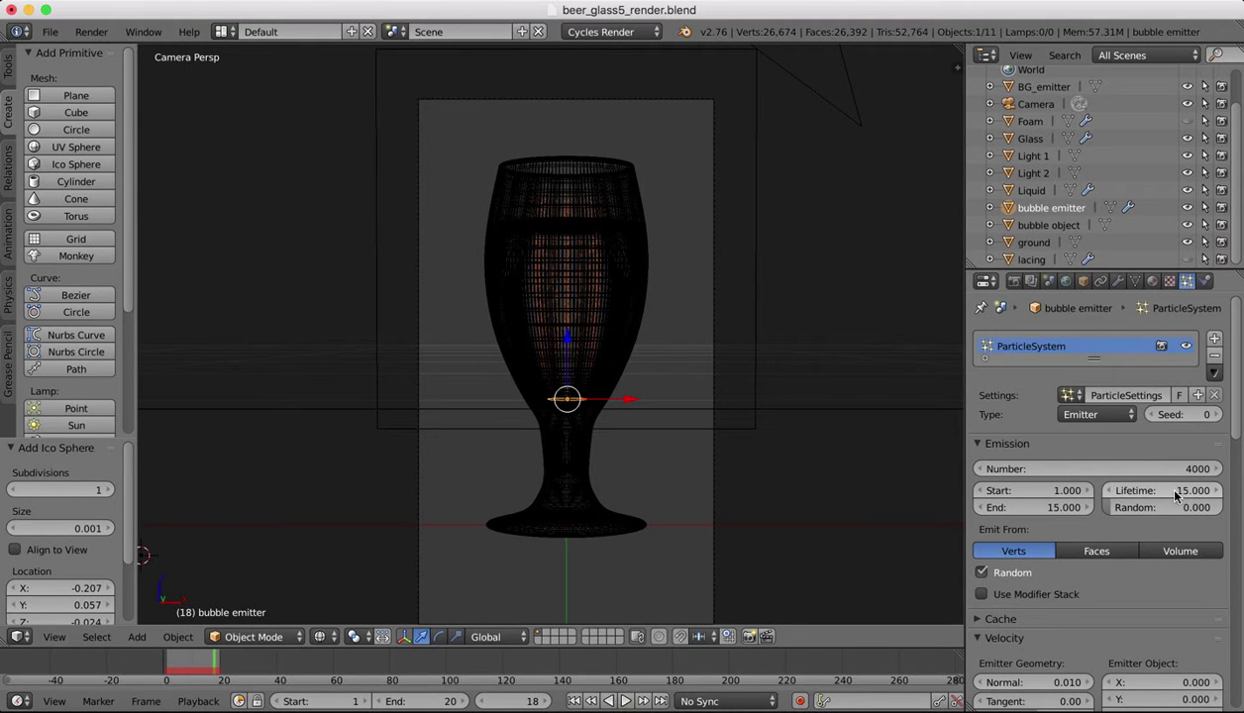
middle_click_drag(591, 302, 575, 314)
scroll(525, 276, "up", 5)
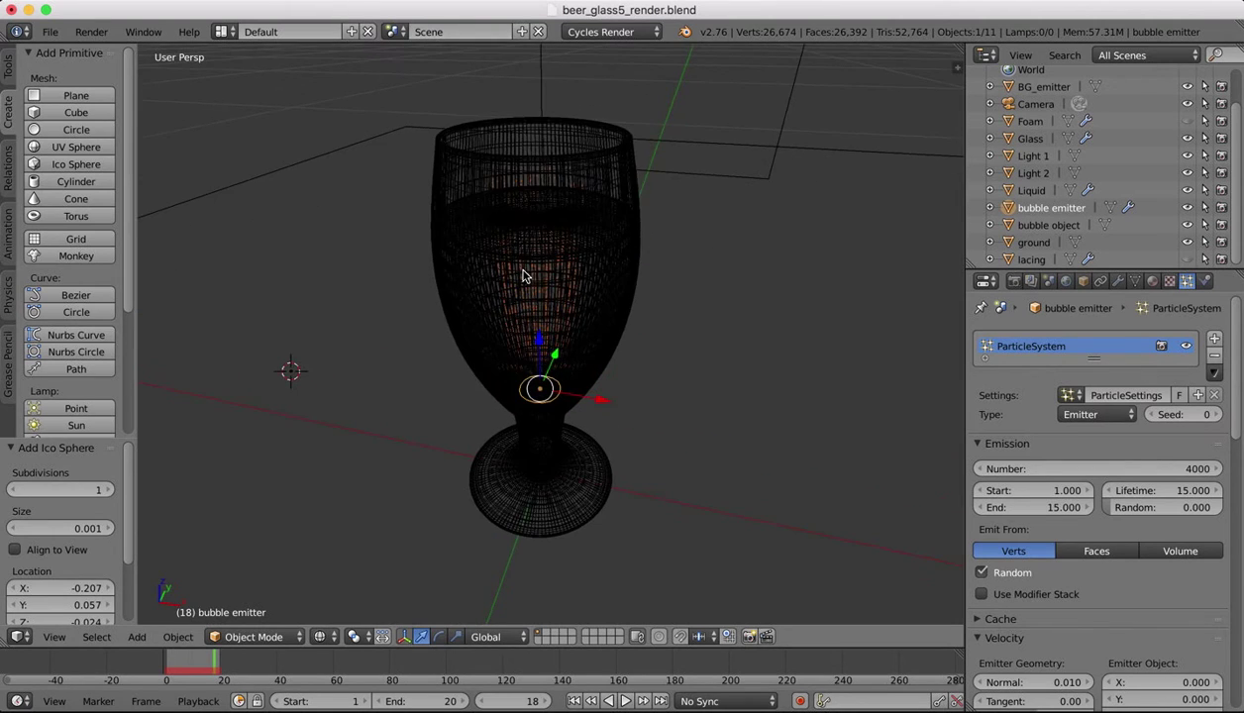
middle_click_drag(525, 275, 527, 274)
Step: Try a particle lifetime of 14.5 and preview the bubble animation
left_click(1161, 488)
type("14.5")
key("Return")
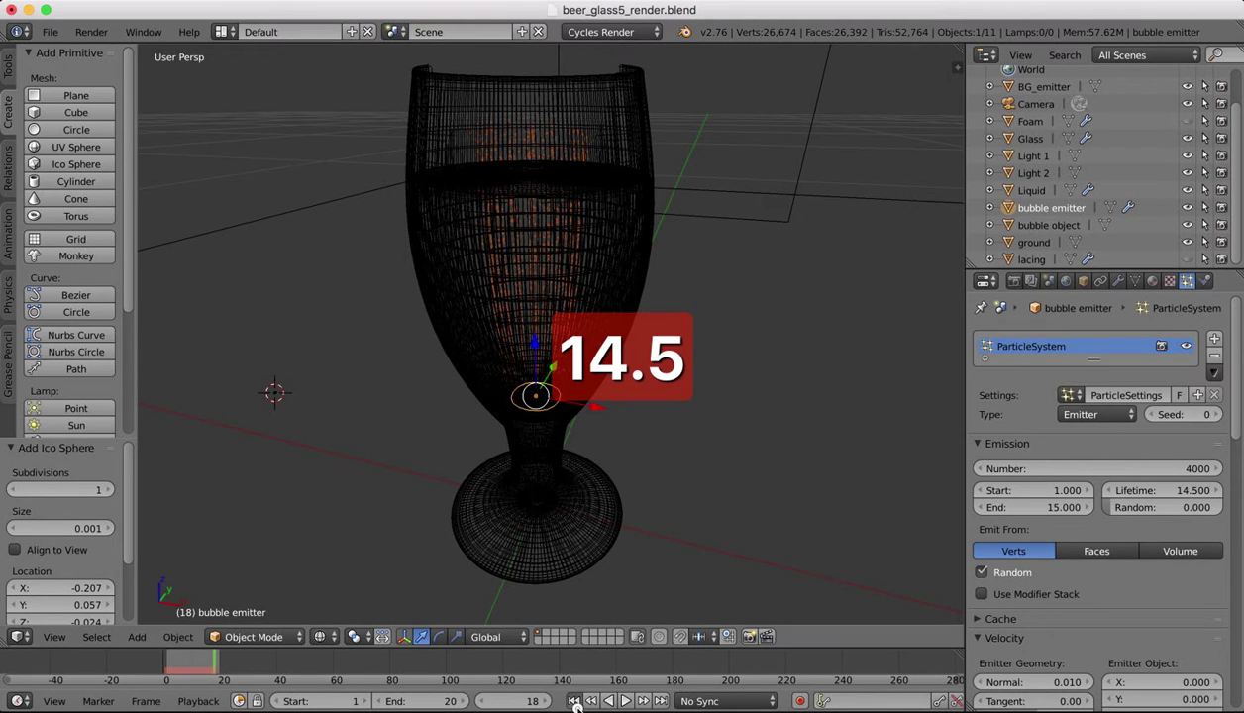
left_click(575, 701)
left_click(626, 702)
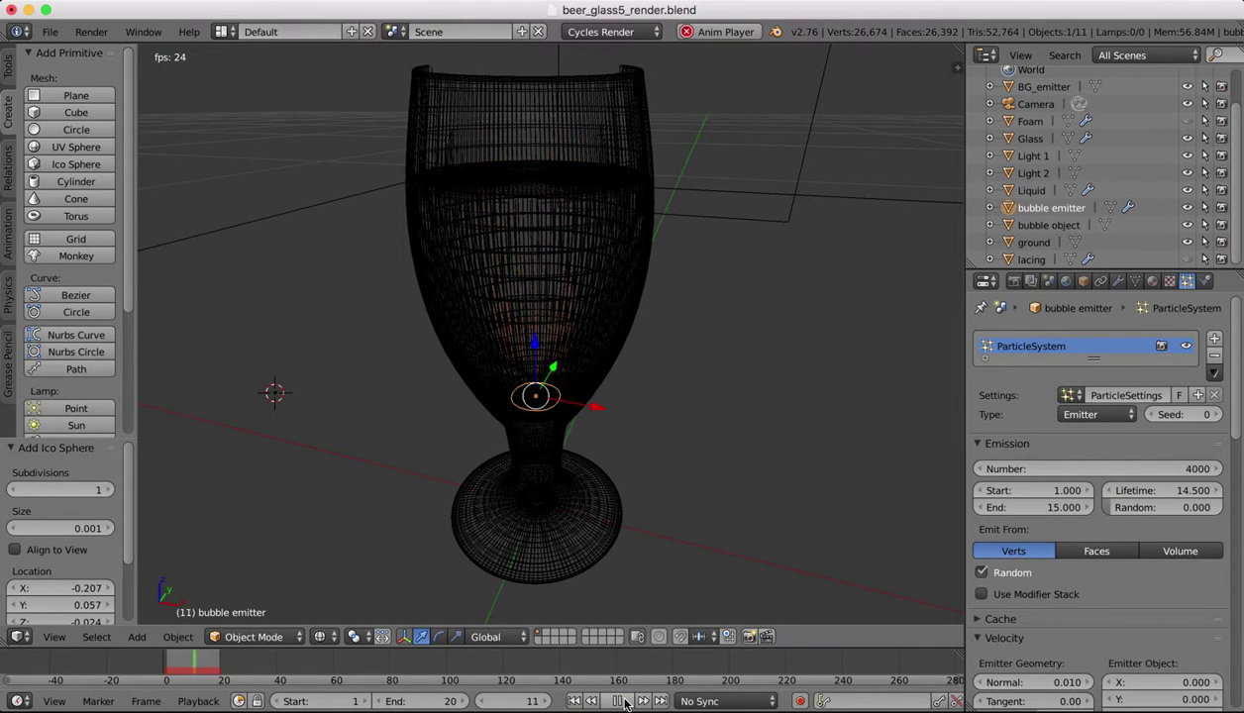
left_click(618, 701)
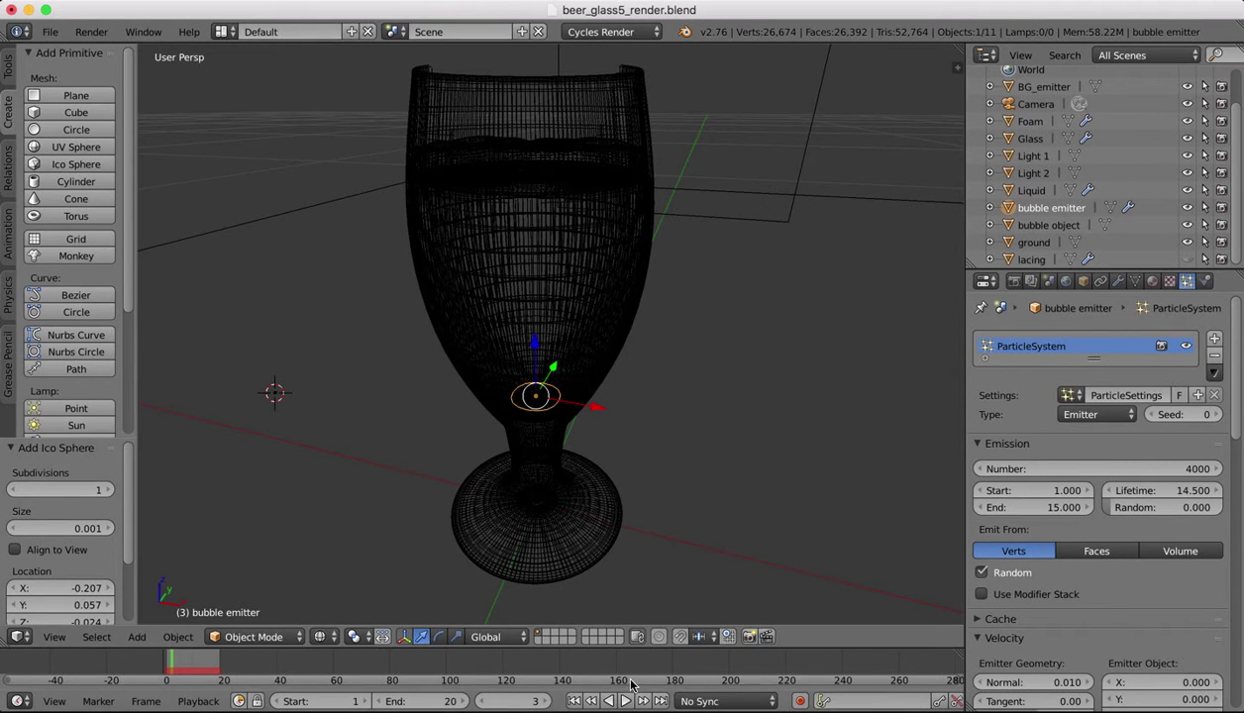
left_click(625, 701)
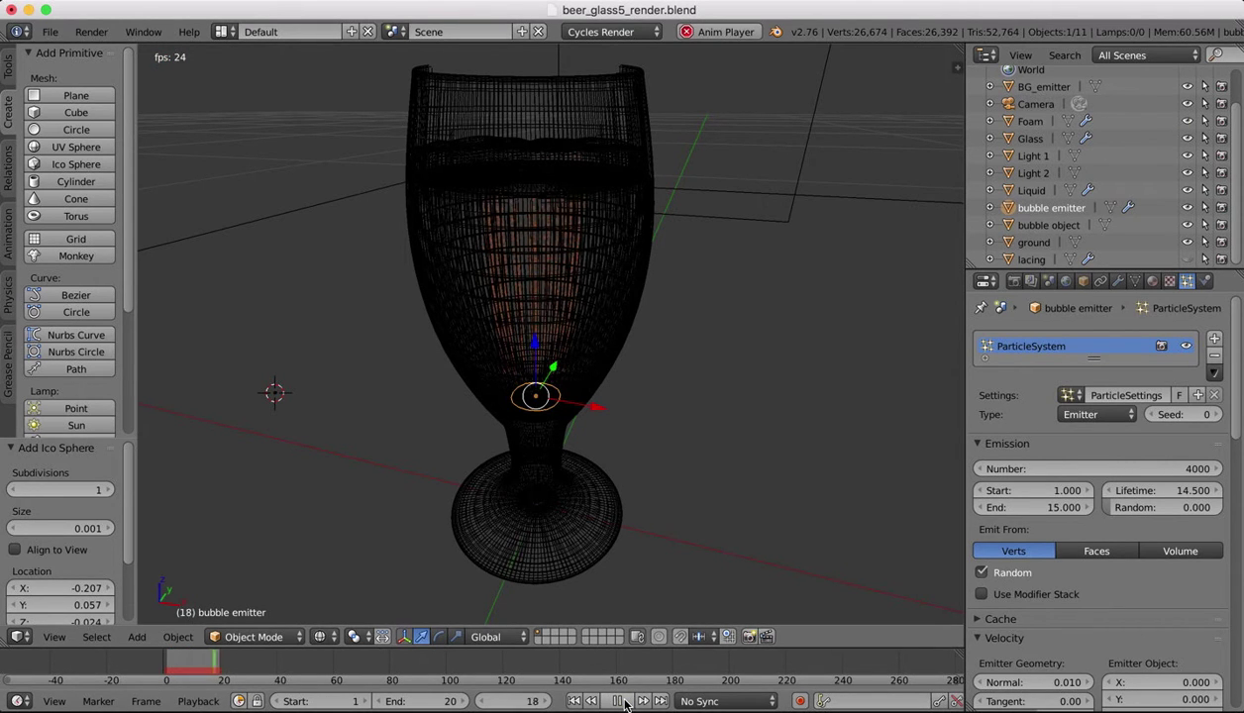
left_click(618, 701)
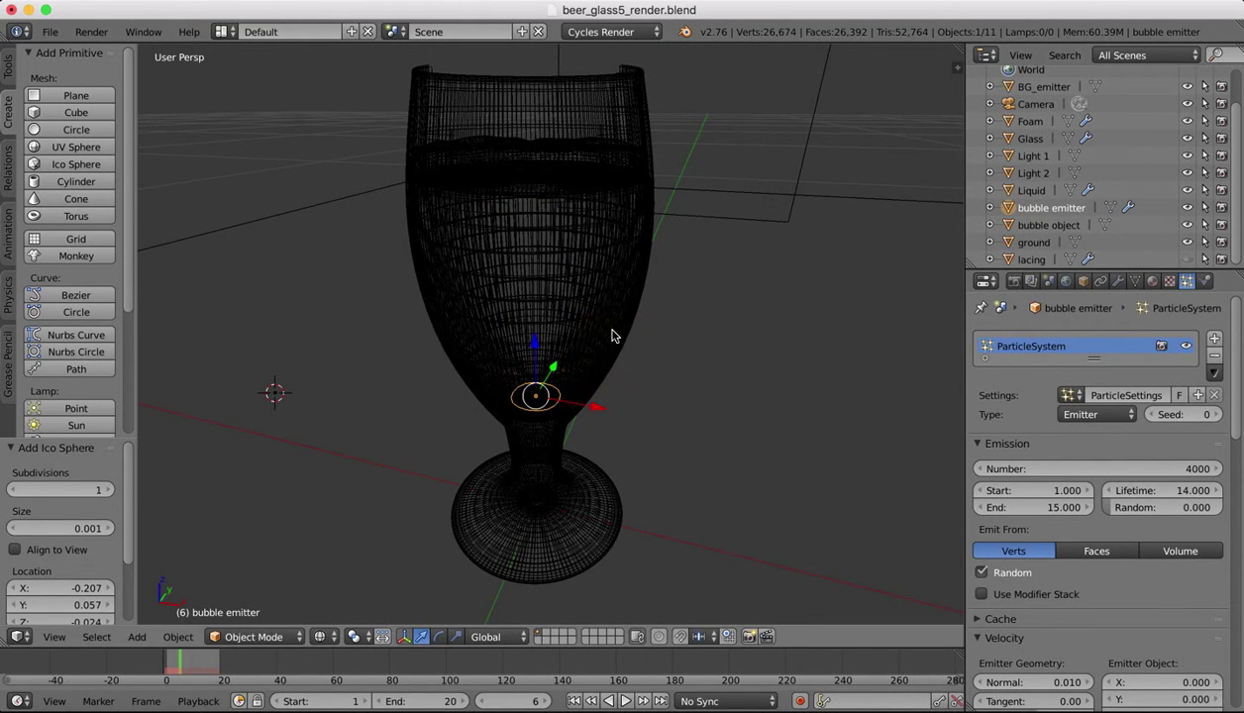
scroll(611, 334, "up", 10)
scroll(611, 334, "down", 8)
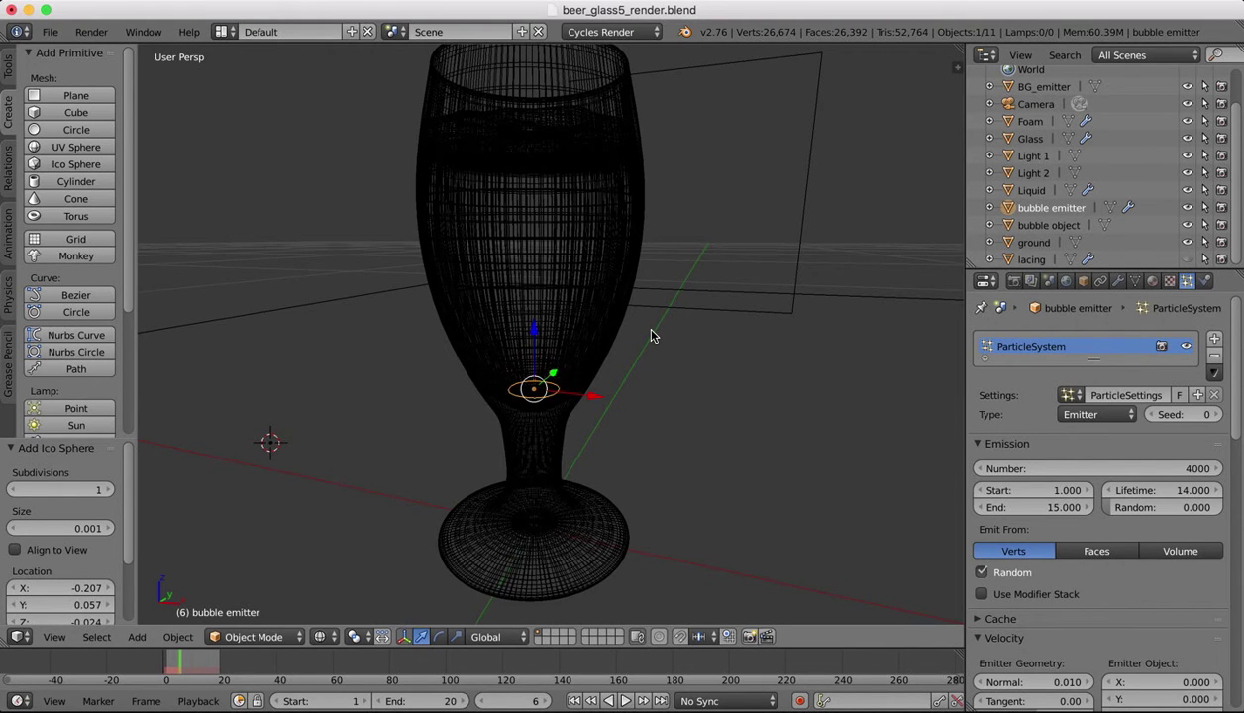
Step: Duplicate the bubble emitter and bubble object and raise the copy 0.014 along Z
key("super+c")
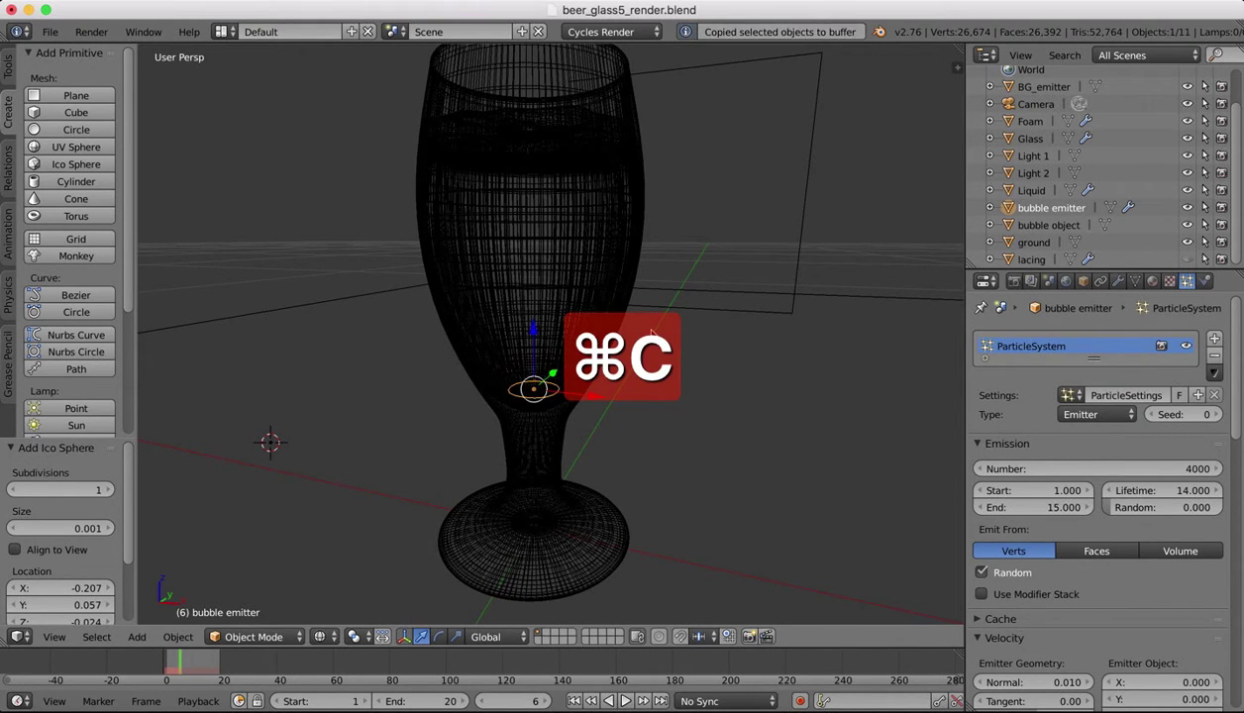
key("super+v")
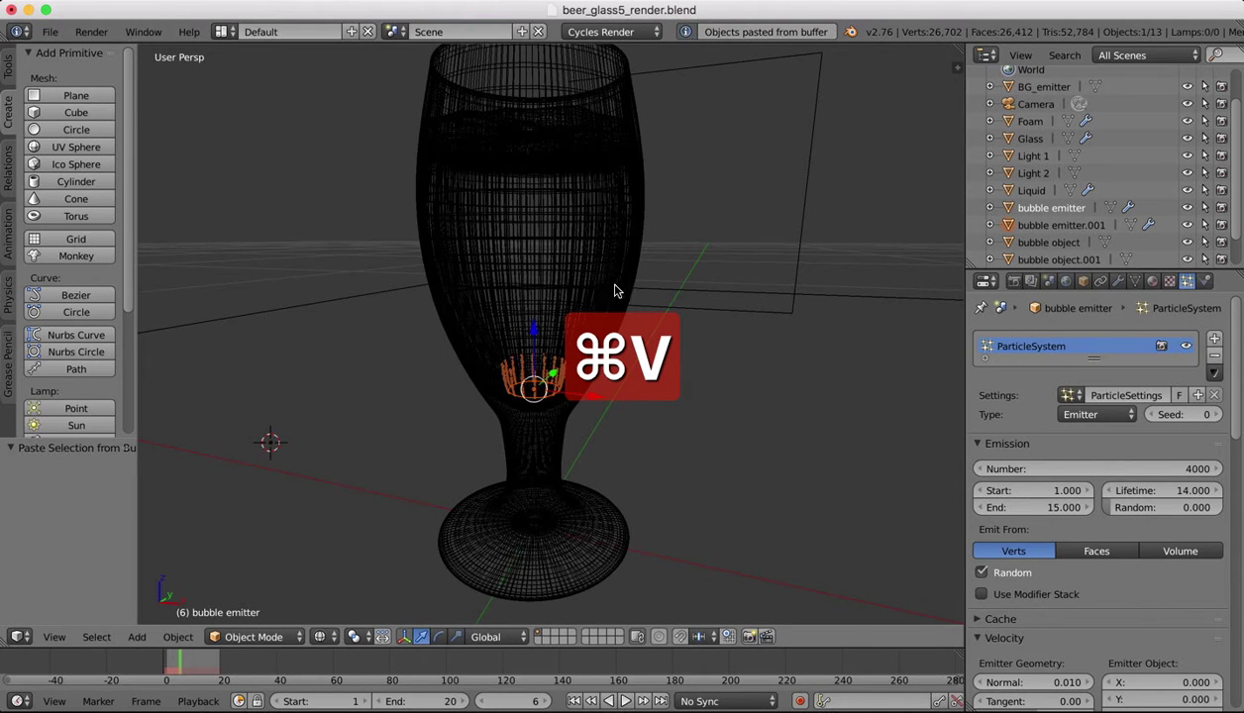
key("g")
key("z")
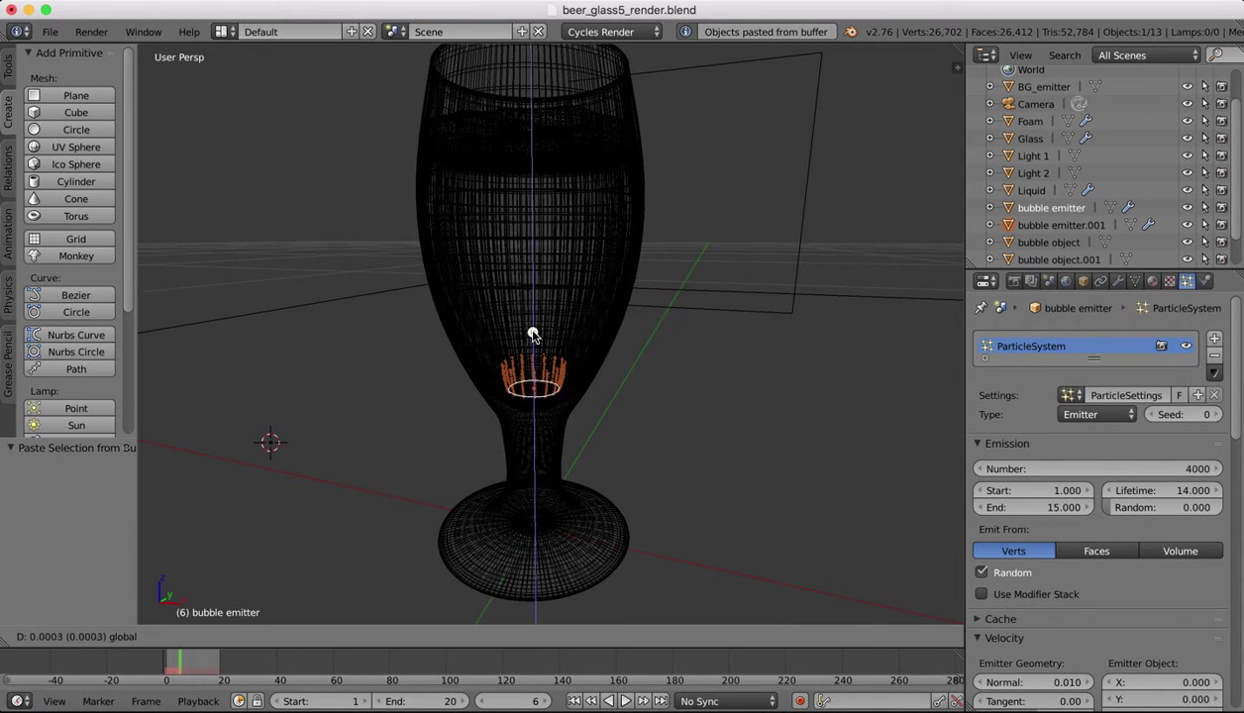
left_click(531, 299)
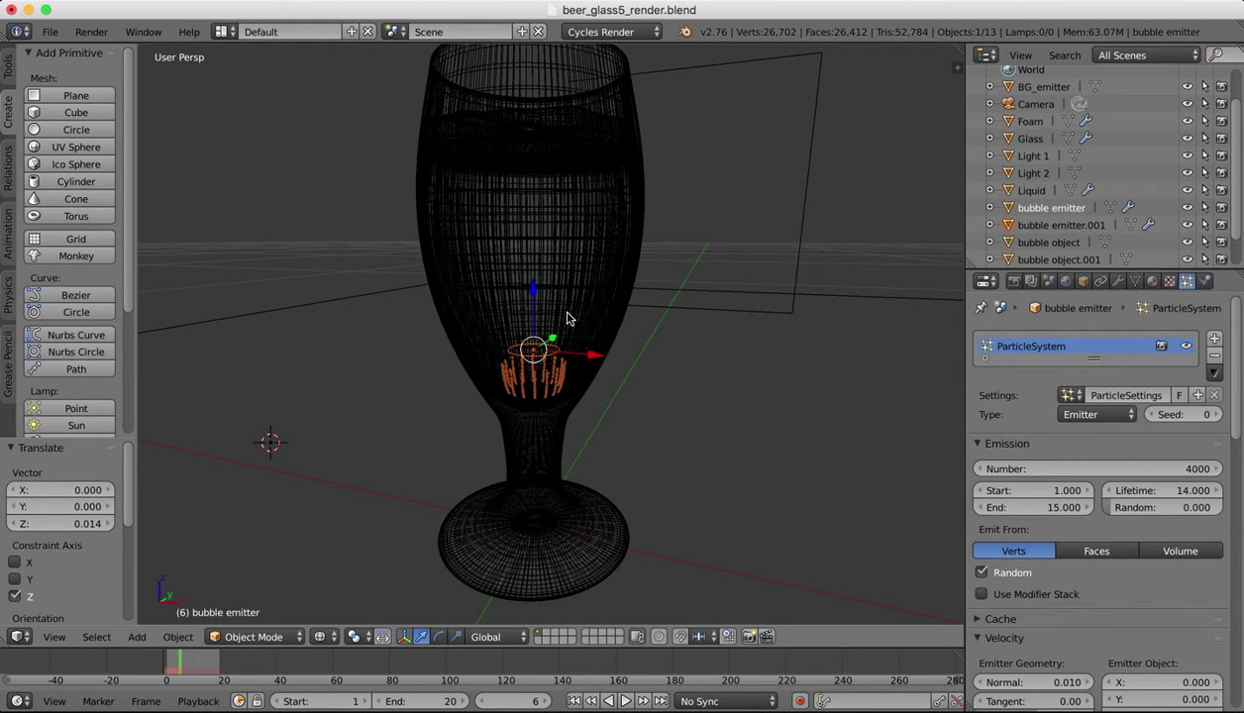
Step: Scale the copied emitter up 2.492 times inside the glass
key("s")
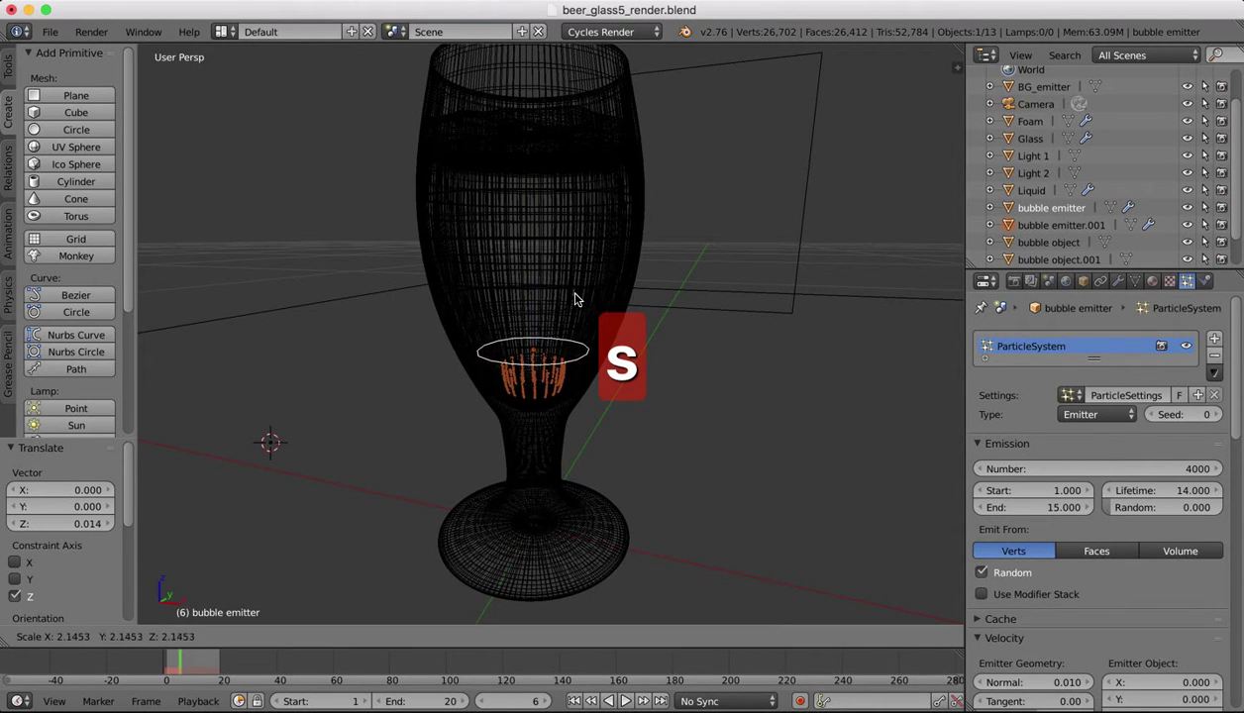
left_click(580, 285)
scroll(582, 288, "up", 10)
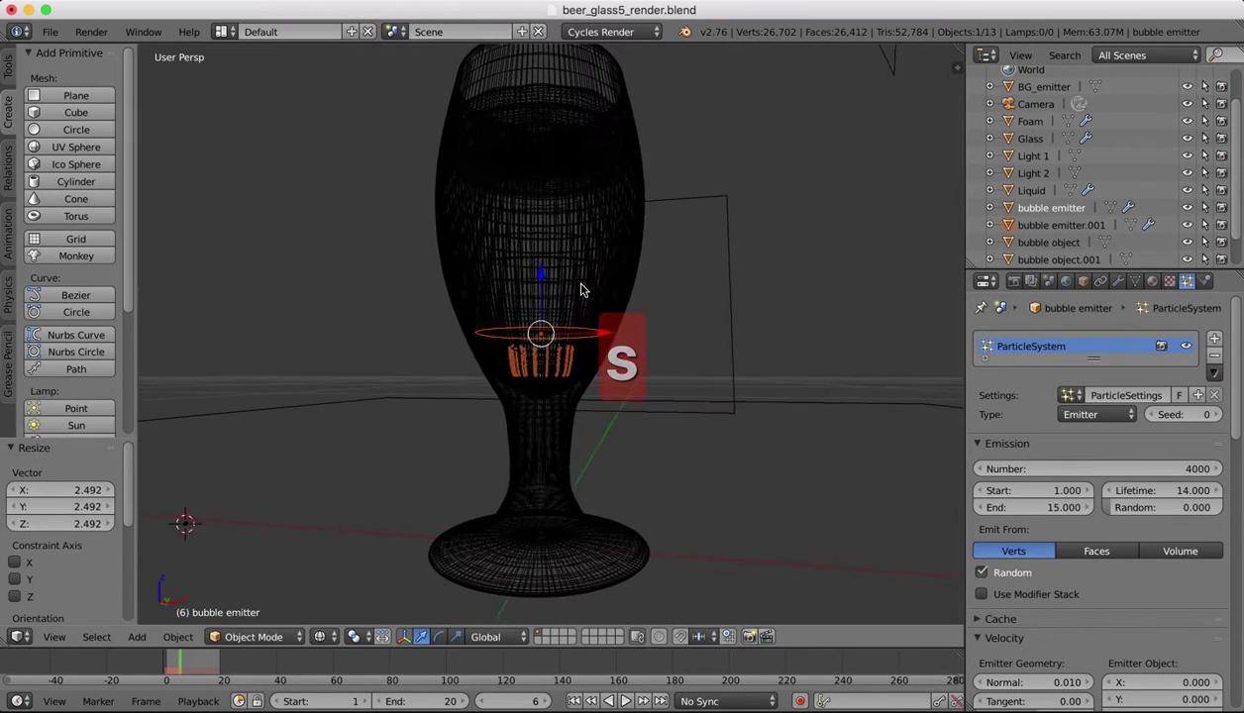
scroll(582, 289, "up", 2)
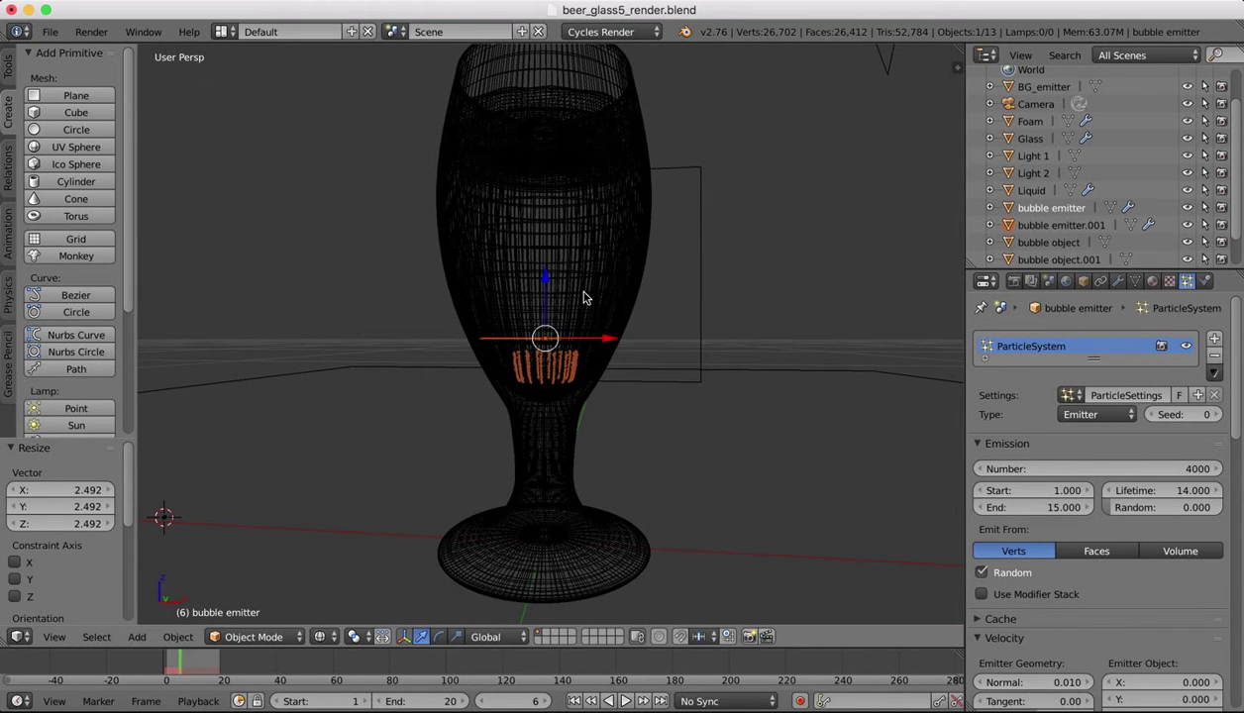
scroll(594, 292, "left", 5)
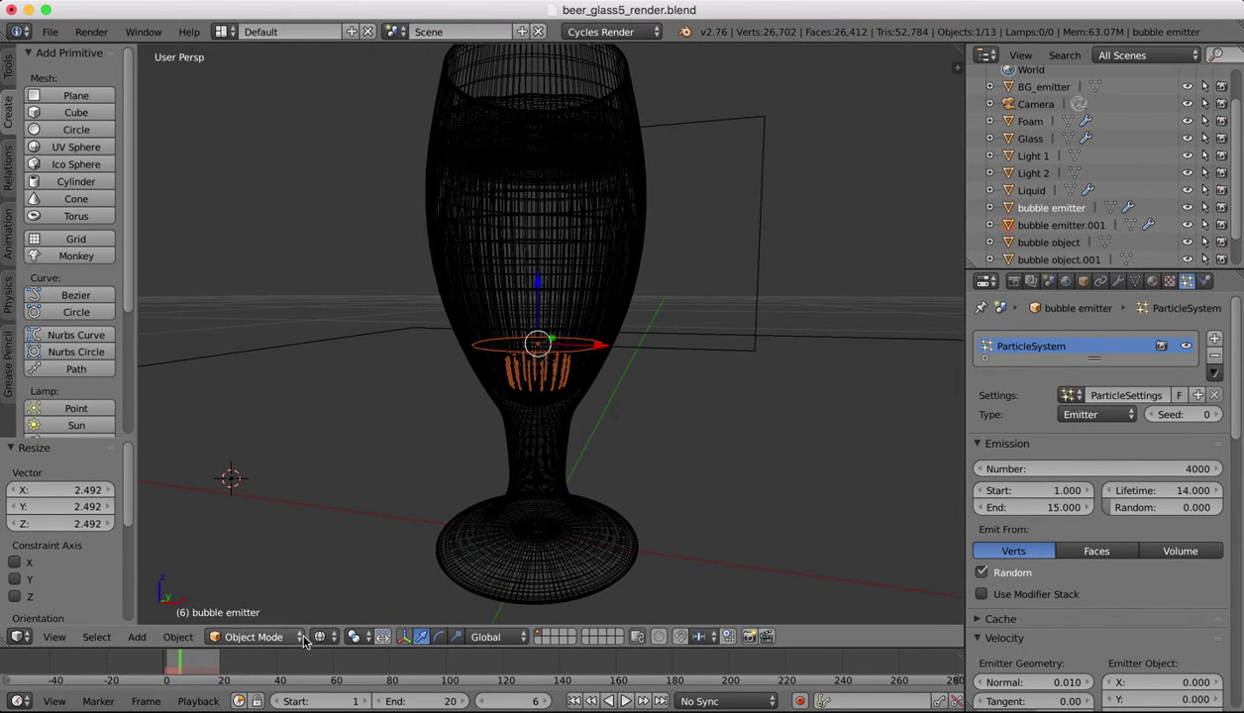
Step: Rewind to frame 0 and briefly play the bubble animation
mouse_move(193, 670)
left_mouse_down()
mouse_move(103, 666)
mouse_move(167, 670)
left_mouse_up()
left_click(625, 701)
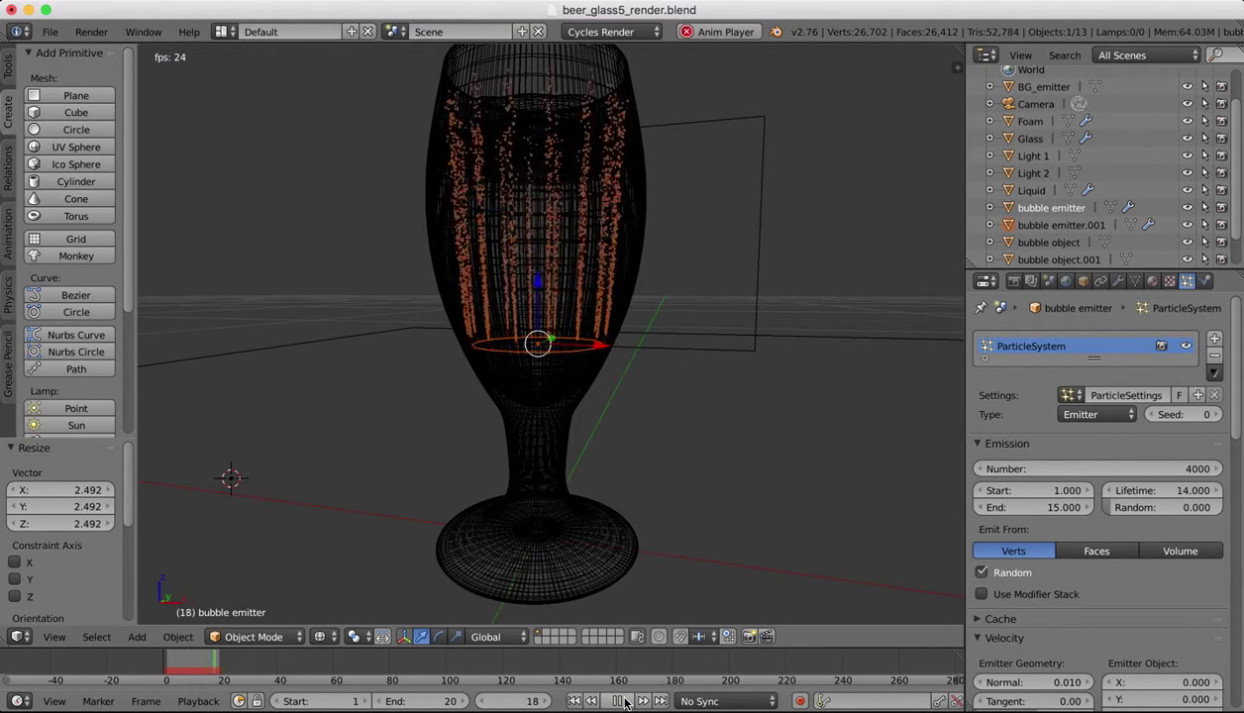
left_click(625, 701)
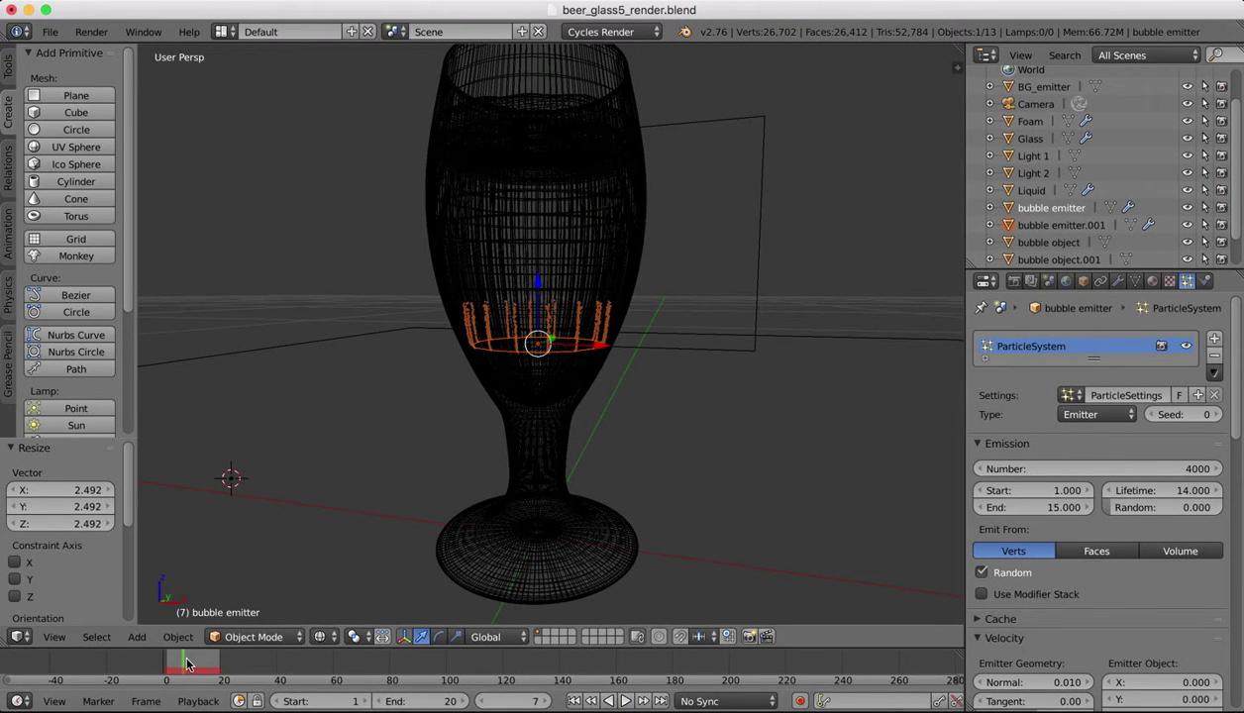
Step: Rename bubble emitter.001 to 'bubble emitter 2' and play the animation
left_click(1055, 227)
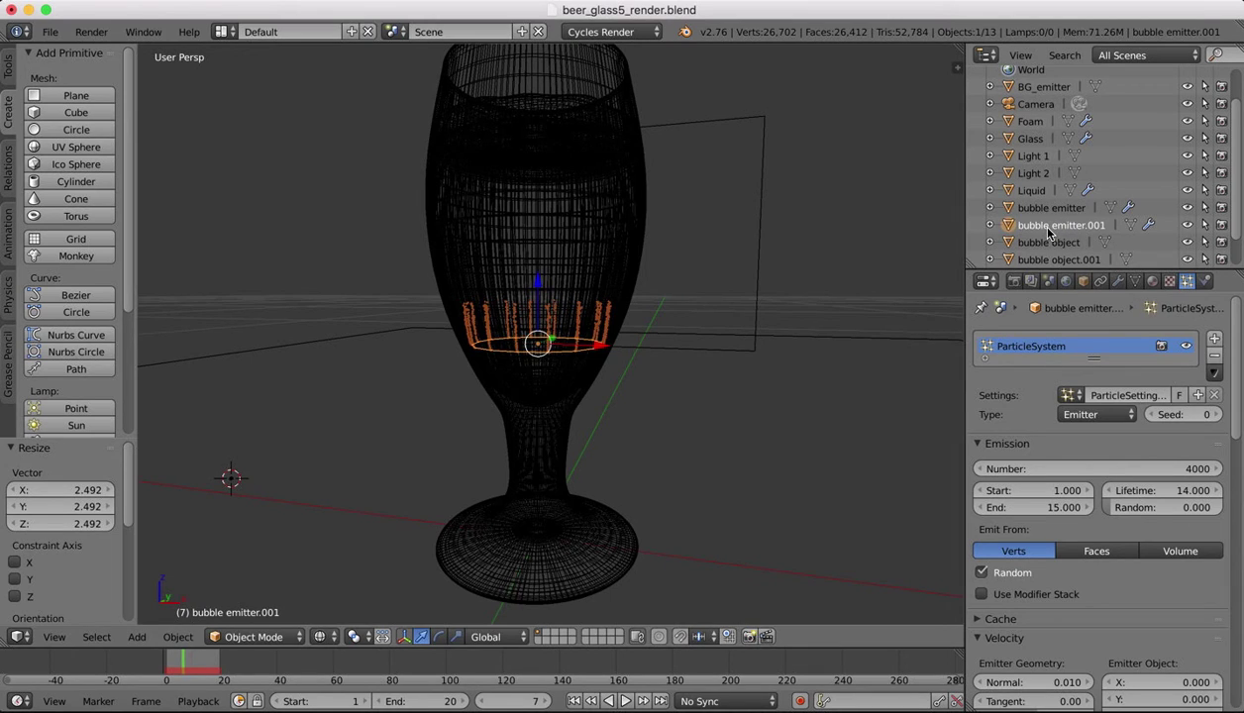
double_click(1048, 228)
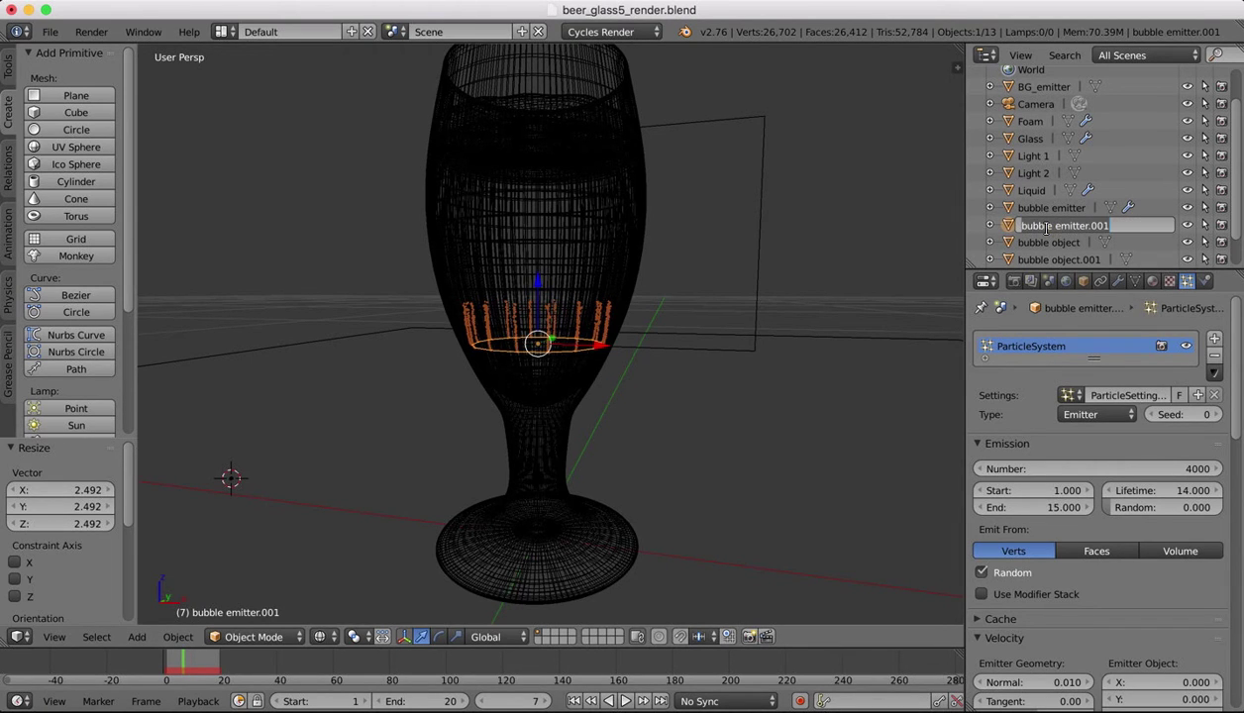
key("ctrl+a")
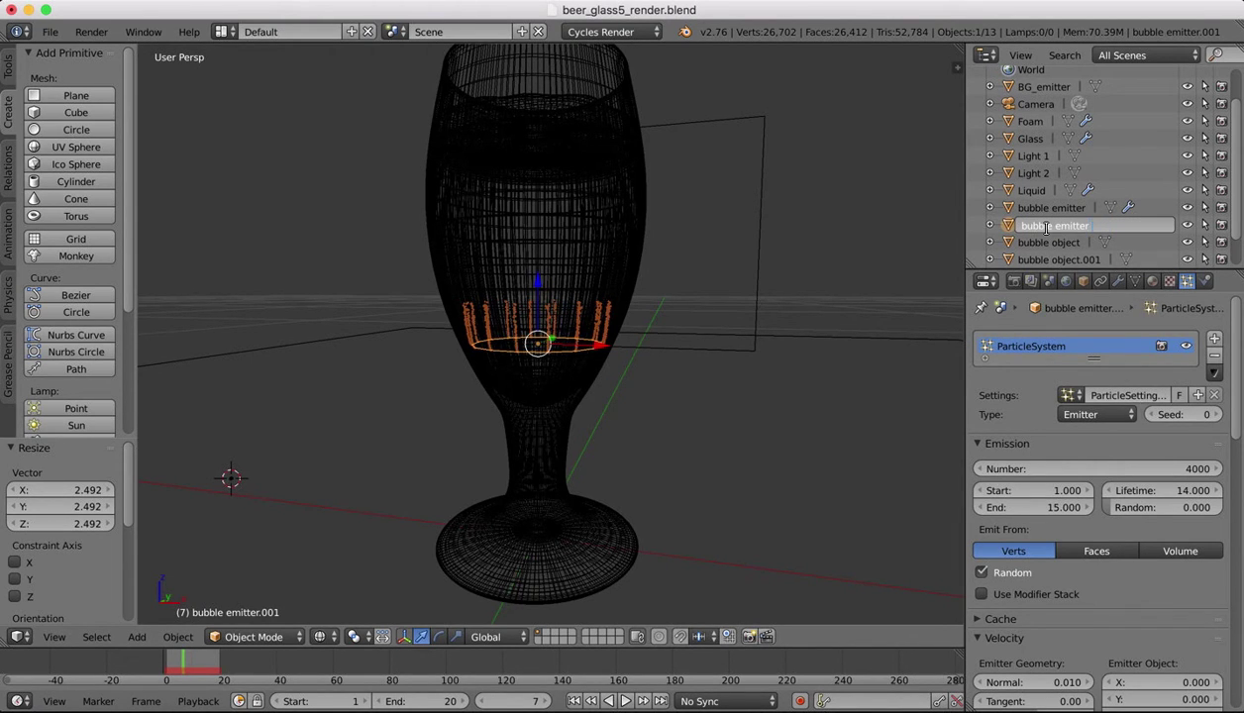
type("2")
key("Return")
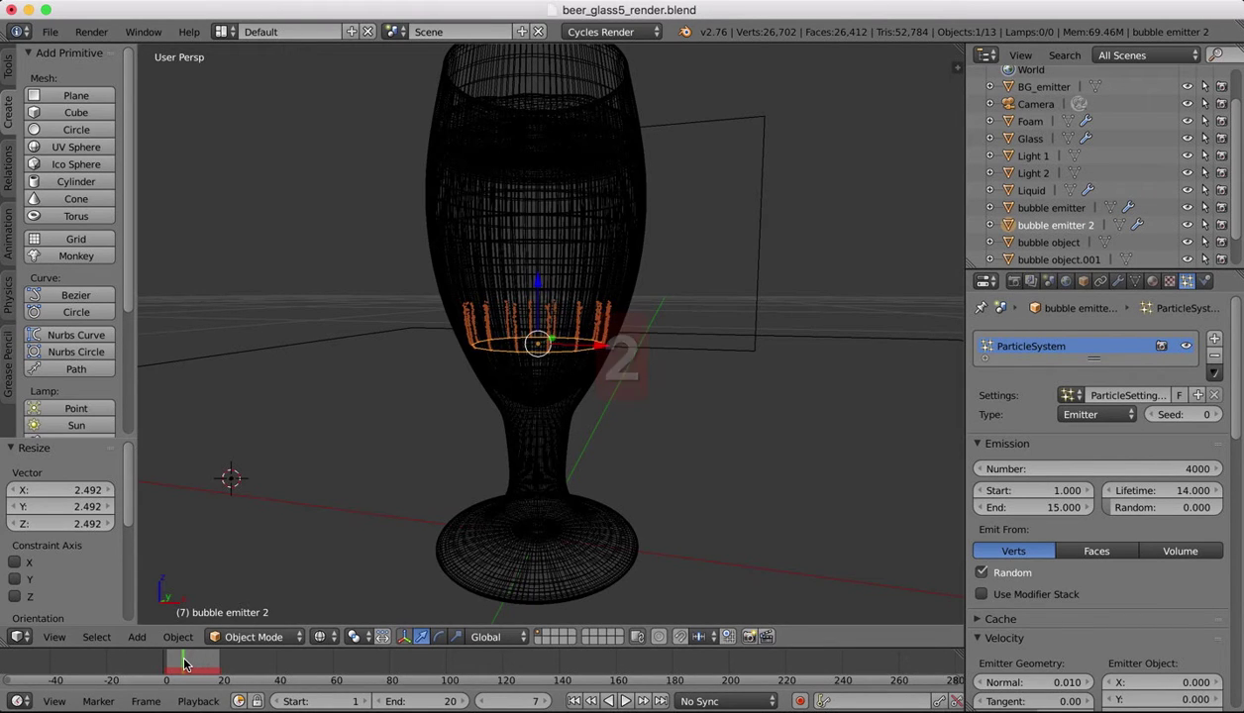
key("alt+a")
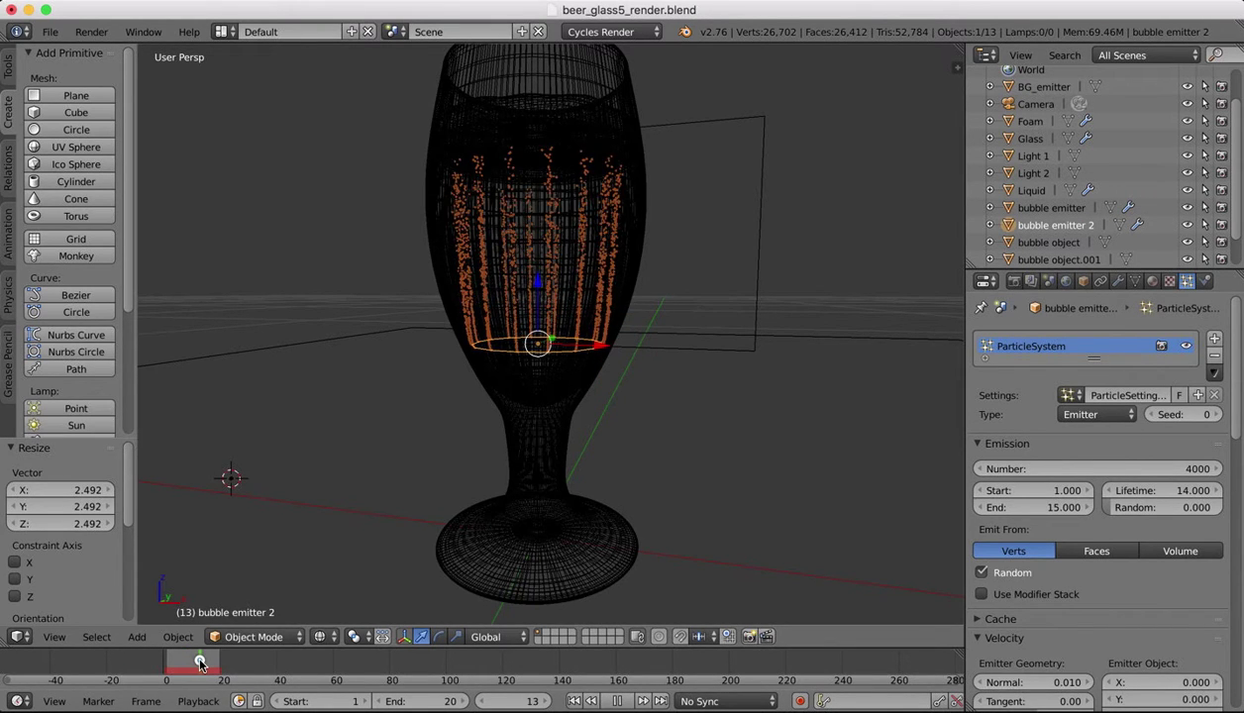
Step: Stop playback and set bubble emitter 2's particle Lifetime to 12
left_click(201, 661)
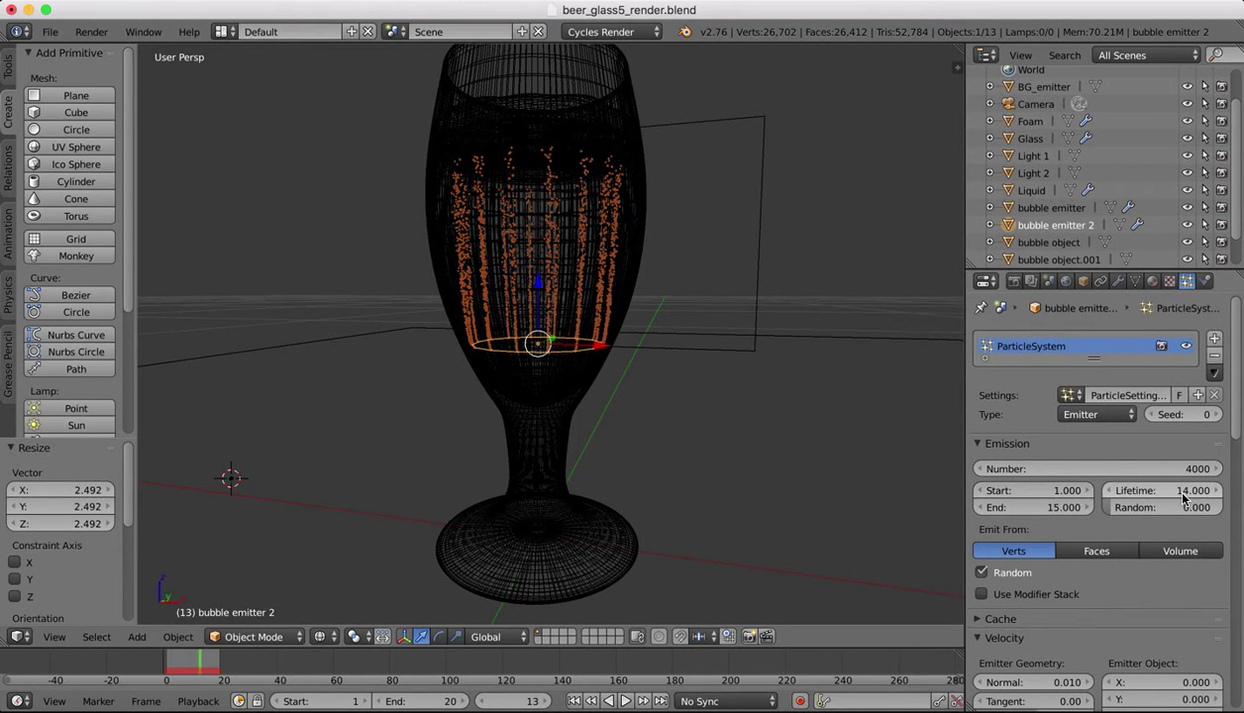
left_click(1183, 492)
type("12")
key("Return")
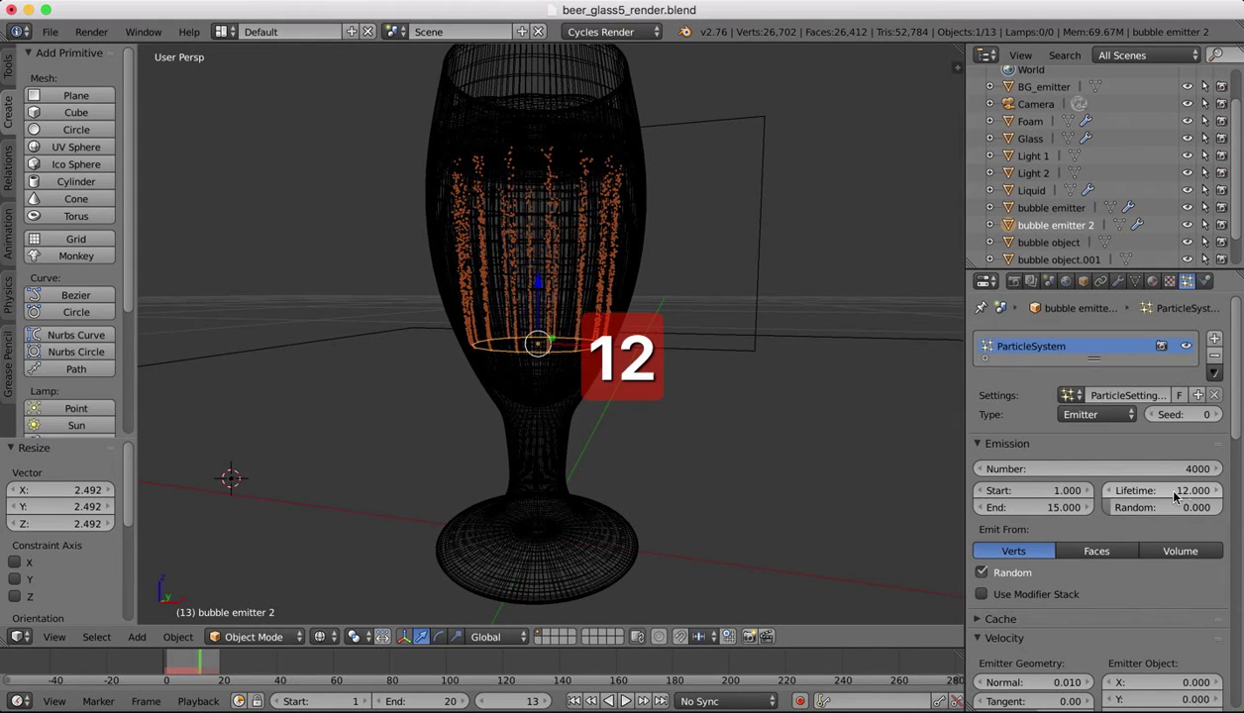
Step: Try an emission End frame of 13 and play to check the bubbles
left_click(1061, 509)
type("13")
key("Return")
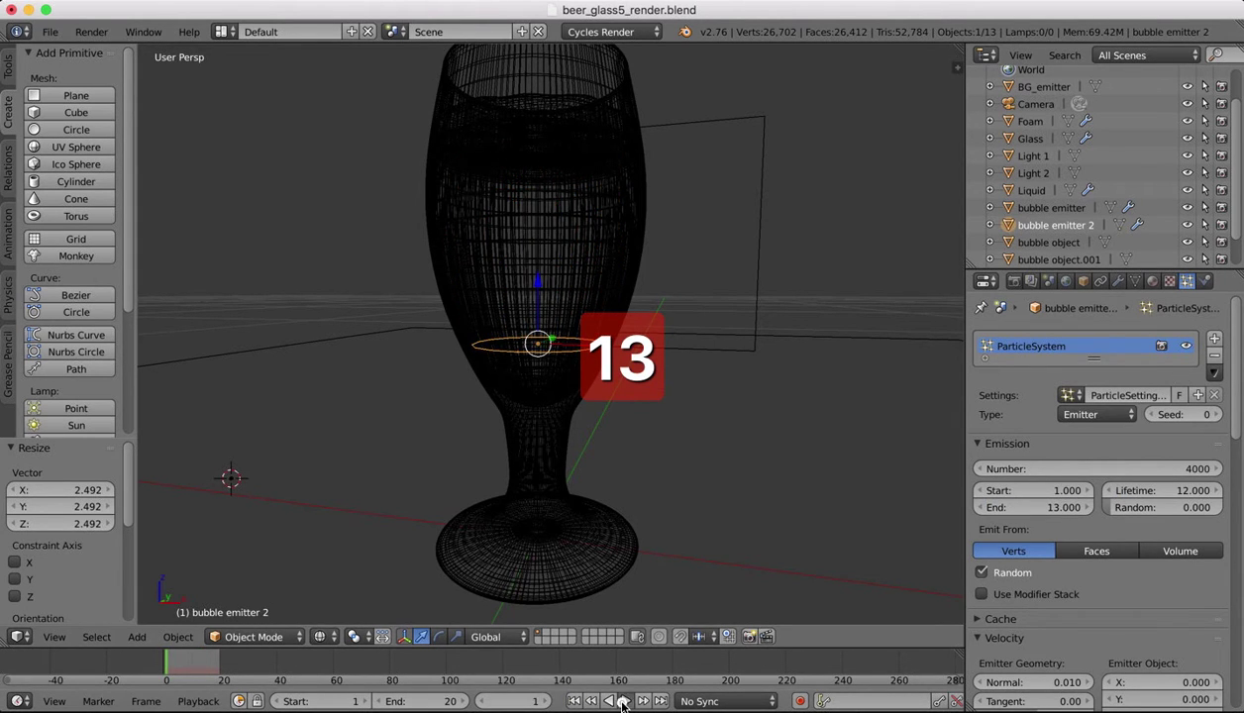
left_click(625, 702)
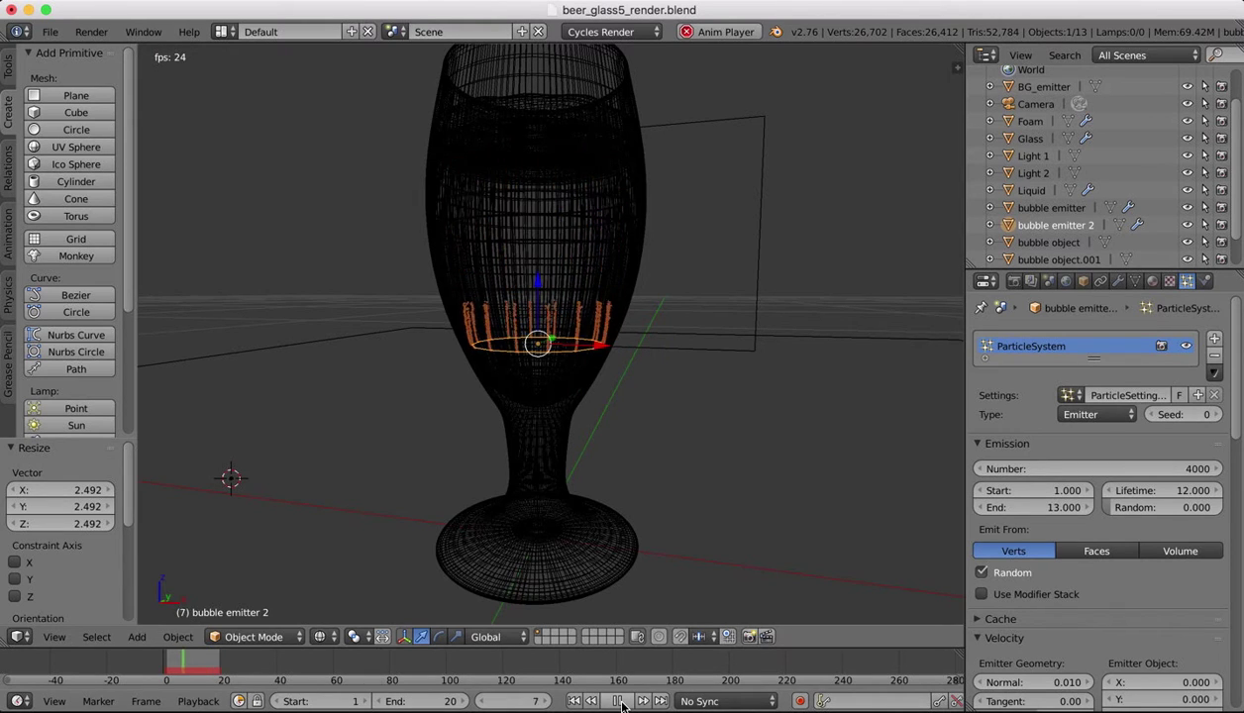
left_click(621, 702)
Step: Restore emission End to 15 and replay from frame 1, stopping at frame 12
left_click(1051, 505)
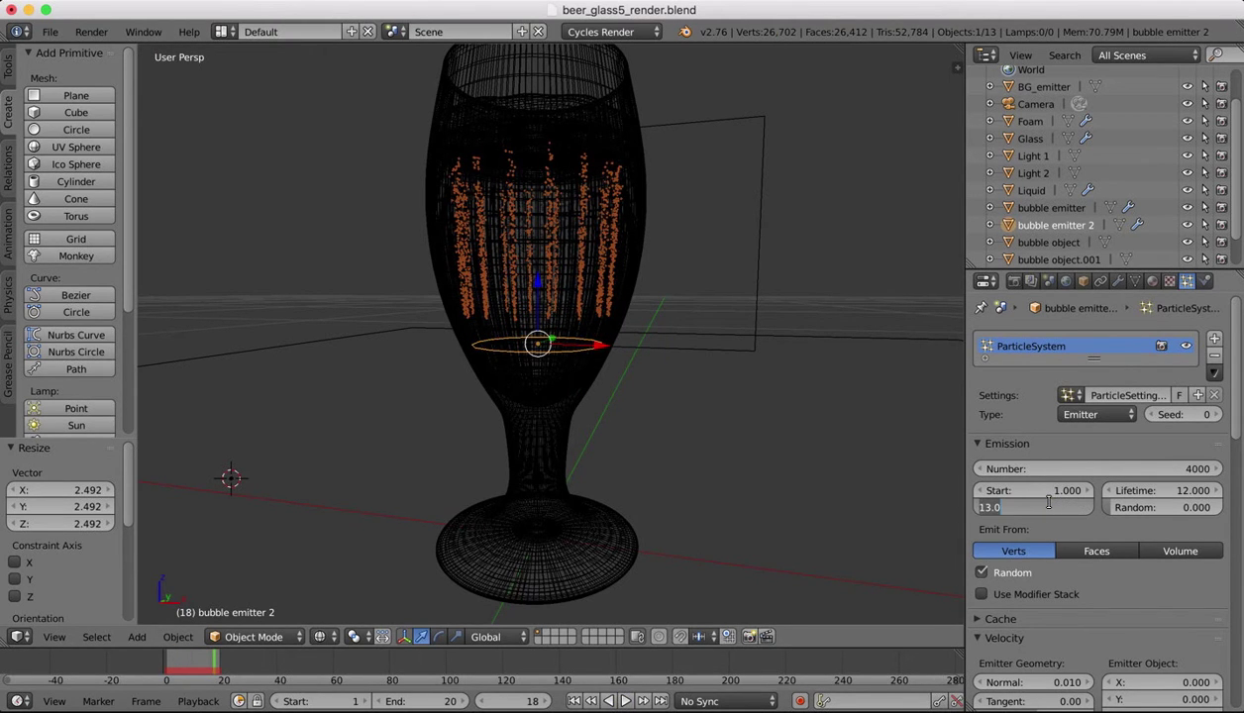
type("15")
key("Return")
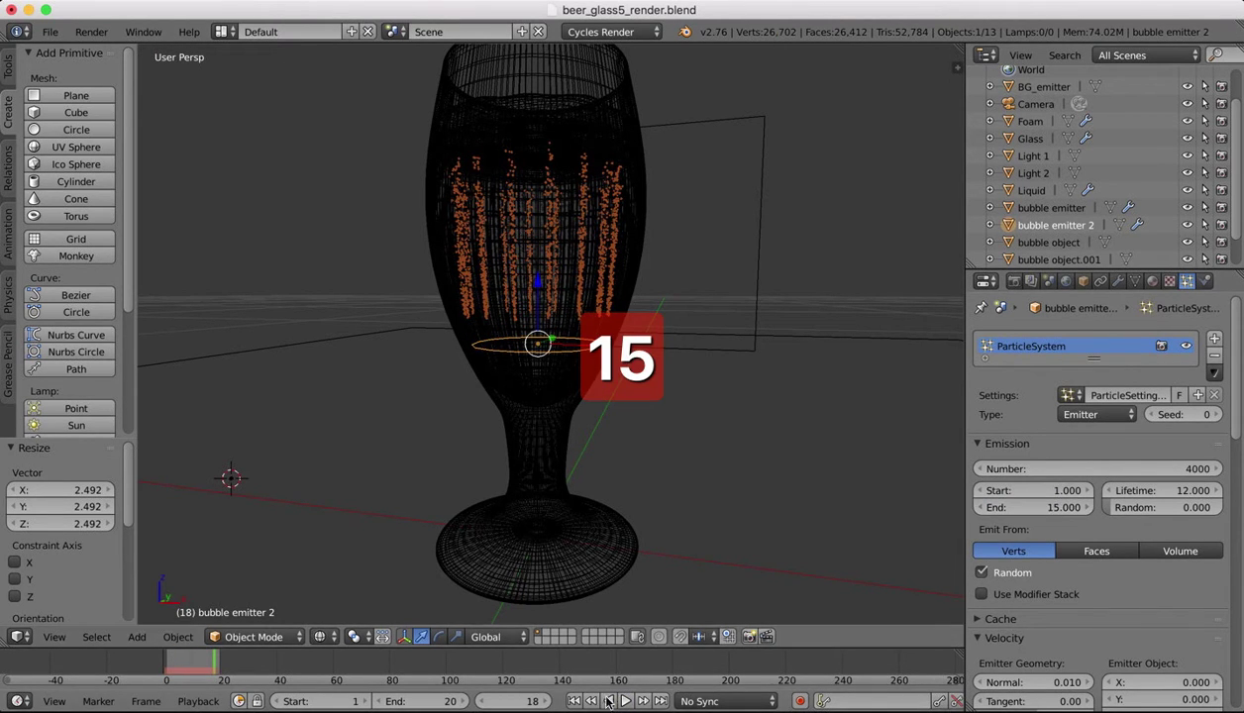
left_click(574, 701)
left_click(624, 701)
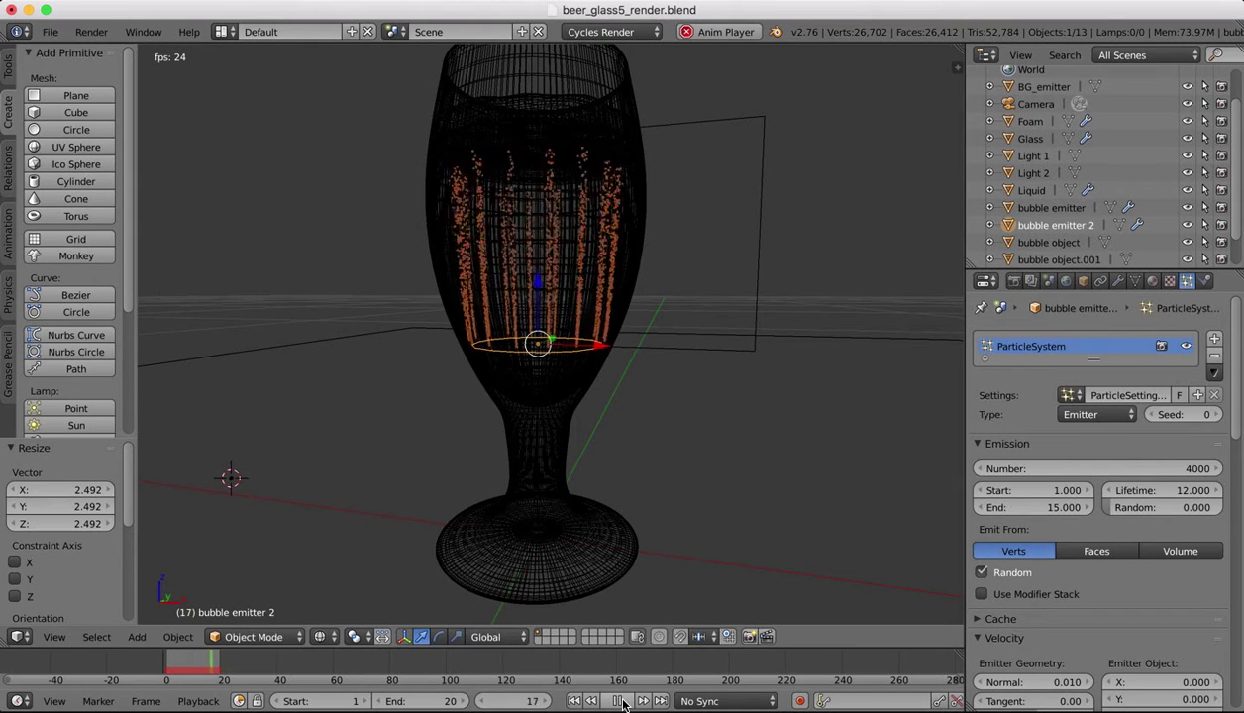
left_click(621, 701)
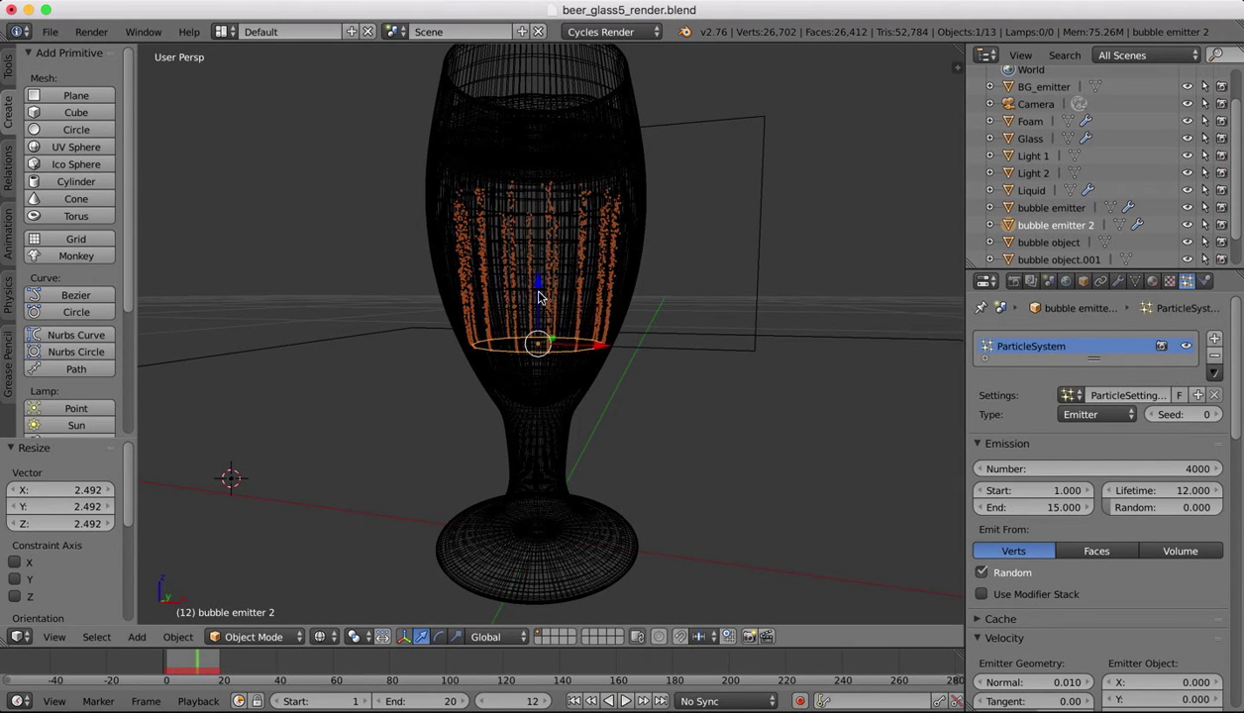
scroll(616, 299, "down", 5)
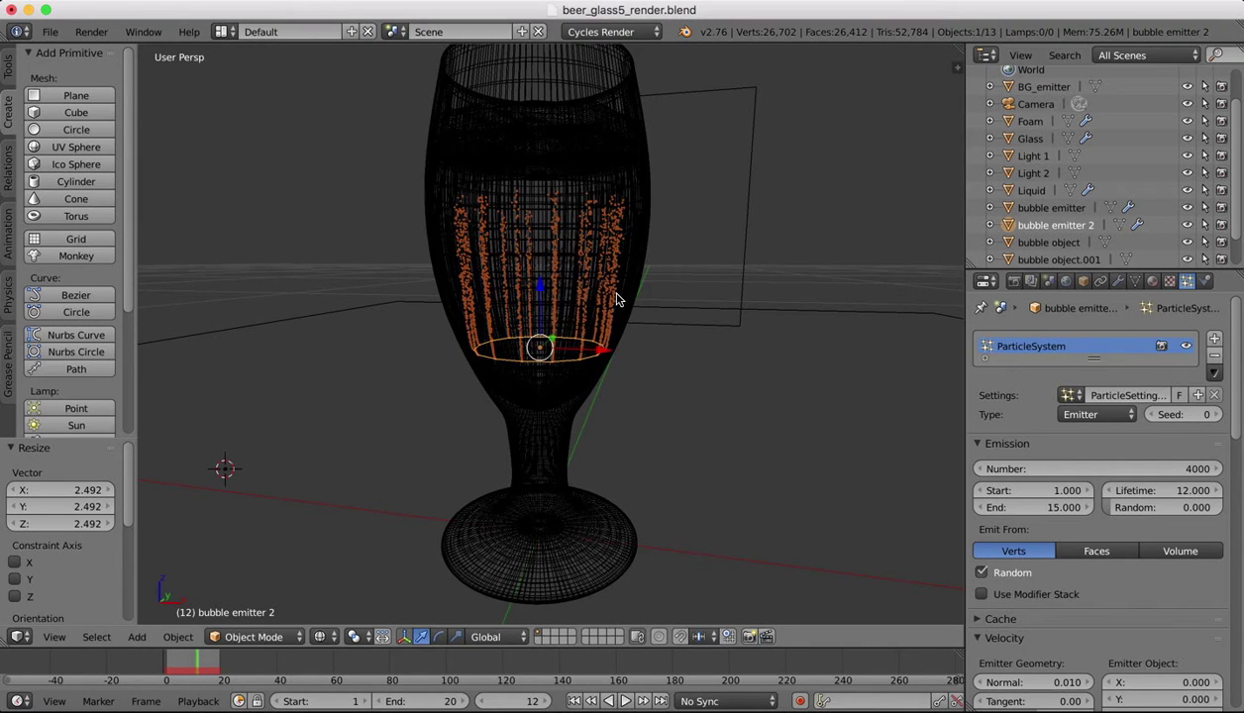
Step: Paste a copy of the emitter, raise it slightly in Z and scale it to 1.346
key("super+c")
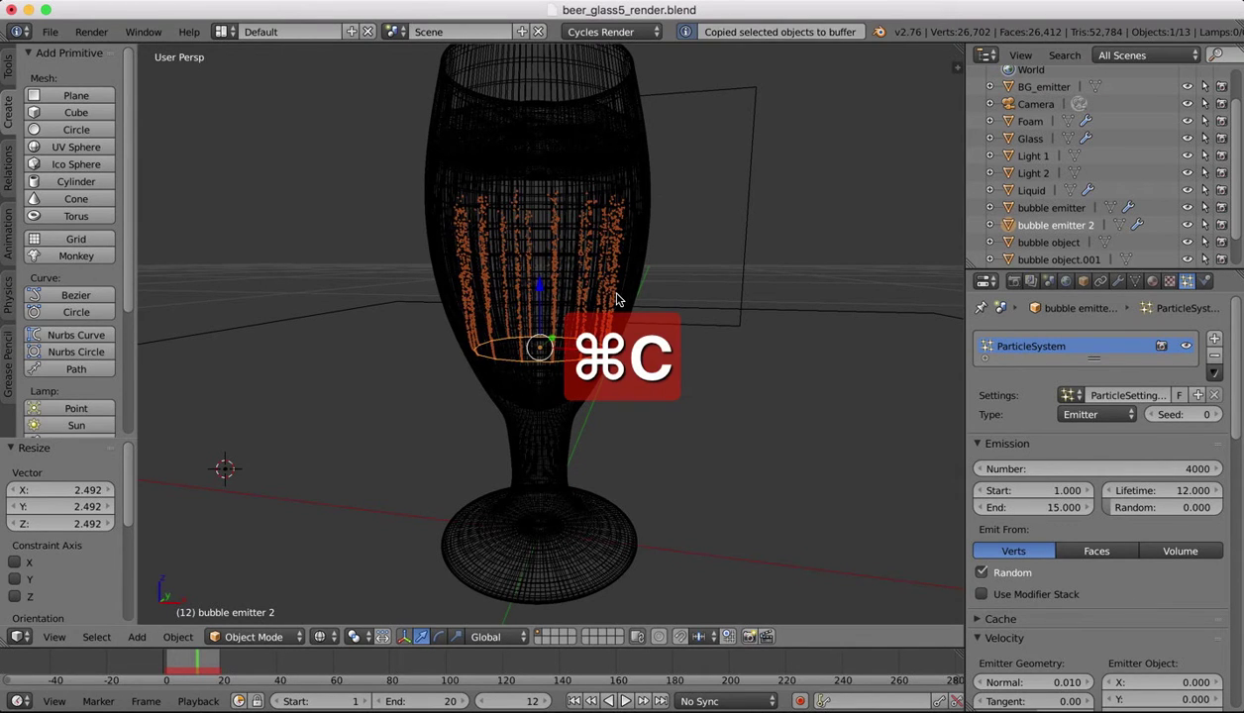
key("super+v")
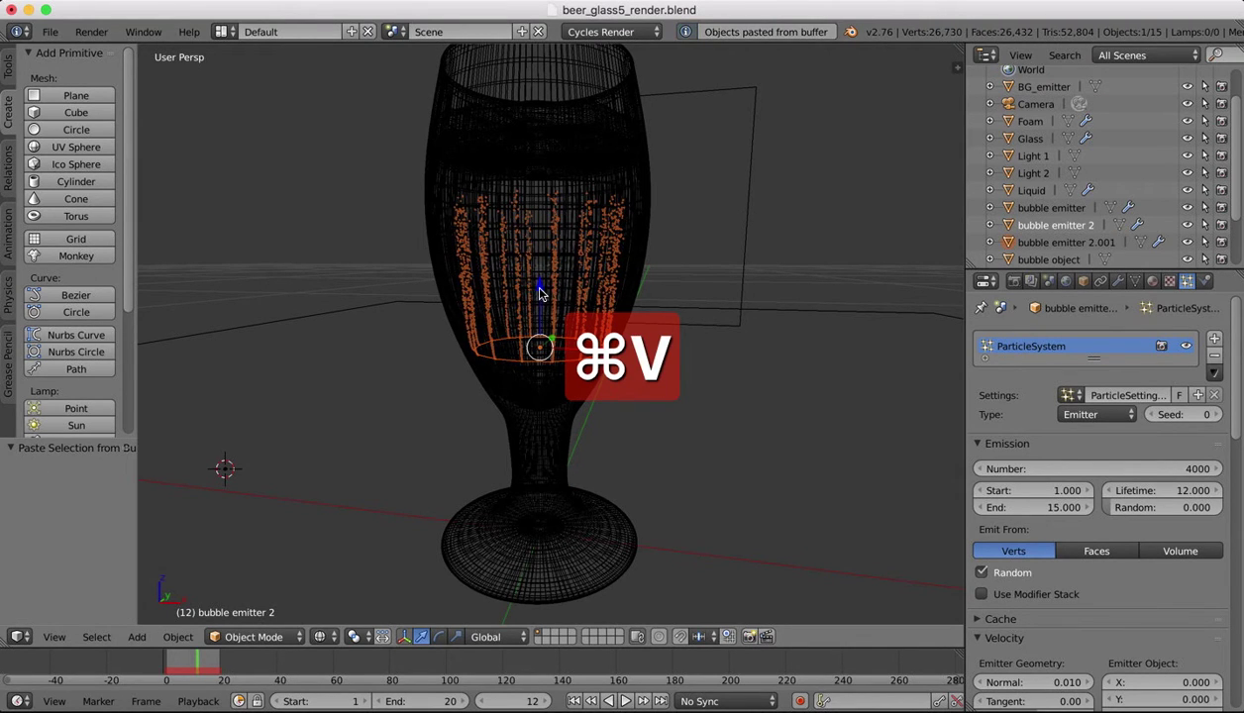
left_click_drag(540, 293, 536, 247)
scroll(536, 247, "down", 5)
key("s")
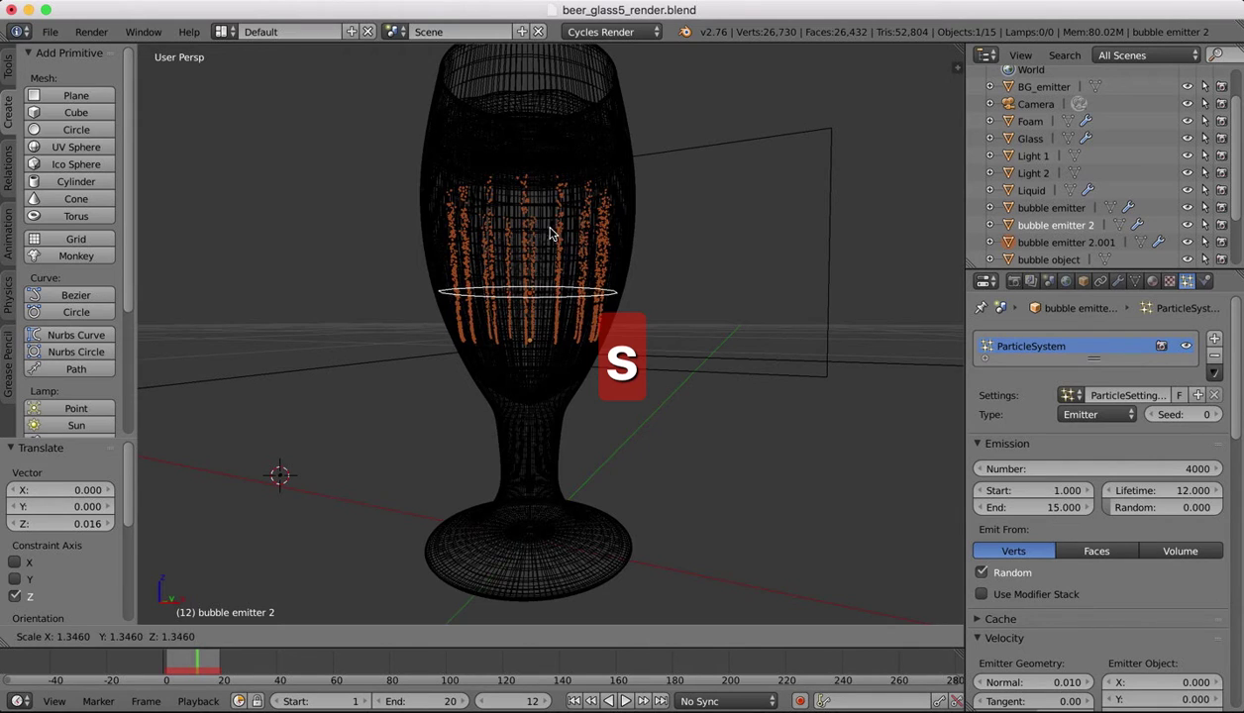
left_click(552, 234)
scroll(552, 234, "down", 5)
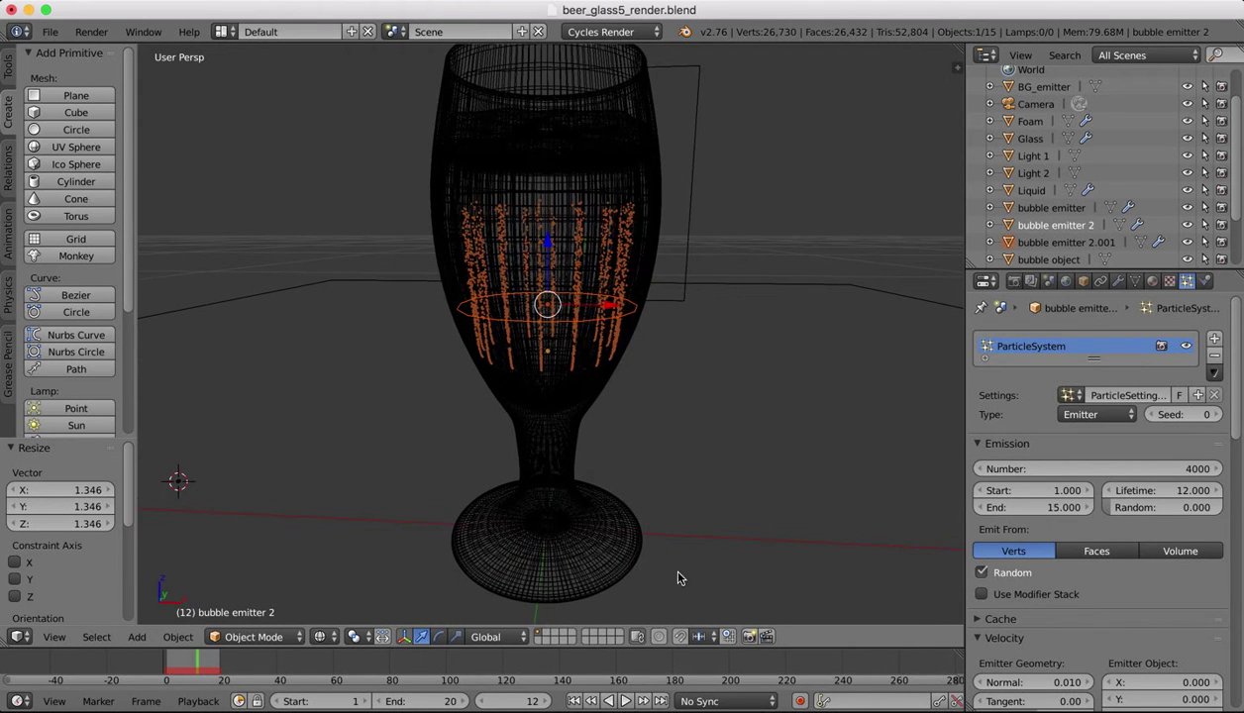
Step: Replay the animation from frame 1 and scrub back to frames 12 and 11
left_click(574, 701)
left_click(626, 701)
left_click(630, 703)
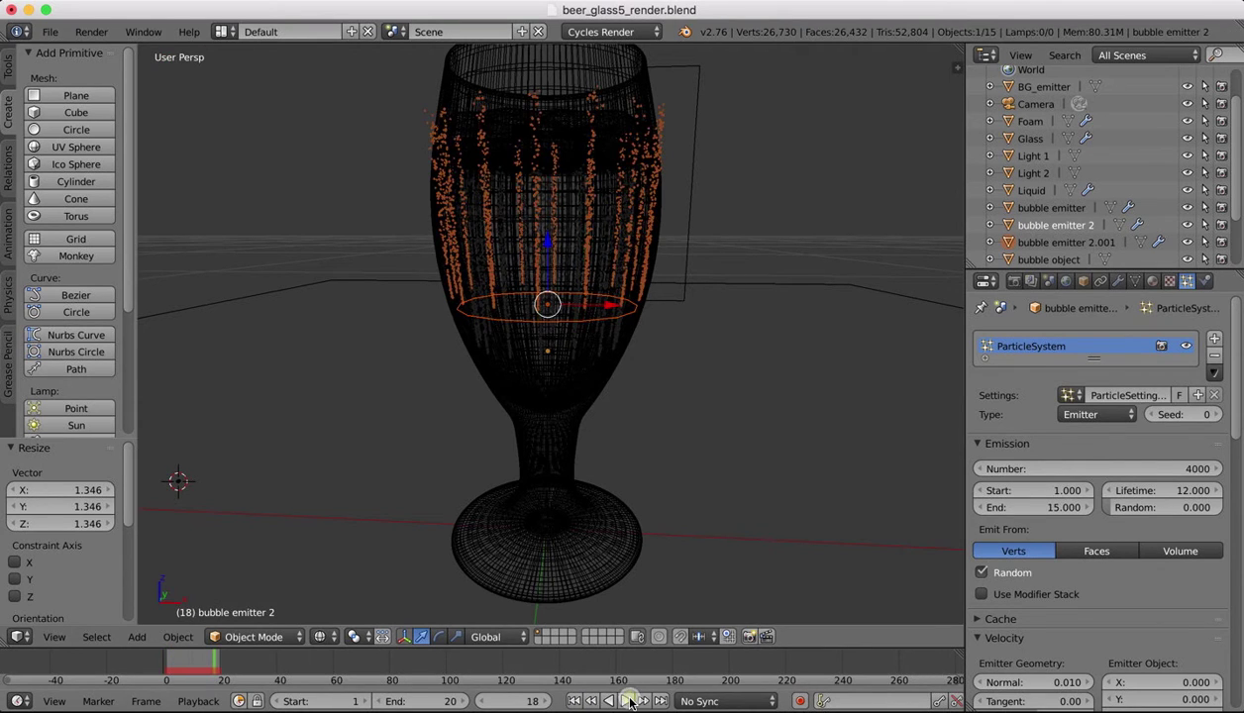
key("alt+a")
left_click_drag(204, 662, 196, 665)
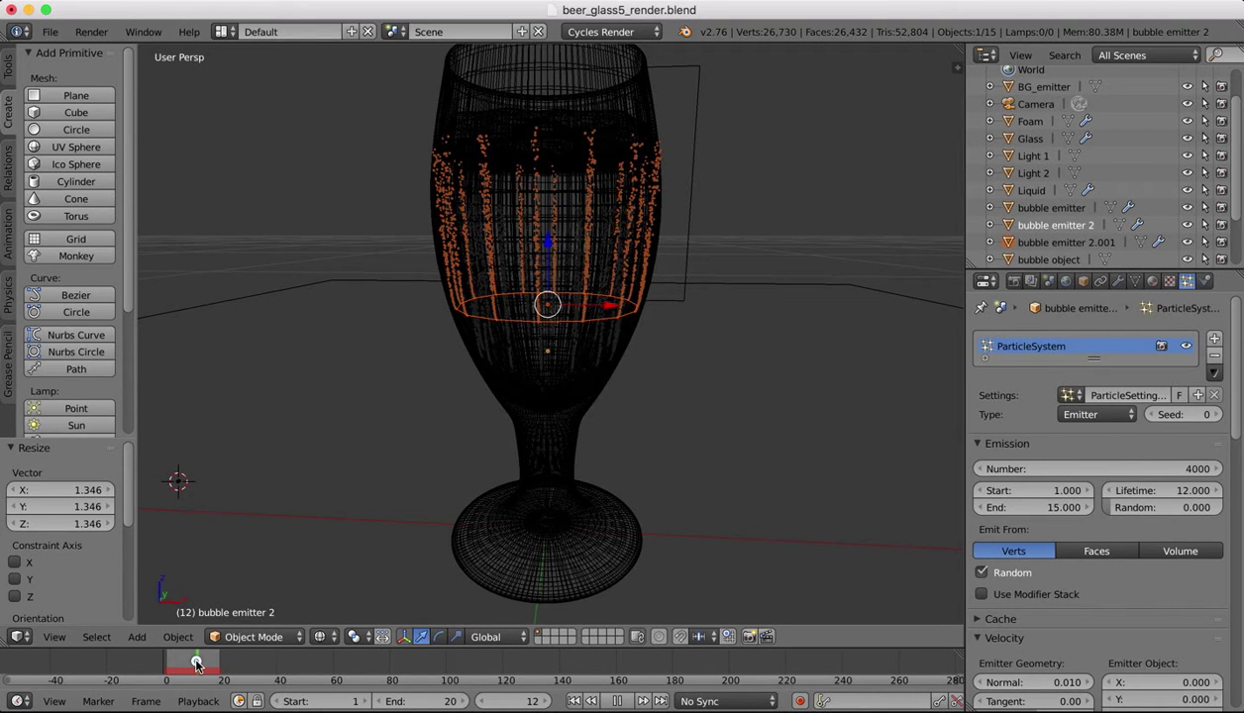
middle_click_drag(578, 287, 580, 289)
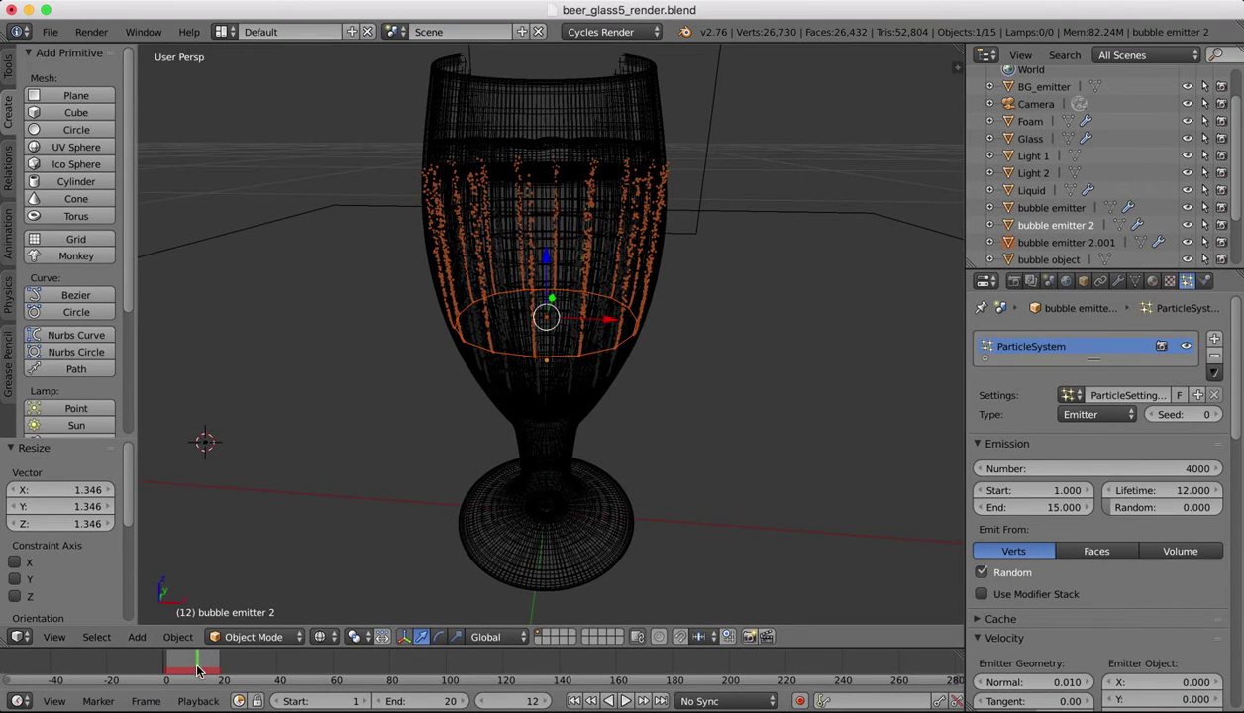
left_click_drag(199, 664, 195, 665)
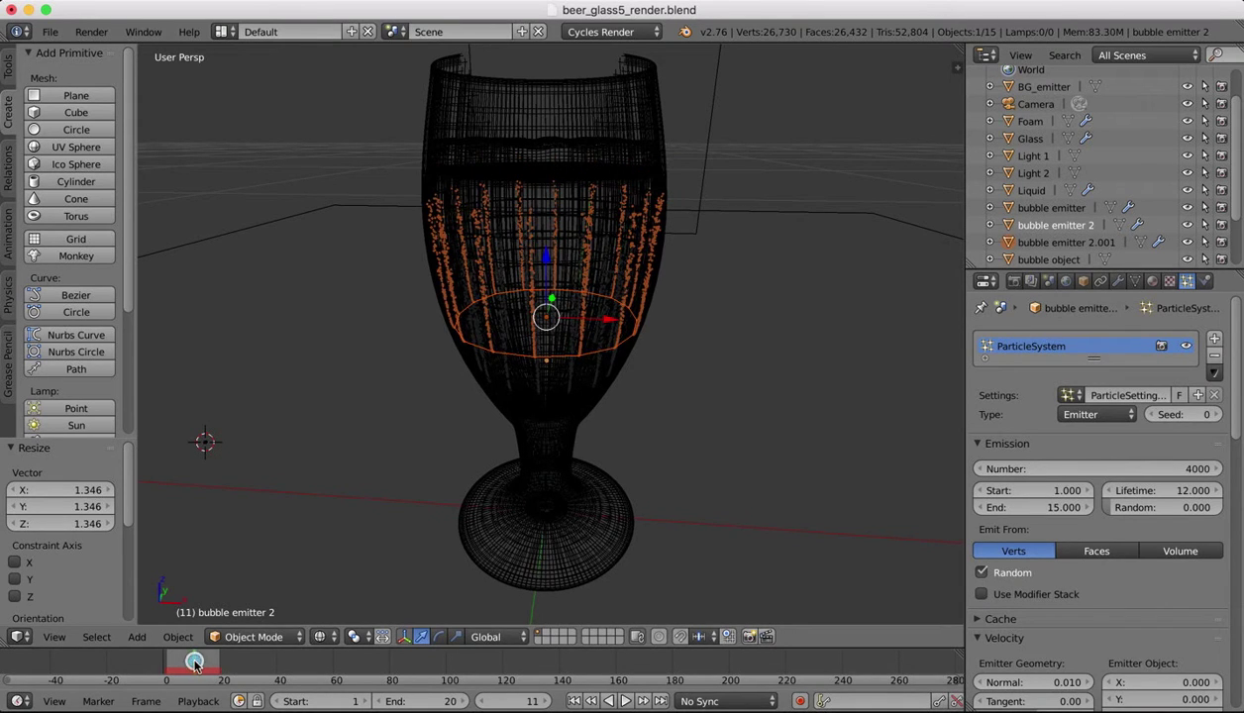
Step: Set the particle Lifetime to 10 and replay the animation from the start
left_click(1194, 491)
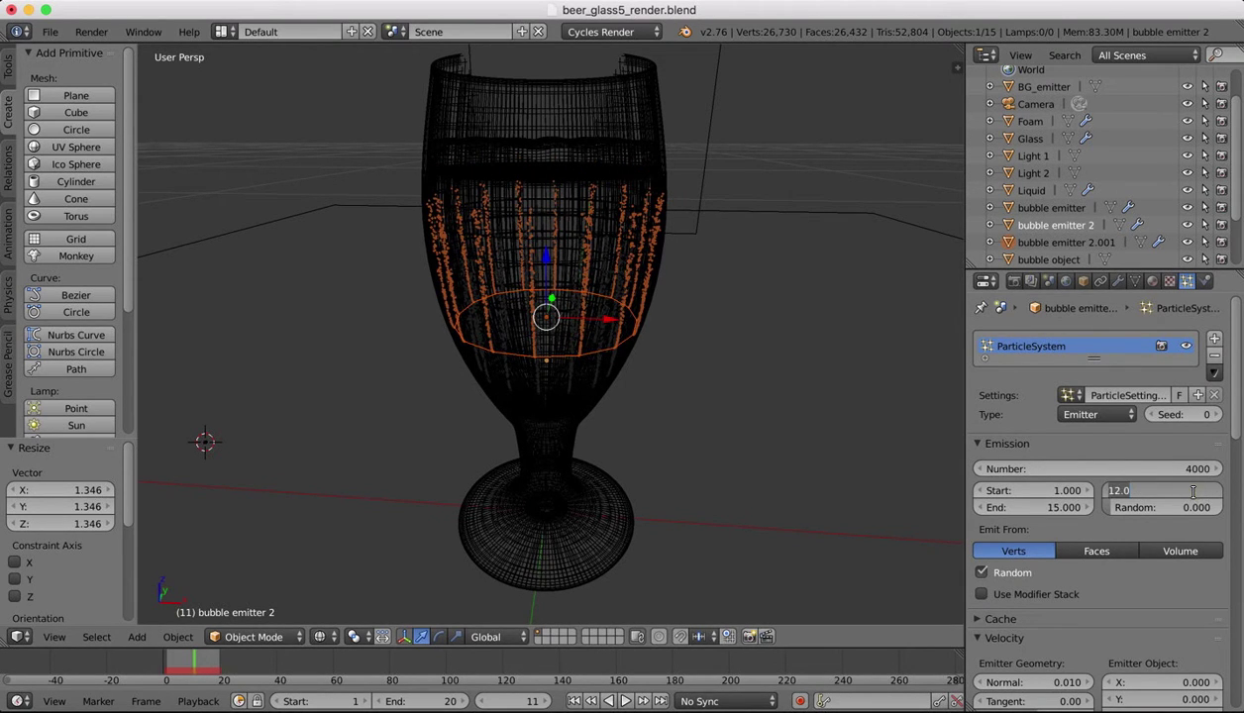
type("10")
key("Return")
left_click(574, 700)
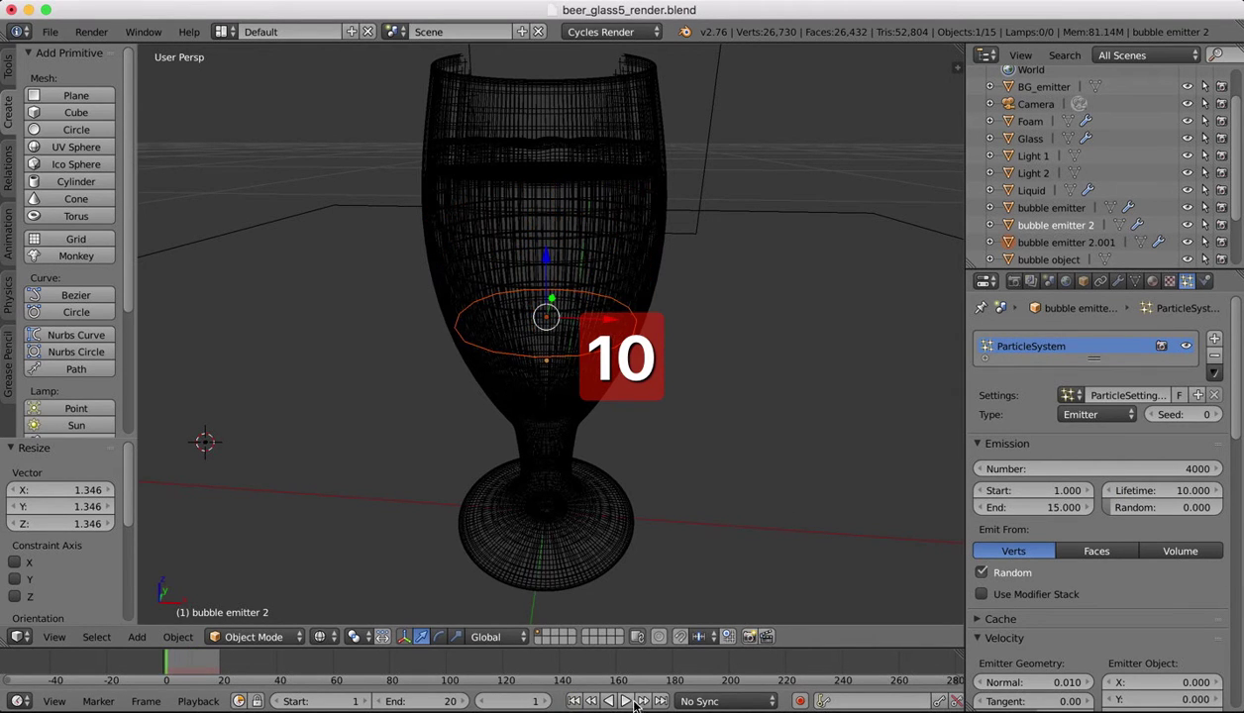
left_click(625, 700)
scroll(719, 420, "up", 5)
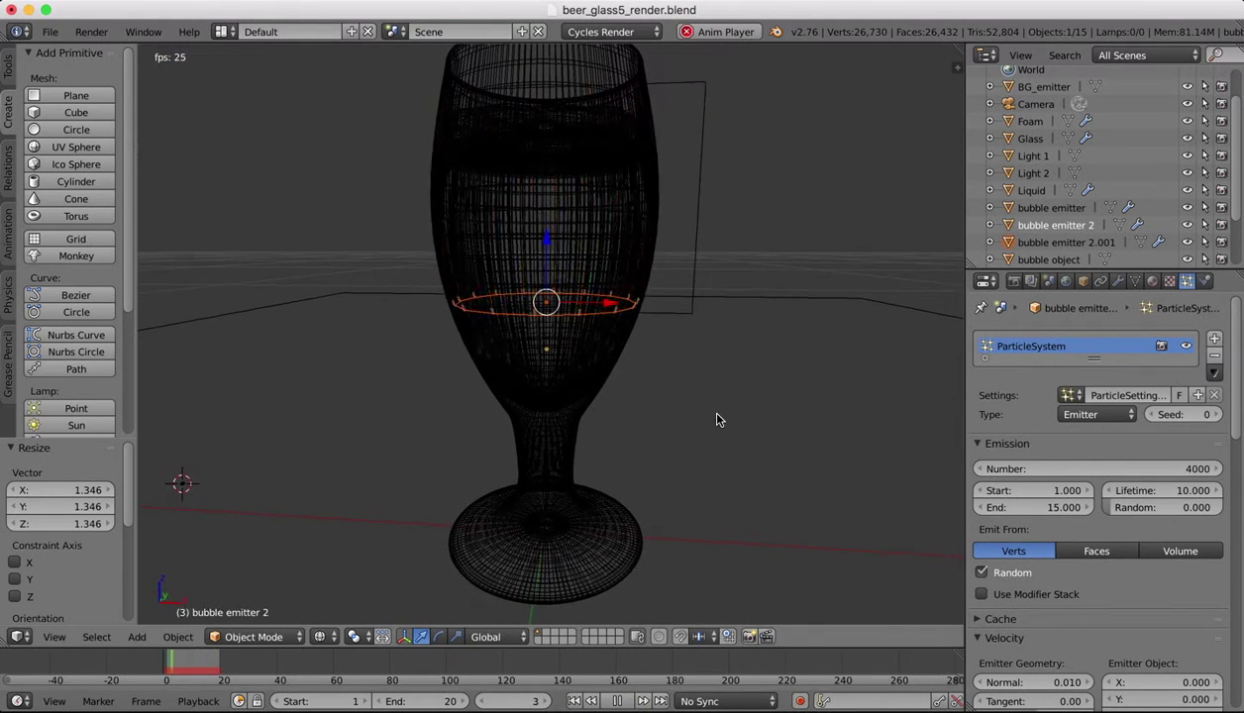
scroll(719, 420, "down", 5)
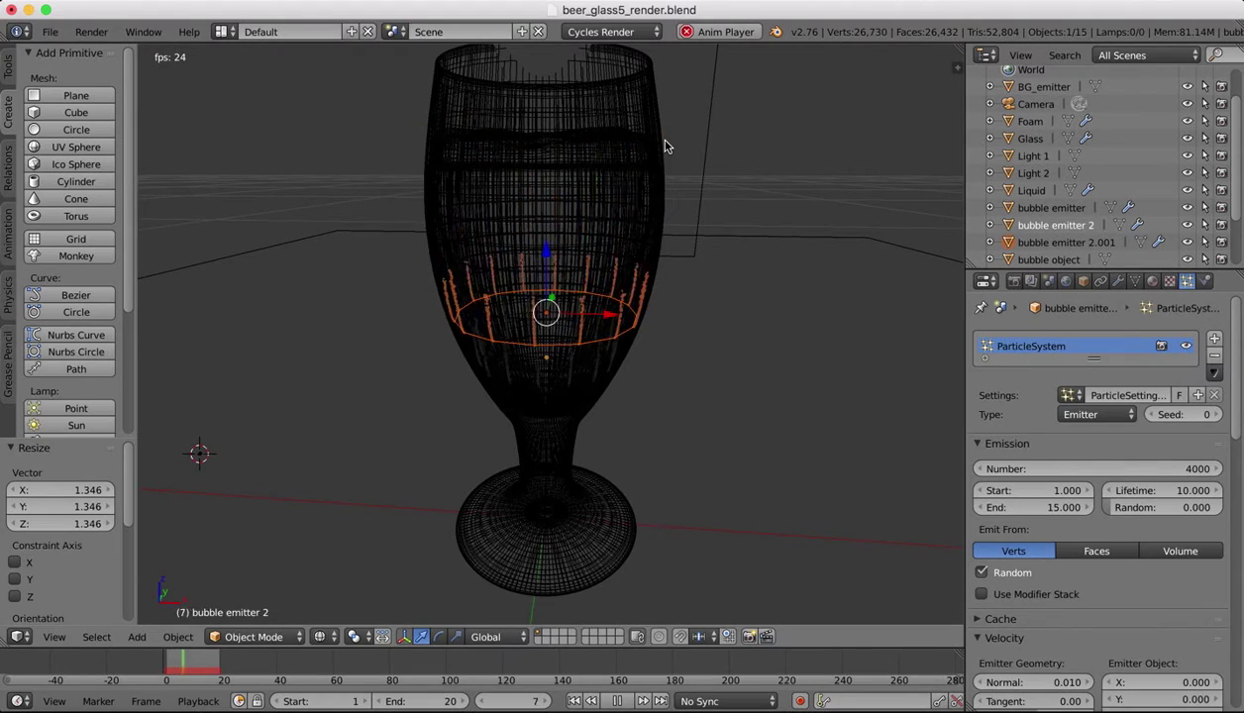
scroll(780, 311, "up", 3)
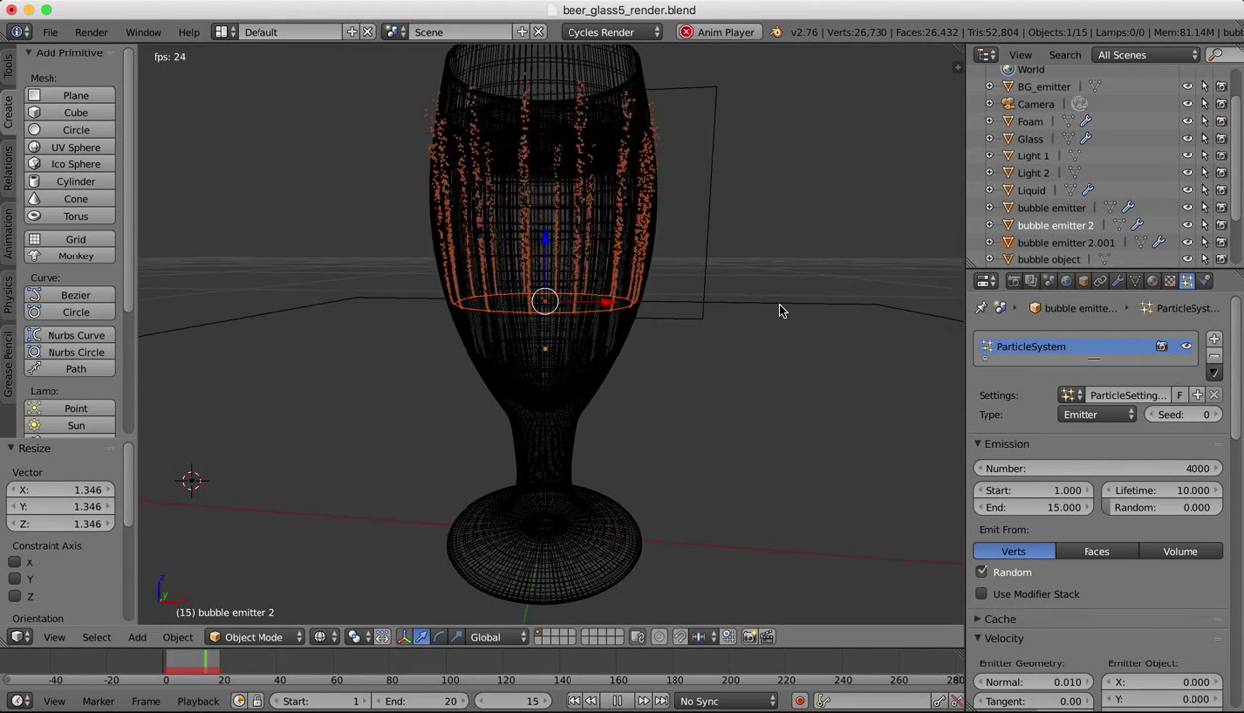
scroll(780, 311, "down", 3)
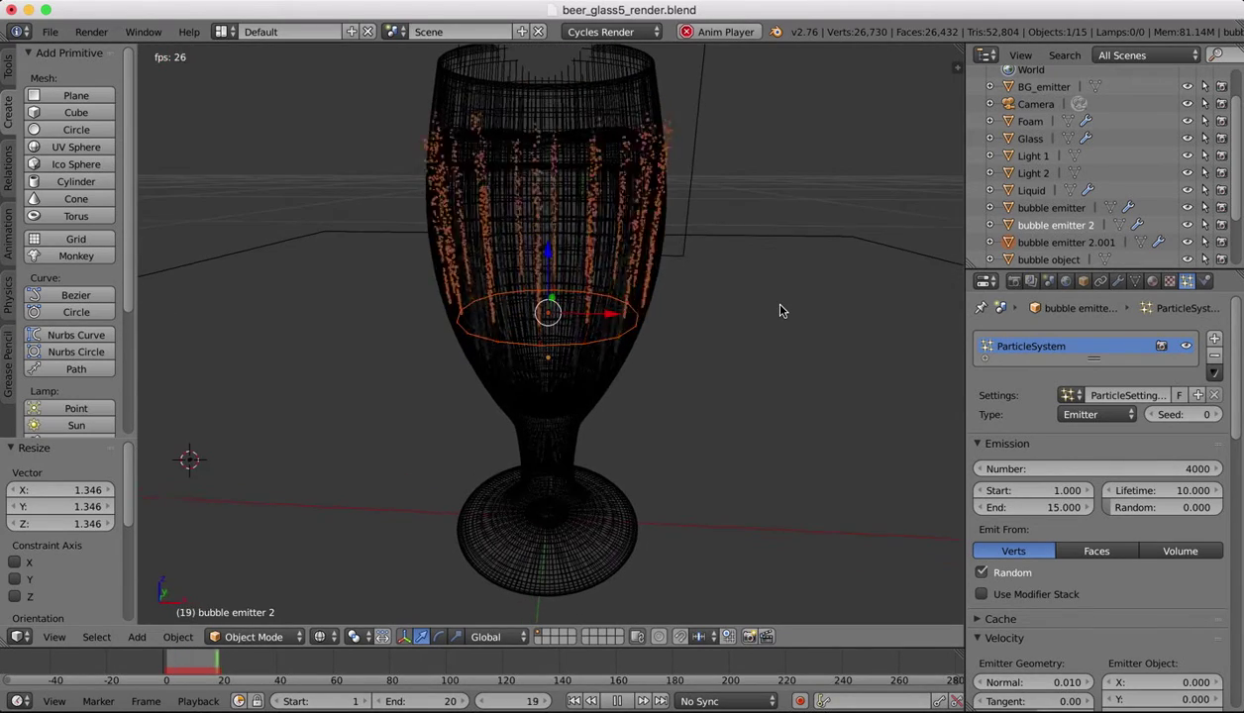
Step: Try a Lifetime of 8, then settle on 4 and replay from the first frame
left_click(1187, 493)
type("8")
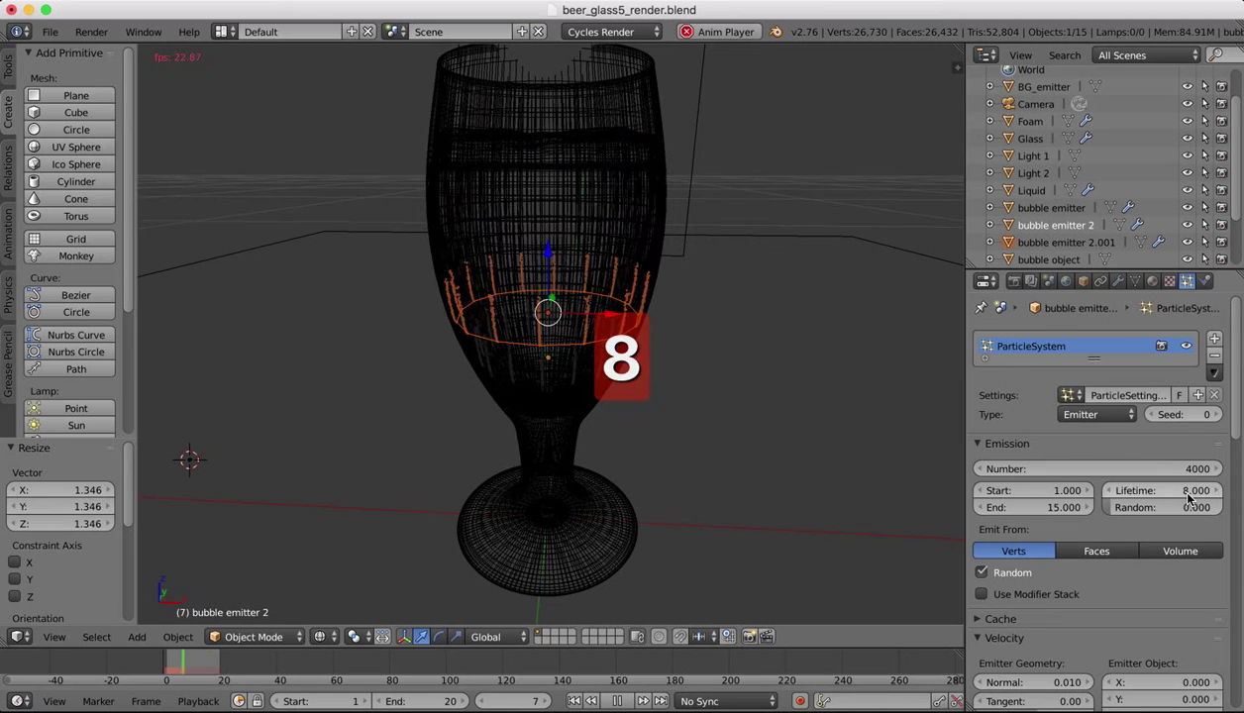
left_click(622, 702)
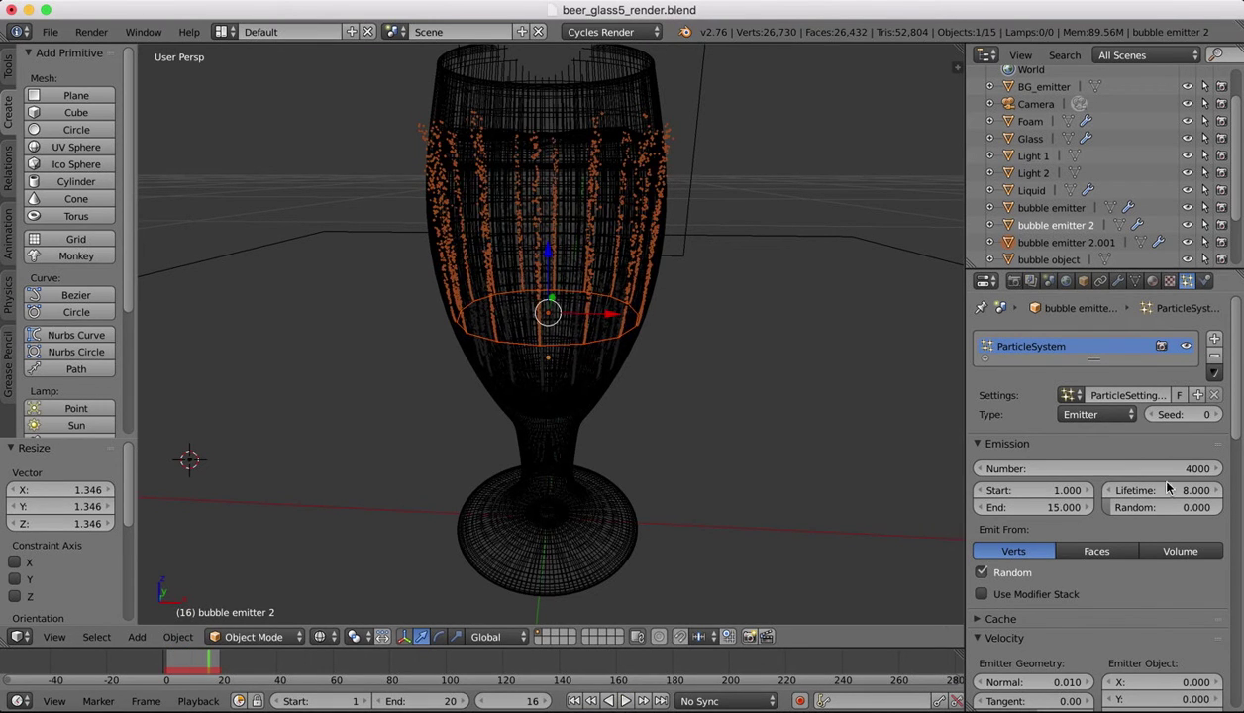
left_click(1182, 492)
type("4")
key("Return")
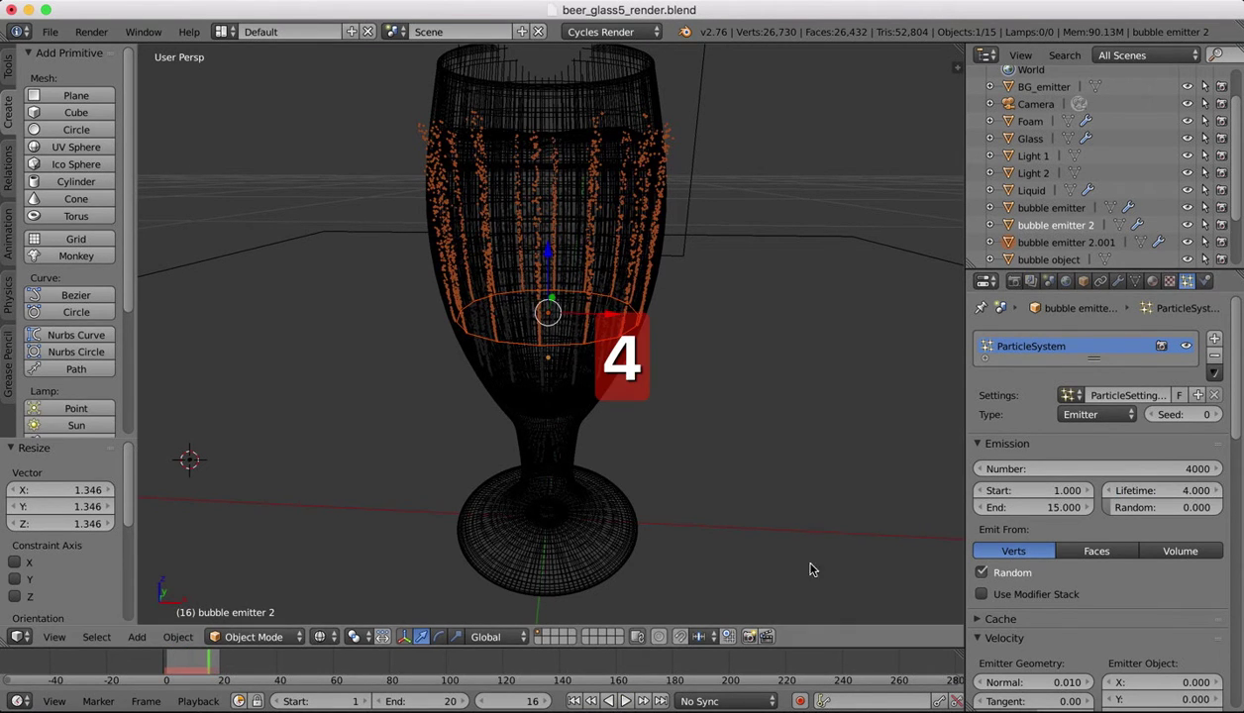
left_click(575, 702)
left_click(625, 702)
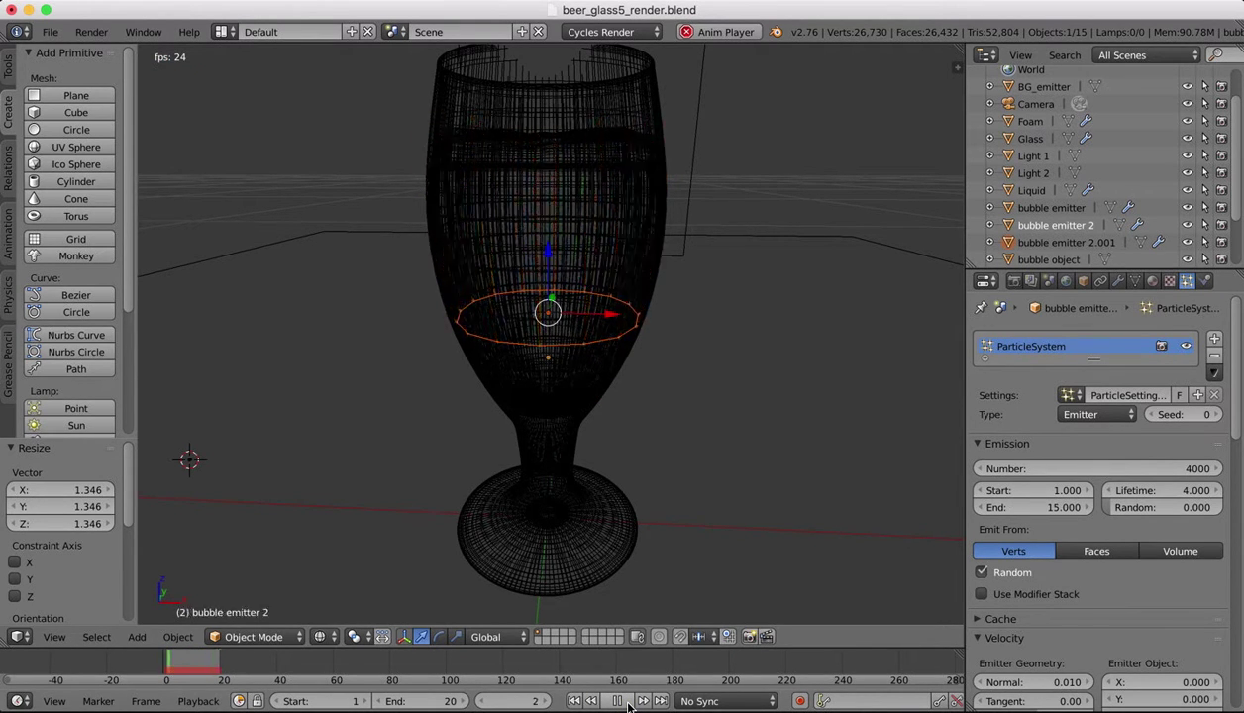
Step: Try a Tangent velocity of -0.18 and play the animation to preview it
left_click(620, 701)
scroll(1155, 597, "down", 5)
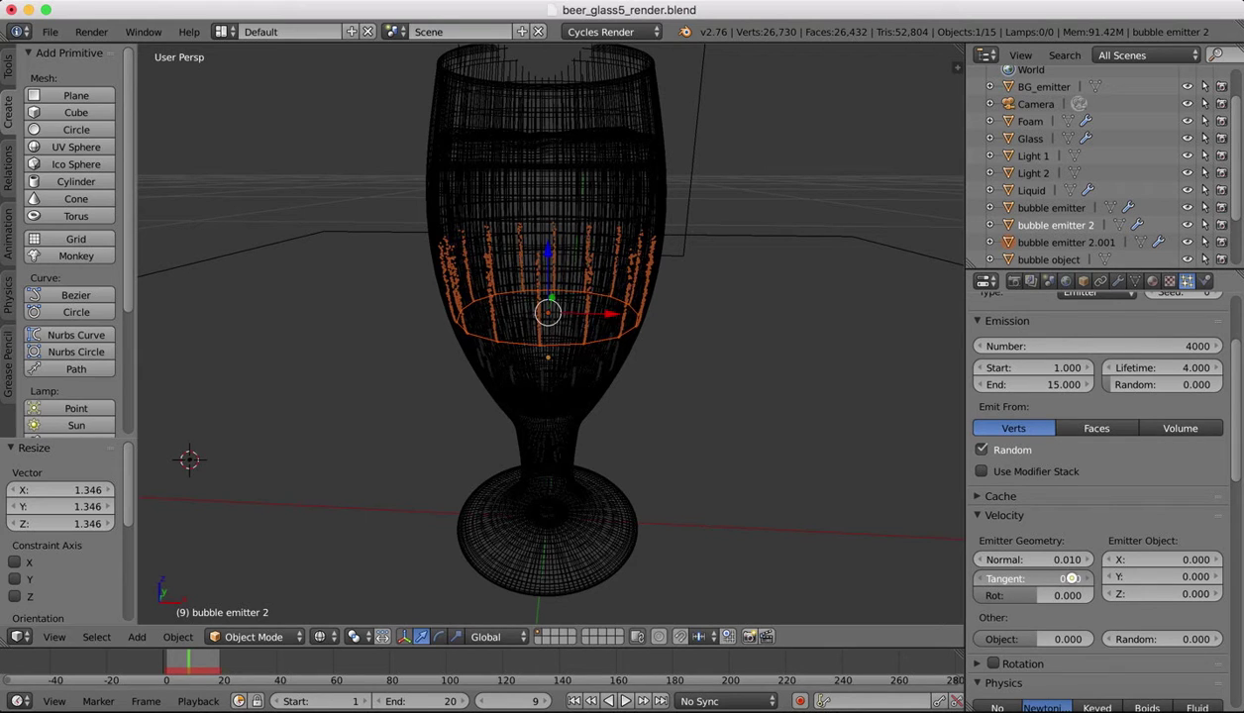
left_click_drag(1071, 579, 1068, 579)
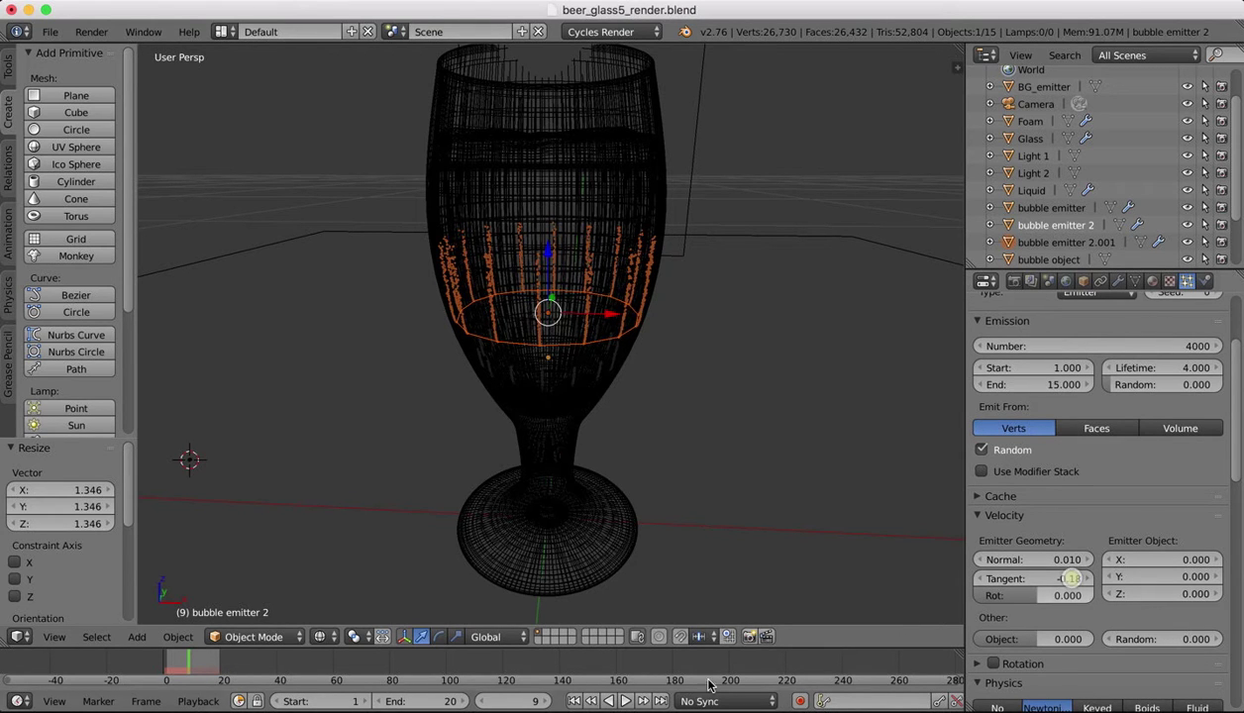
left_click(625, 701)
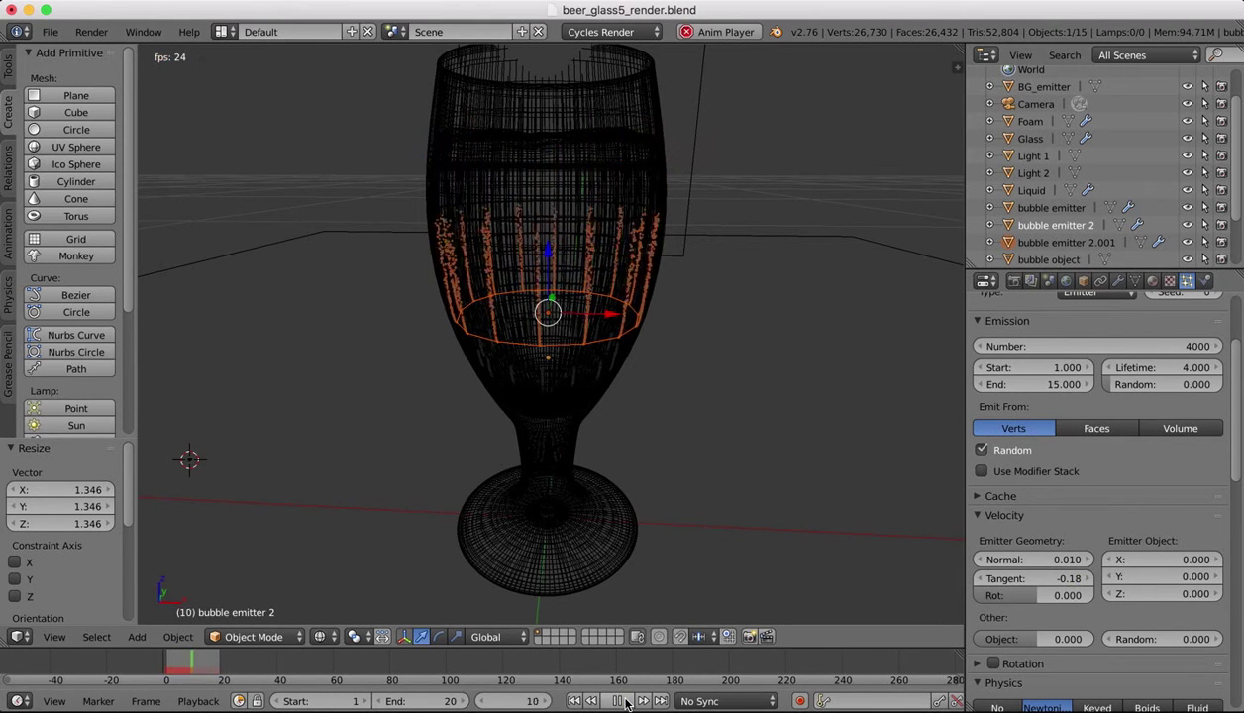
left_click(625, 702)
Step: Reset Tangent velocity to 0 and set Physics Brownian to 0
left_click(1052, 579)
type("0")
key("Return")
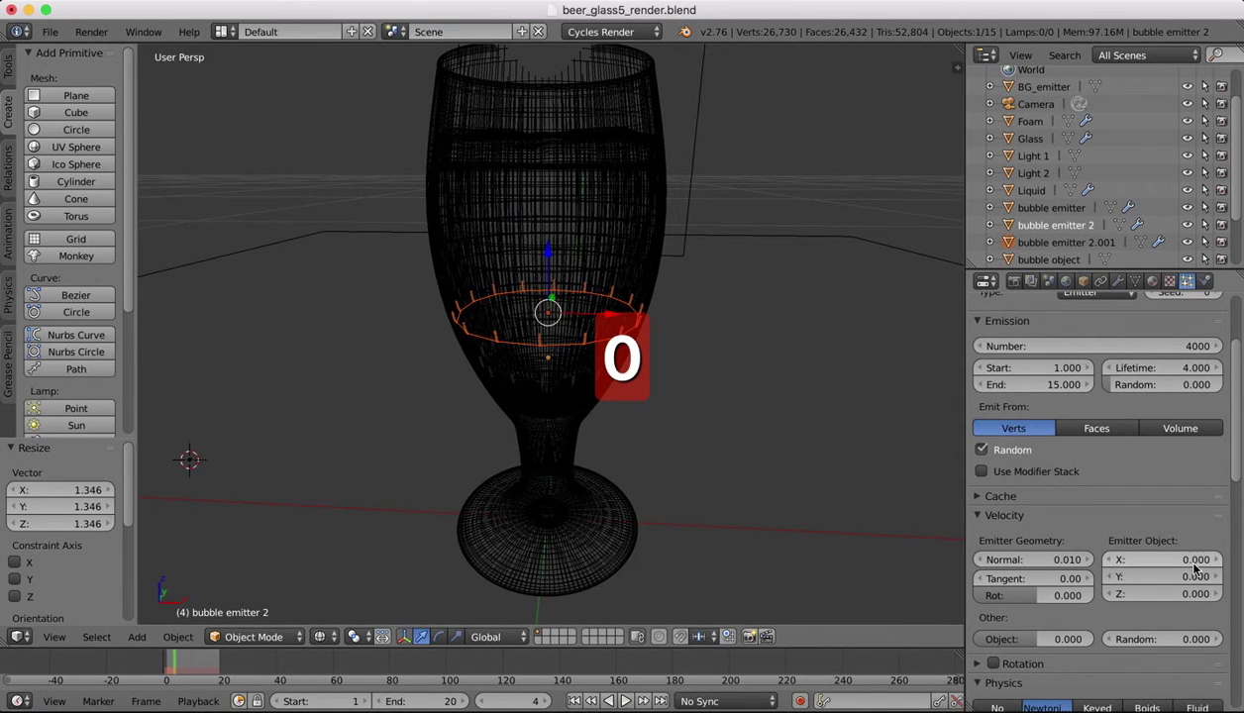
scroll(1041, 580, "down", 4)
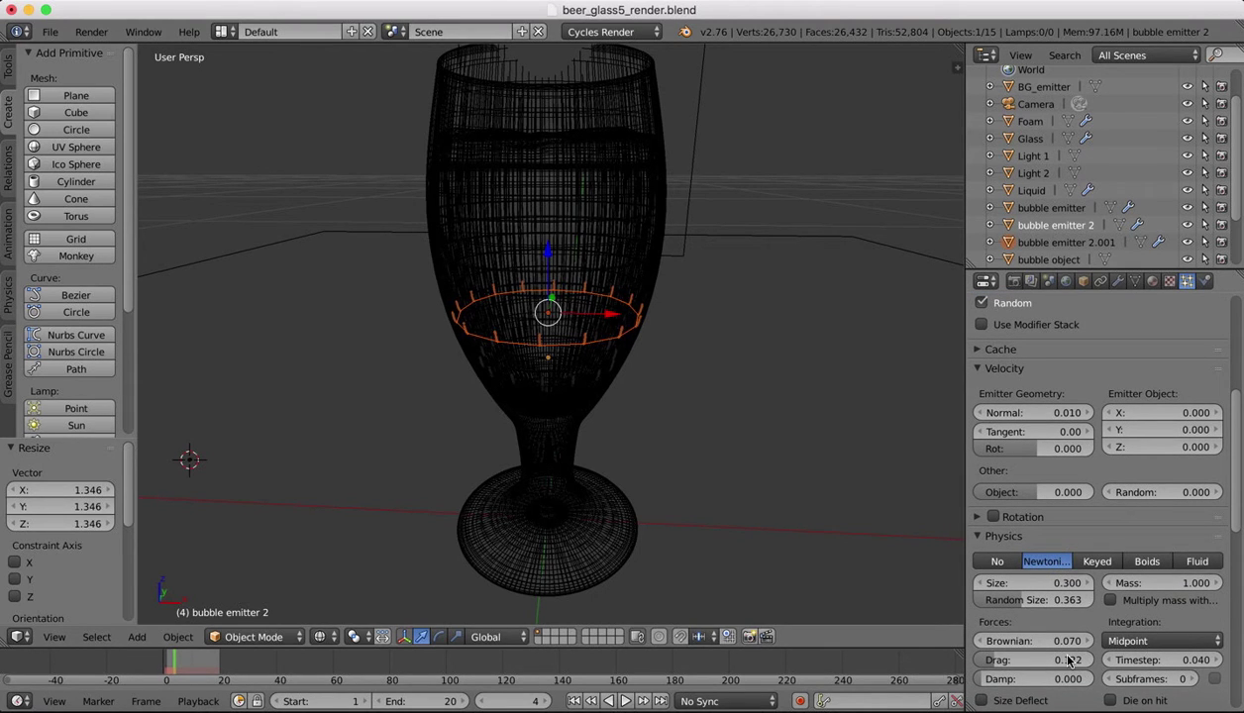
key("BackSpace")
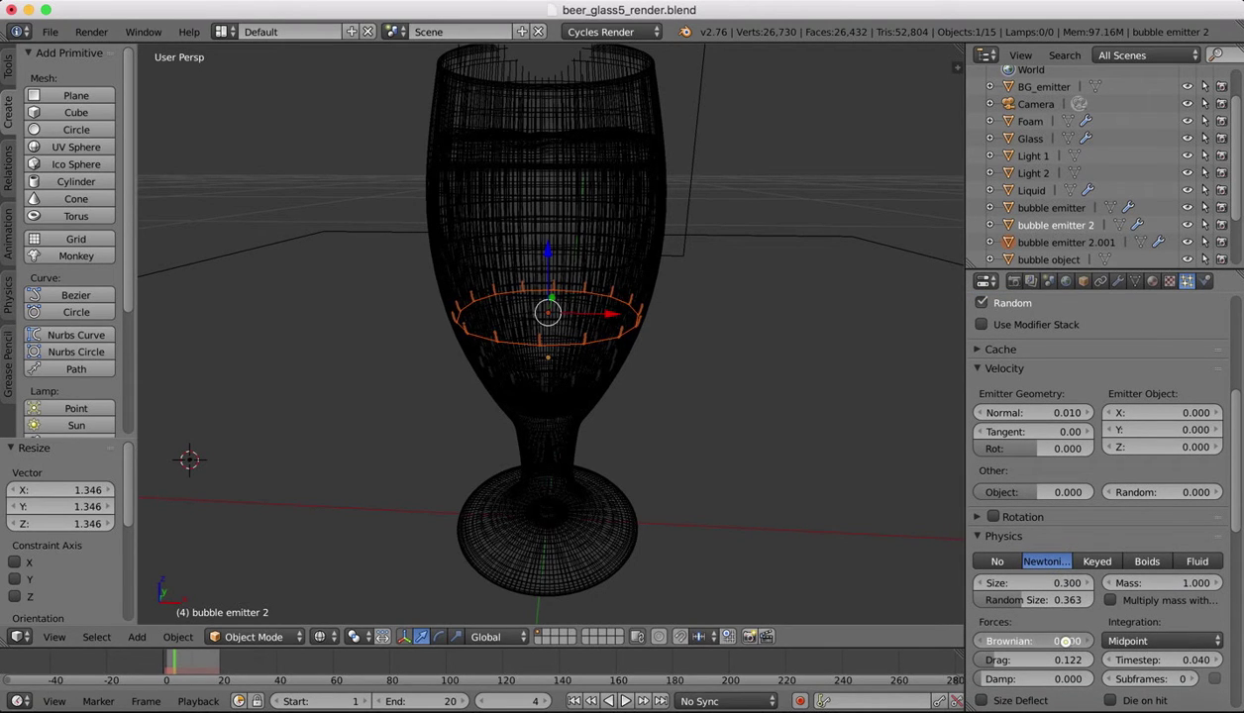
Step: Replay from the first frame, stop at frame 20 and orbit around the glass
left_click(574, 702)
left_click(622, 702)
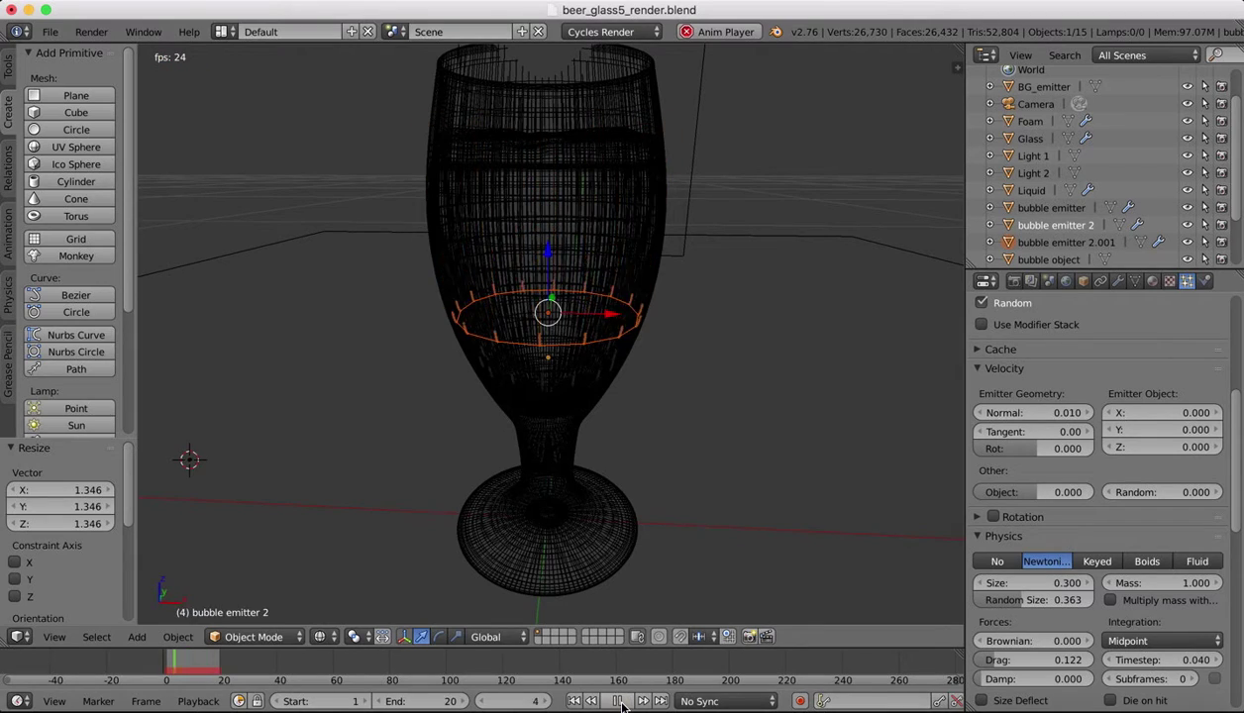
left_click(618, 701)
scroll(597, 278, "up", 10)
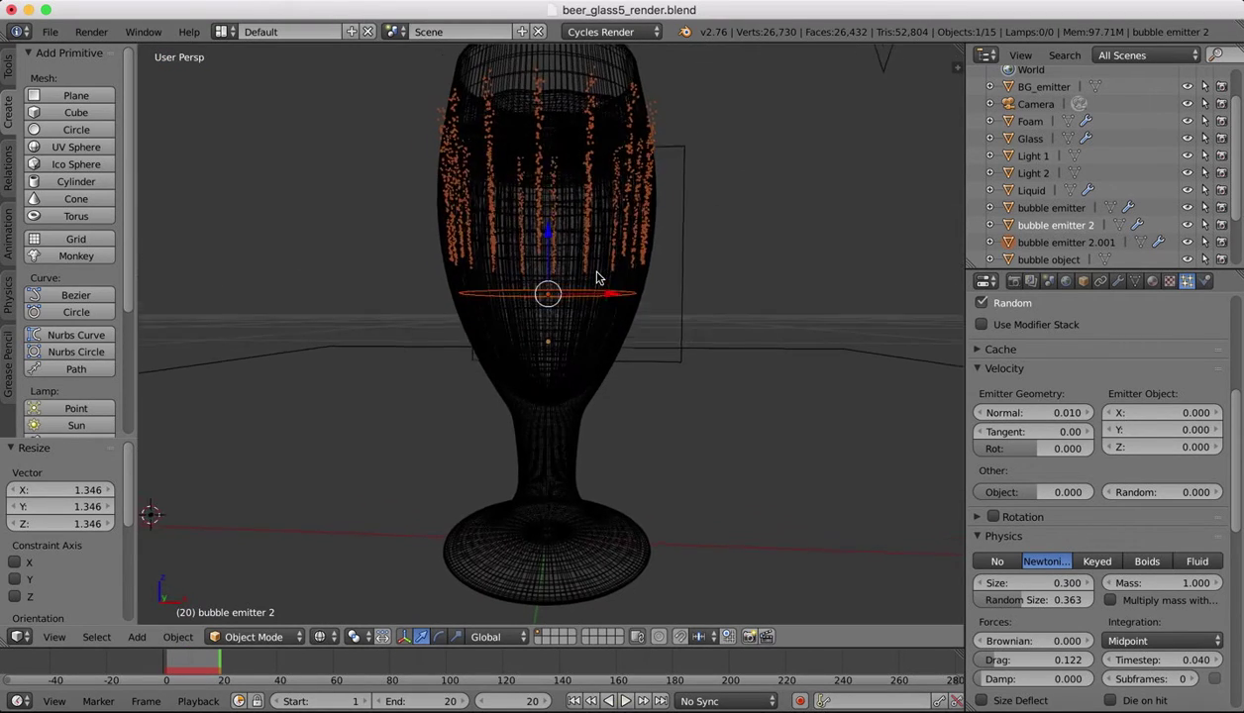
scroll(597, 278, "right", 10)
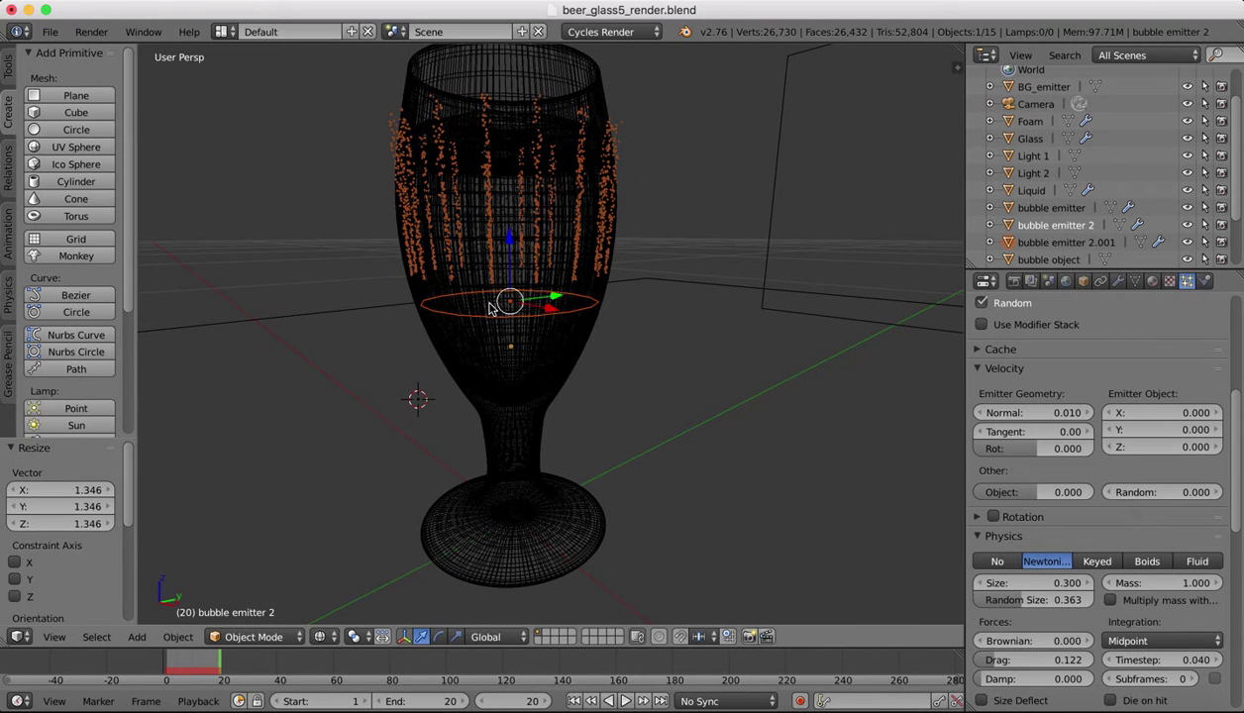
scroll(1184, 418, "up", 3)
Step: Set bubble emitter 2's emission End frame to 9 and play the animation to check
scroll(1184, 419, "up", 5)
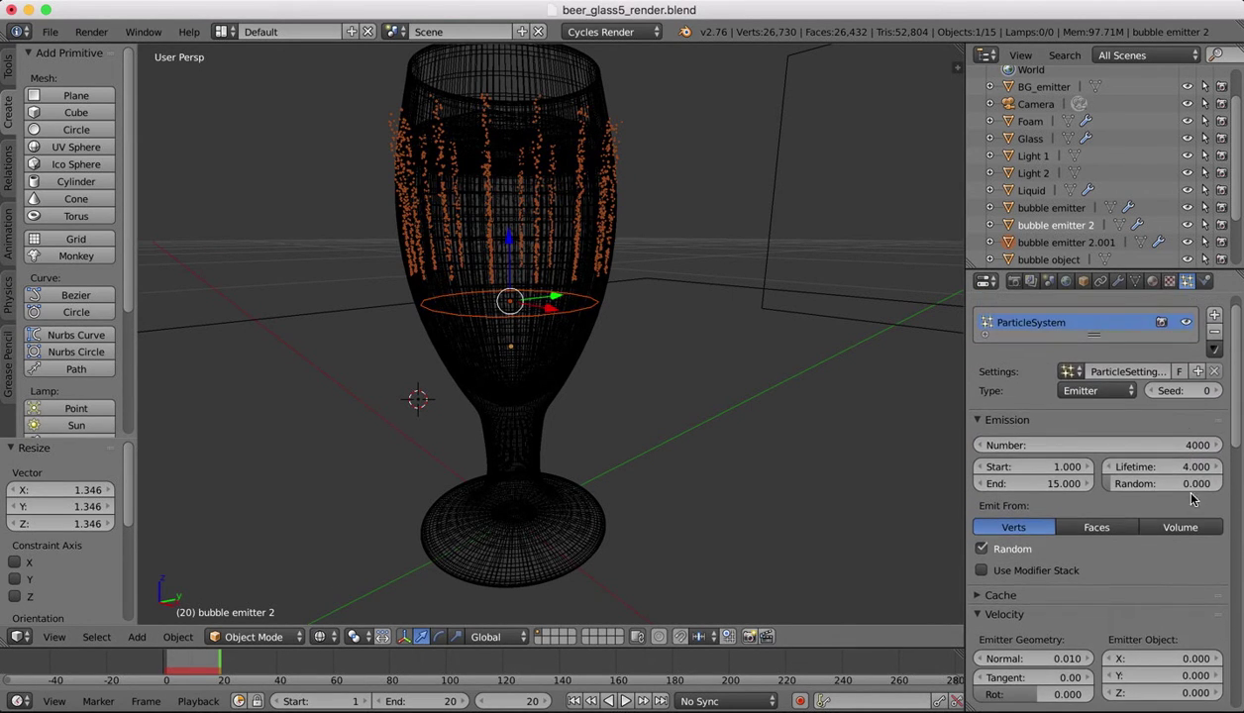
left_click(1045, 487)
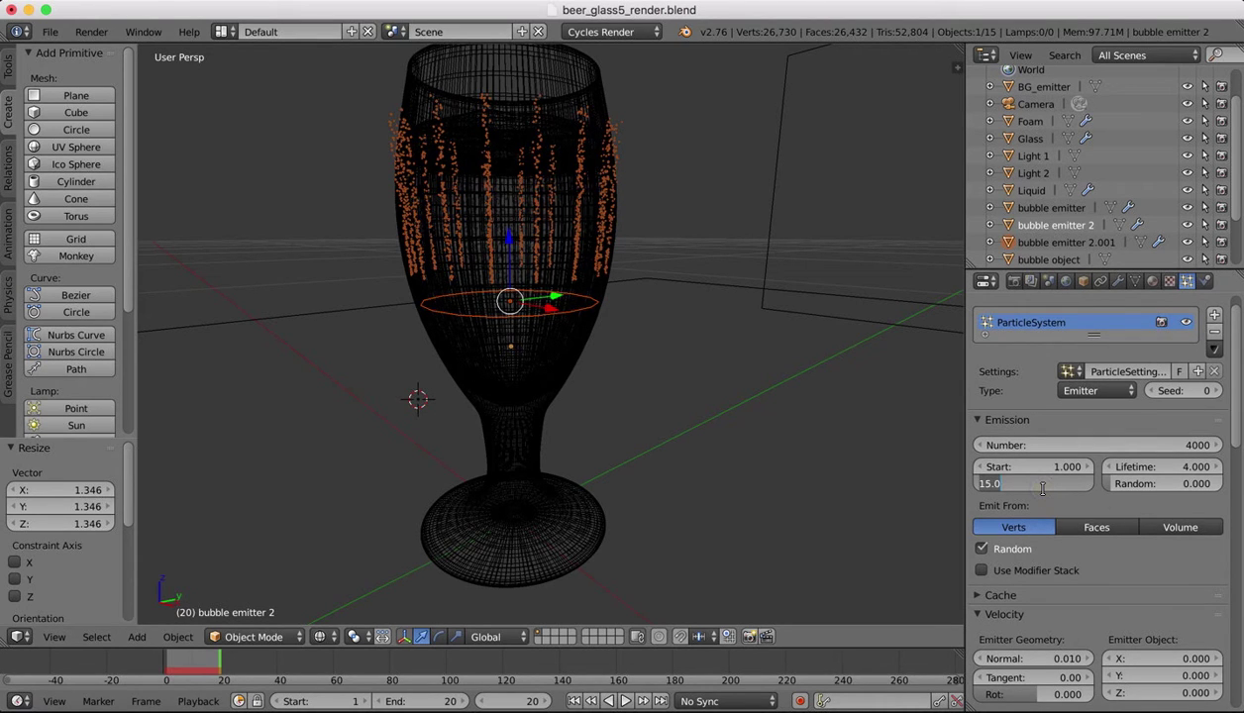
type("9")
key("Return")
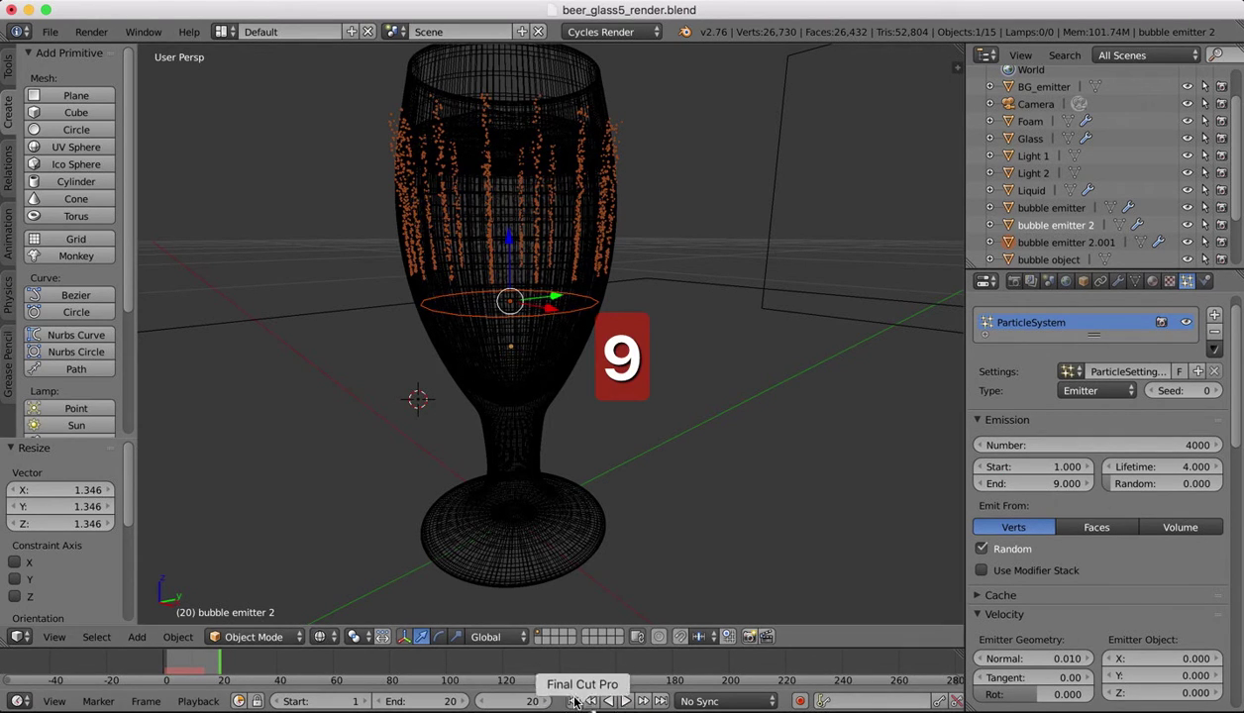
left_click(620, 701)
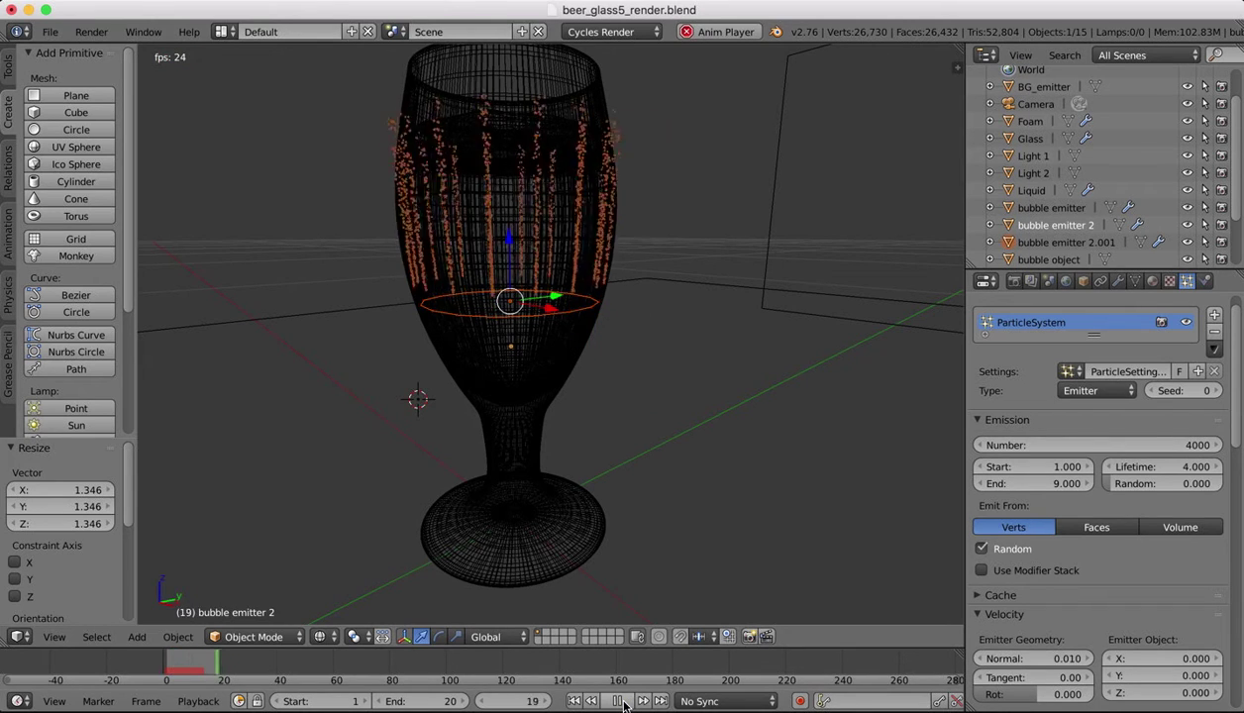
left_click(620, 701)
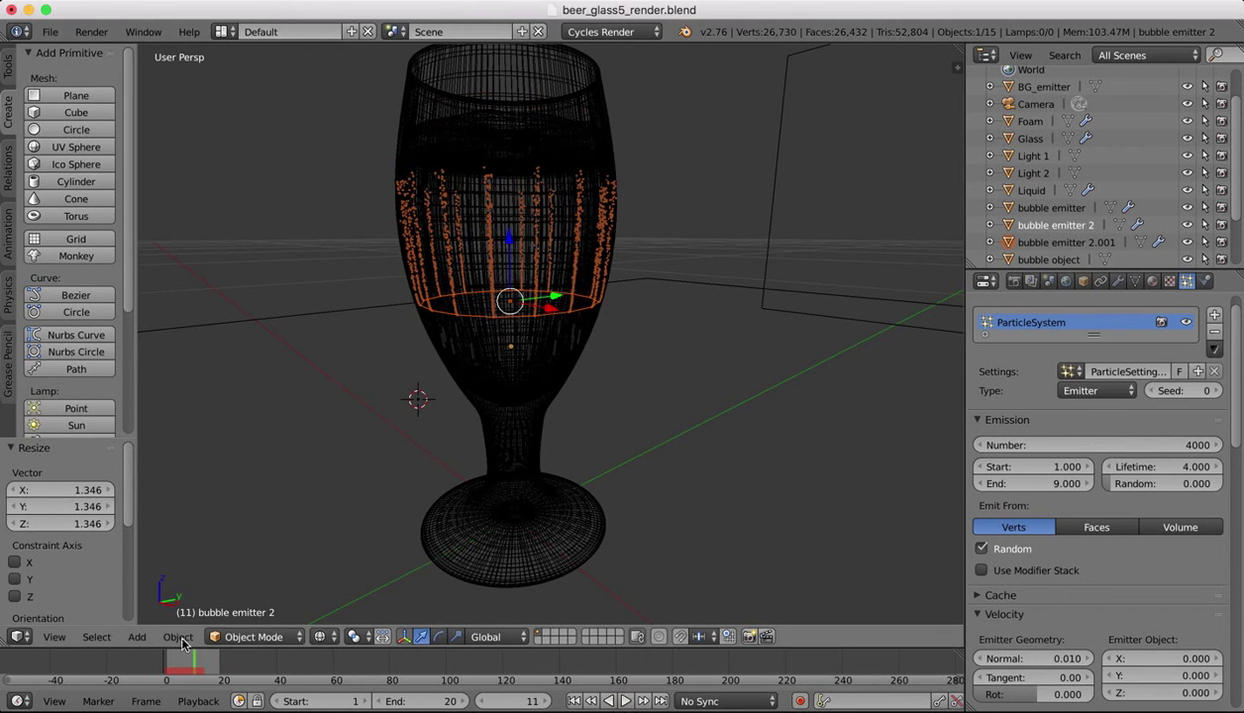
left_click(253, 639)
left_click(249, 638)
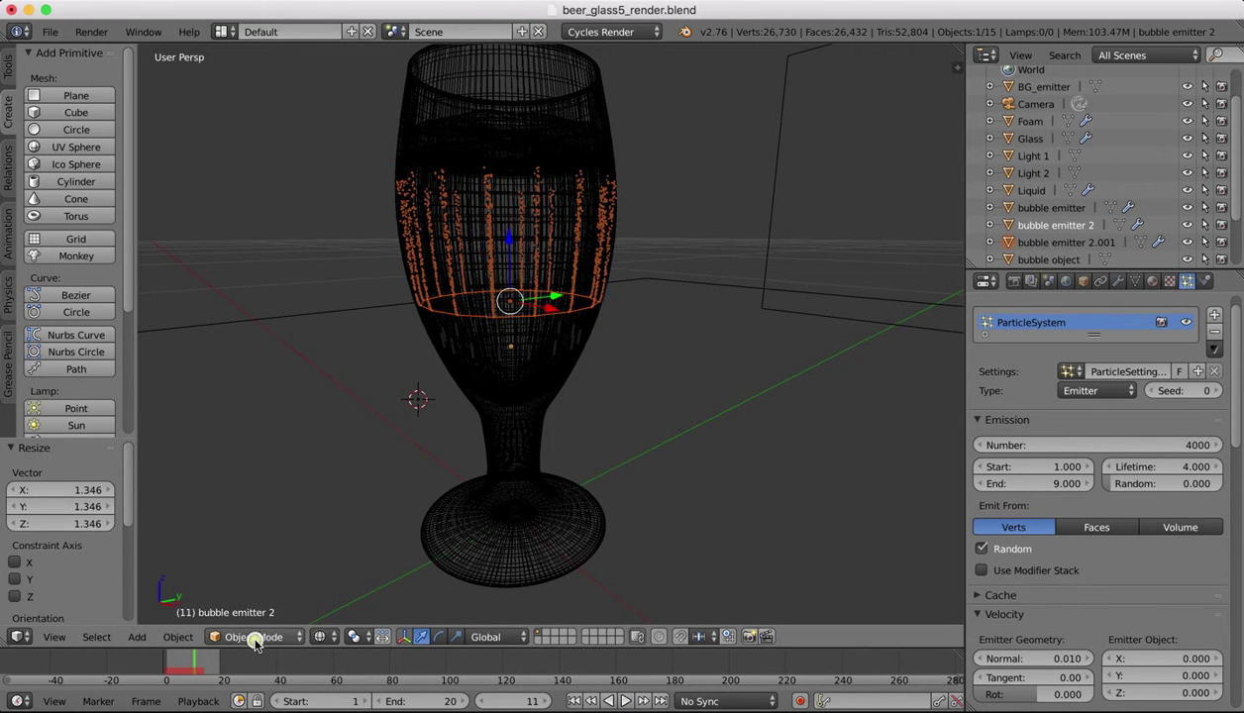
Step: Switch the viewport to Rendered shading and look through the scene camera
left_click(320, 639)
left_click(347, 517)
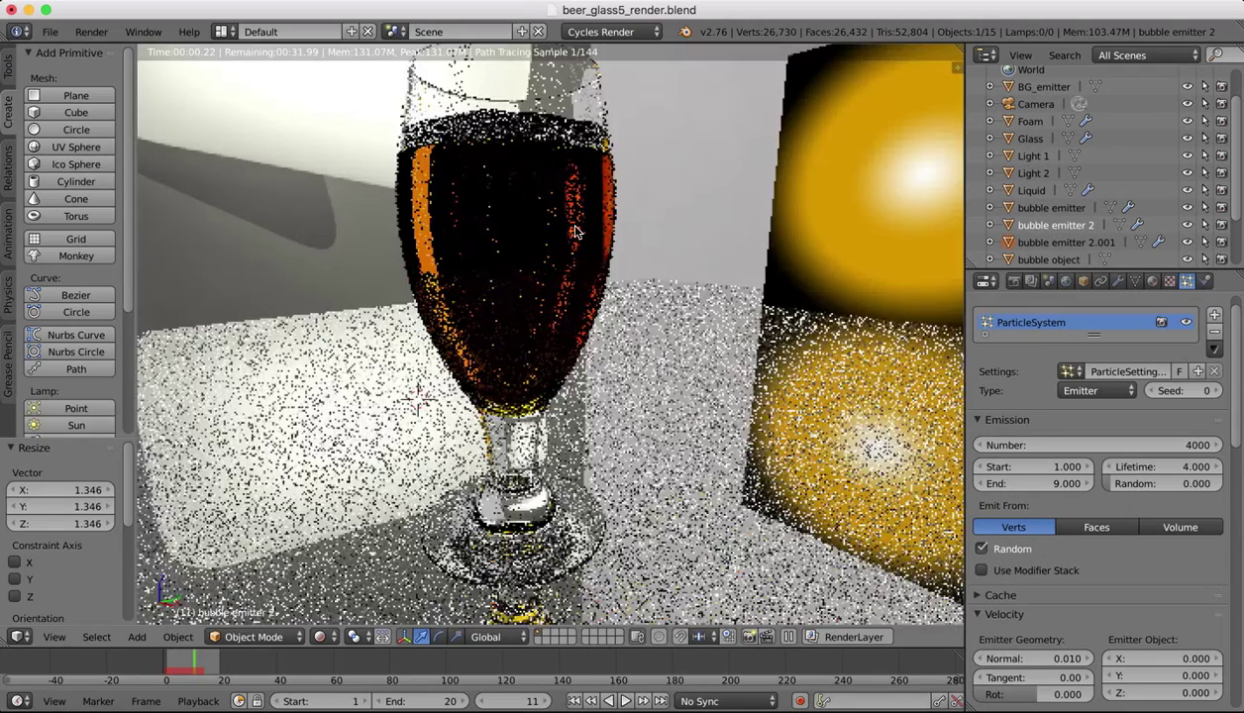
left_click(55, 637)
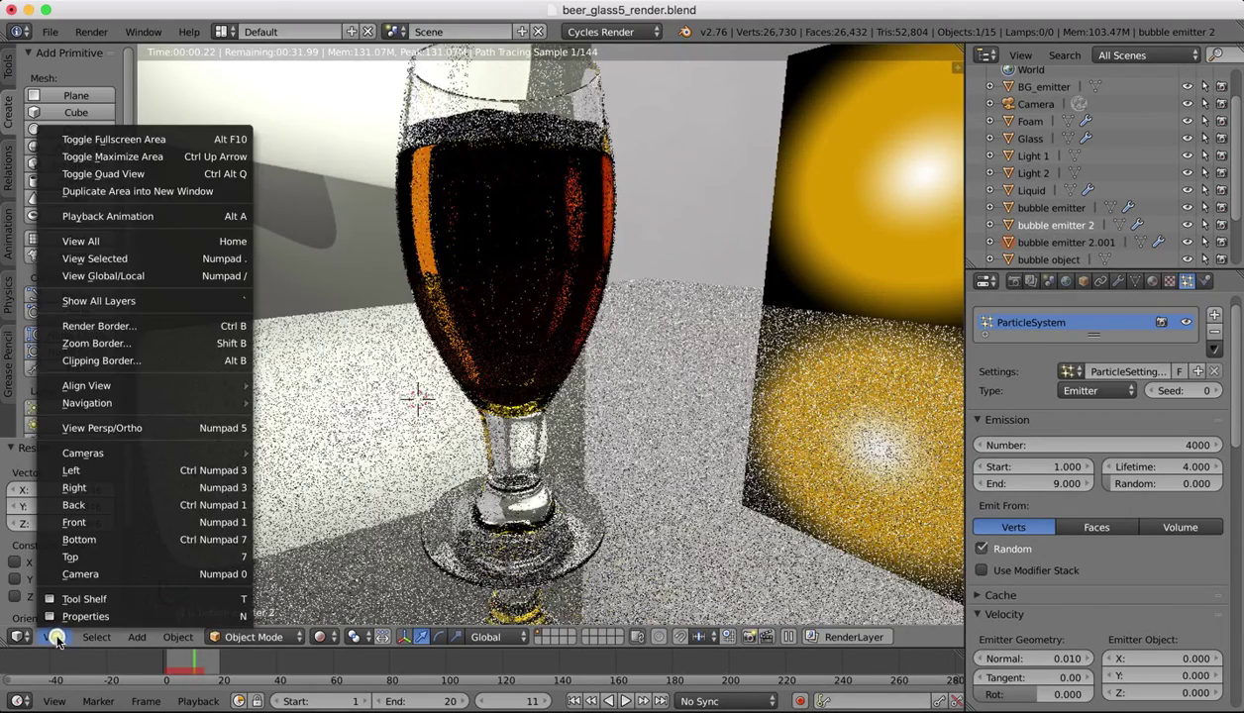
left_click(86, 568)
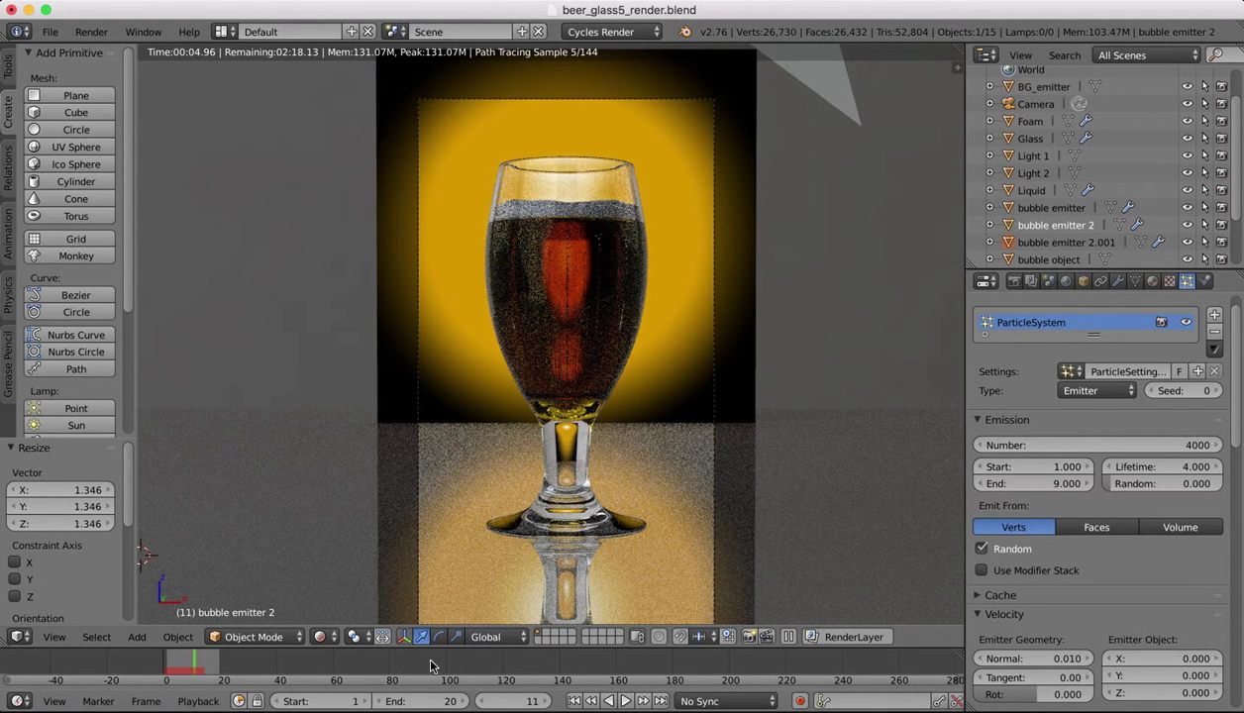
Step: Play the animation in the rendered preview, then scrub back to frame 10
key("alt+a")
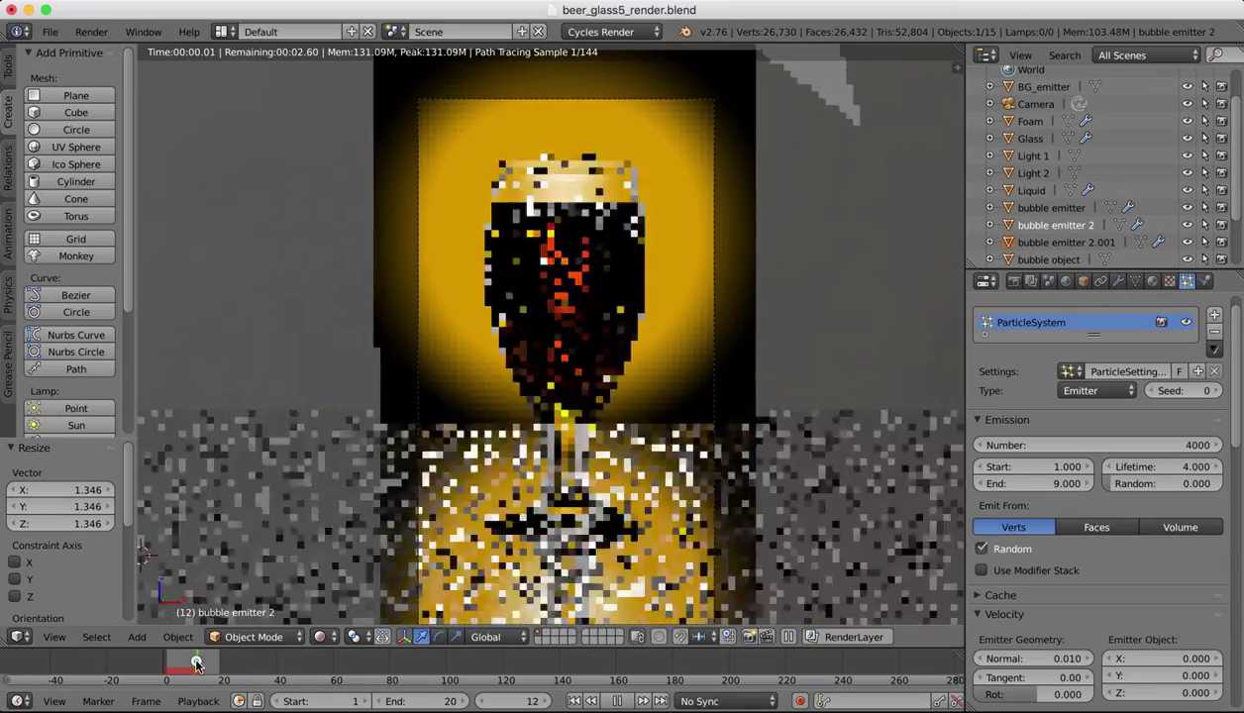
key("alt+a")
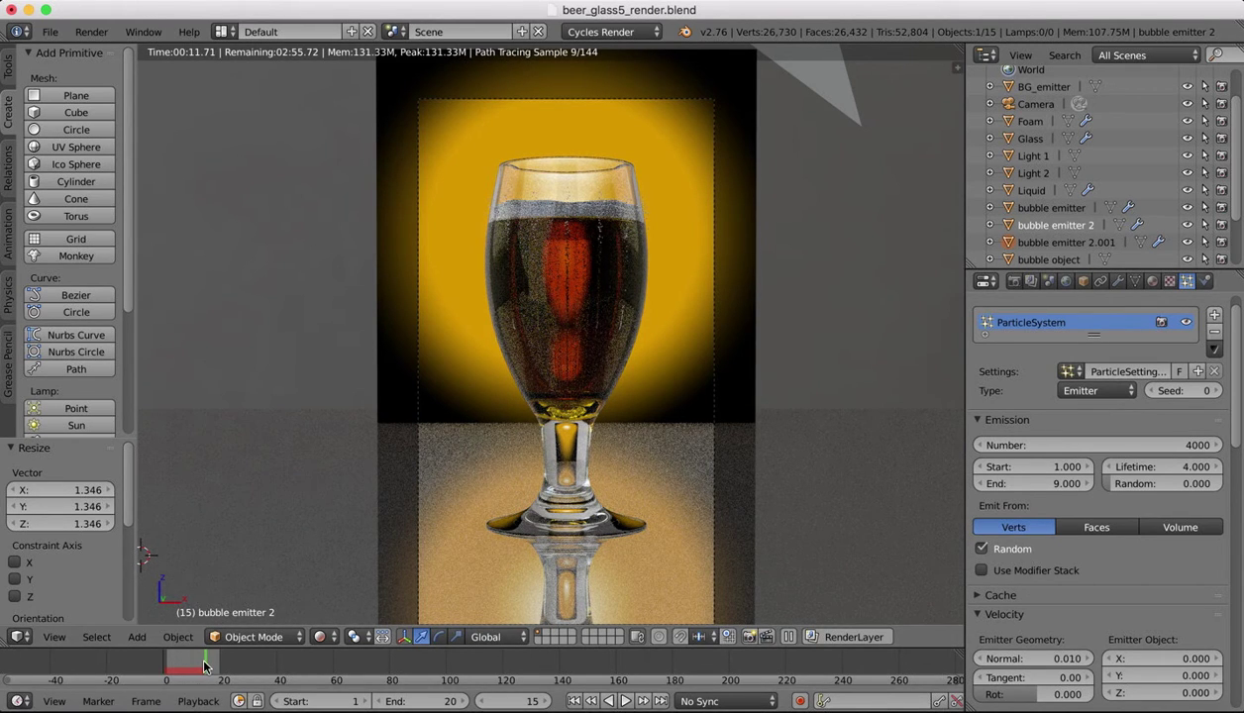
left_click_drag(204, 665, 189, 664)
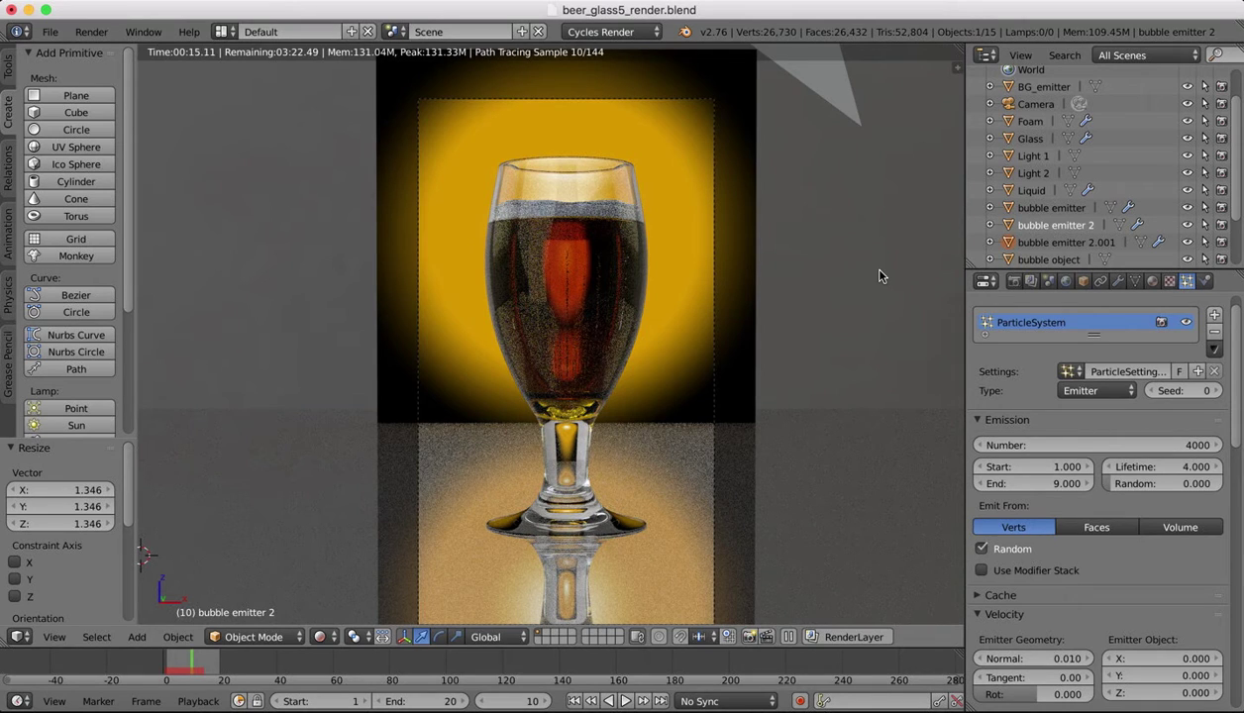
scroll(1179, 129, "up", 1)
scroll(1181, 126, "down", 3)
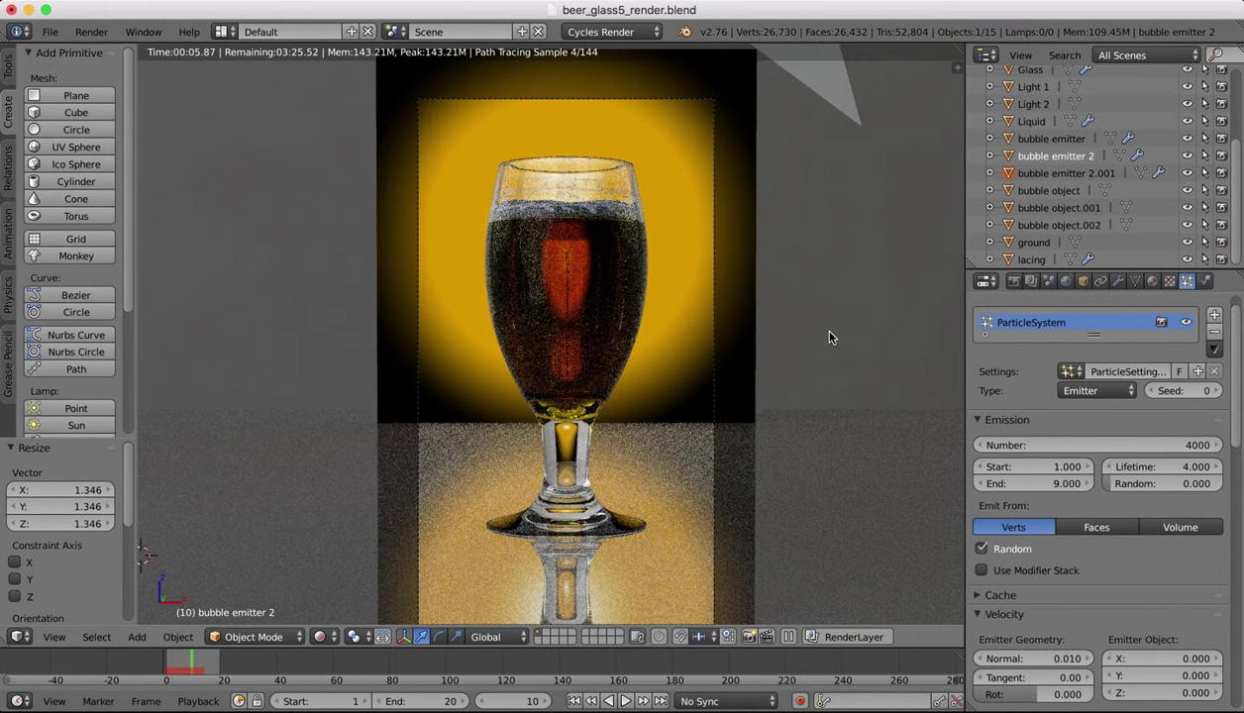
Step: Change the Outliner name 'bubble emitter 2.001' to 'bubble emitter 3'
left_click(1057, 176)
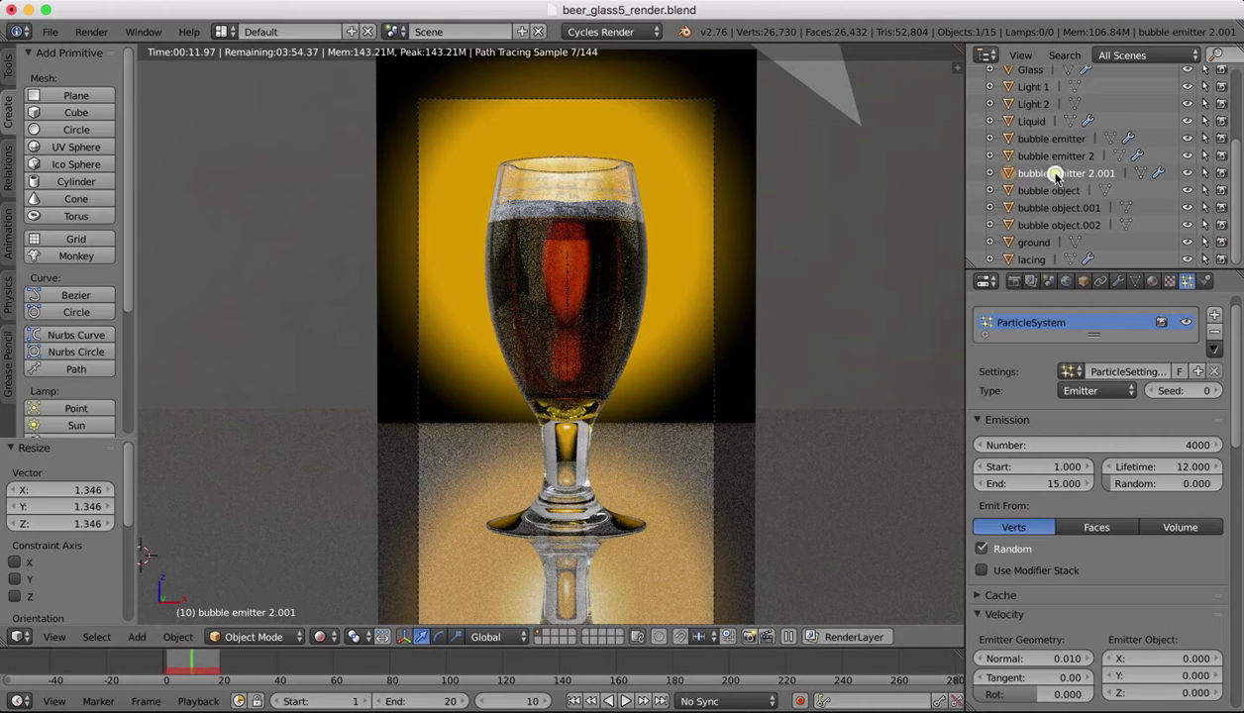
double_click(1059, 176)
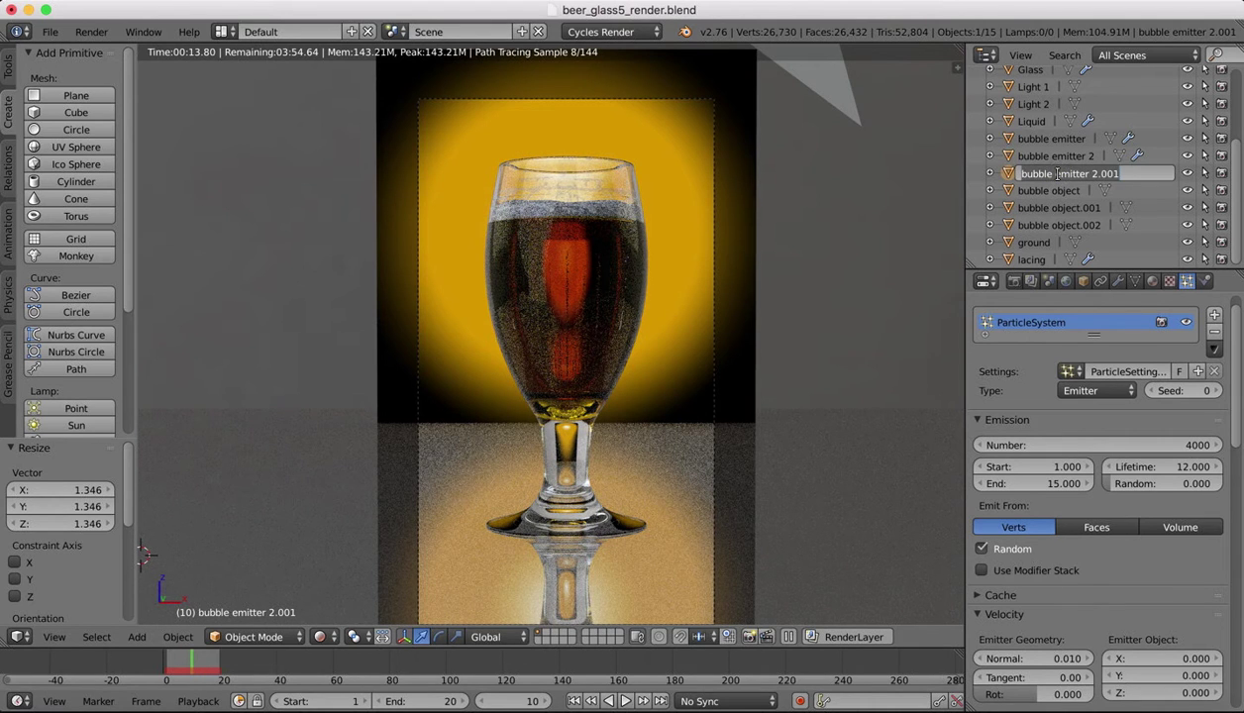
key("End")
key("BackSpace")
key("BackSpace")
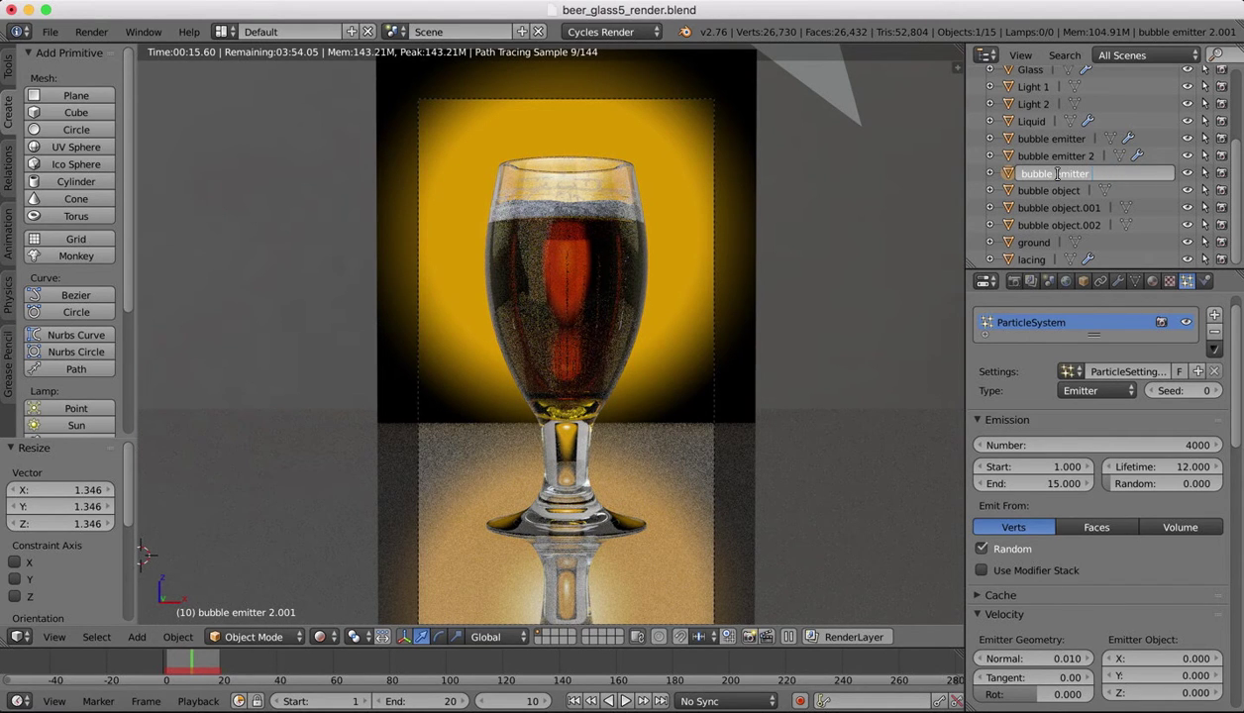
type("3")
key("Return")
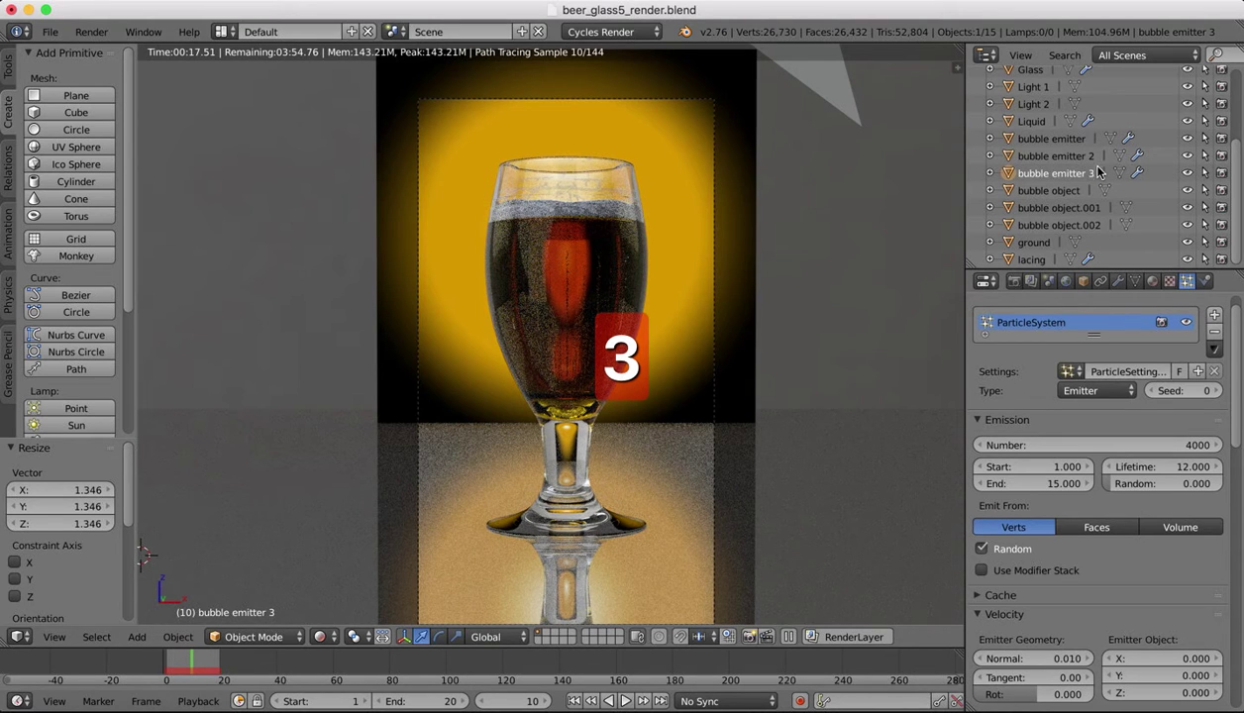
Step: Adjust the original bubble emitter's particle Random Size
left_click(1063, 144)
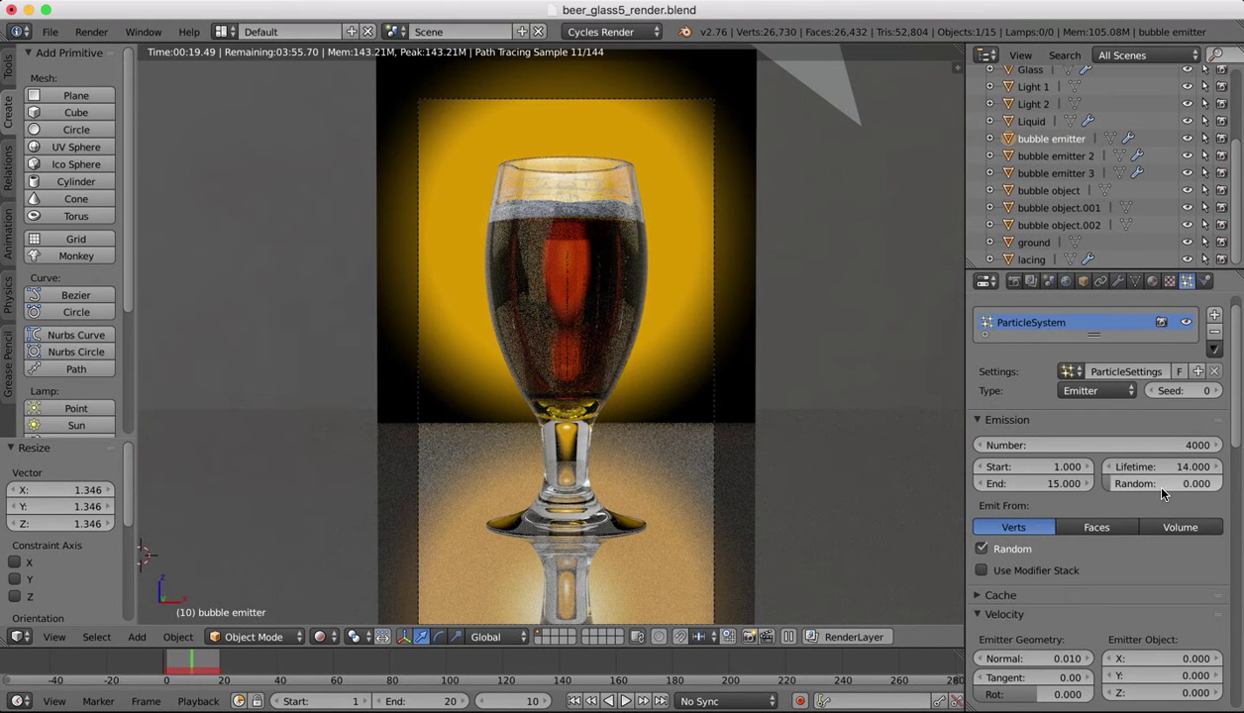
scroll(1140, 478, "down", 5)
scroll(1161, 493, "down", 9)
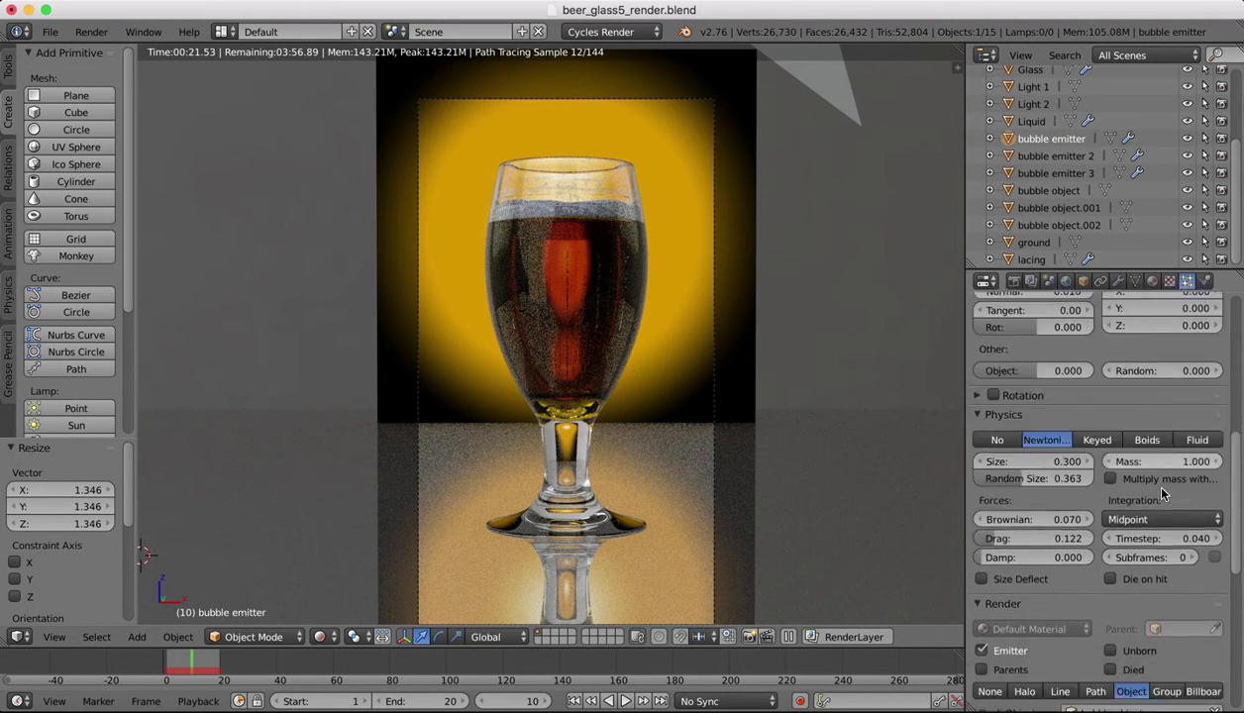
scroll(1163, 493, "down", 1)
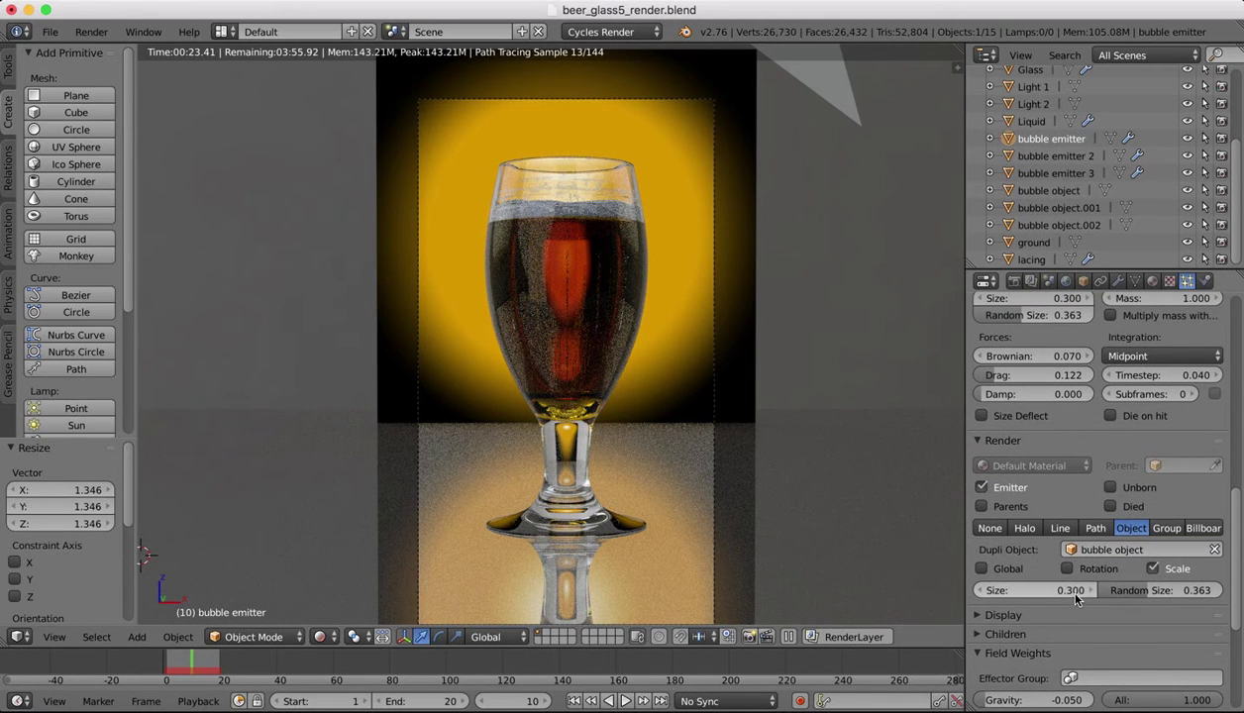
left_click_drag(1200, 591, 1184, 591)
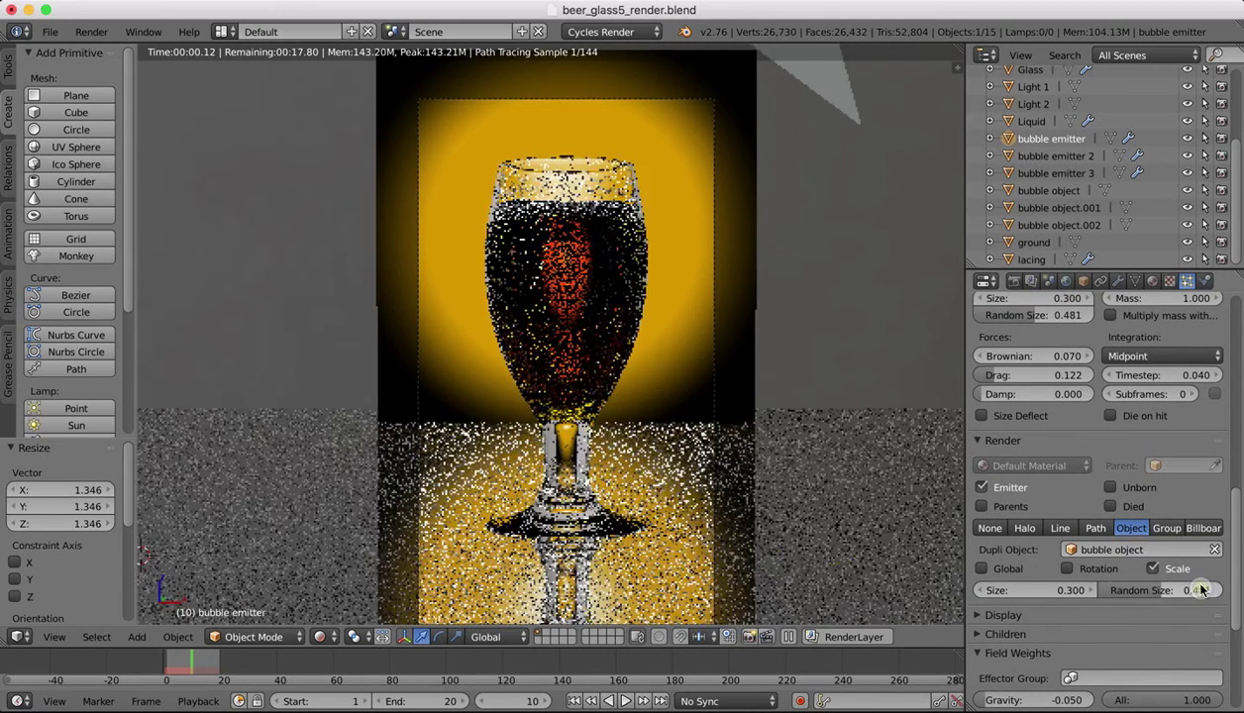
Step: Give bubble emitter 2 particle size 0.200 and random size 0.274
left_click(1068, 157)
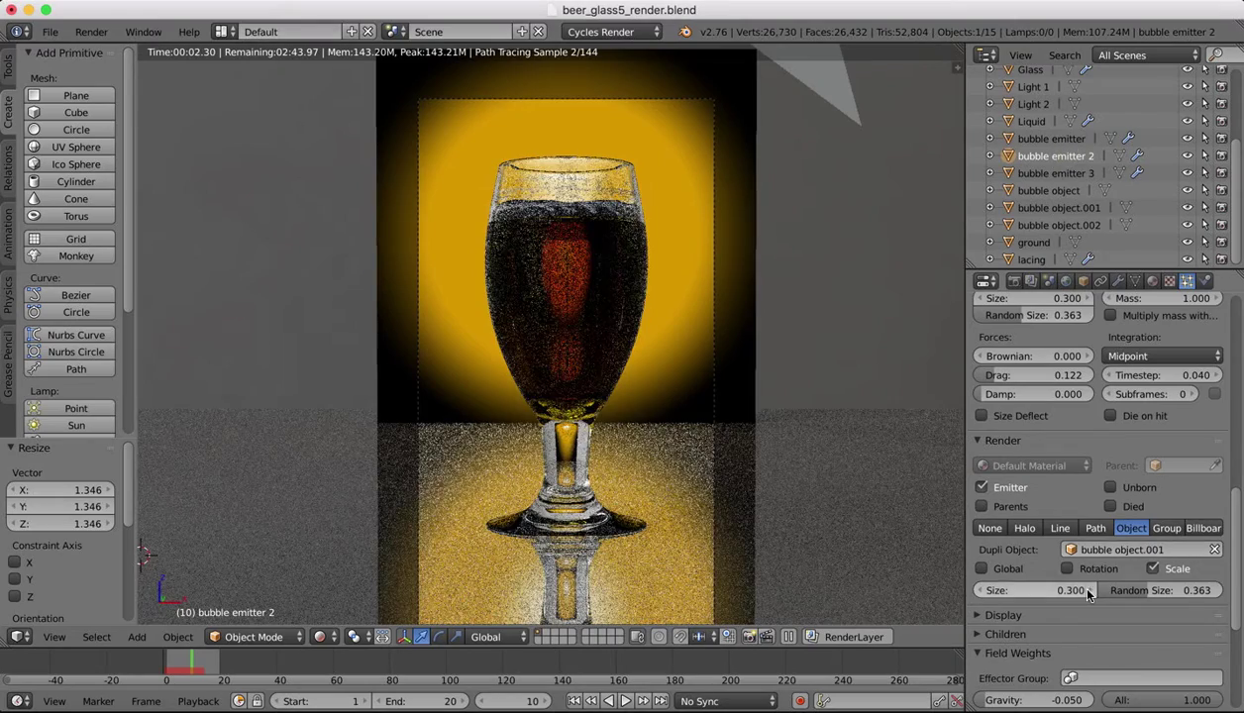
left_click_drag(1067, 591, 1087, 591)
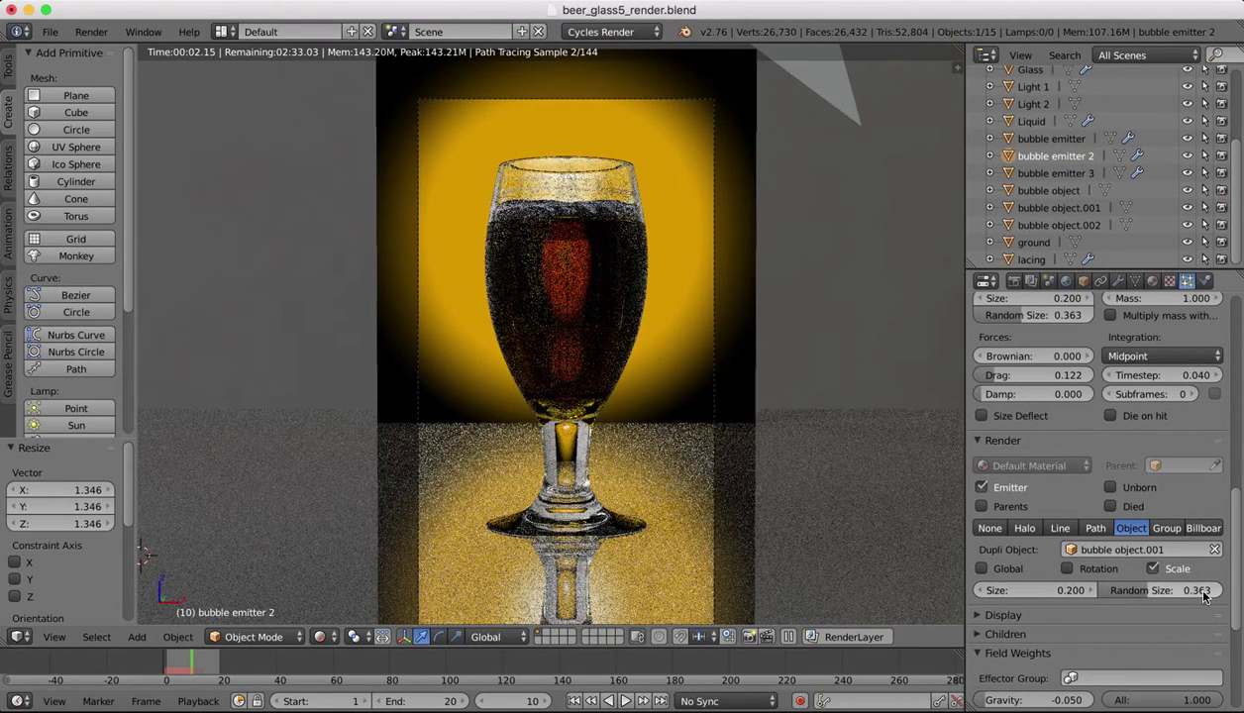
left_click_drag(1202, 590, 1146, 591)
Step: Give bubble emitter 3 size 0.240 and random size 0.348, previewing to frame 17
left_click(1065, 173)
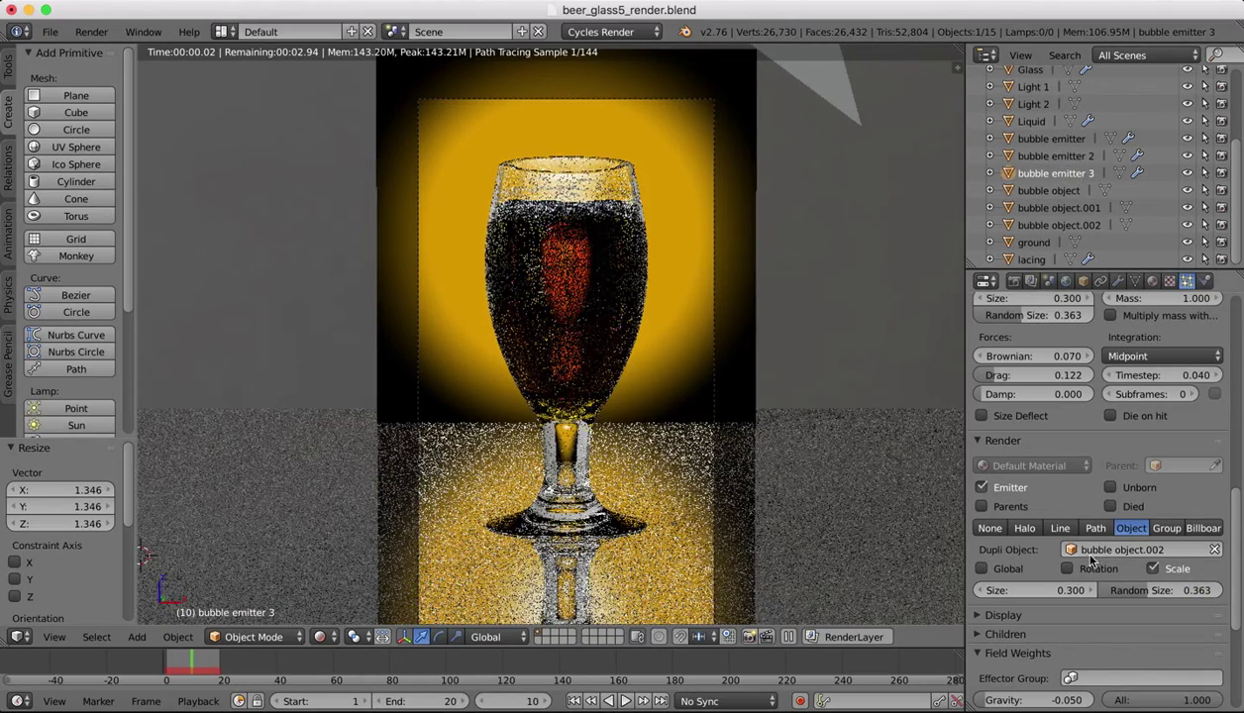
mouse_move(1081, 589)
left_mouse_down()
mouse_move(1068, 589)
mouse_move(1083, 589)
left_mouse_up()
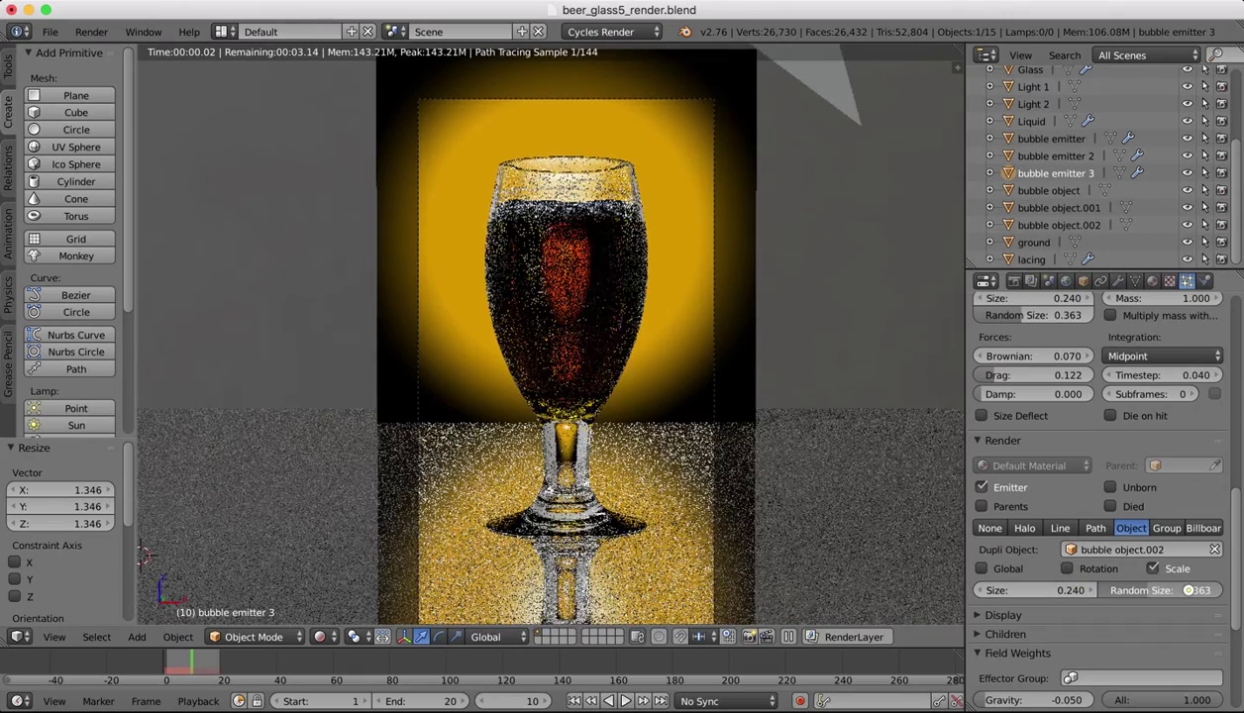
left_click_drag(1197, 590, 1189, 592)
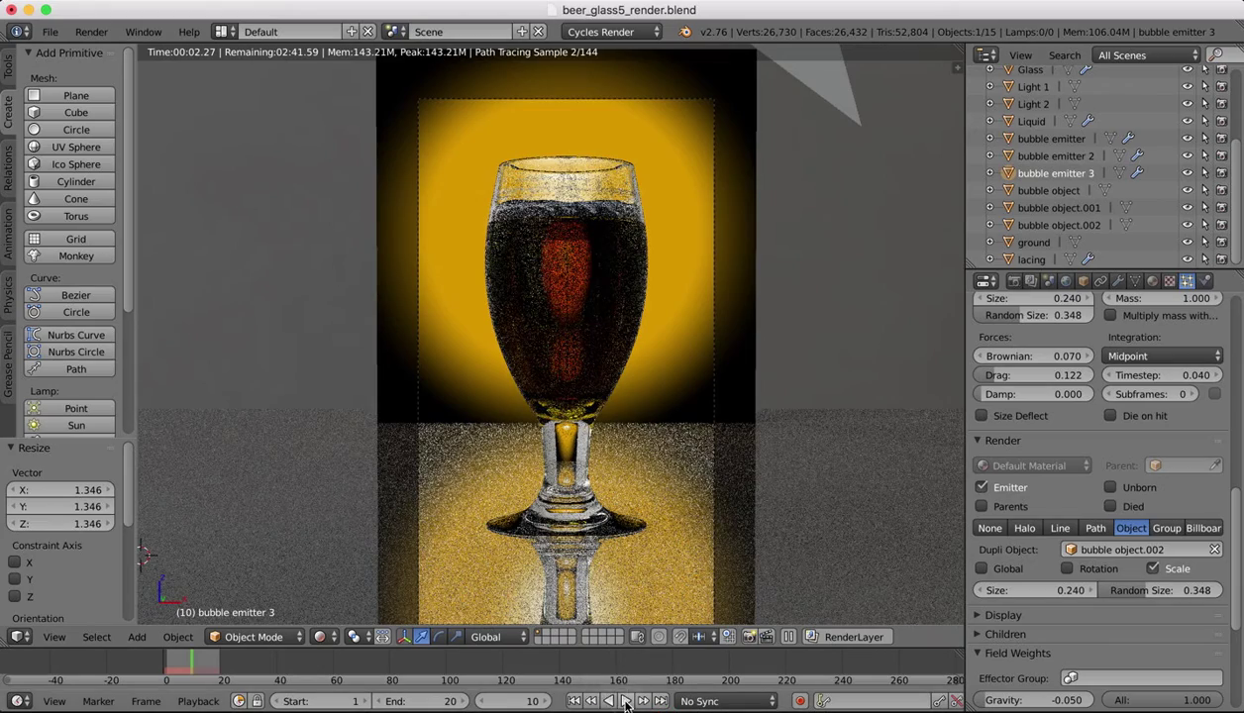
left_click(625, 701)
left_click(625, 701)
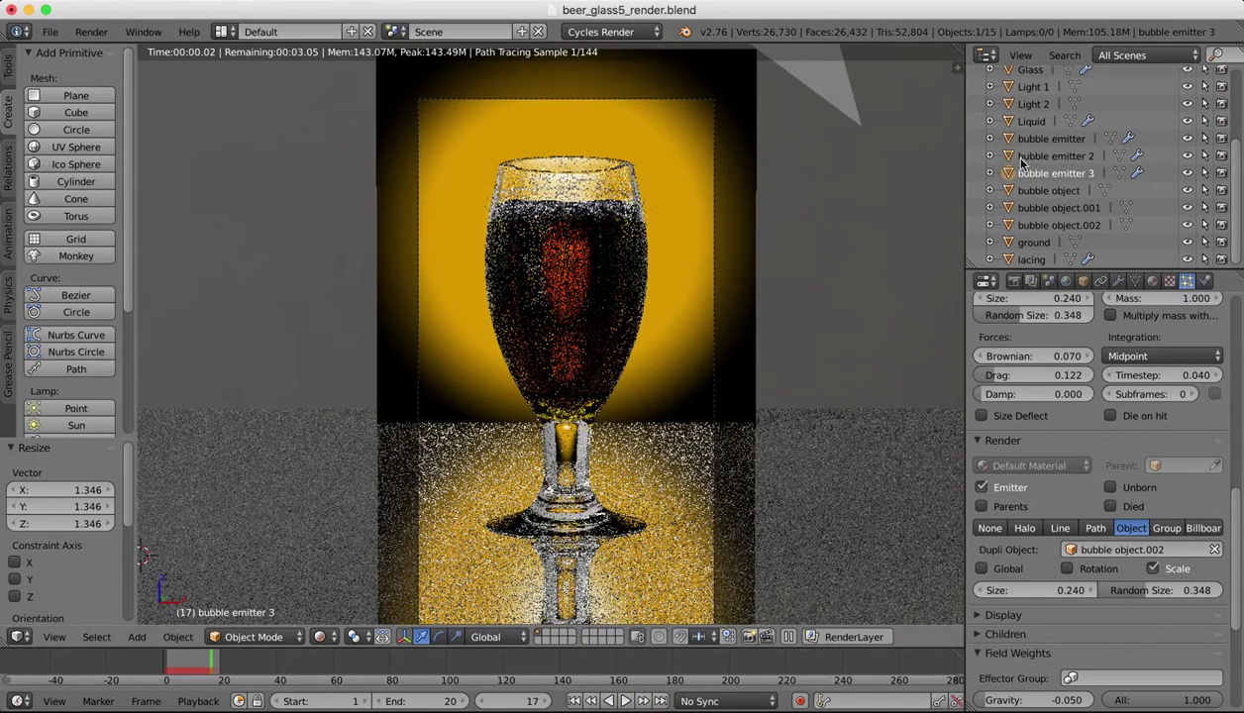
Step: Toggle bubble emitter 3 into Edit Mode and back to Object Mode
left_click(295, 639)
left_click(275, 594)
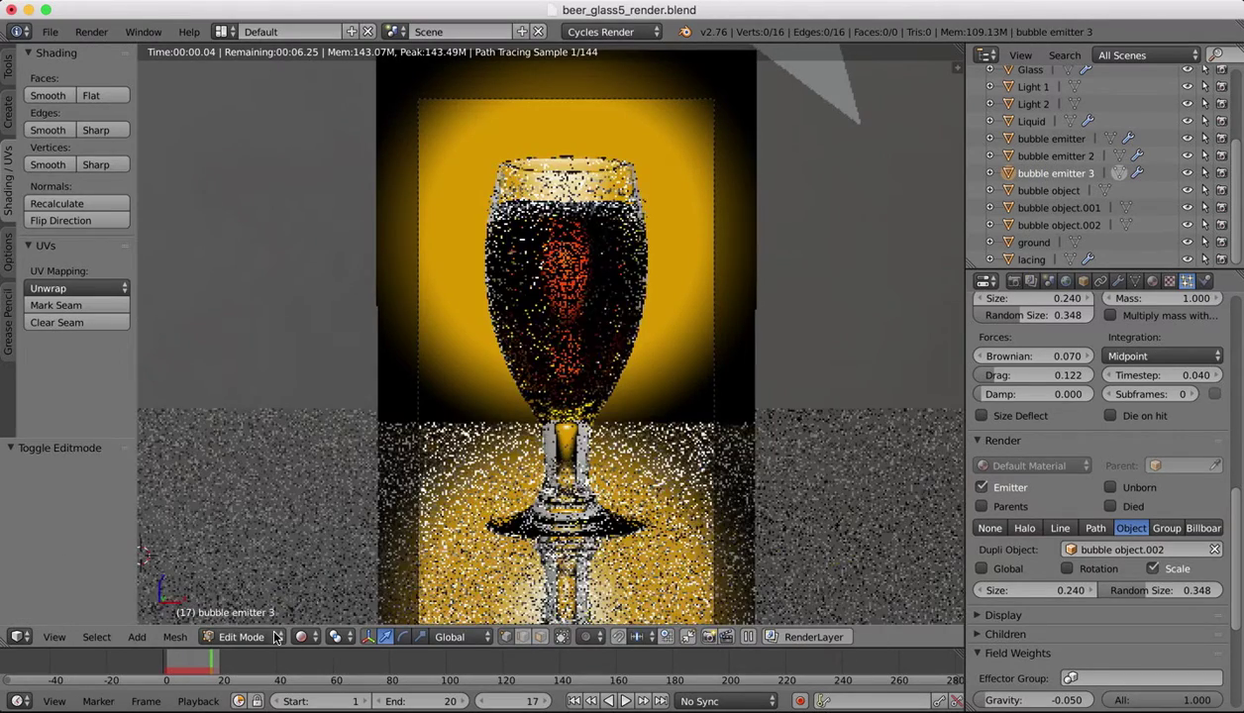
left_click(241, 636)
left_click(248, 615)
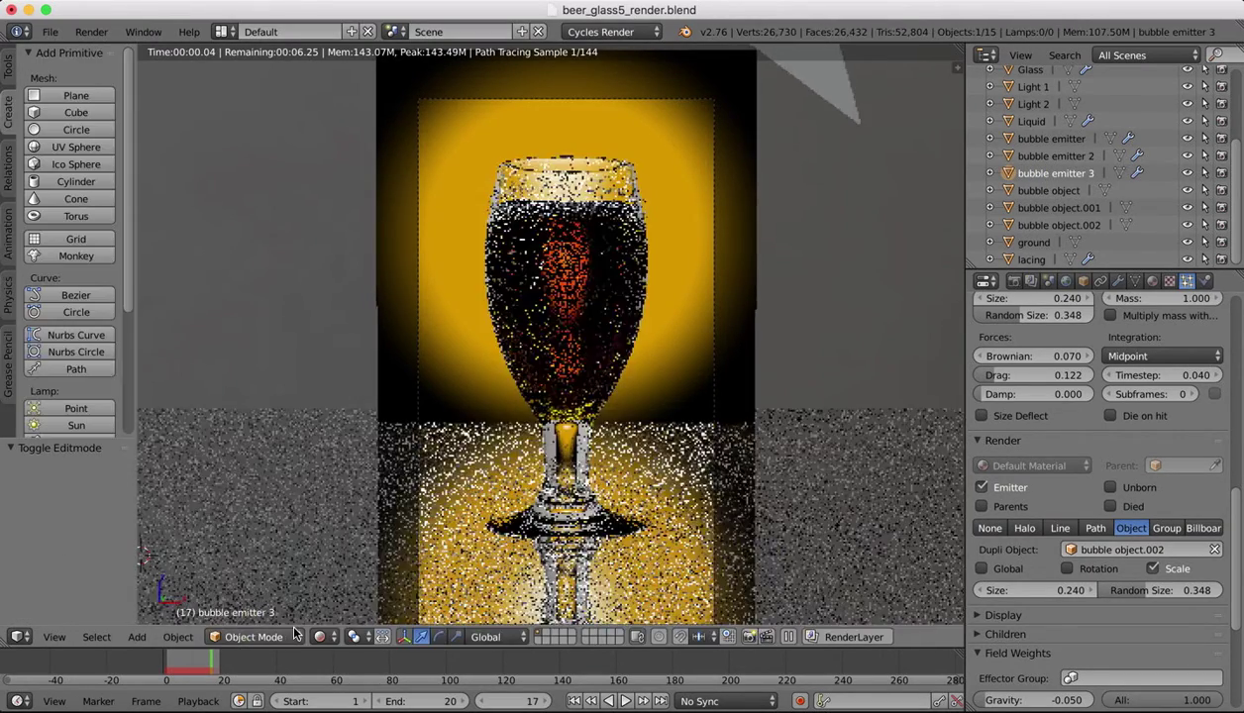
Step: Set viewport shading to Solid and orbit out of the camera view
left_click(319, 637)
left_click(346, 577)
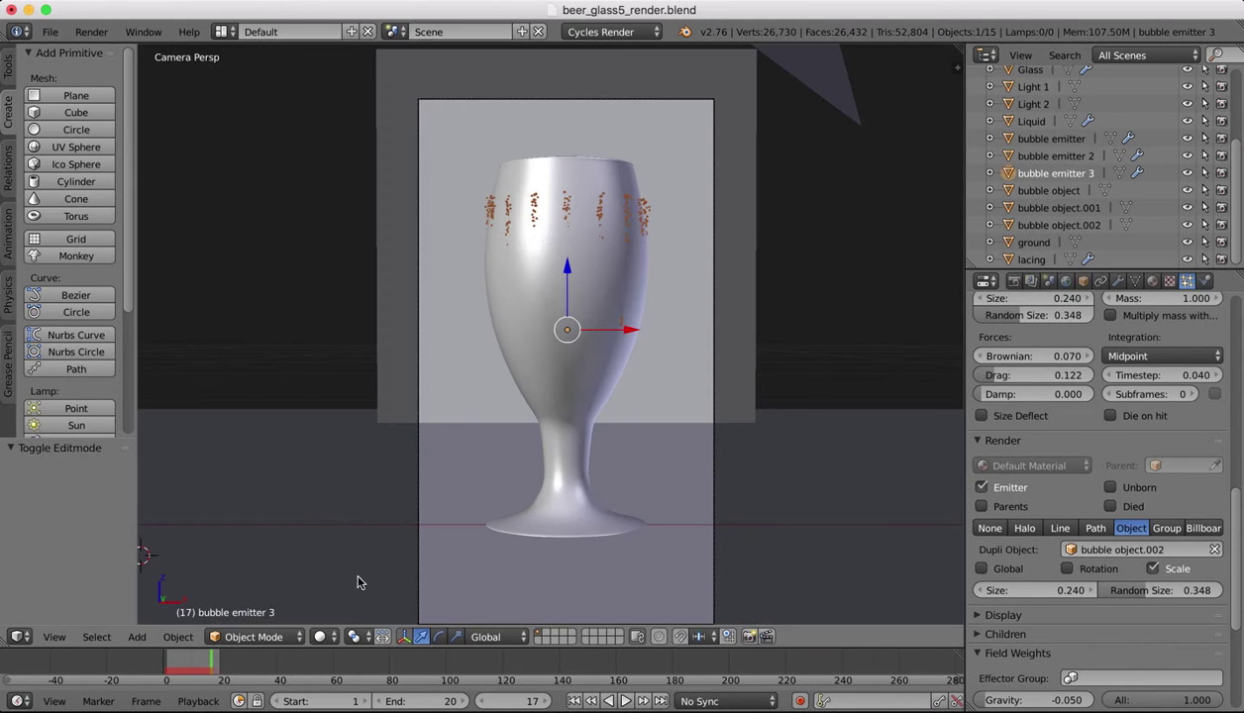
middle_click_drag(576, 230, 540, 238)
Step: Rotate bubble emitter 3 by 101.67° around the global Z axis
scroll(527, 228, "up", 3)
scroll(527, 226, "up", 6)
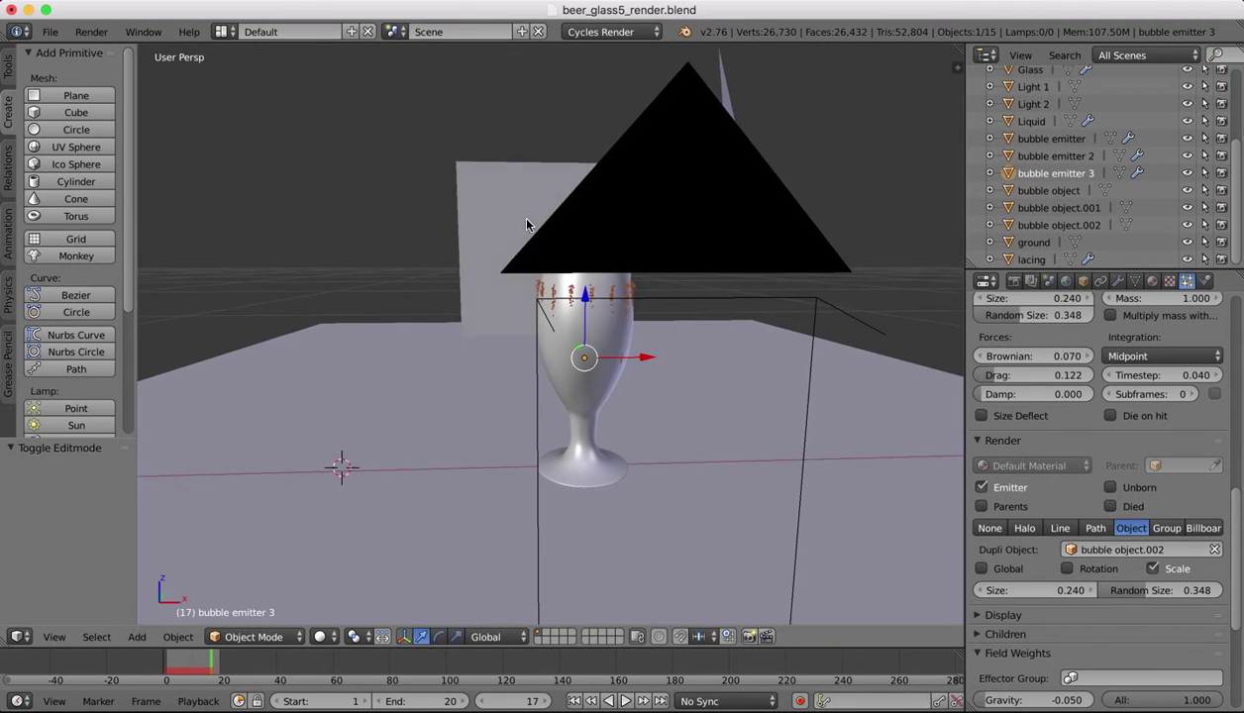
scroll(530, 211, "left", 3)
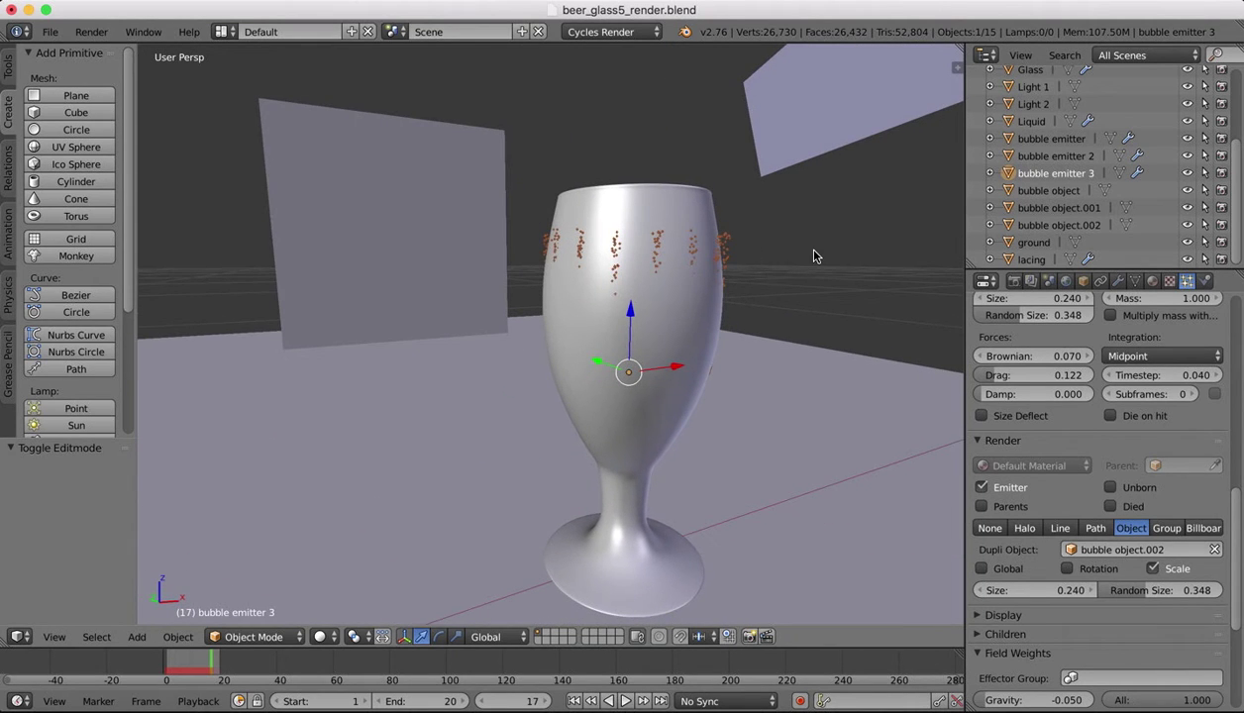
key("r")
key("z")
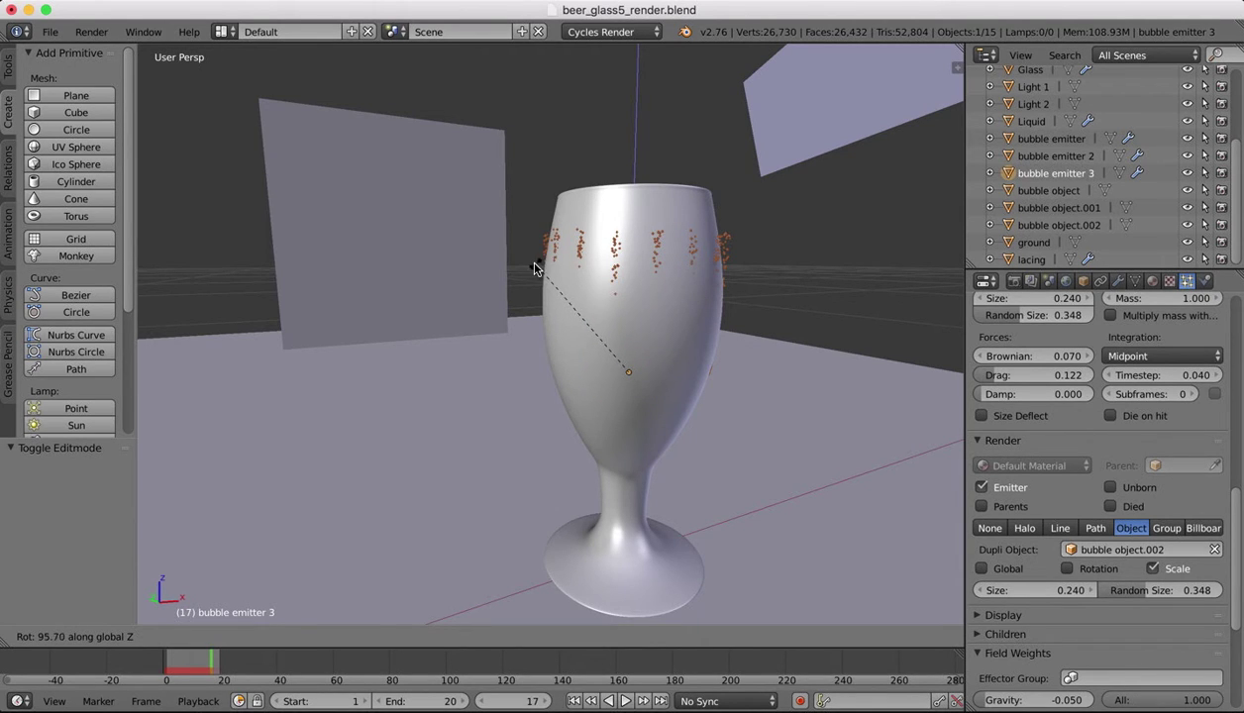
key("x")
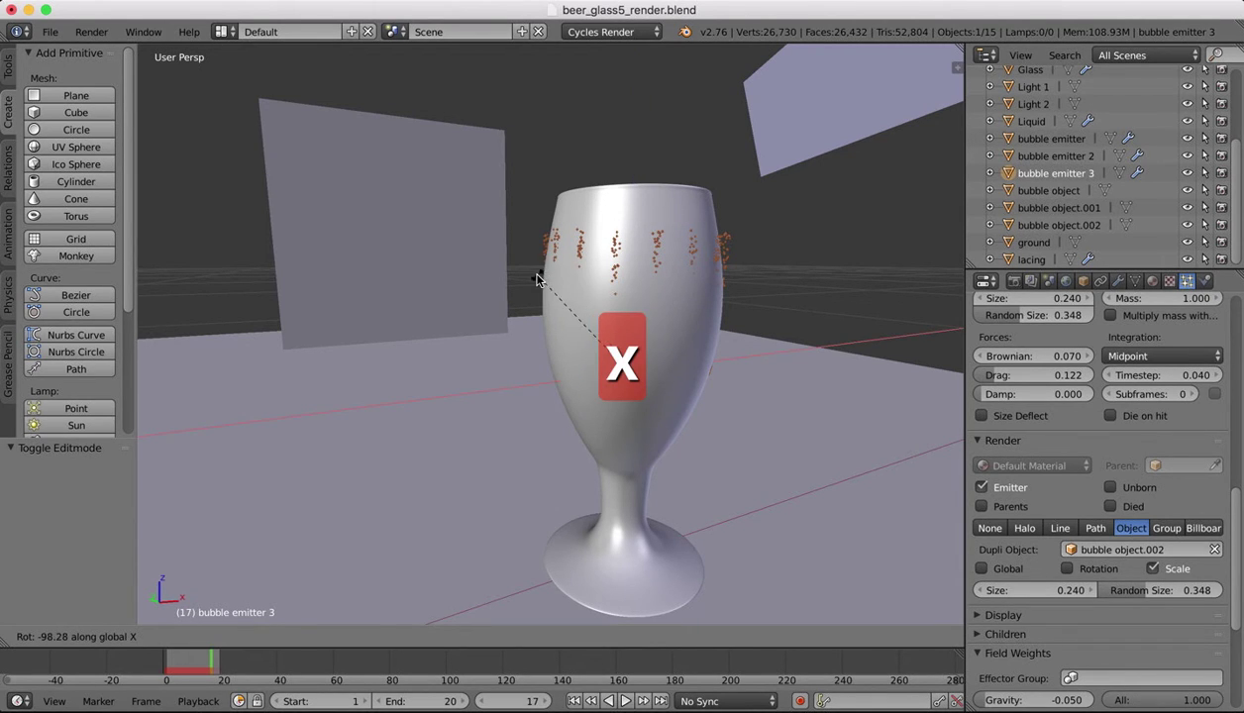
key("z")
left_click(508, 254)
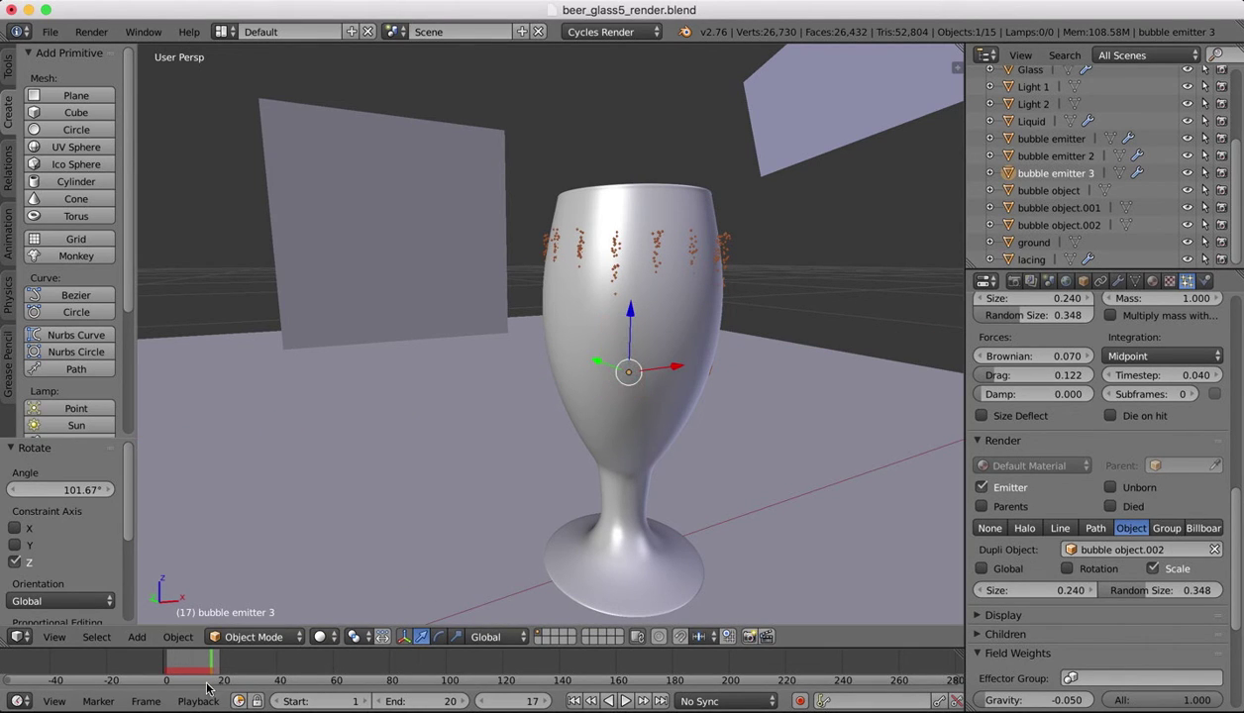
Step: Replay the bubble animation from the first frame, stopping at frame 9
left_click(573, 702)
left_click(625, 702)
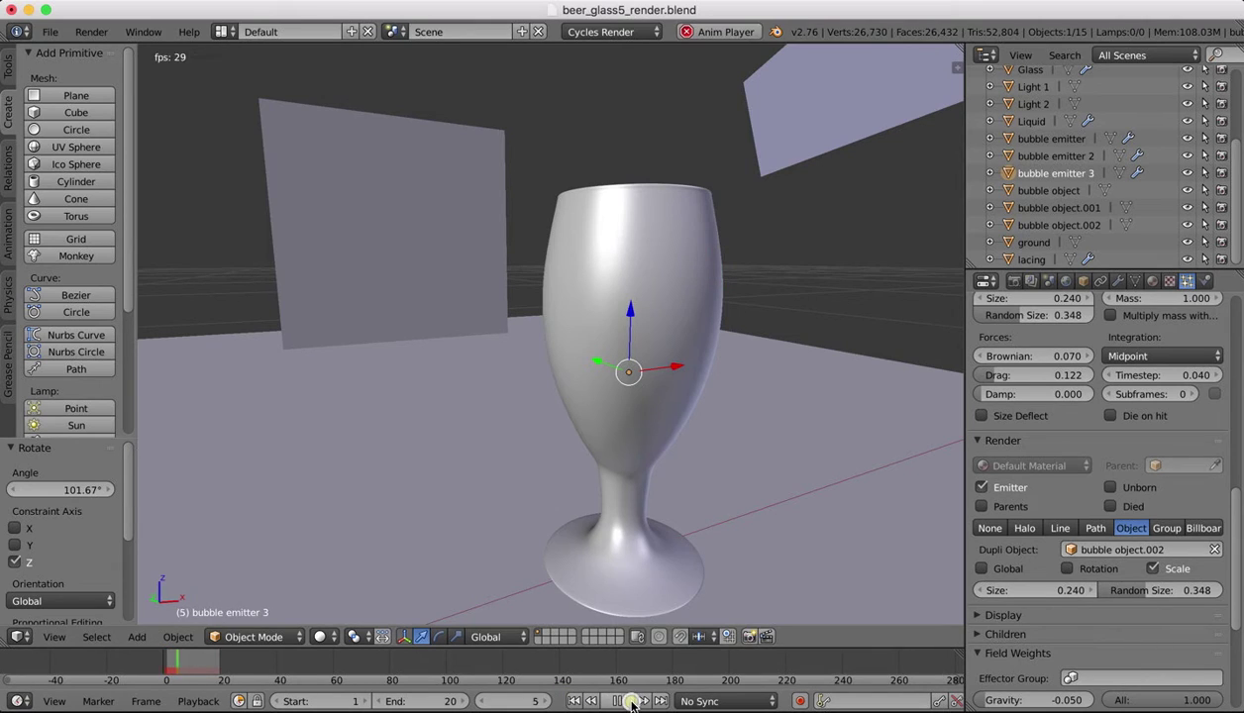
left_click(632, 702)
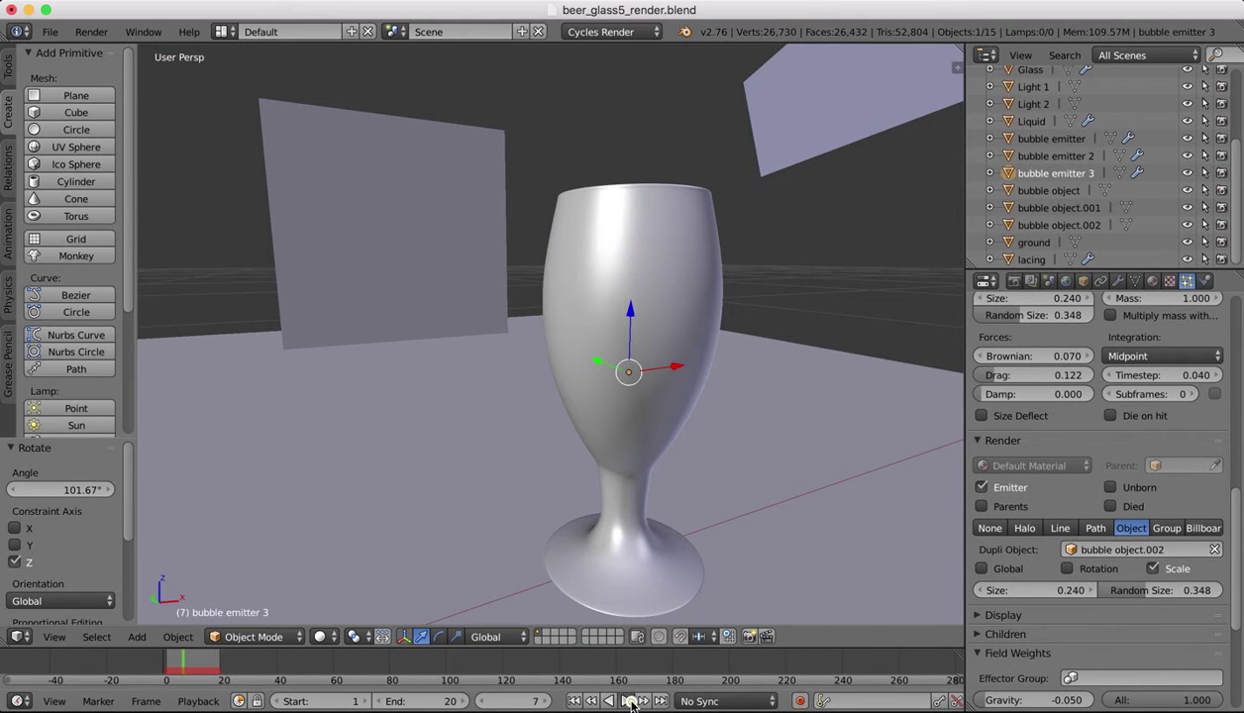
left_click(627, 701)
left_click(625, 701)
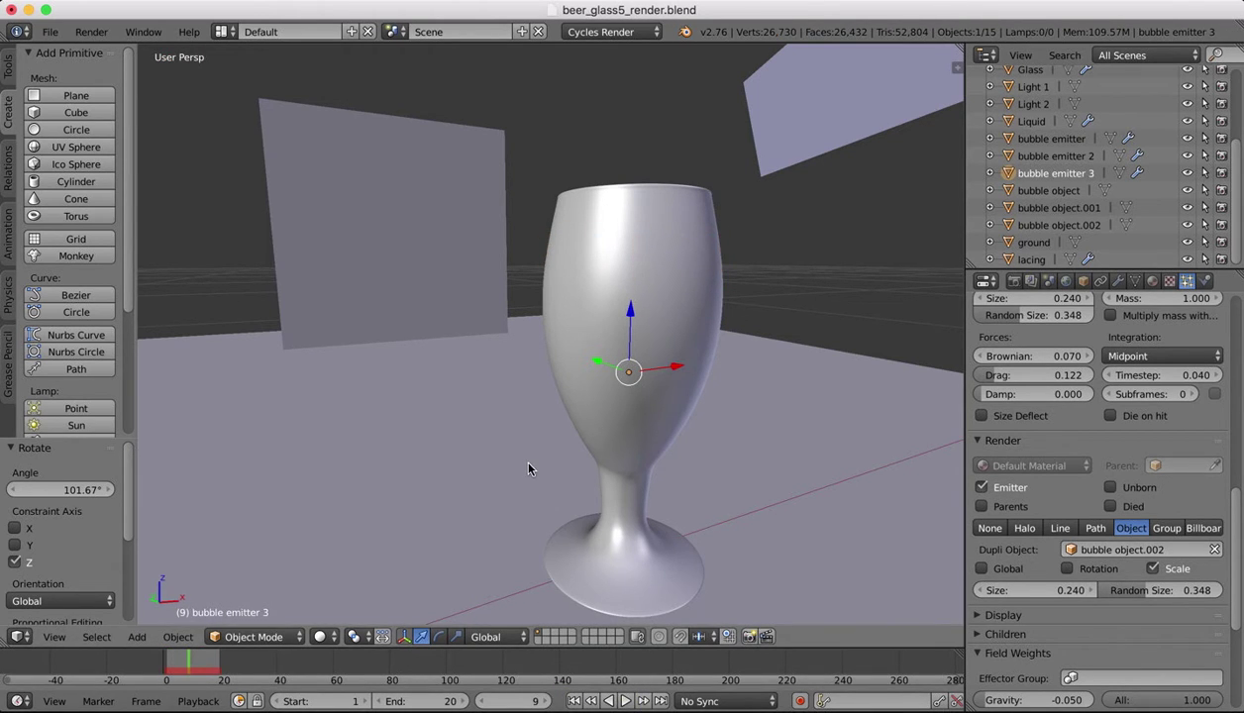
Step: Switch to wireframe and rotate bubble emitter 3 to 53.625° about global Z
key("z")
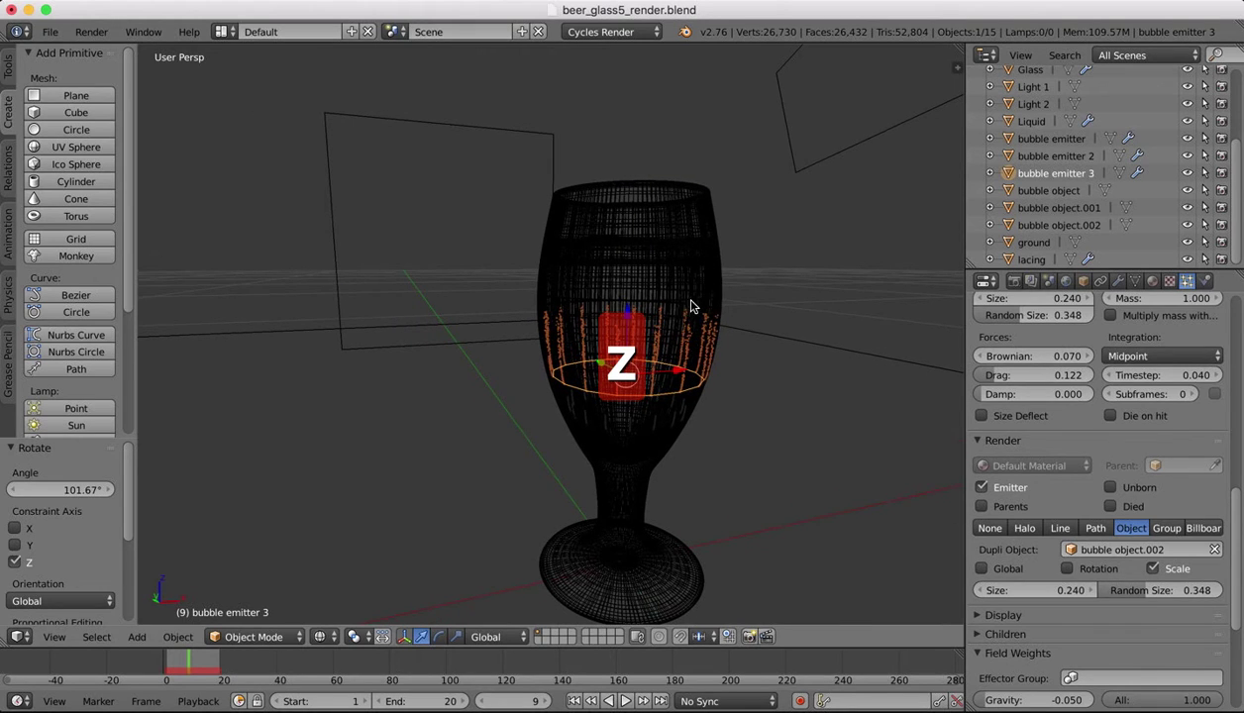
key("r")
key("z")
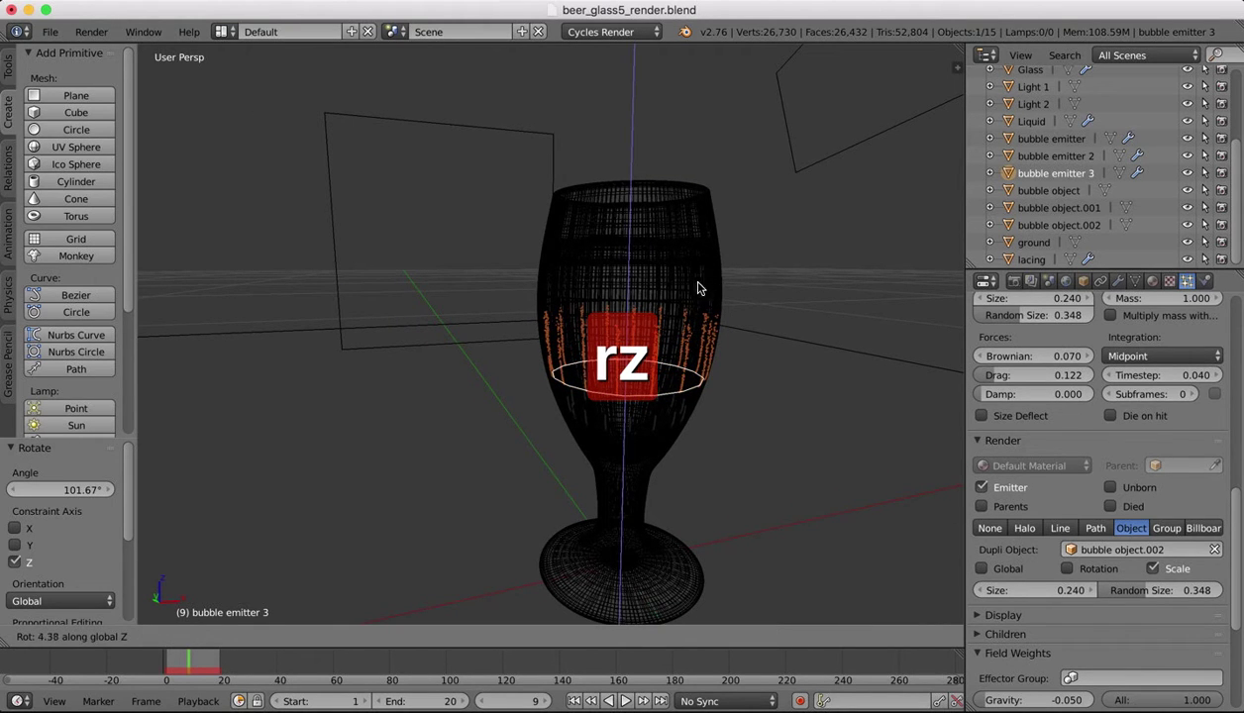
left_click(606, 281)
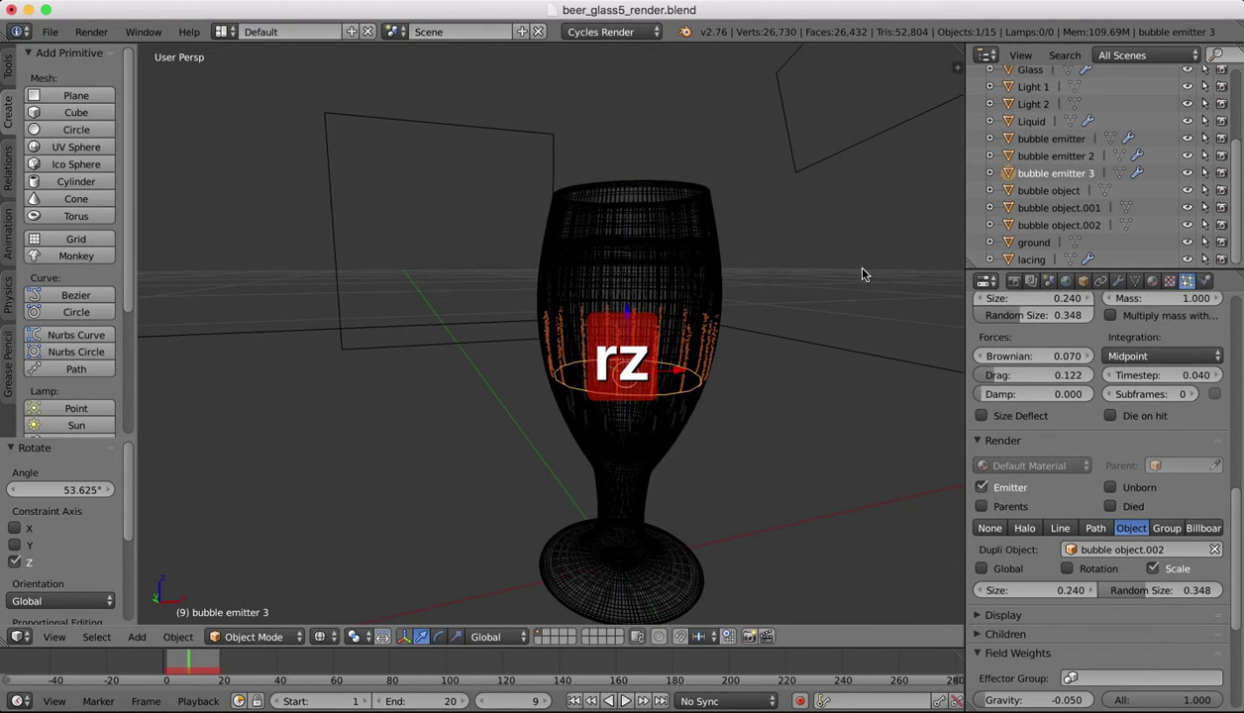
Step: Select the bubble objects in turn, then cancel a rotation of bubble object.002
left_click(1050, 190)
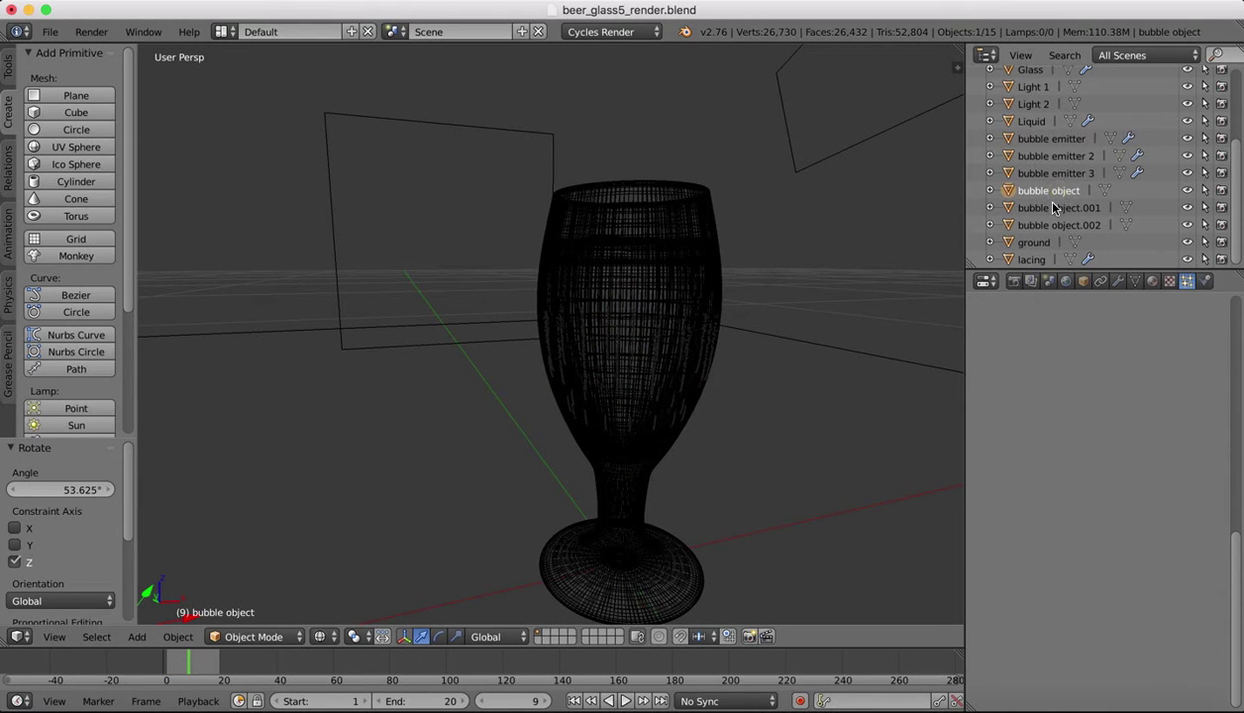
left_click(1054, 209)
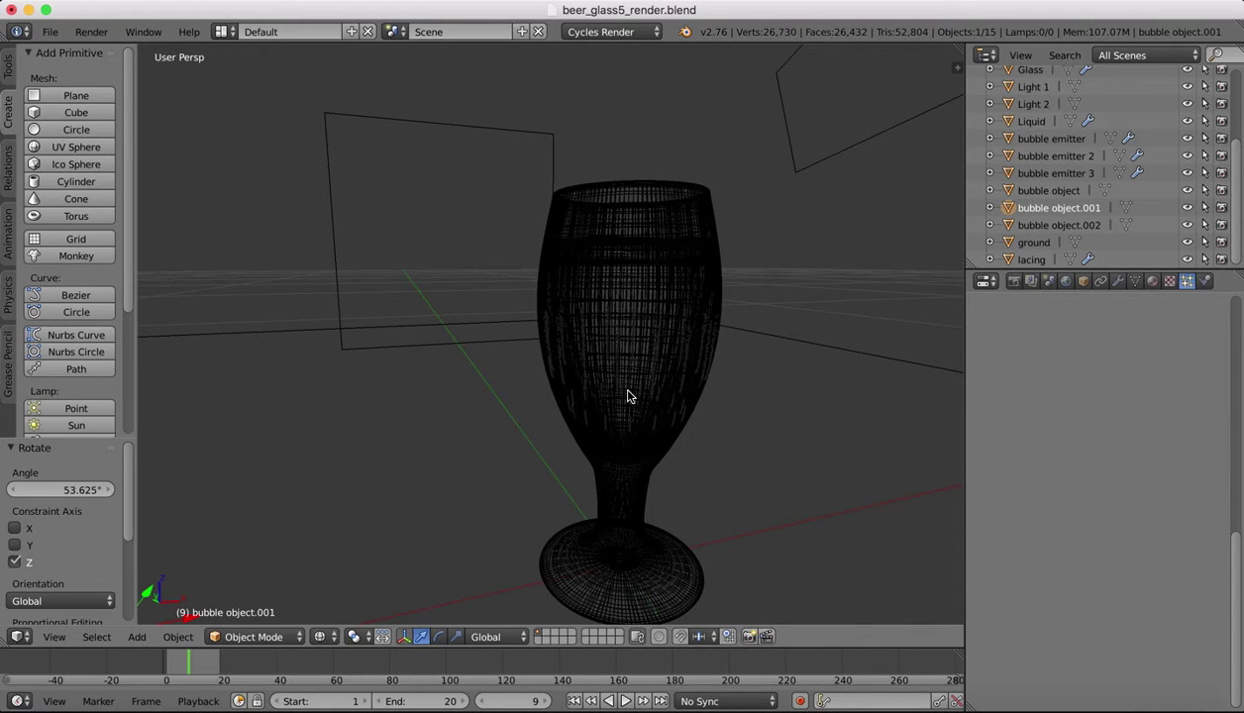
left_click(1060, 224)
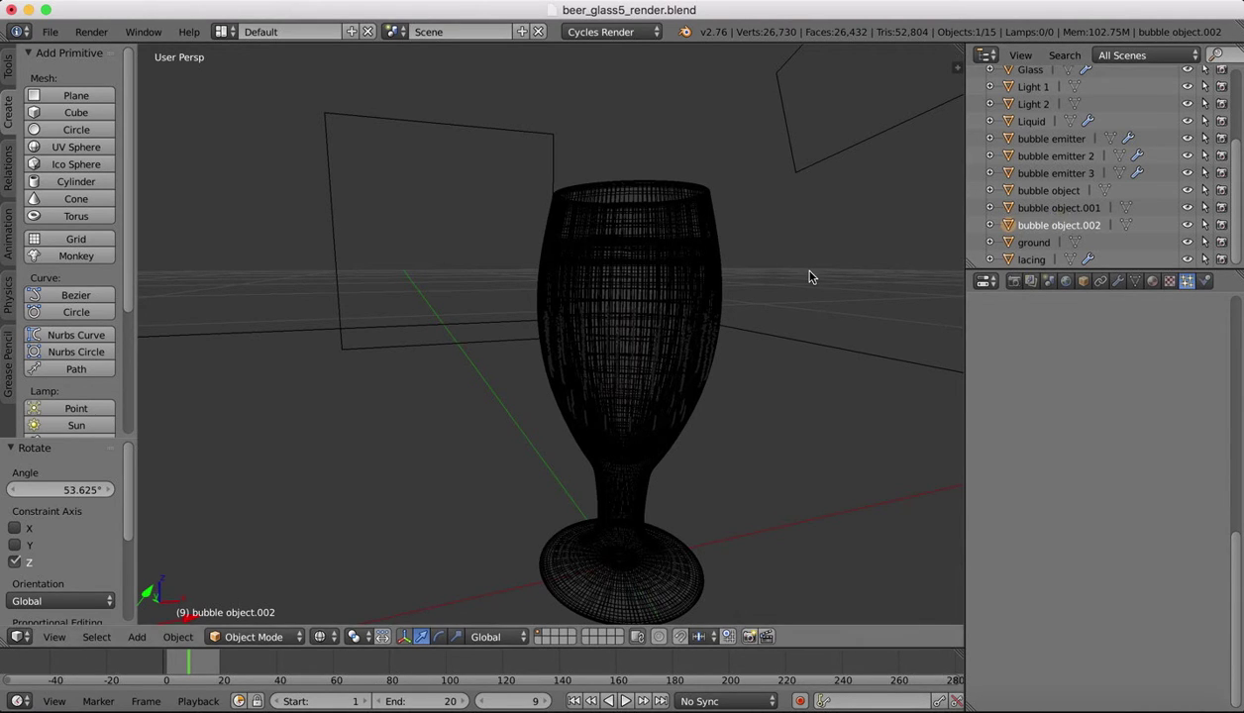
key("r")
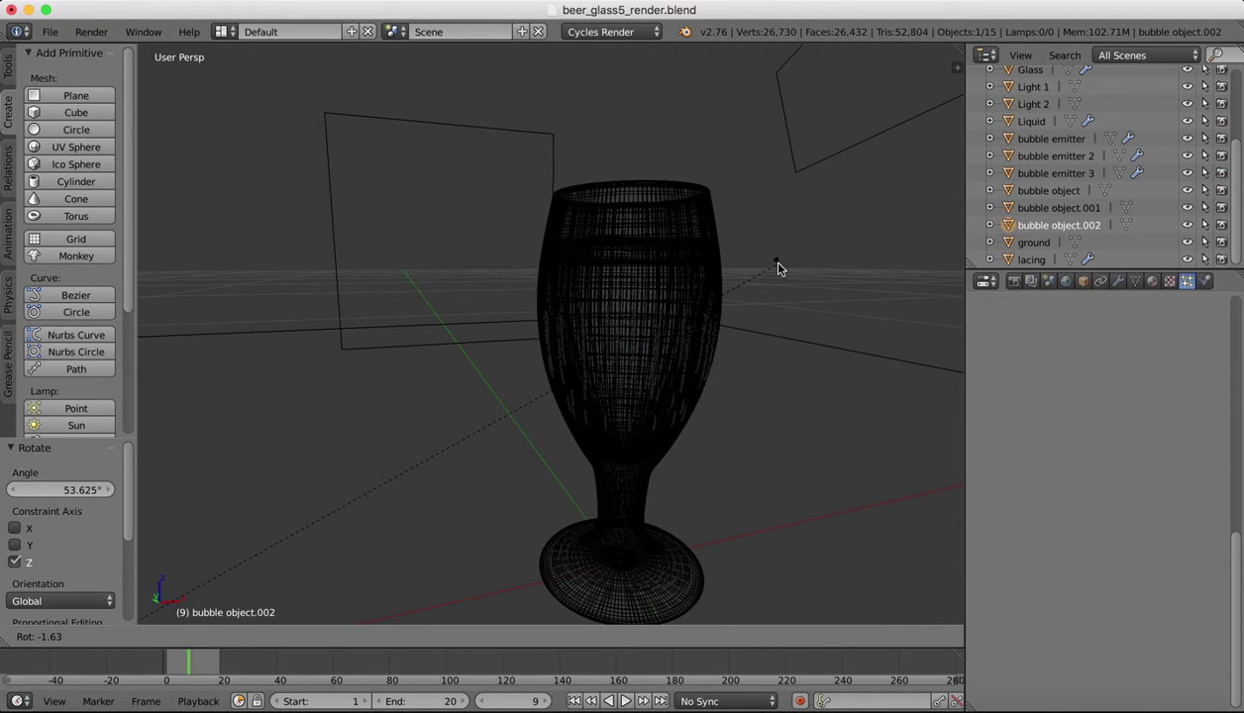
key("Escape")
Step: Rotate bubble emitter 2 by 26.909° and bubble emitter 3 by 11.392° about global Z
left_click(1056, 156)
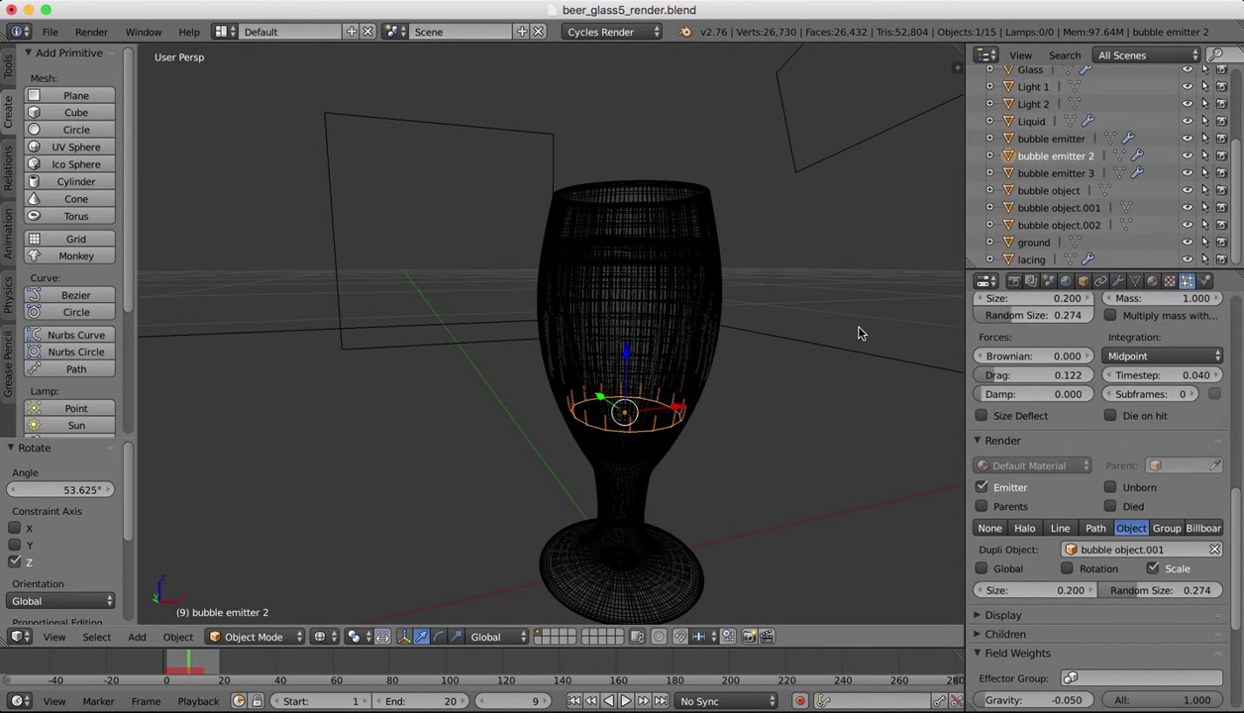
key("r")
key("z")
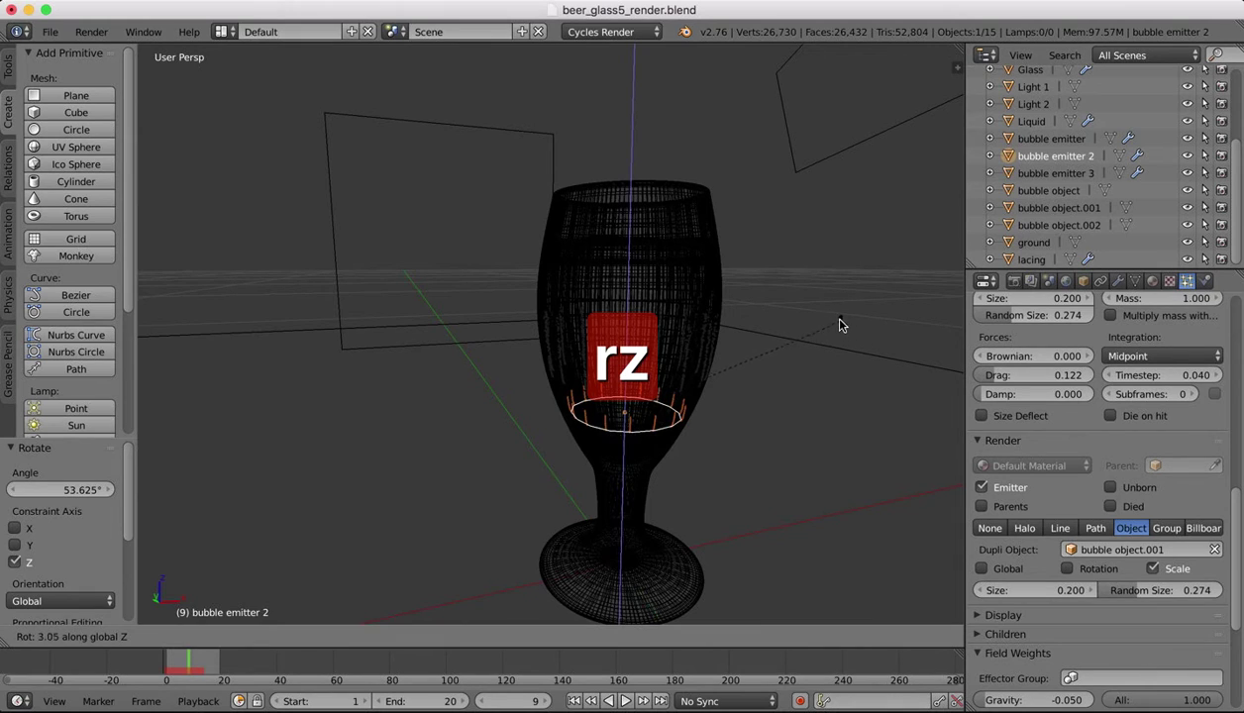
left_click(748, 295)
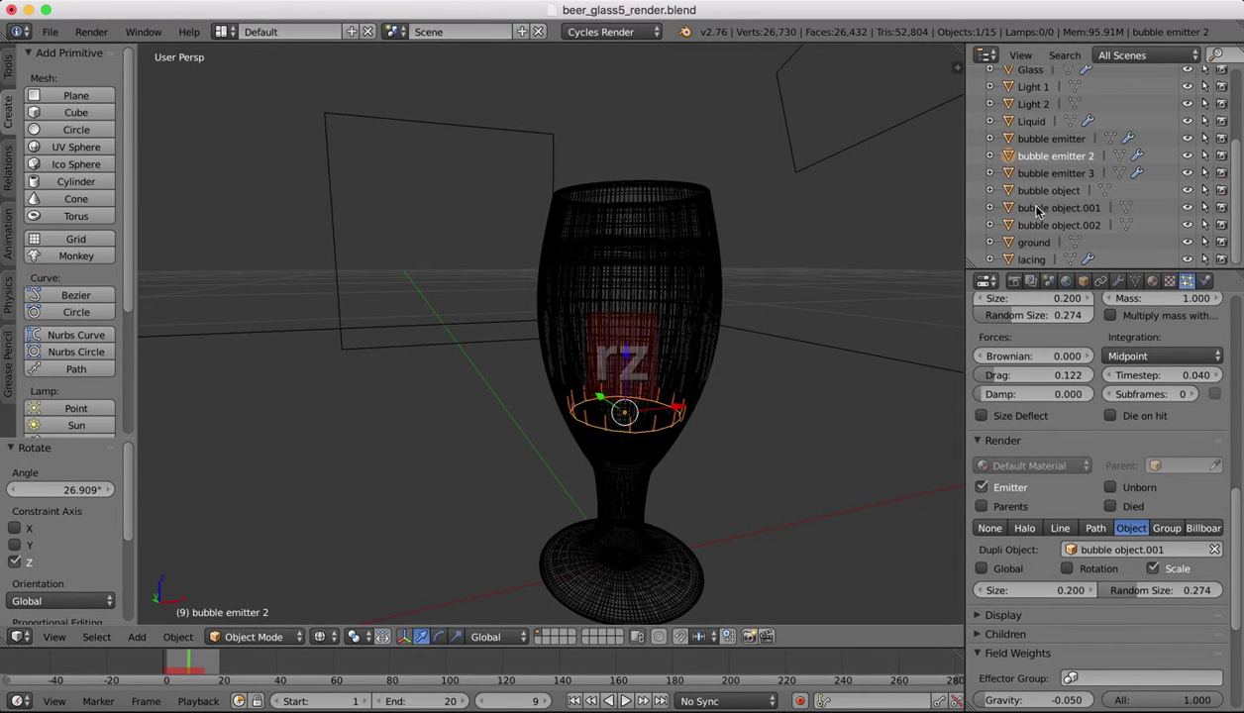
left_click(1058, 173)
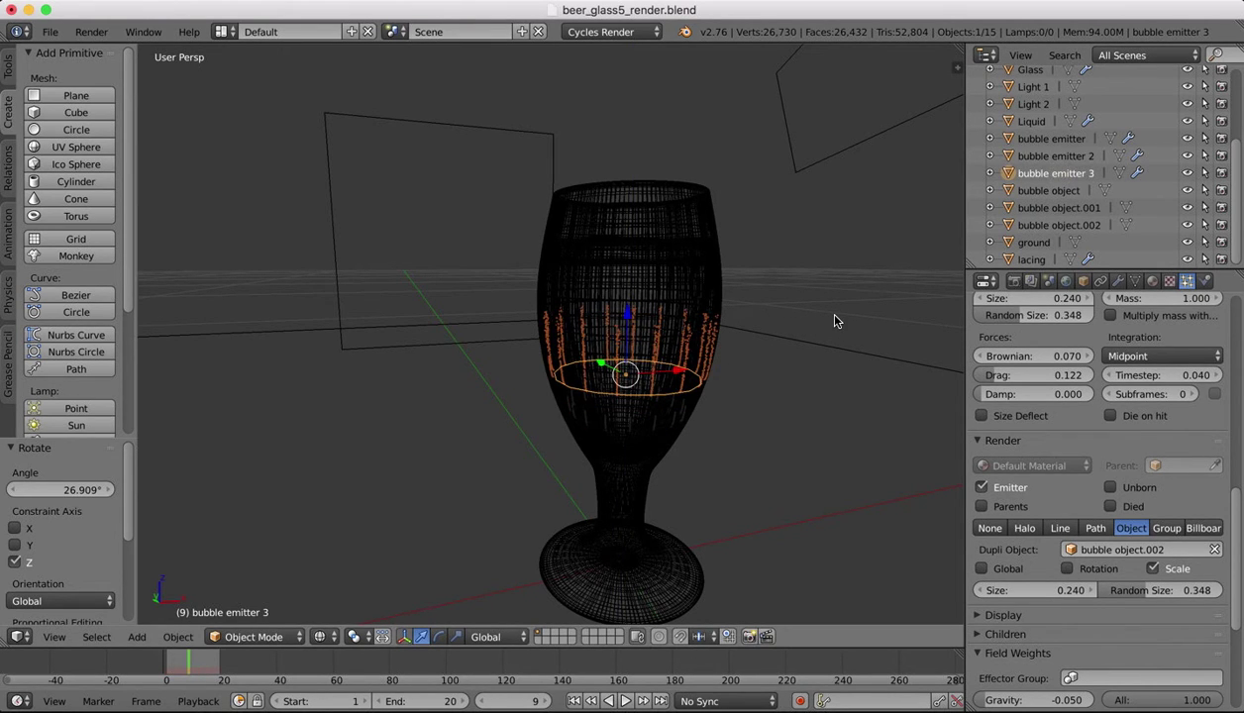
key("r")
key("z")
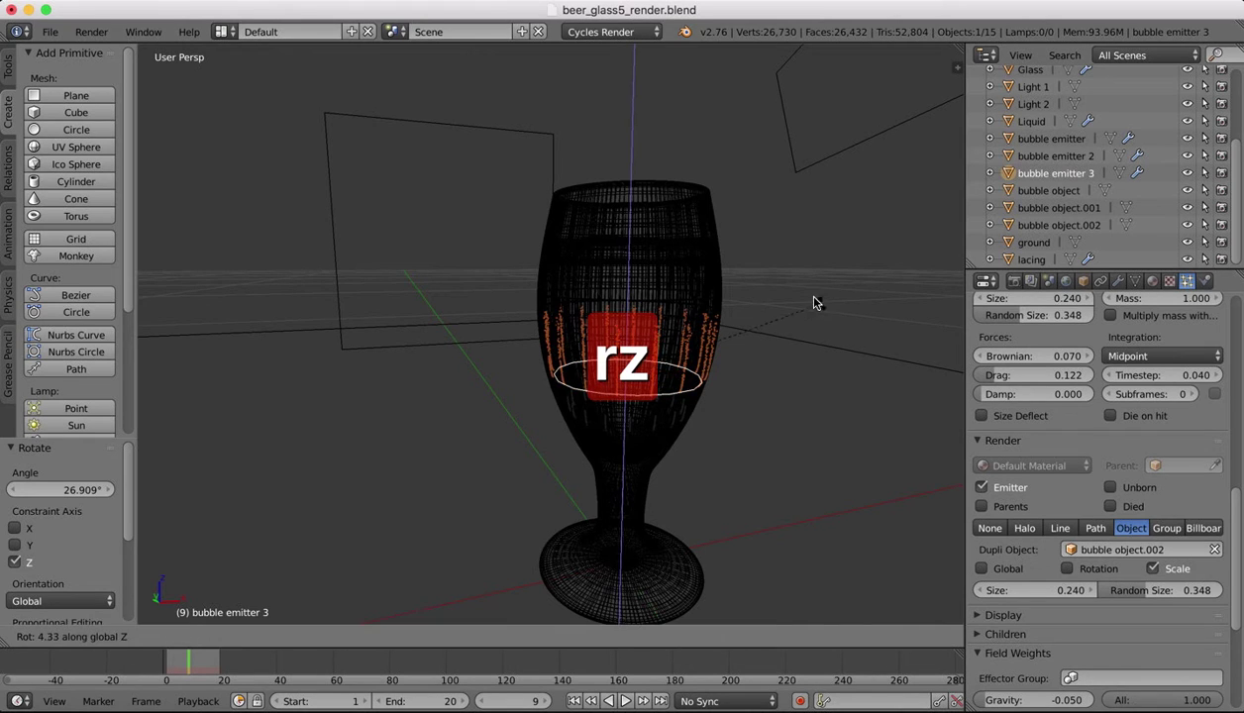
left_click(794, 289)
Step: Rotate bubble emitter 2 by 12.137° about global Z, then play and stop at frame 19
left_click(1053, 157)
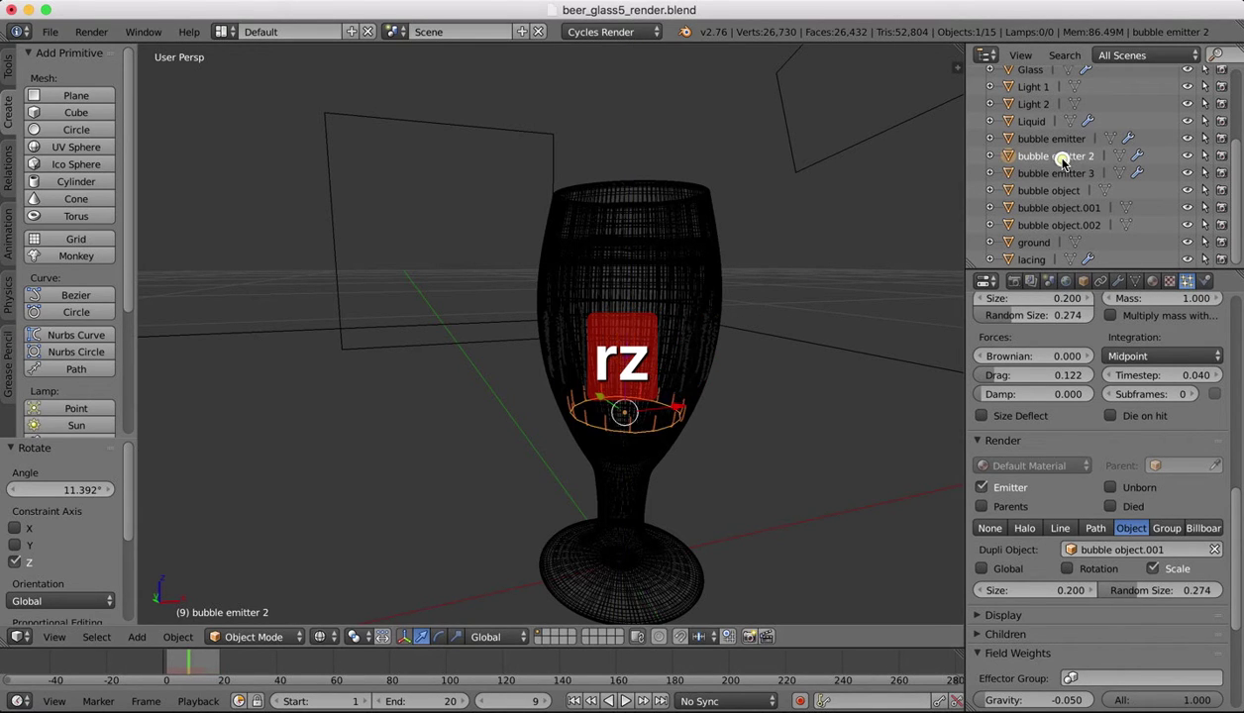
key("r")
key("z")
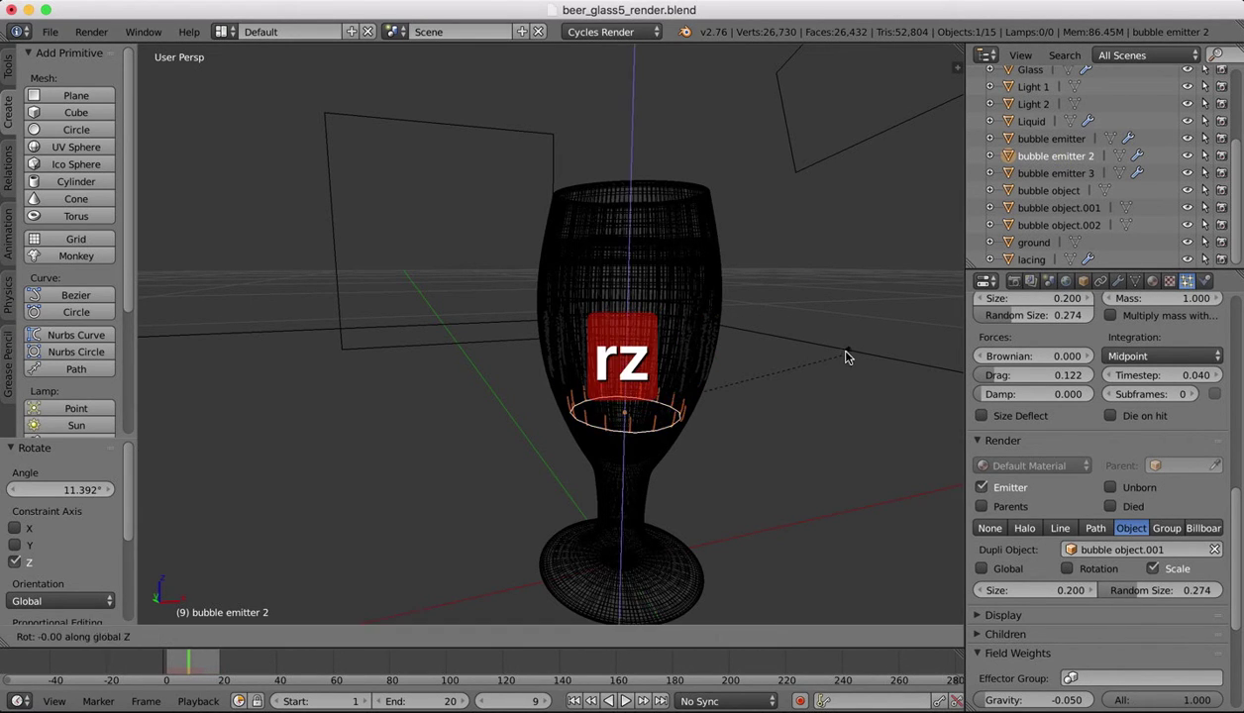
left_click(799, 329)
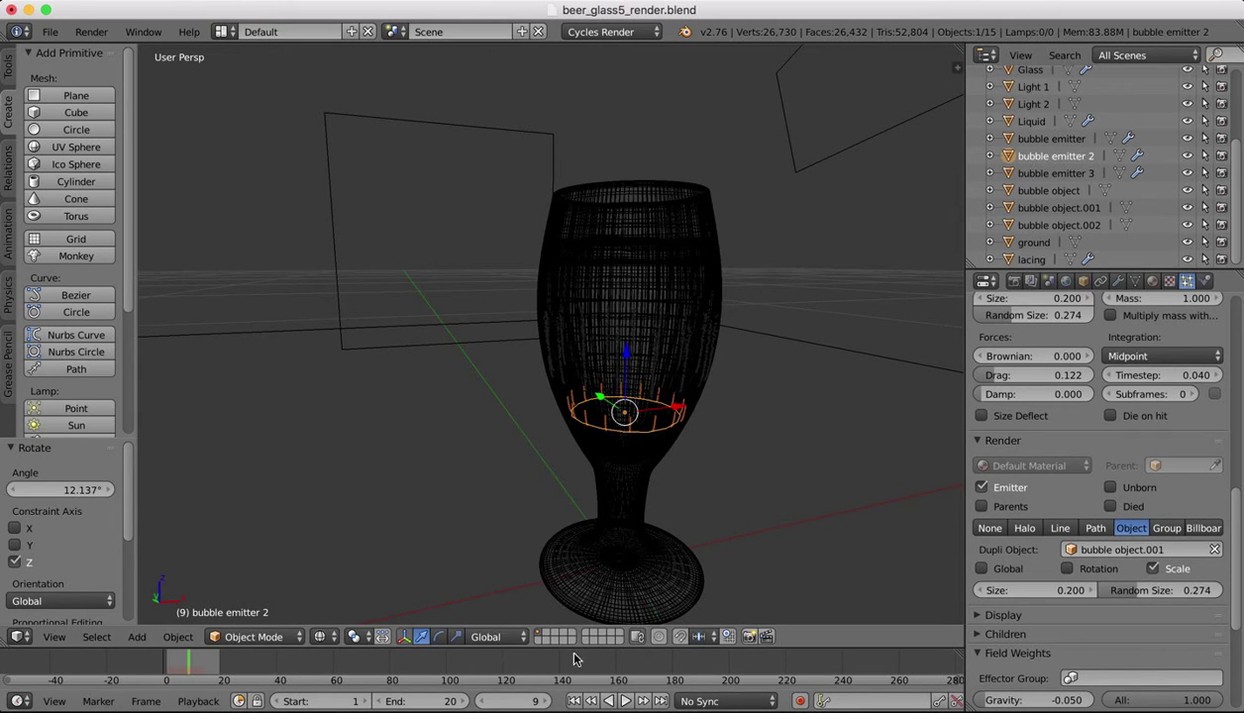
left_click(626, 702)
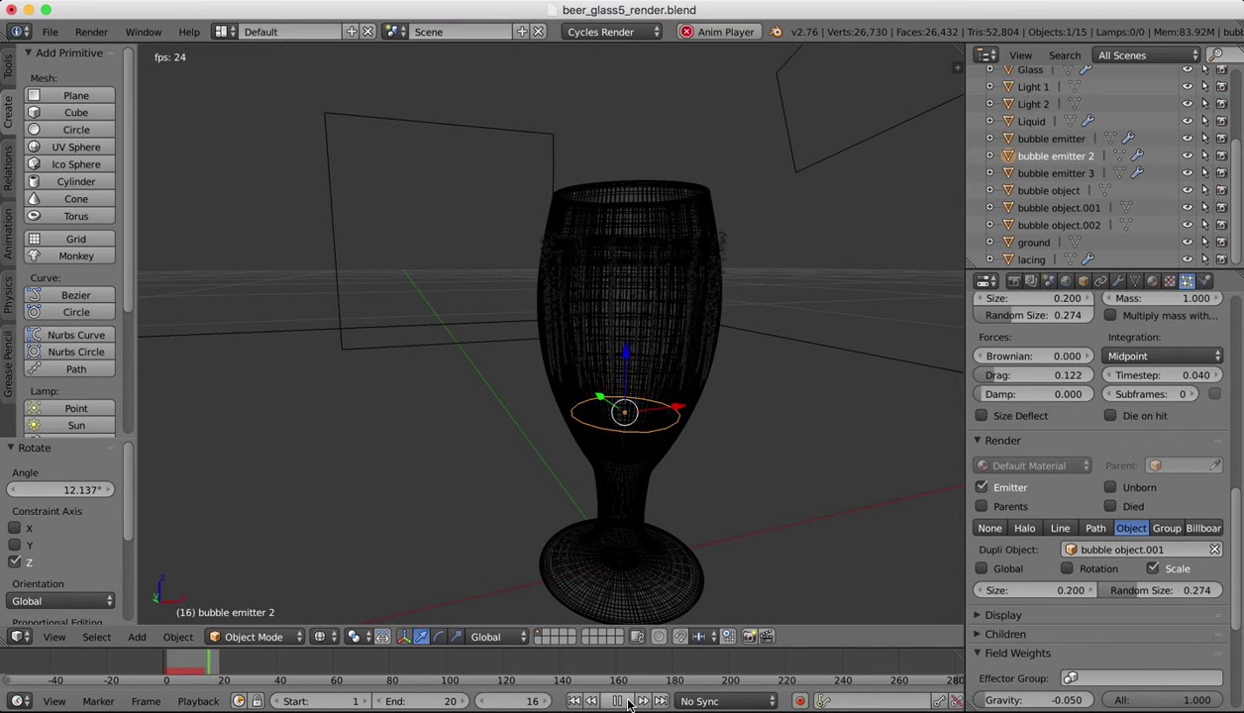
left_click(624, 701)
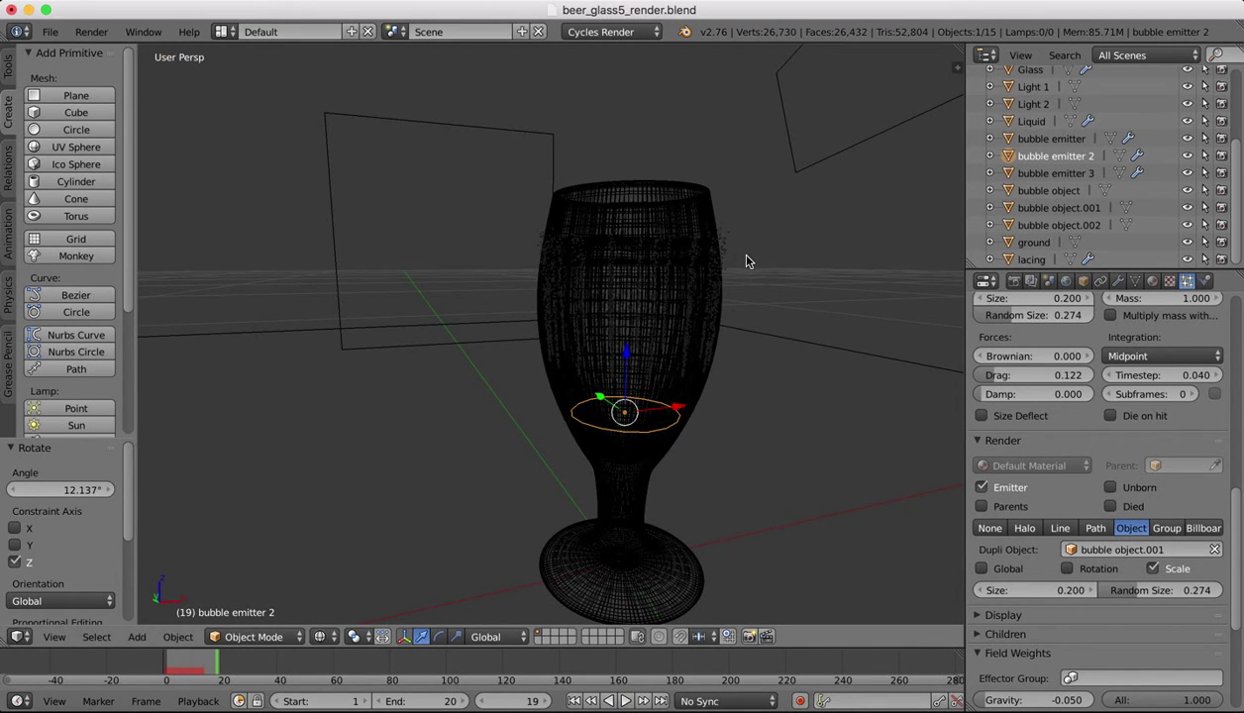
Step: Scale bubble emitter 3 to 0.913 and lower it by -0.005 along Z
middle_click_drag(739, 281, 710, 313)
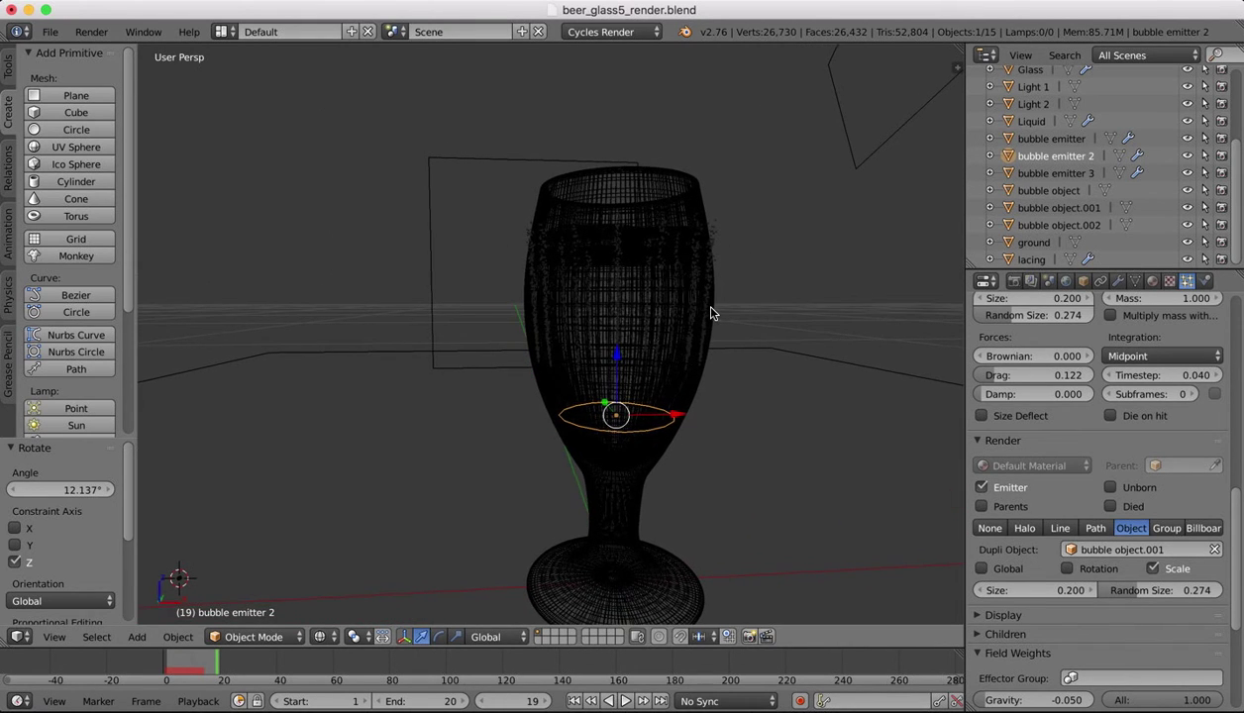
left_click(1039, 140)
left_click(1060, 172)
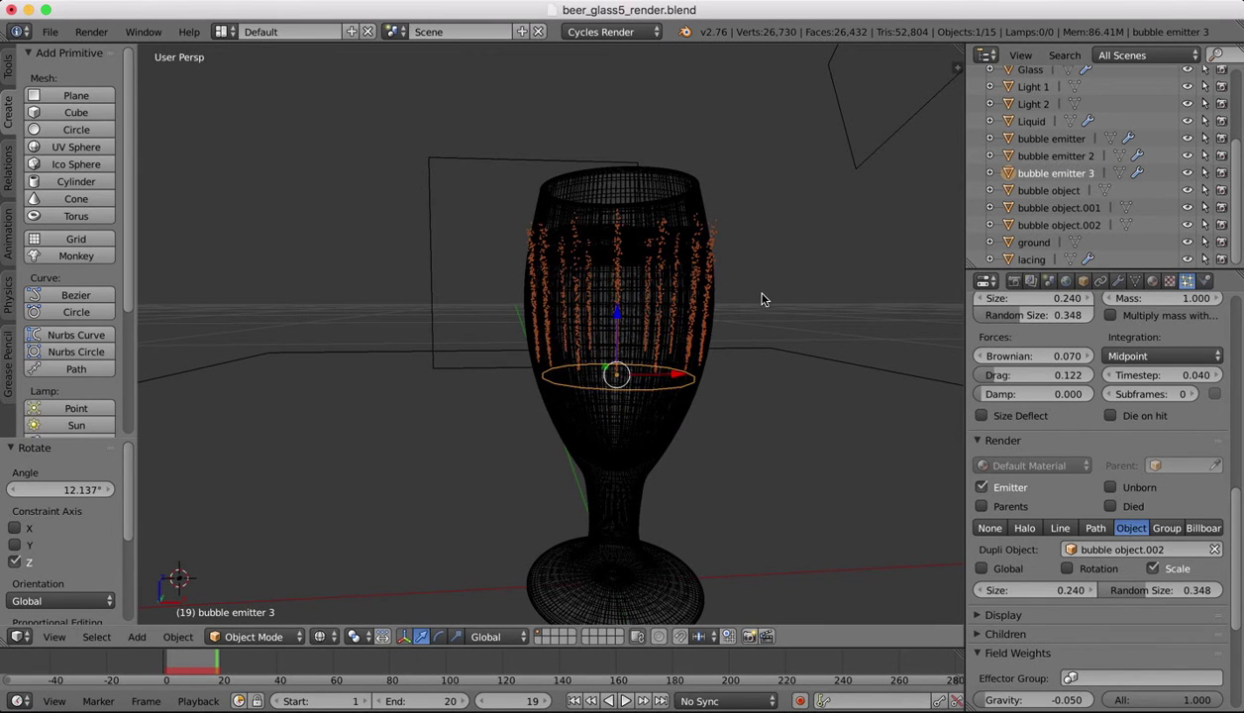
key("s")
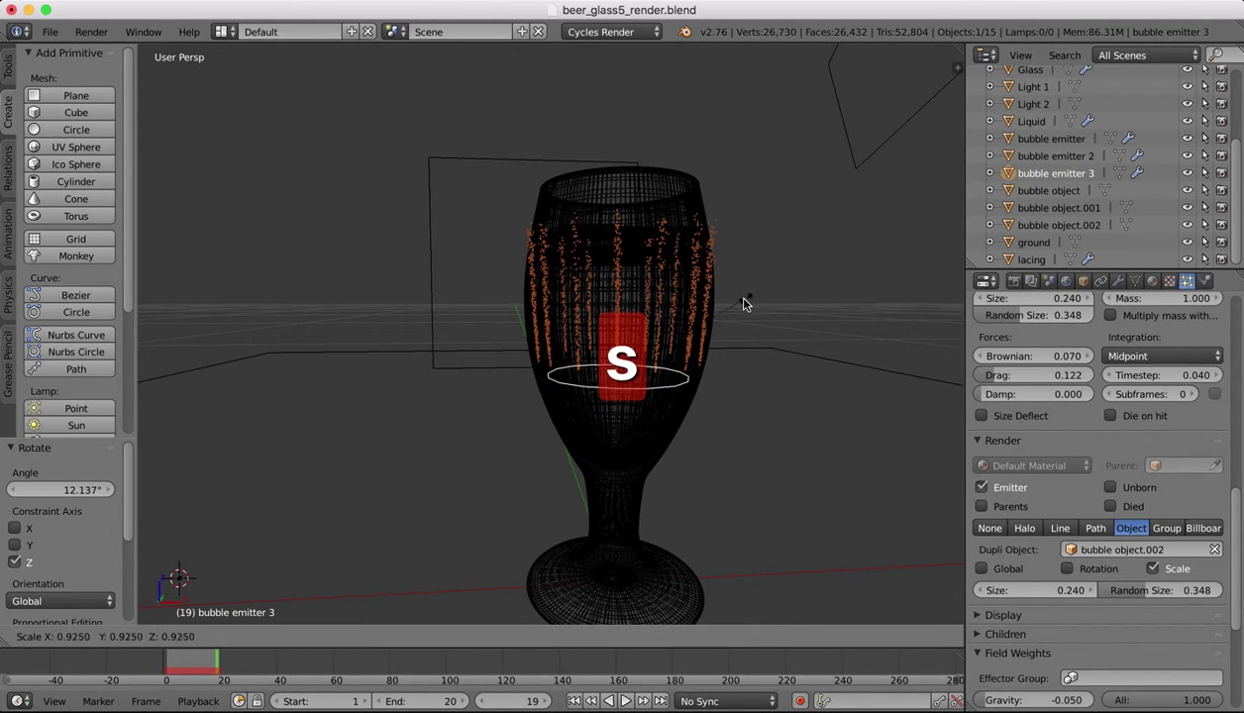
left_click(744, 302)
key("g")
key("z")
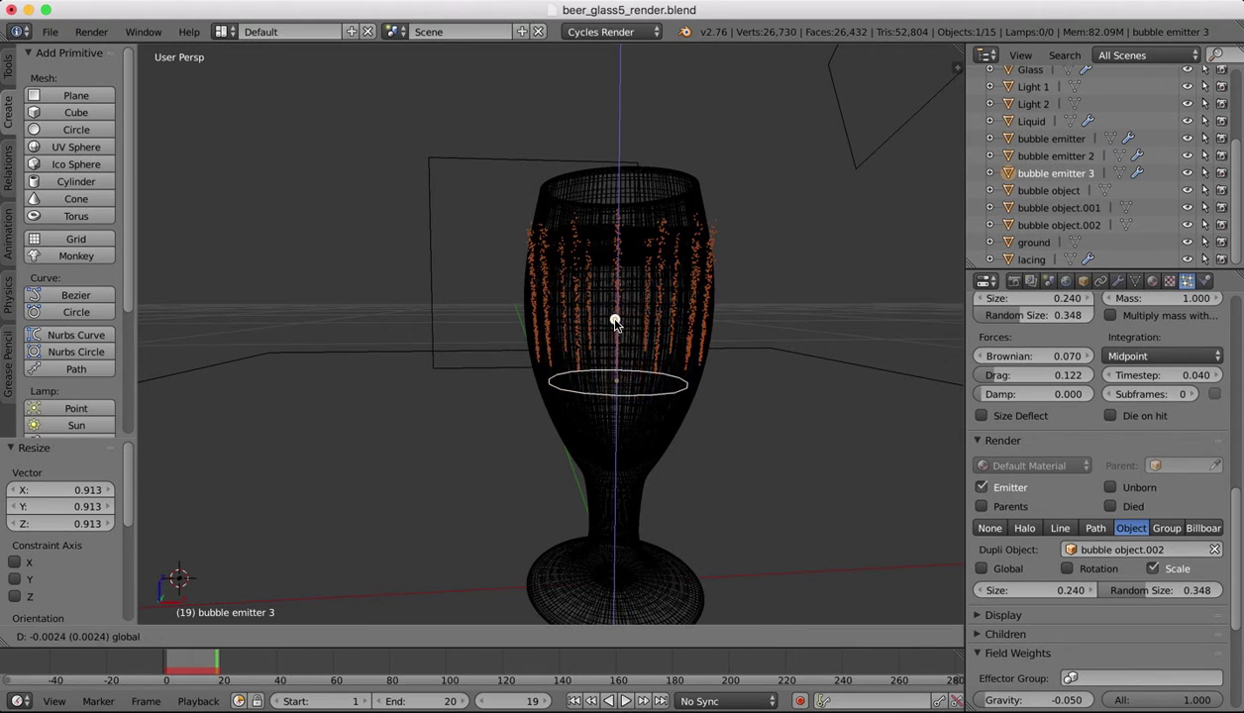
left_click(615, 327)
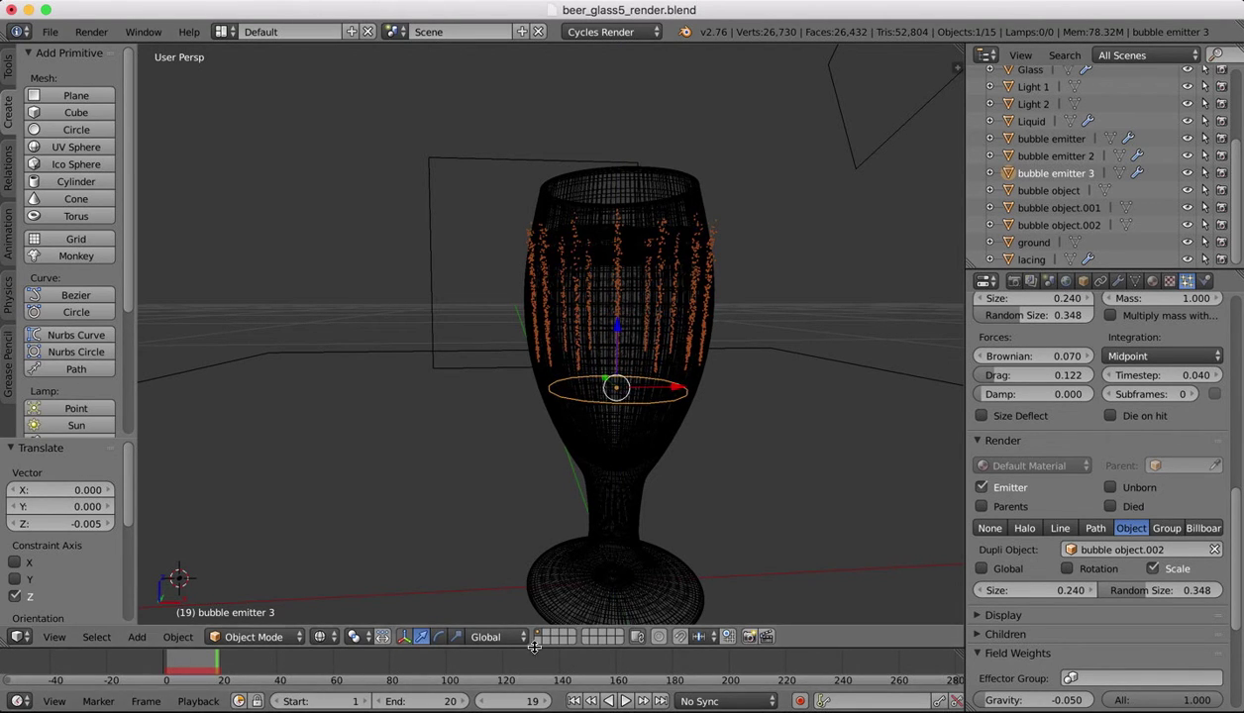
Step: Replay the bubbles from frame 1 twice, stopping at frame 13 with bubble emitter 2 selected
left_click(574, 701)
left_click(625, 701)
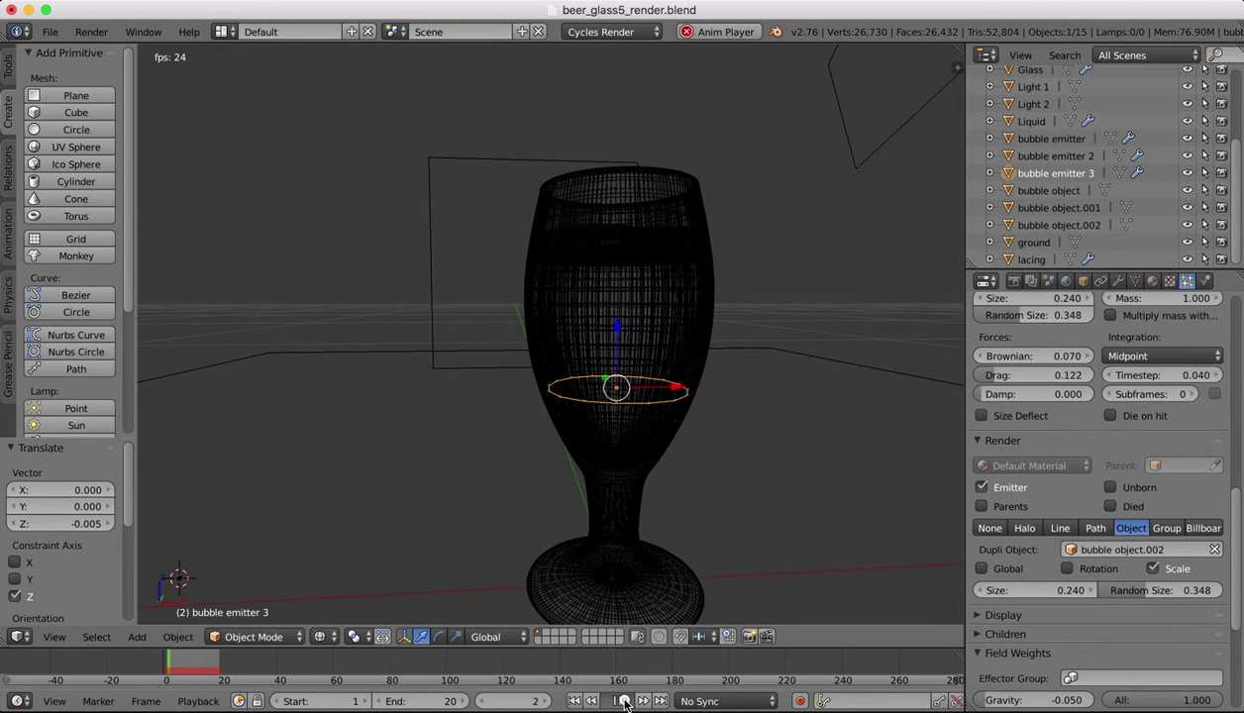
left_click(624, 702)
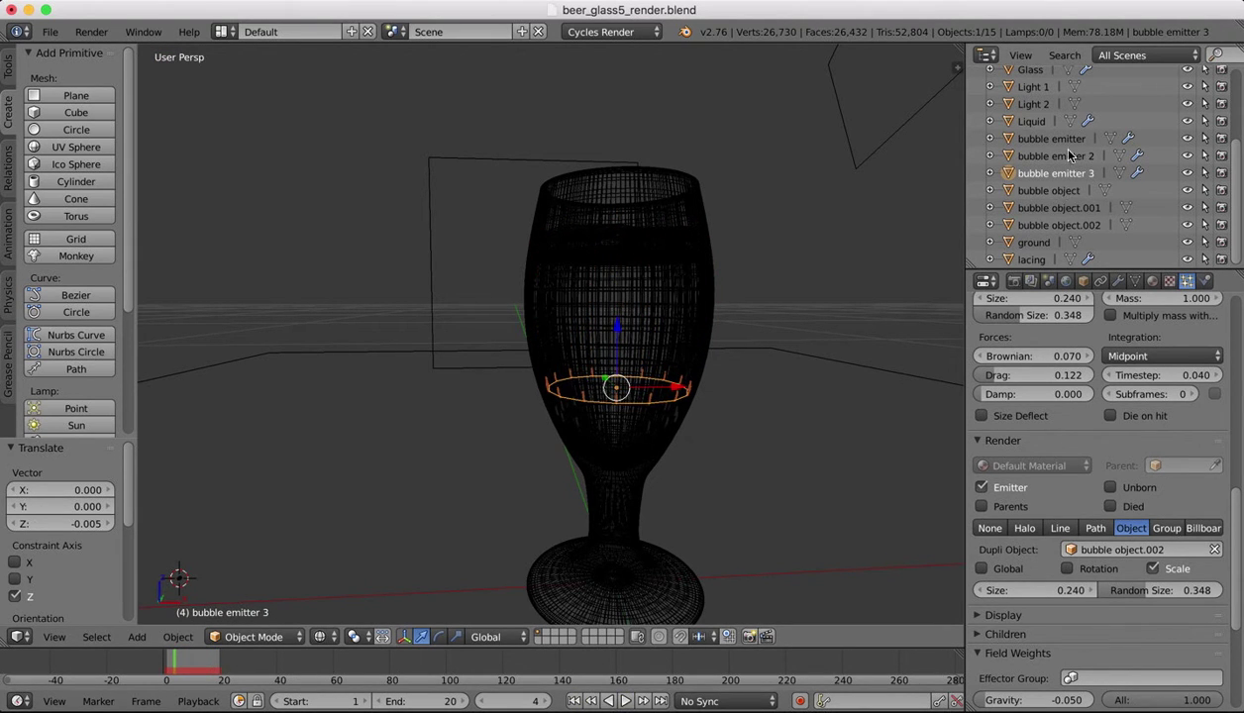
left_click(1068, 156)
left_click(574, 702)
left_click(627, 701)
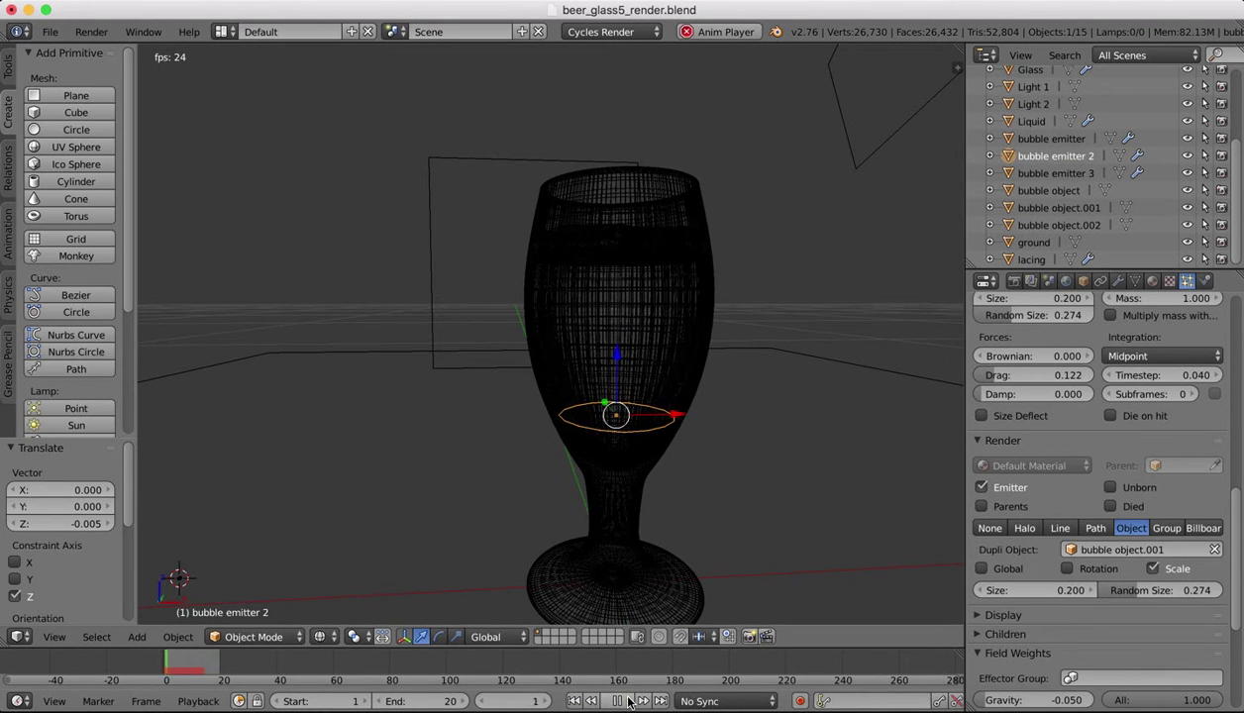
left_click(627, 701)
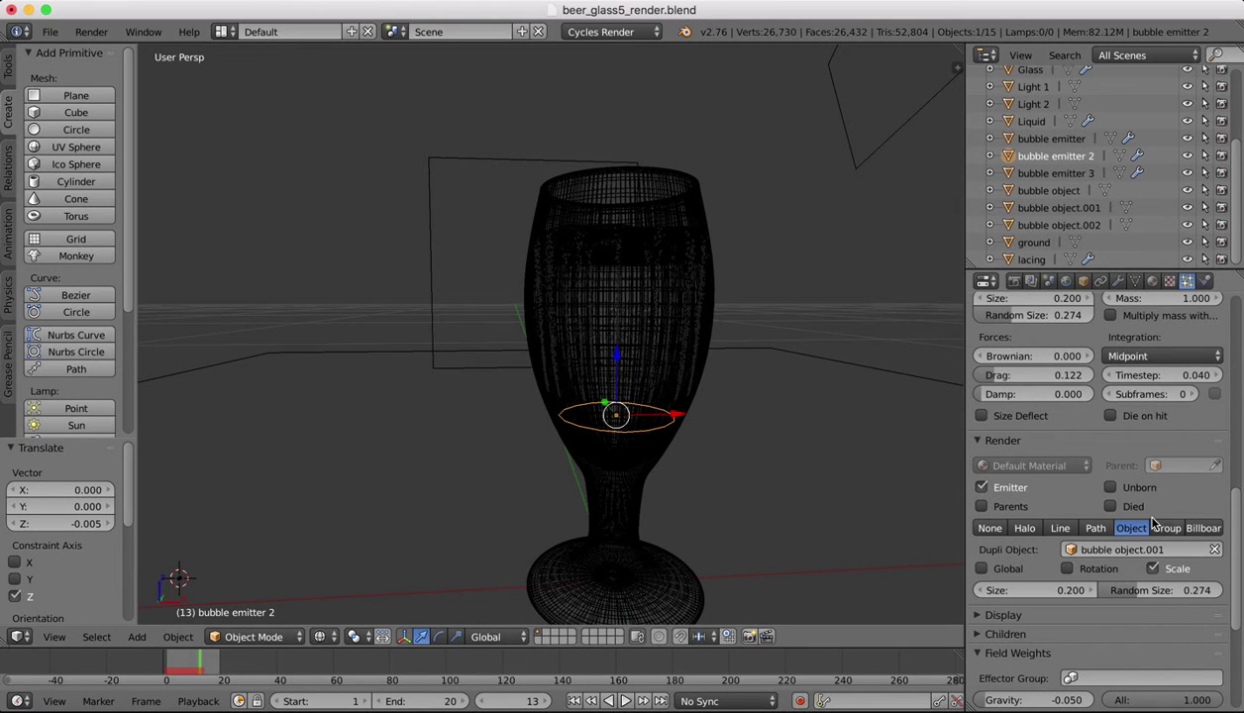
Step: Try a particle Lifetime of 10 for bubble emitter 2 and preview it to frame 9
scroll(1164, 492, "up", 9)
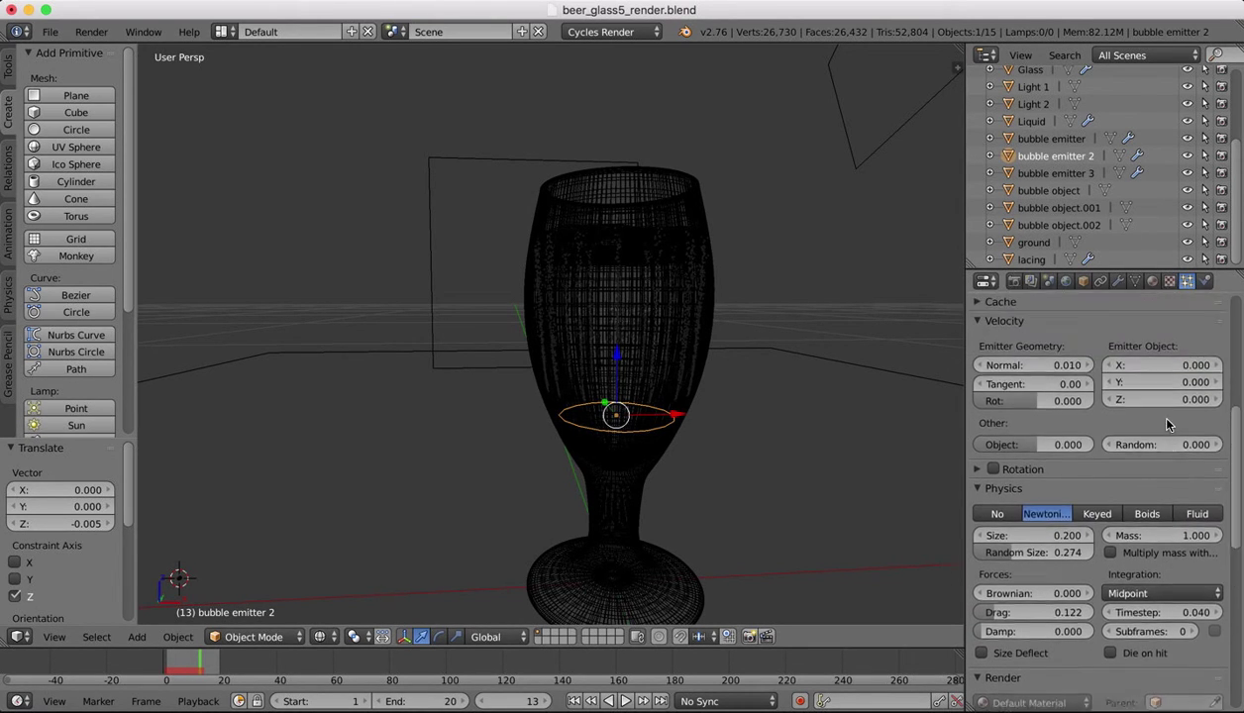
scroll(1167, 424, "up", 5)
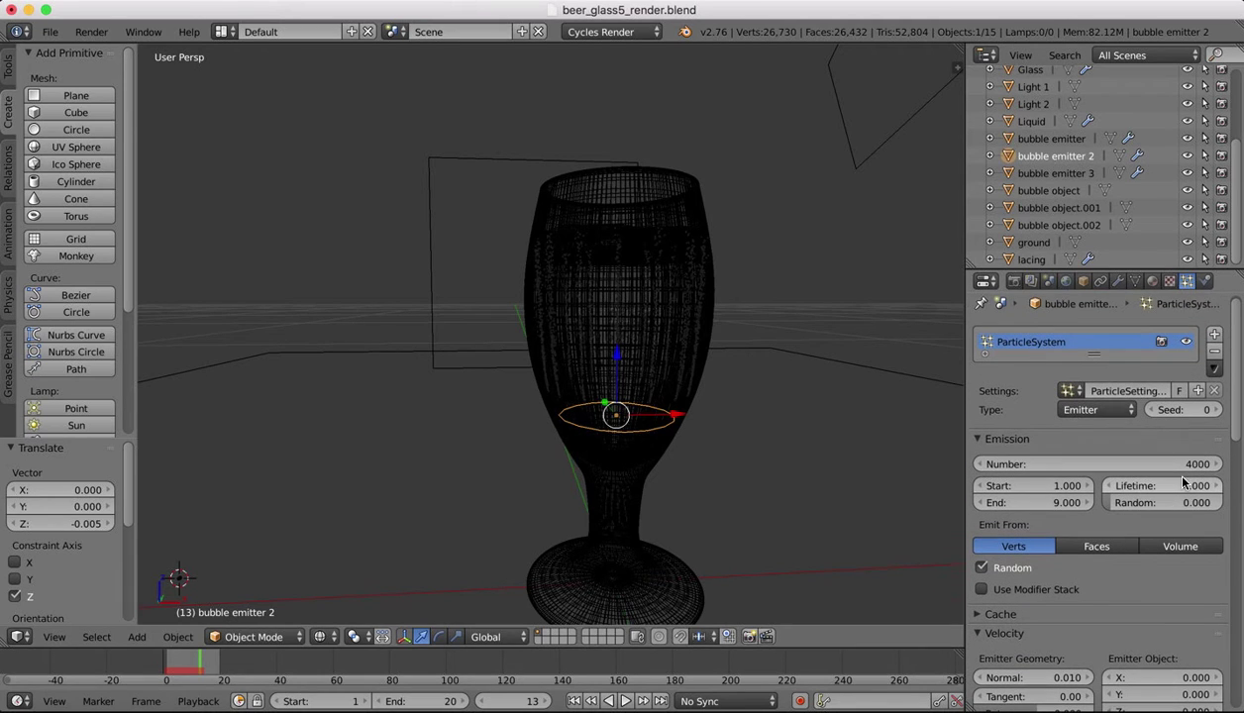
left_click(1189, 488)
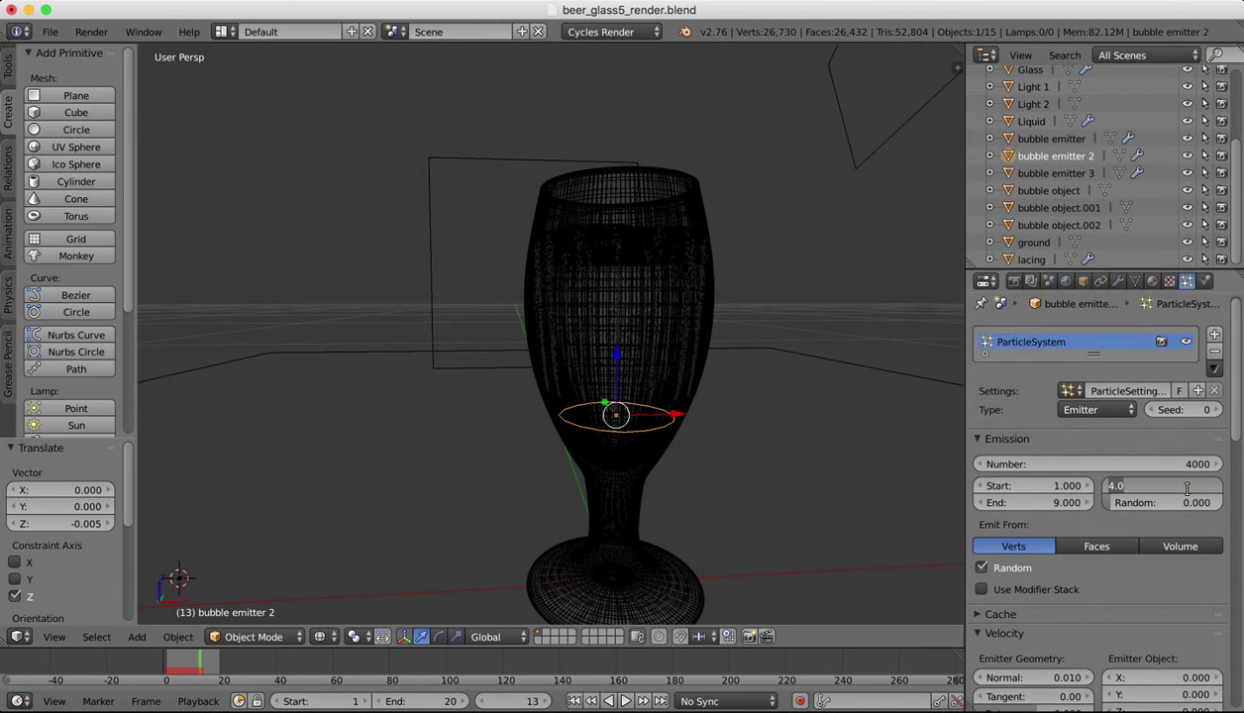
type("10")
key("Return")
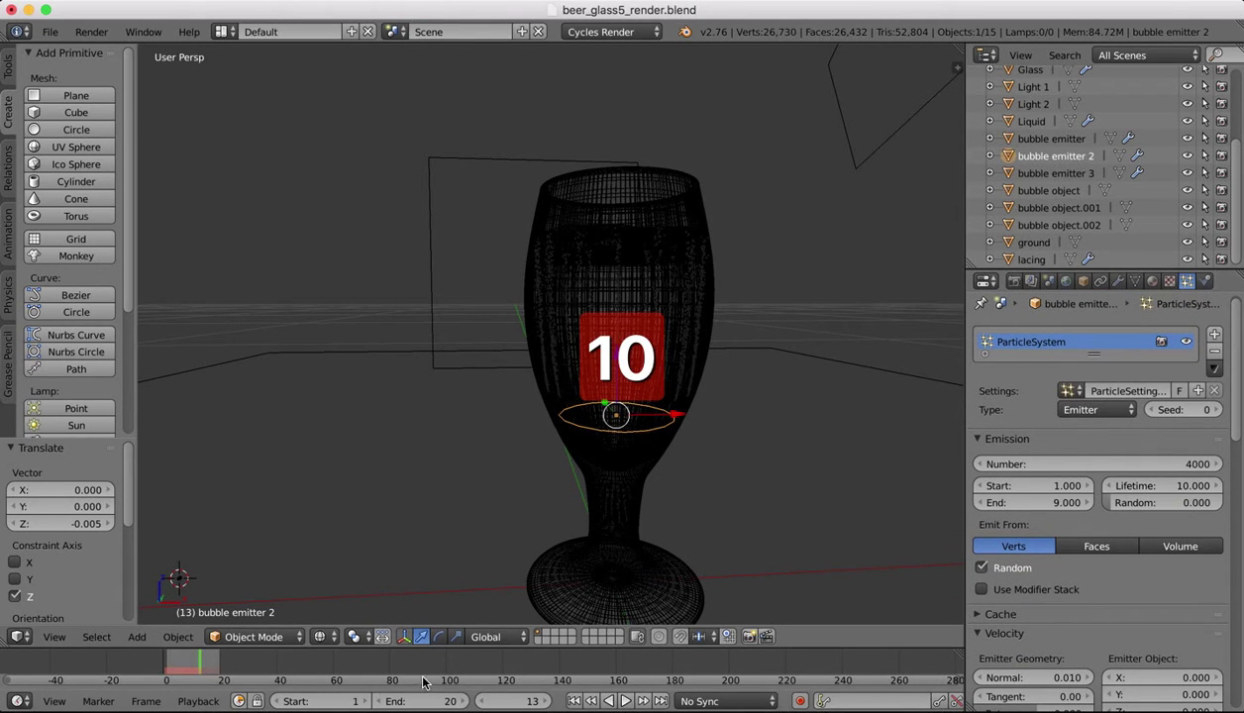
left_click(573, 701)
left_click(625, 701)
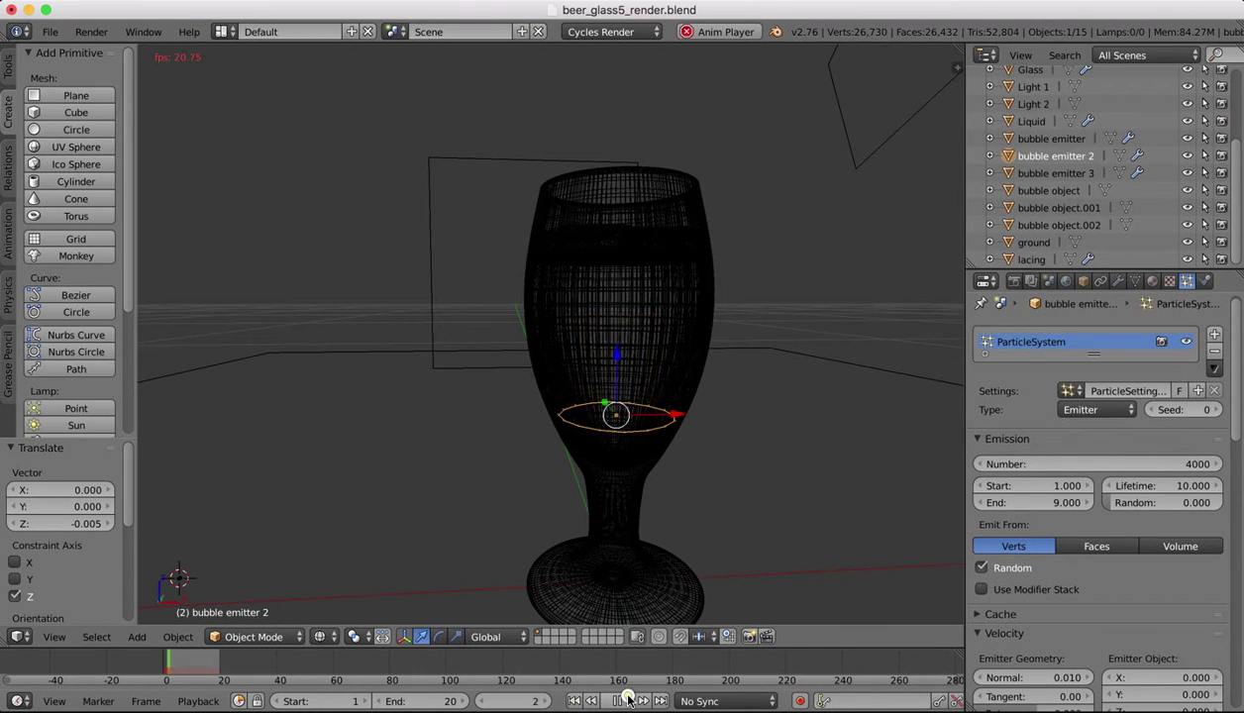
left_click(625, 701)
Step: Raise the particle Lifetime to 13 and replay the animation
left_click(1189, 492)
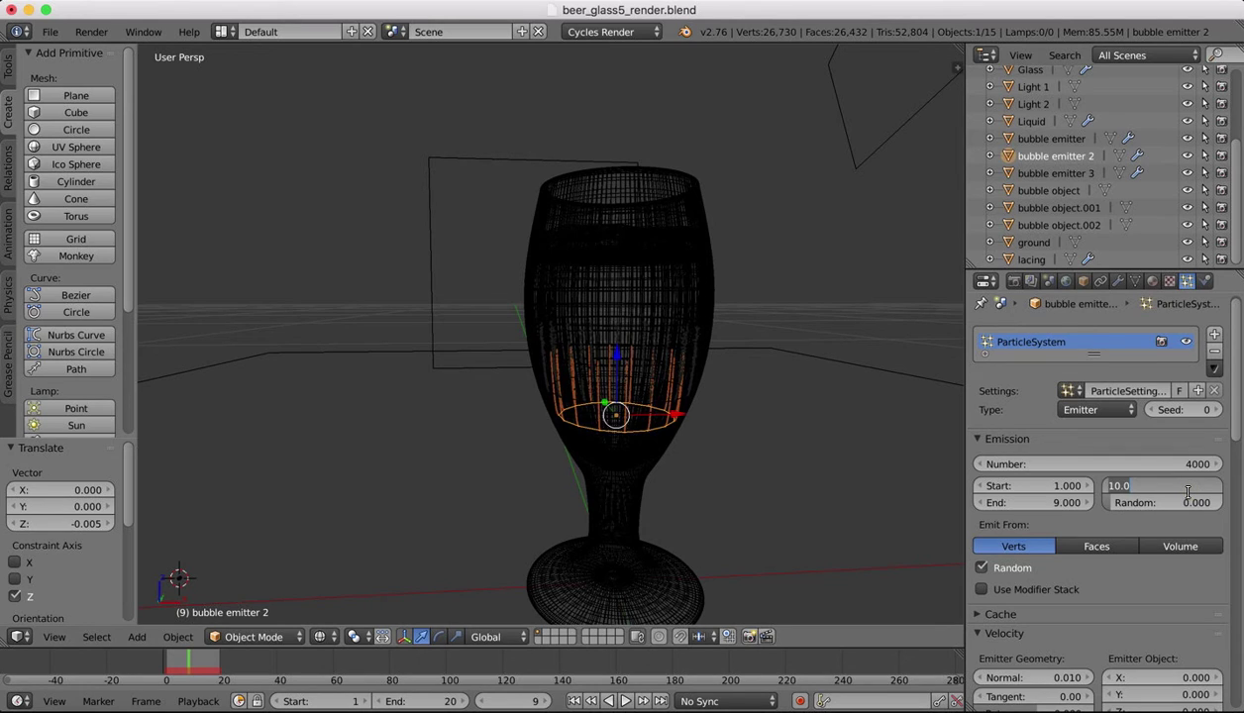
type("13")
key("Return")
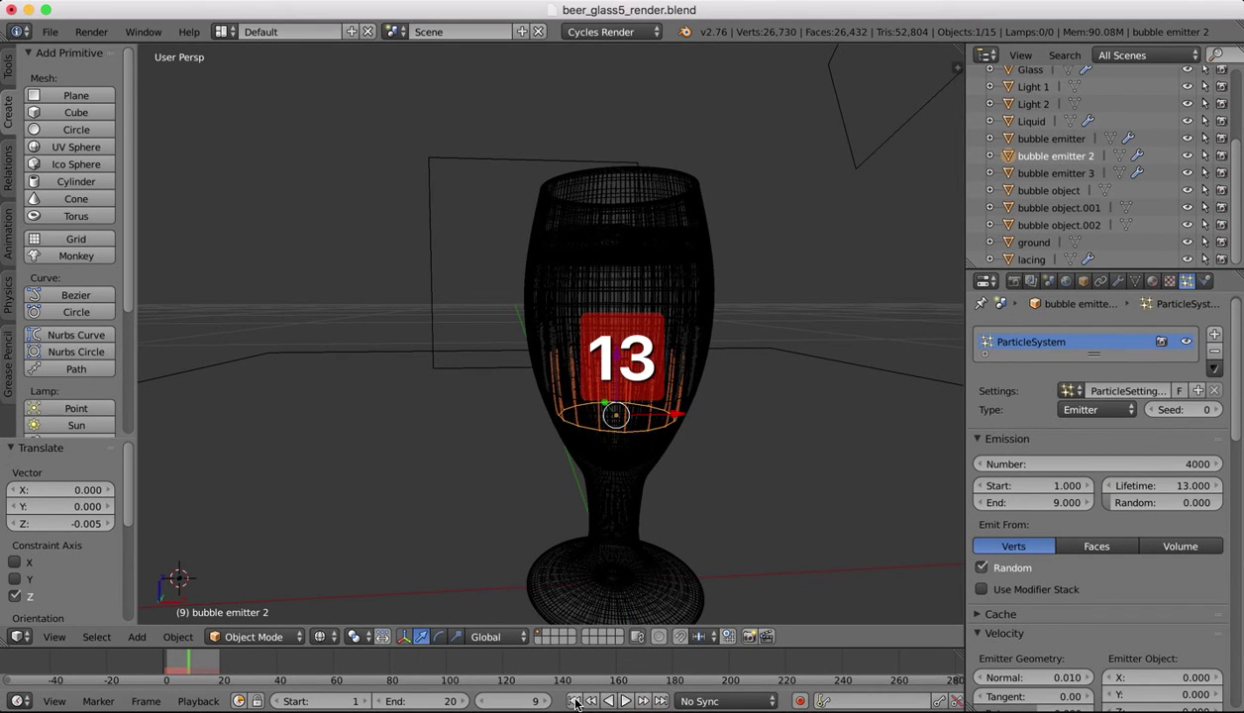
left_click(625, 701)
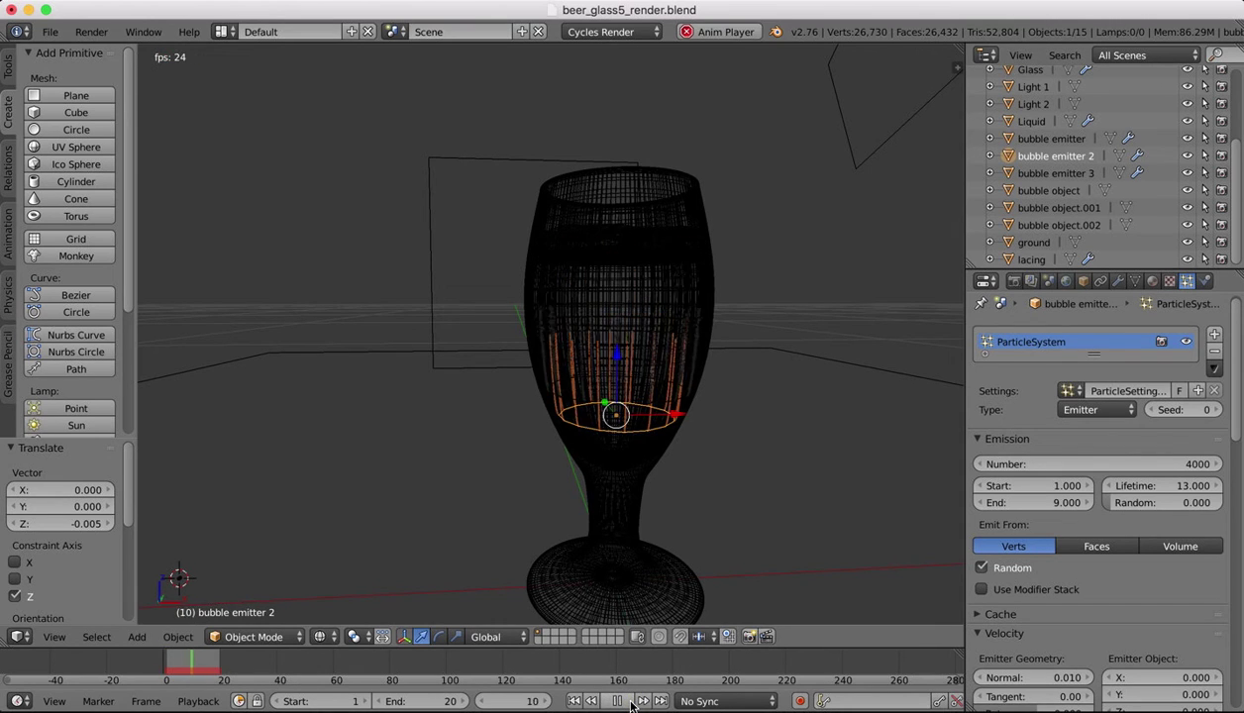
left_click(617, 702)
Step: Give emitter 2's lifetime 0.260 randomness, preview it, then set emitter 3's randomness to 0.328
left_click_drag(1123, 511, 1122, 504)
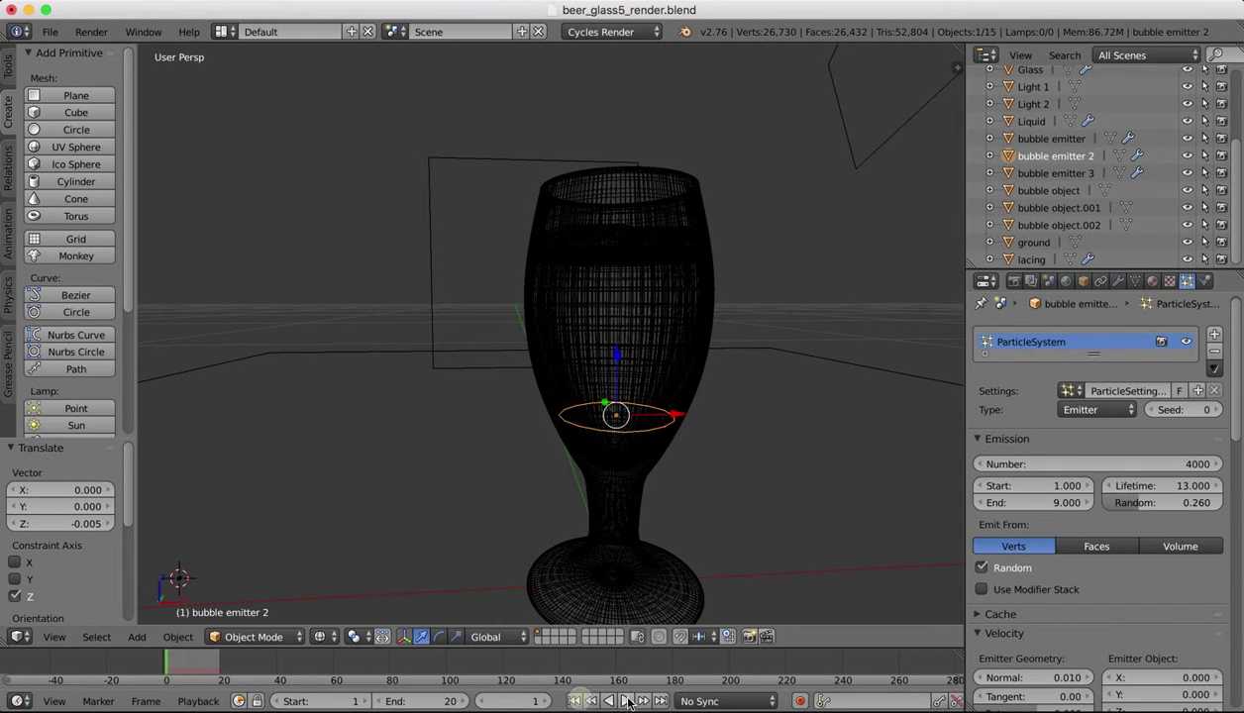
left_click(626, 702)
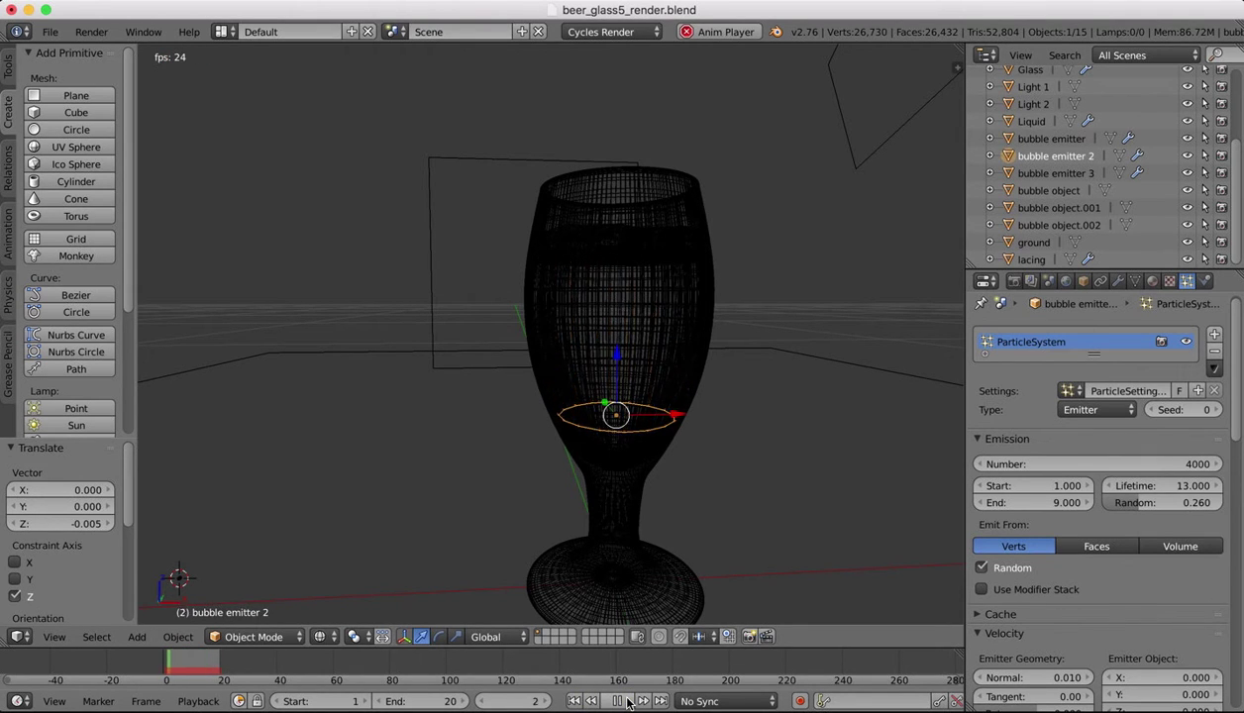
left_click(618, 701)
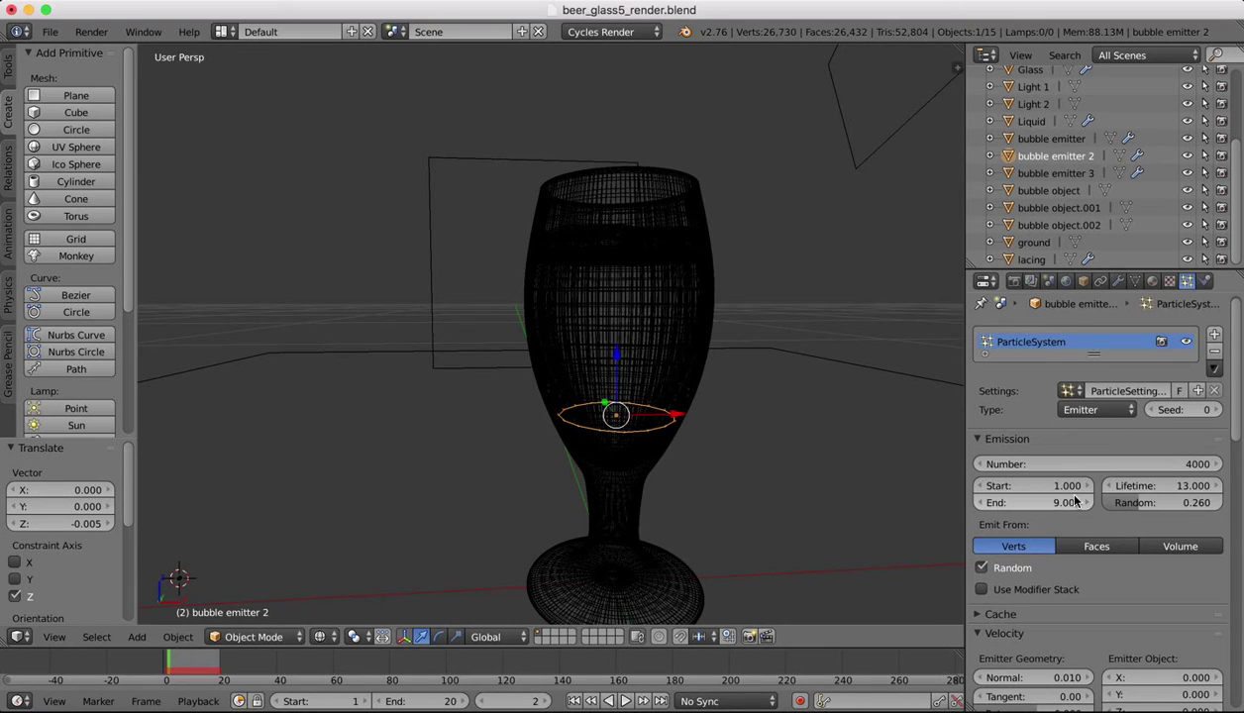
left_click(1047, 172)
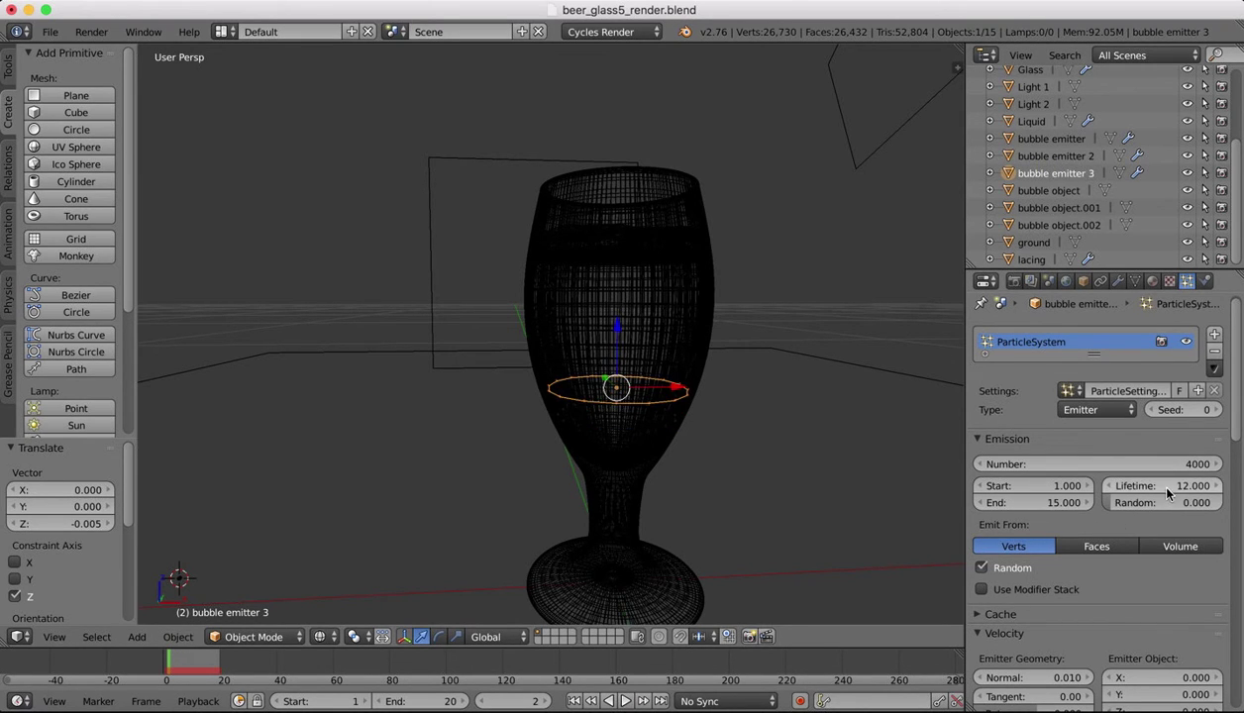
left_click_drag(1126, 504, 1144, 505)
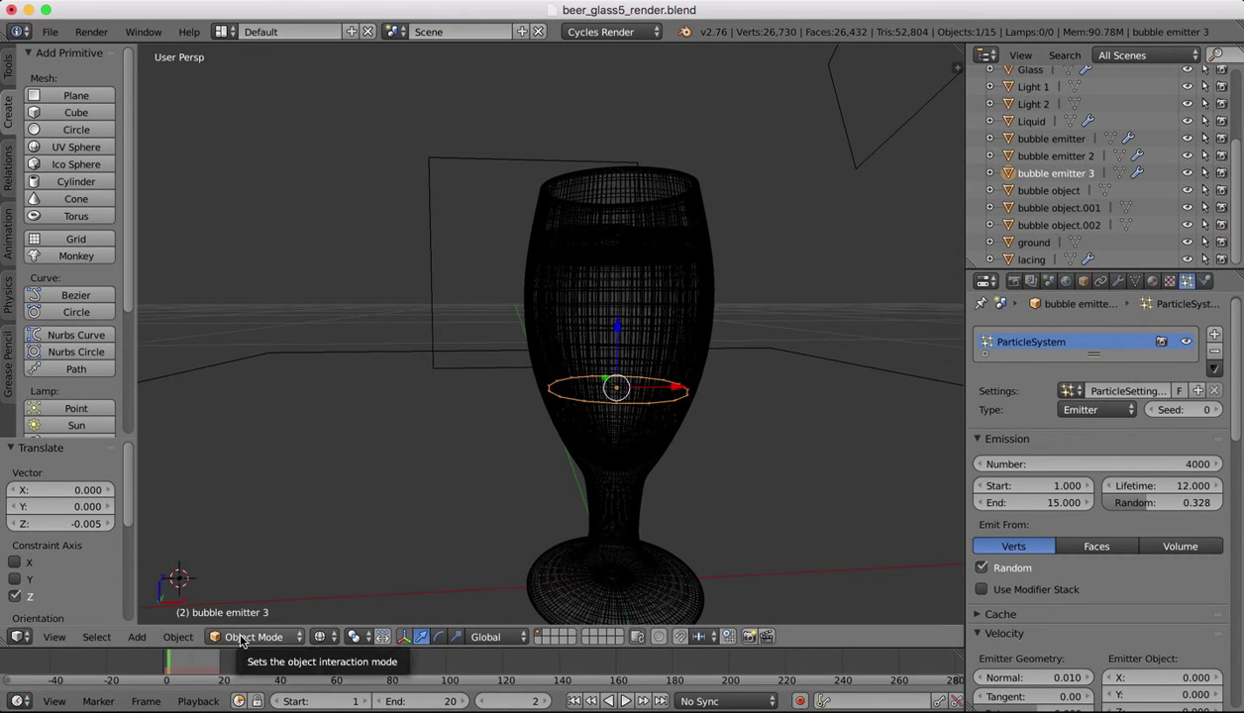
Step: View through the scene camera in rendered shading and play the animation, stopping at frame 17
left_click(55, 637)
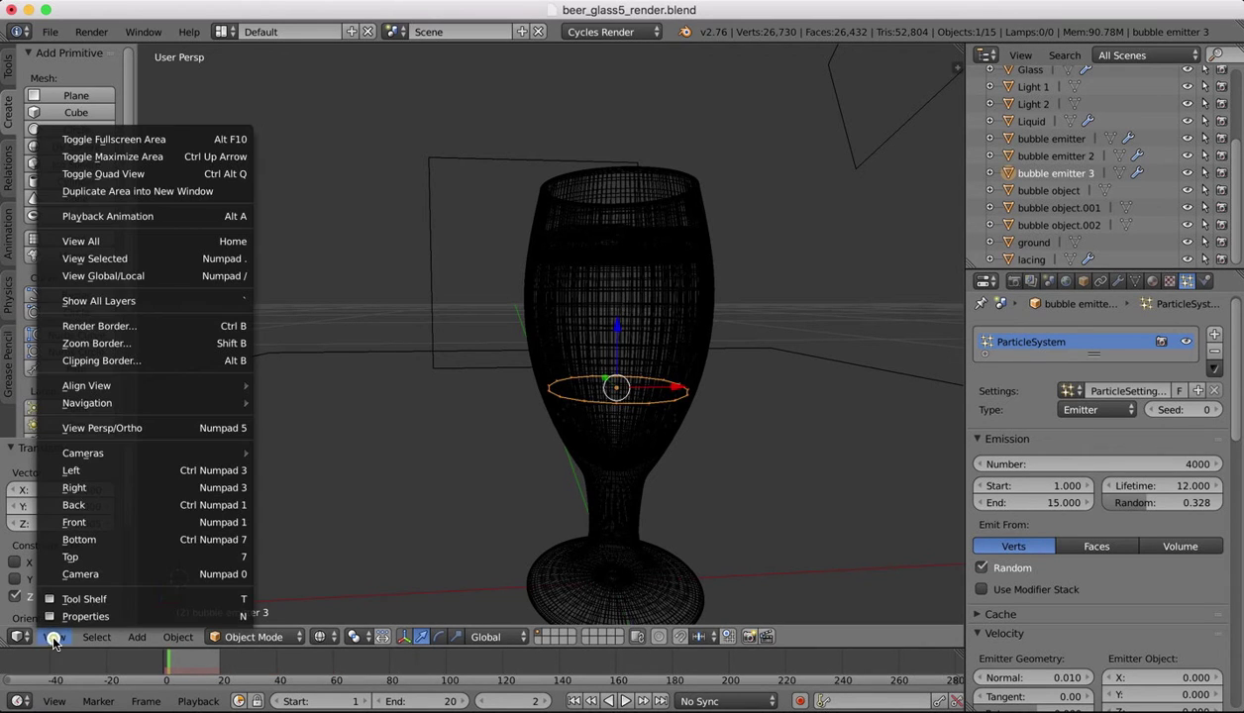
left_click(75, 580)
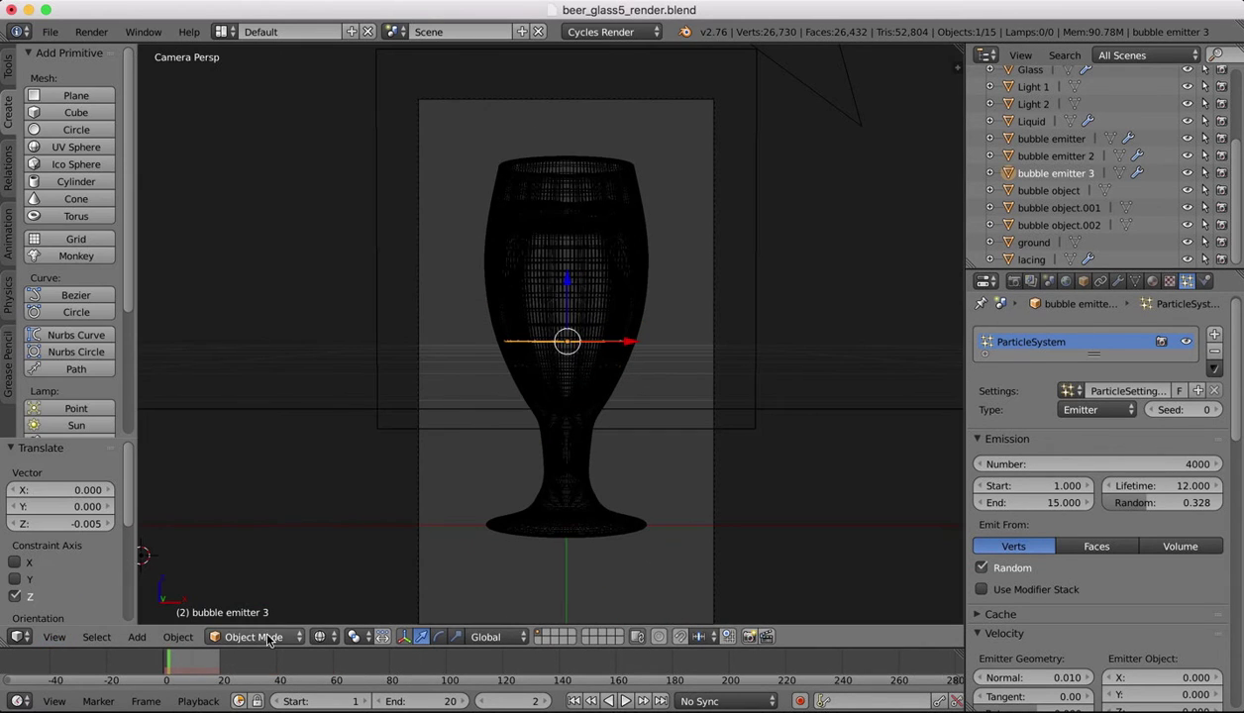
left_click(321, 639)
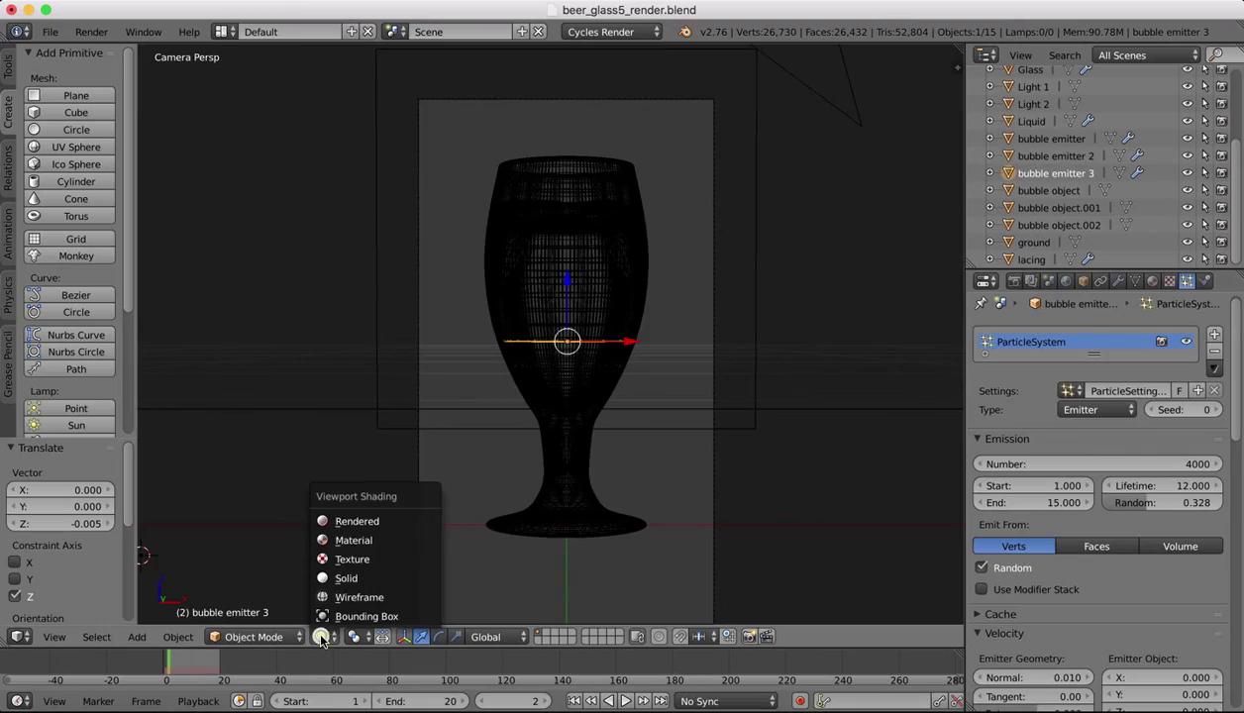
left_click(347, 517)
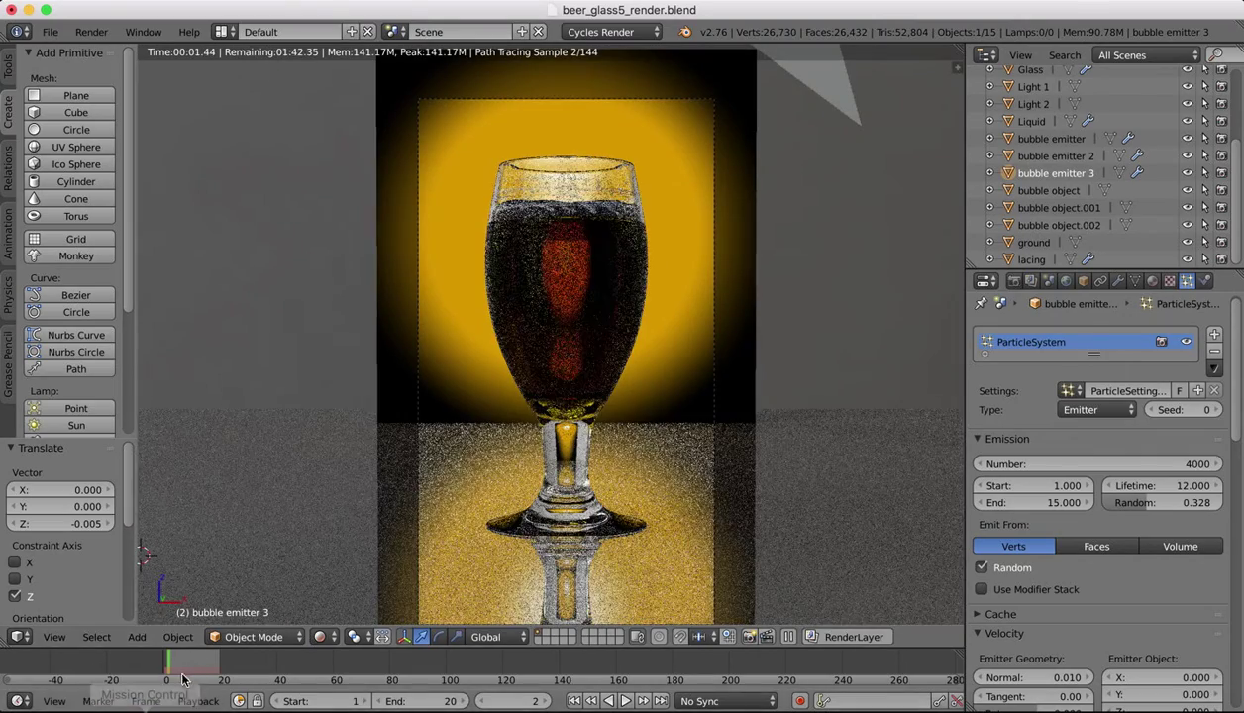
left_click(628, 702)
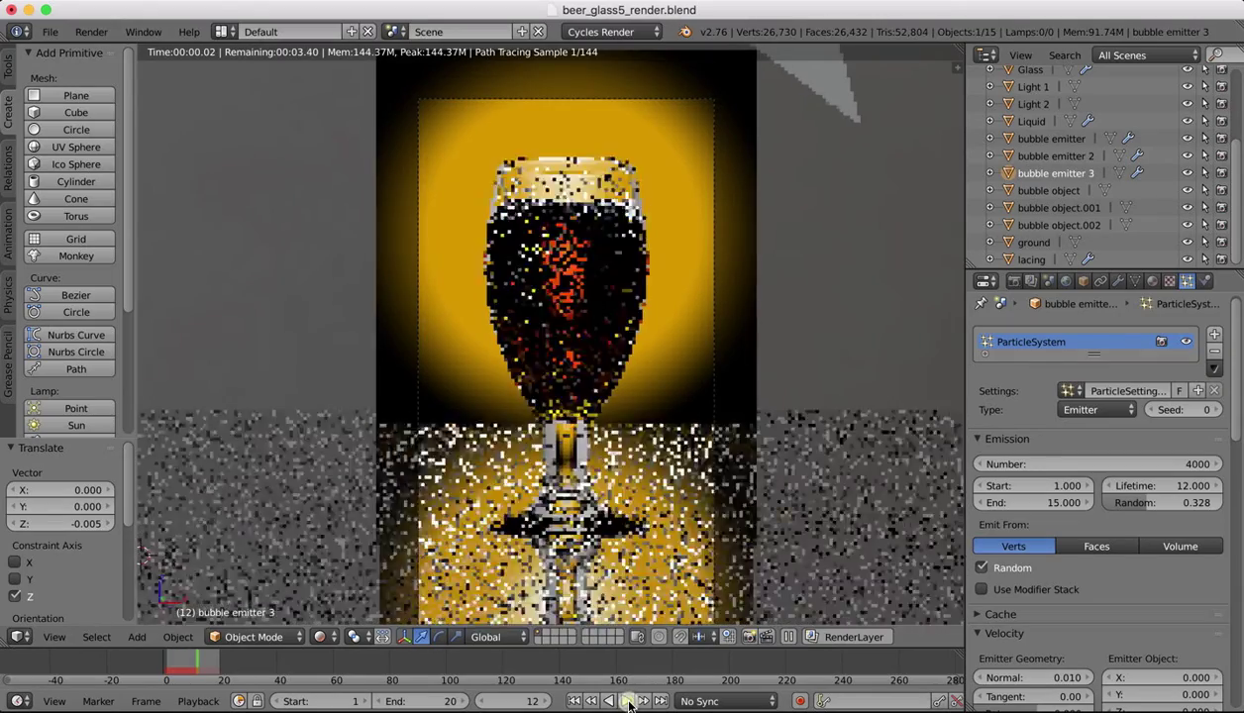
left_click(609, 702)
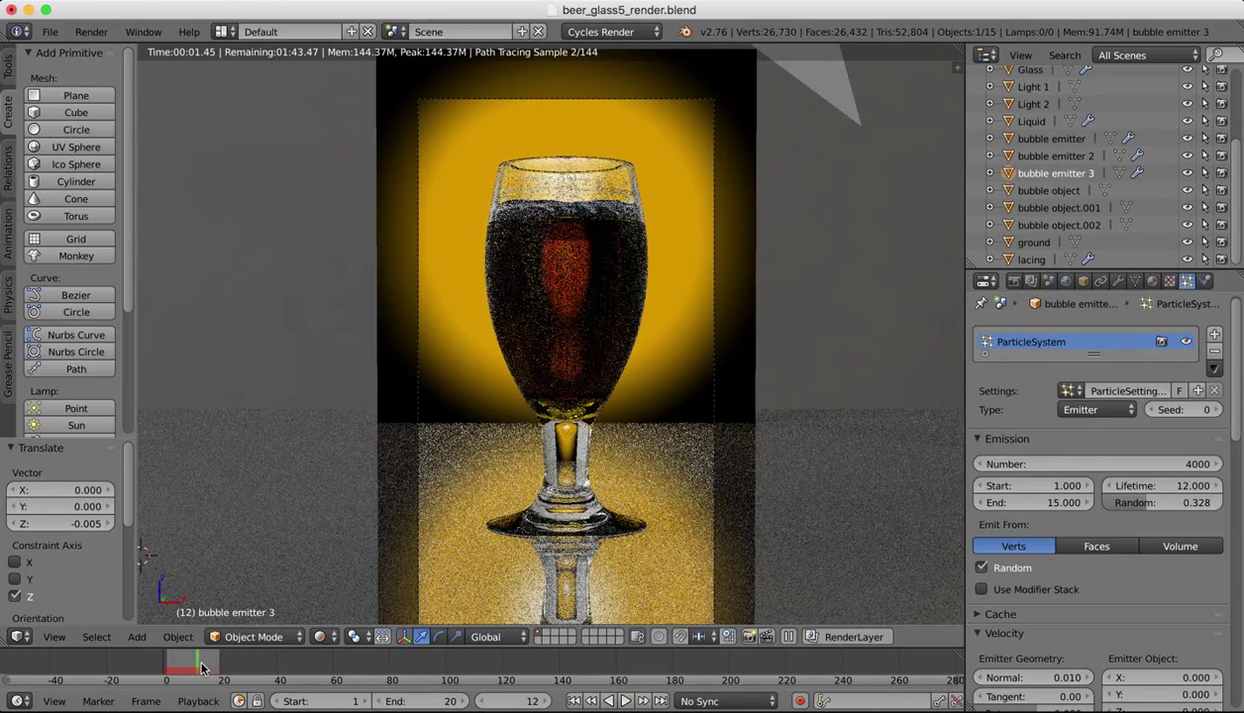
key("alt+a")
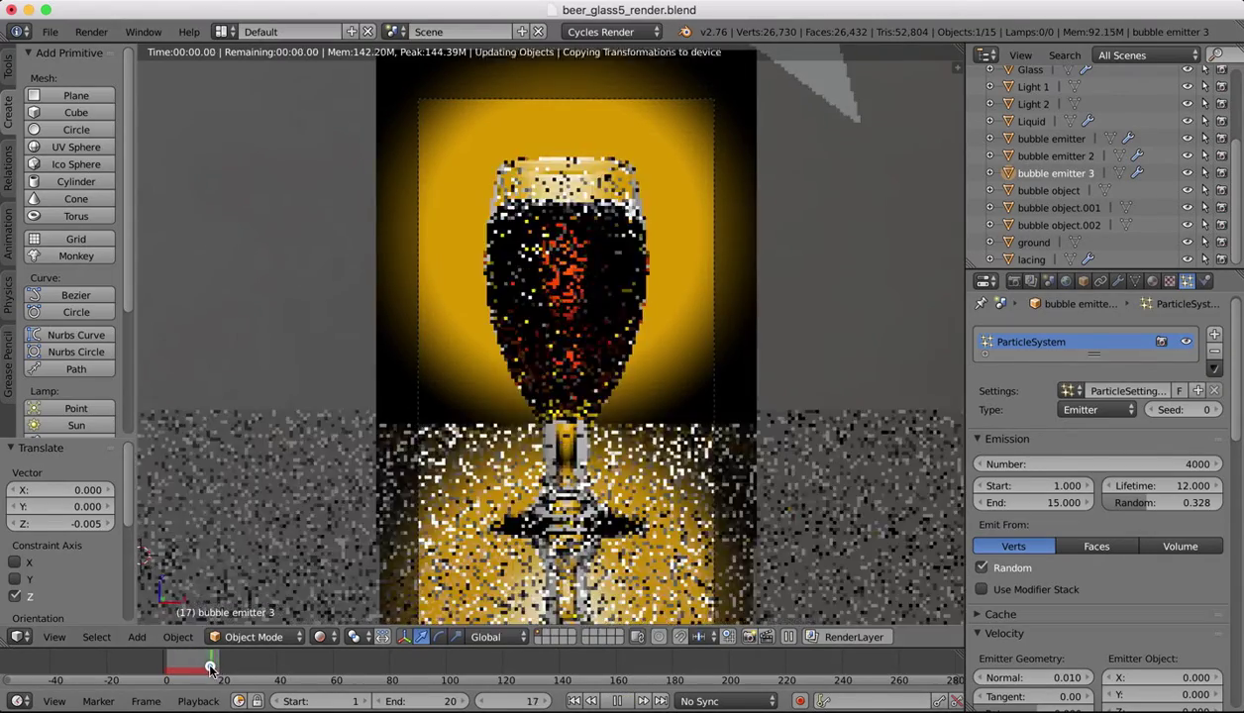
key("alt+a")
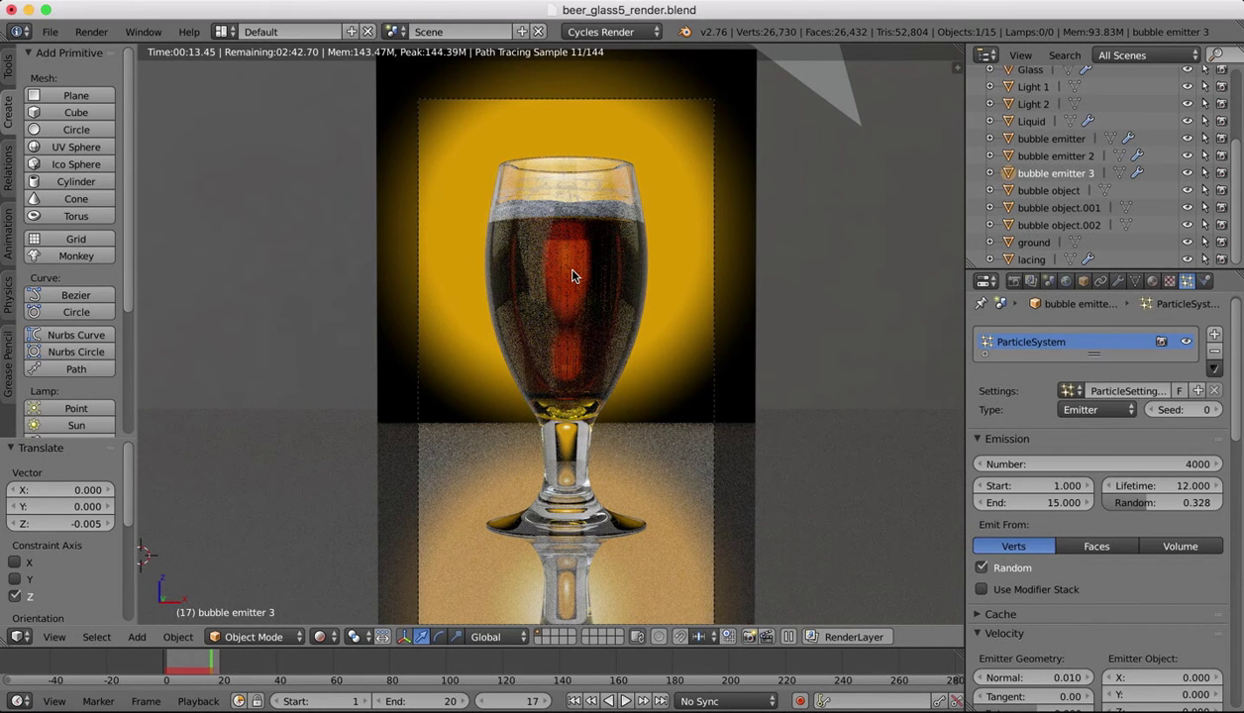
Step: In Render properties, set the final render samples from 24 to 50 (2500 AA total)
left_click(1015, 282)
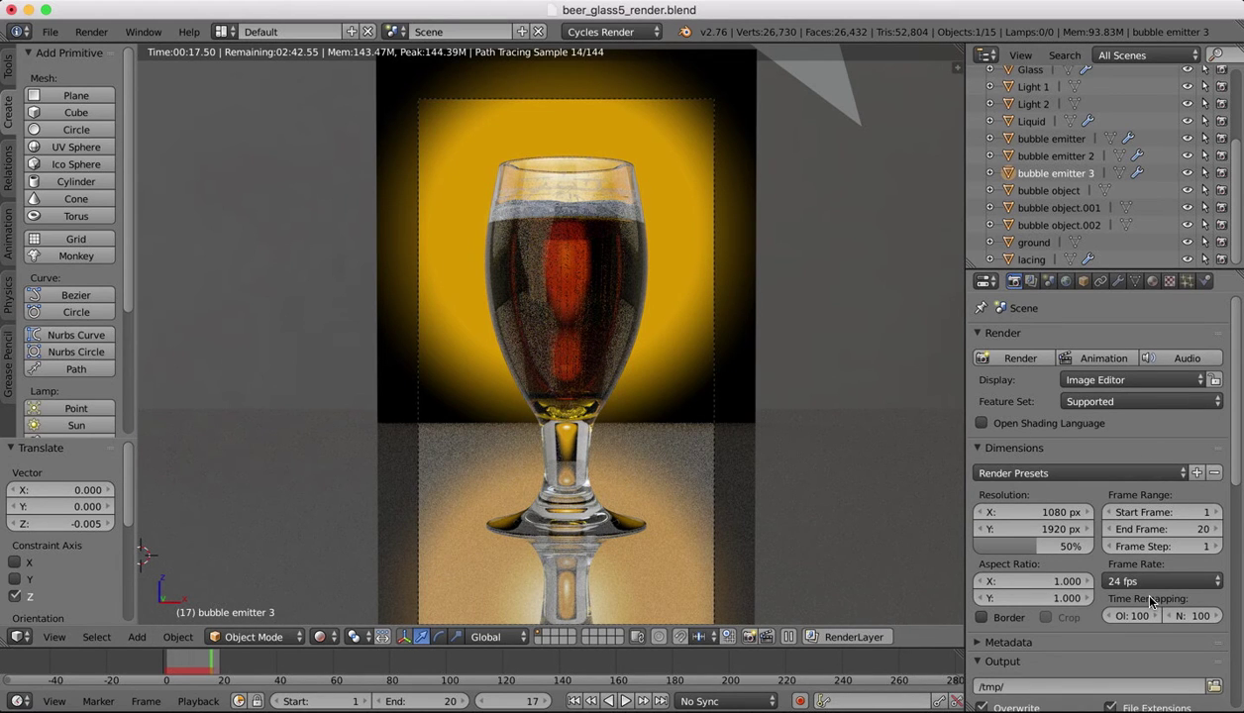
scroll(1151, 601, "down", 6)
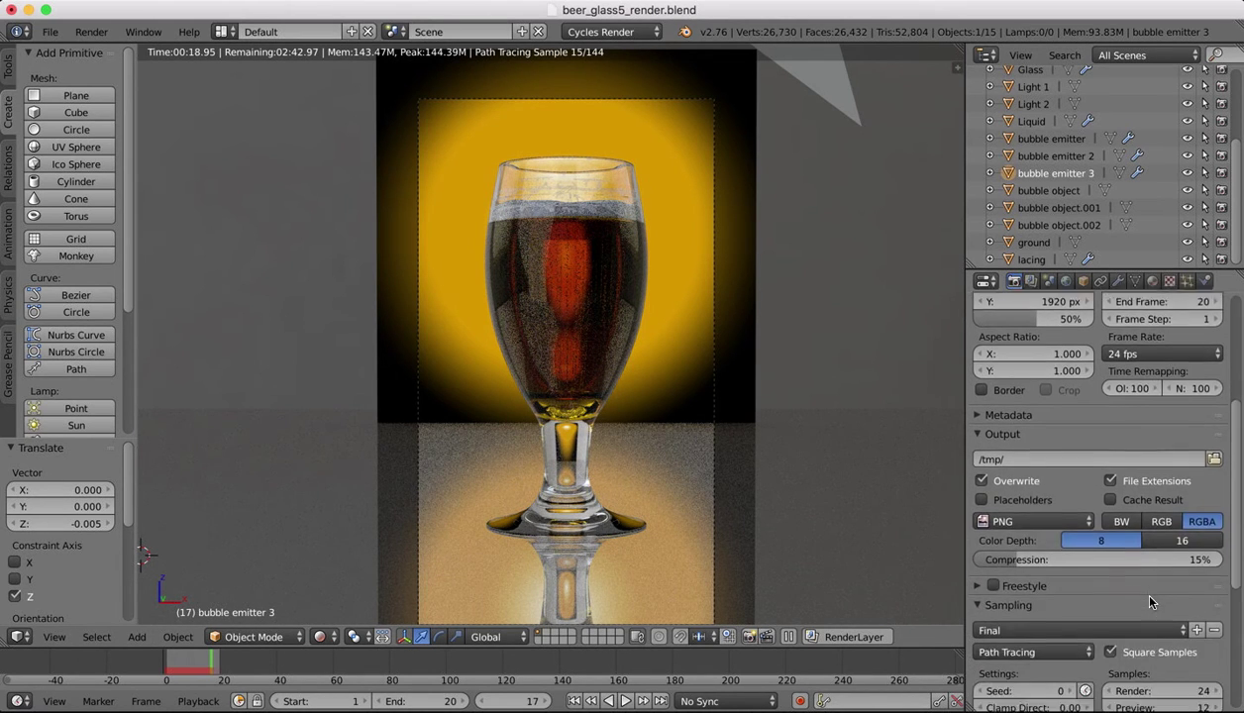
scroll(1150, 602, "down", 4)
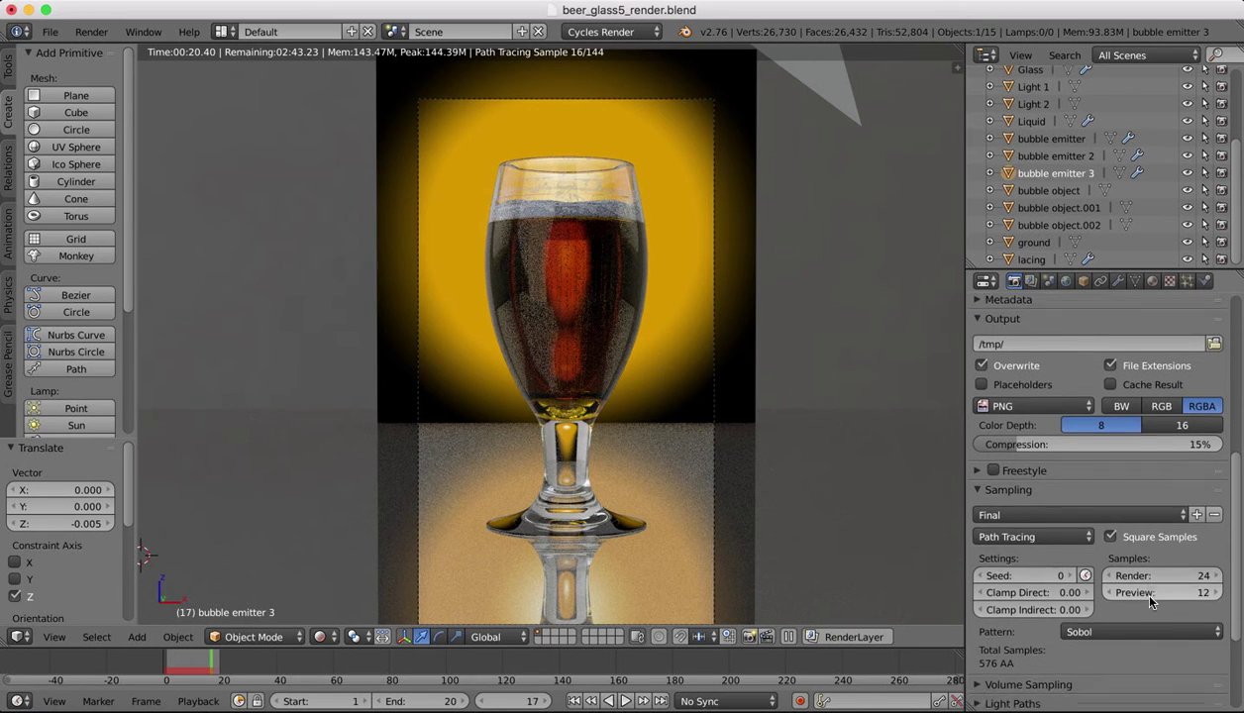
scroll(1150, 601, "down", 2)
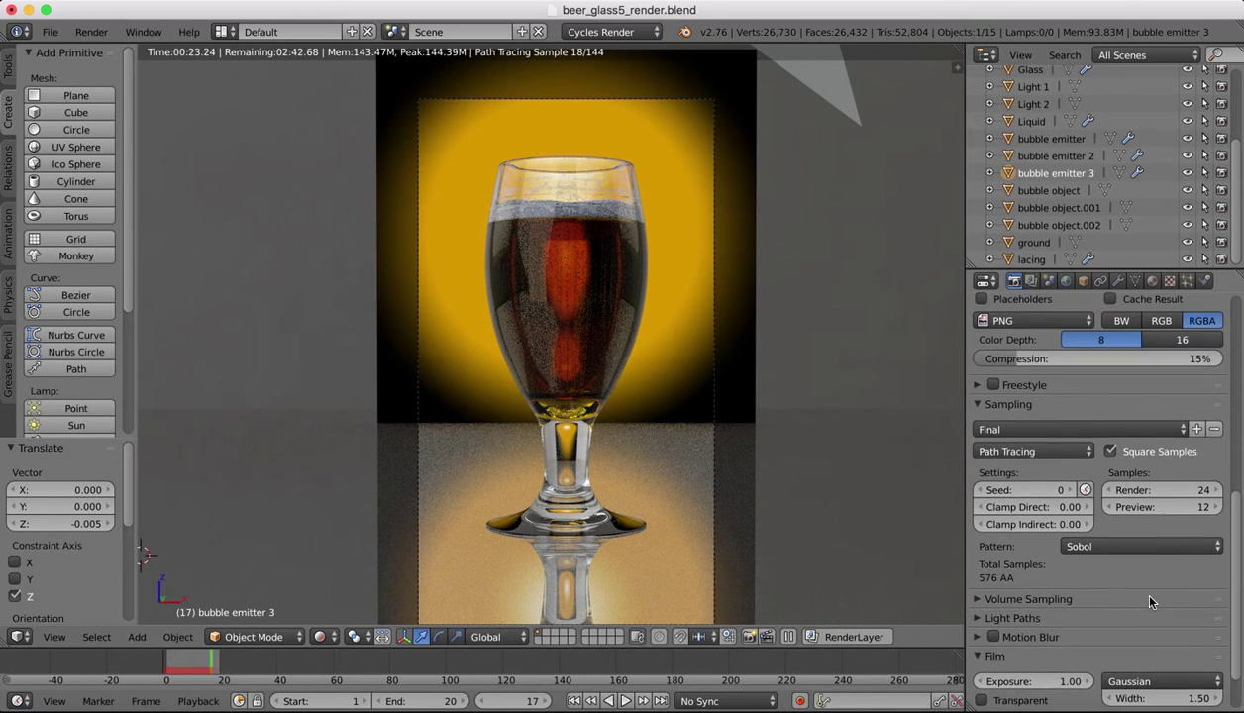
scroll(1151, 601, "up", 1)
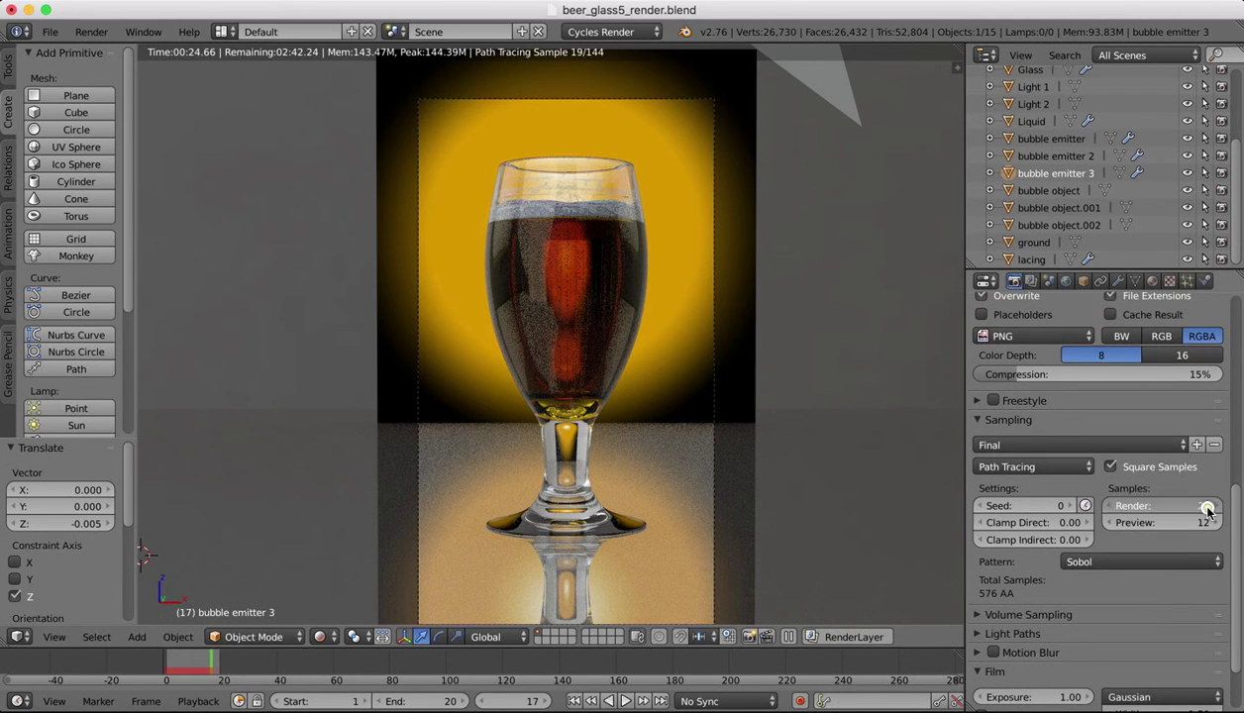
left_click(1196, 507)
type("50")
key("Return")
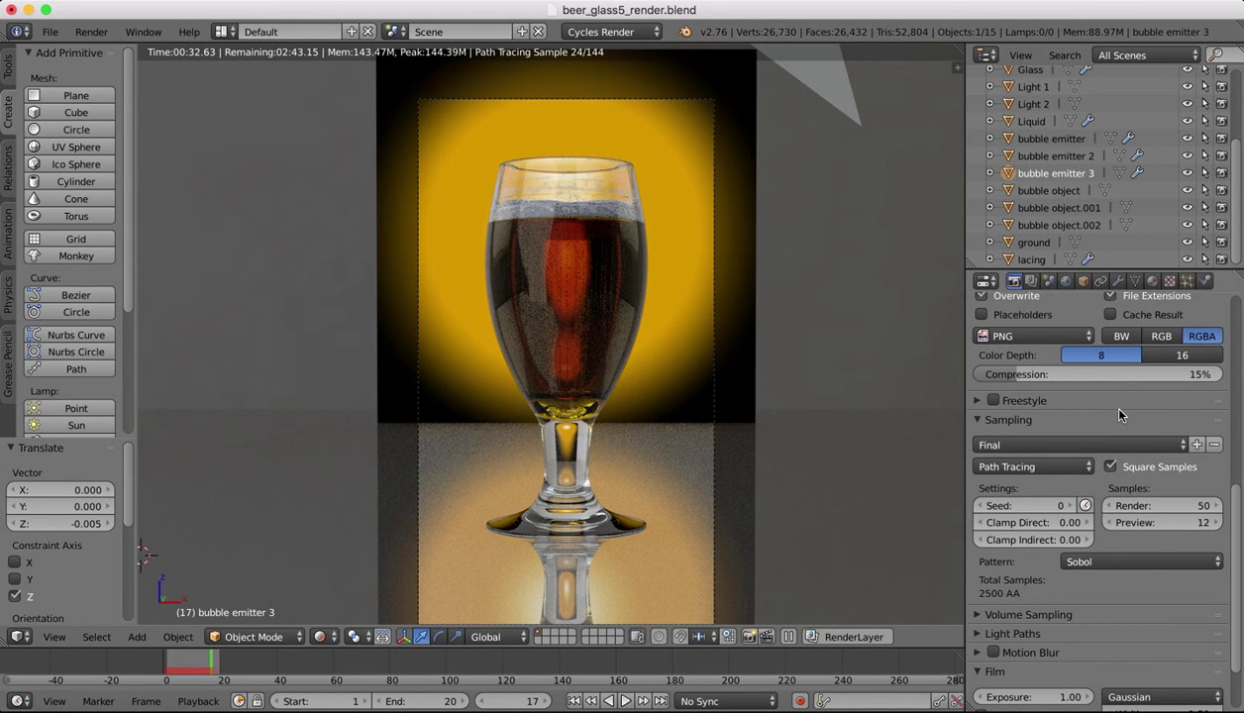
scroll(1090, 381, "up", 10)
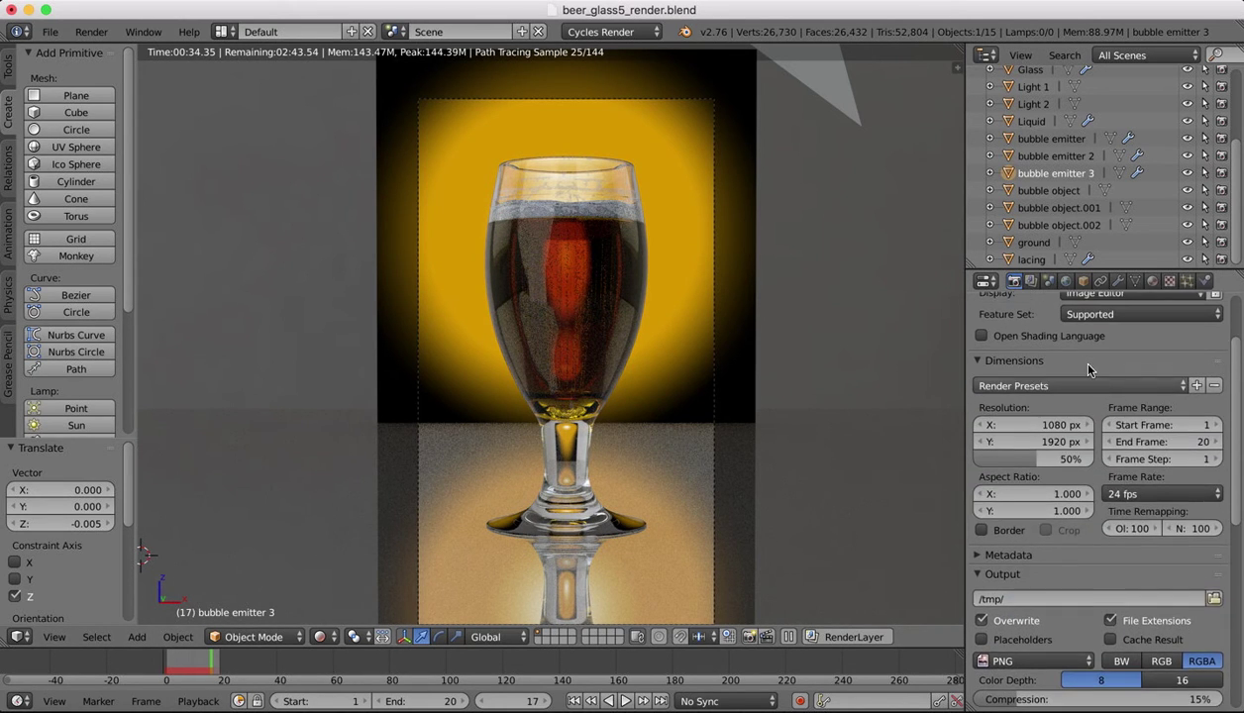
Step: Start the final Cycles render of frame 17 and let the tiles progress
left_click(1029, 358)
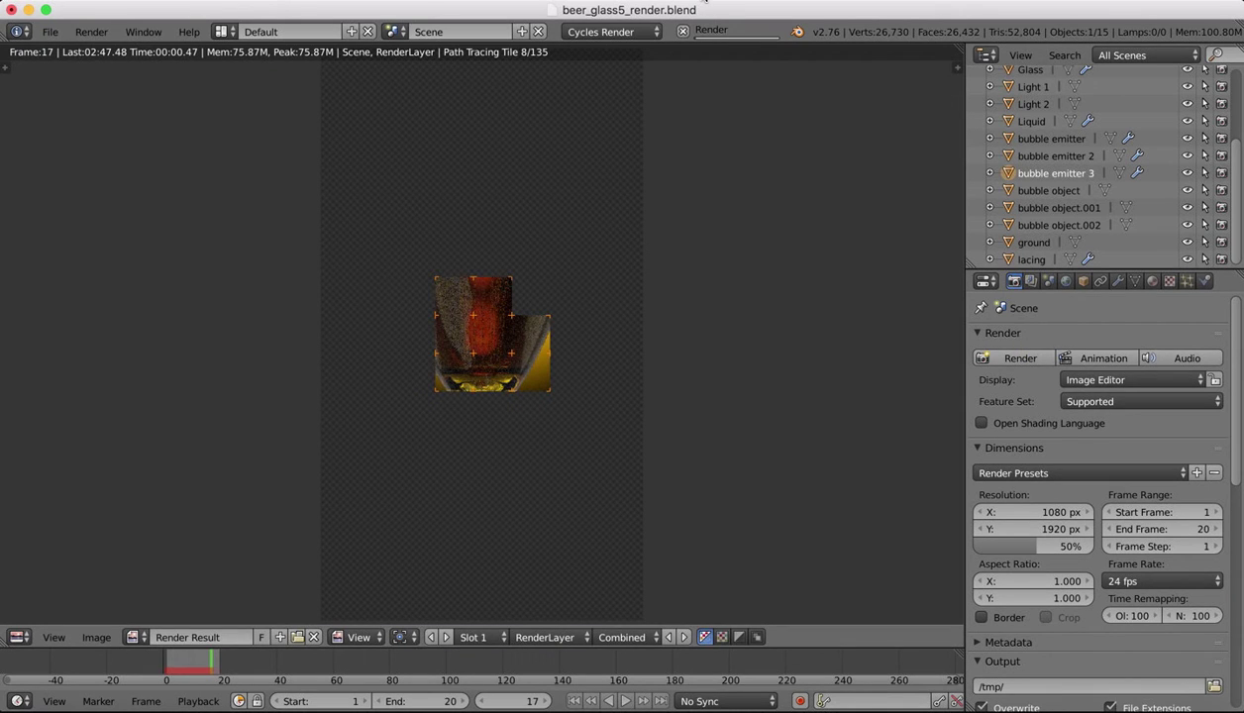
left_click(705, 2)
key("Down")
key("Down")
key("Return")
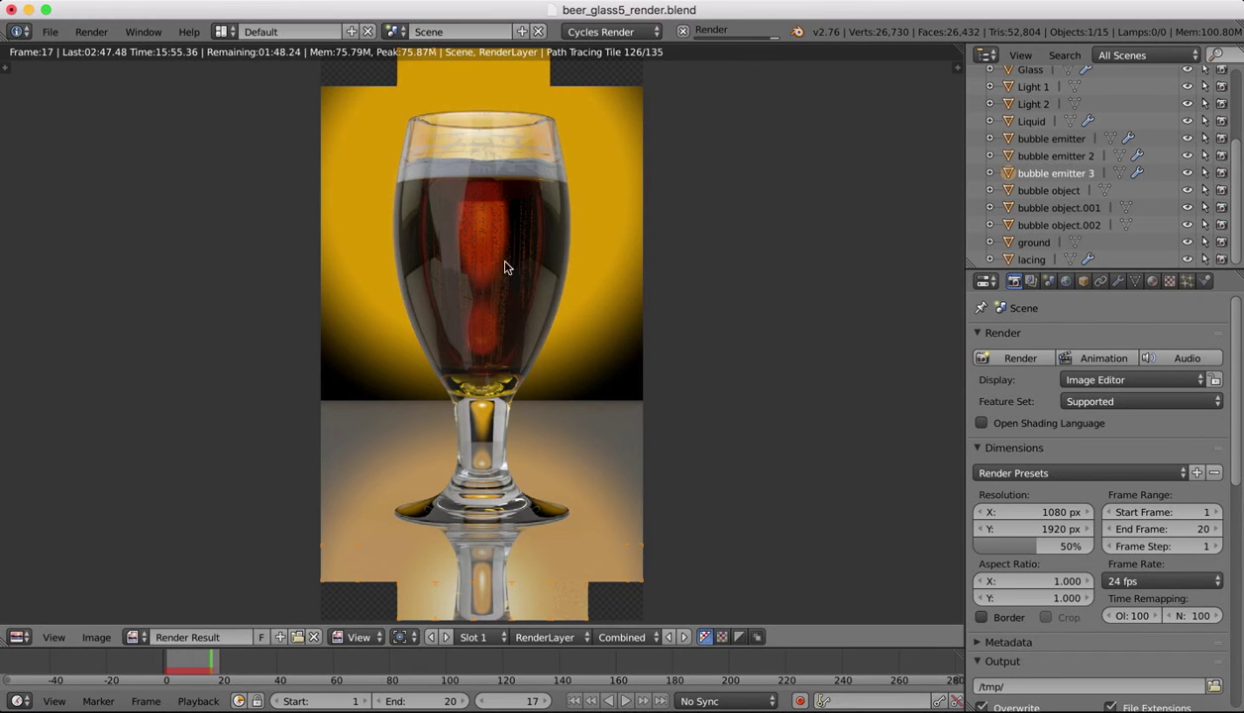
scroll(473, 230, "up", 2)
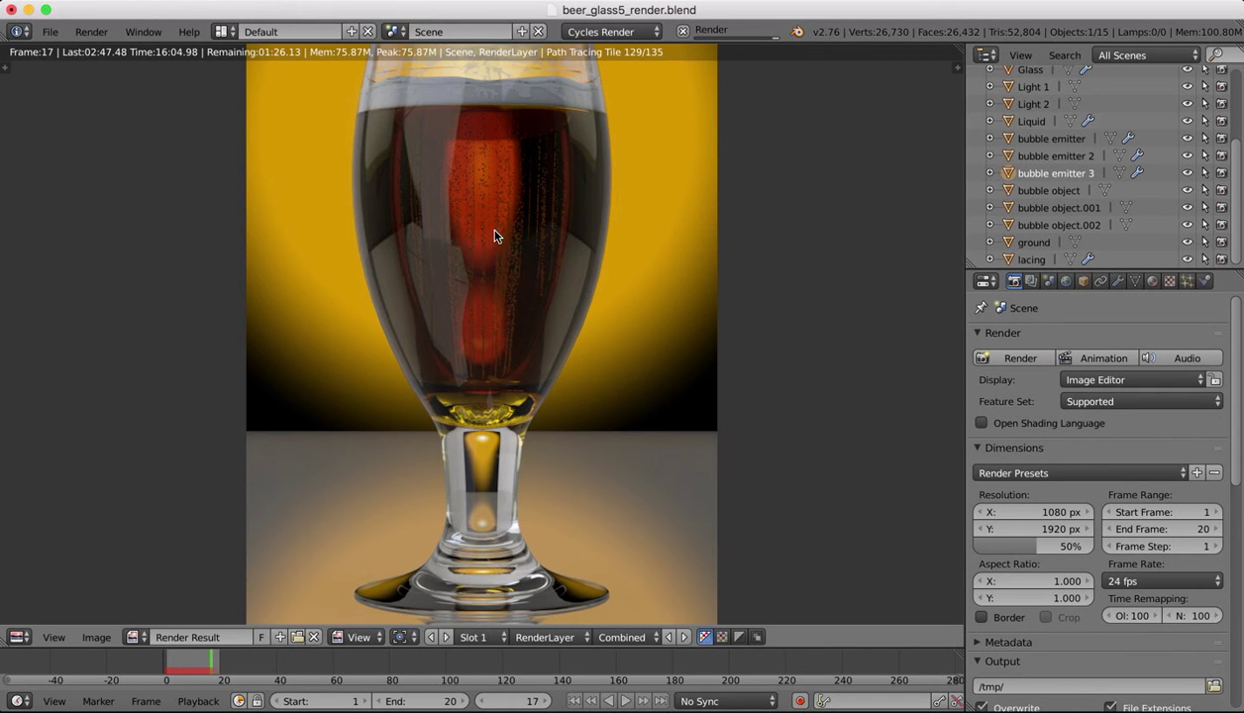
scroll(497, 236, "down", 2)
scroll(497, 236, "down", 2)
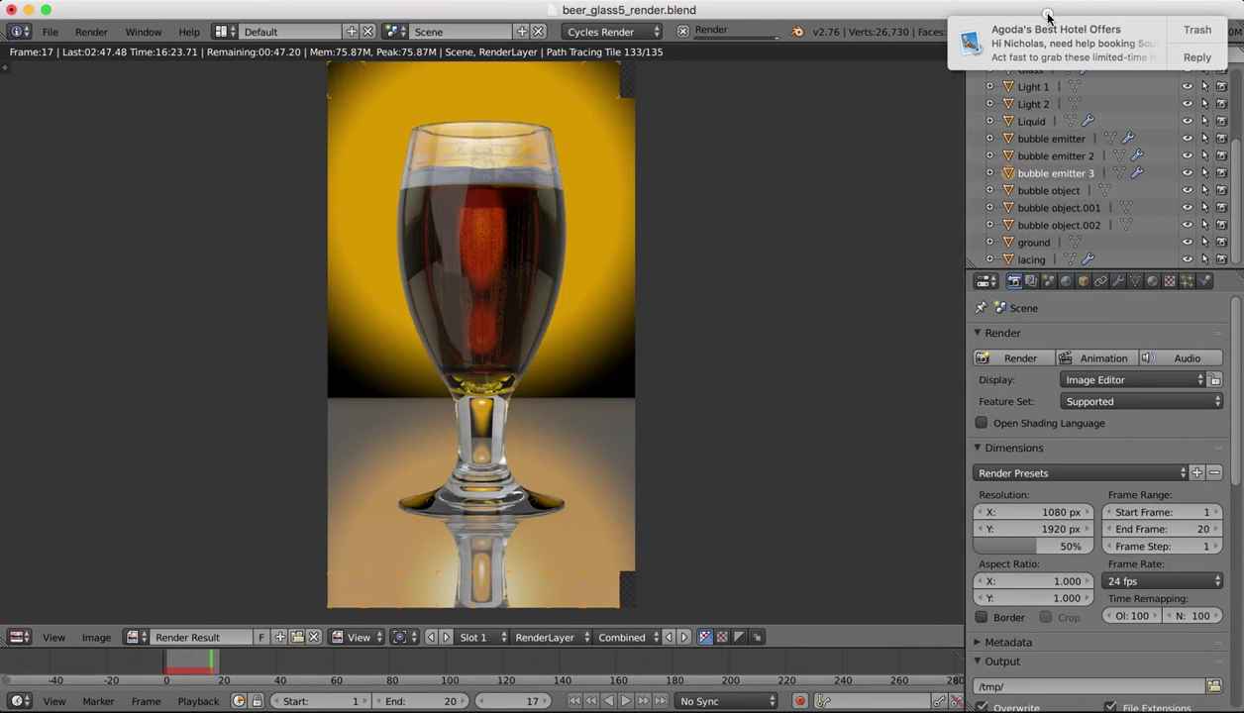
Step: Restore the Blender window, nudge it left, and maximize it again
double_click(1108, 12)
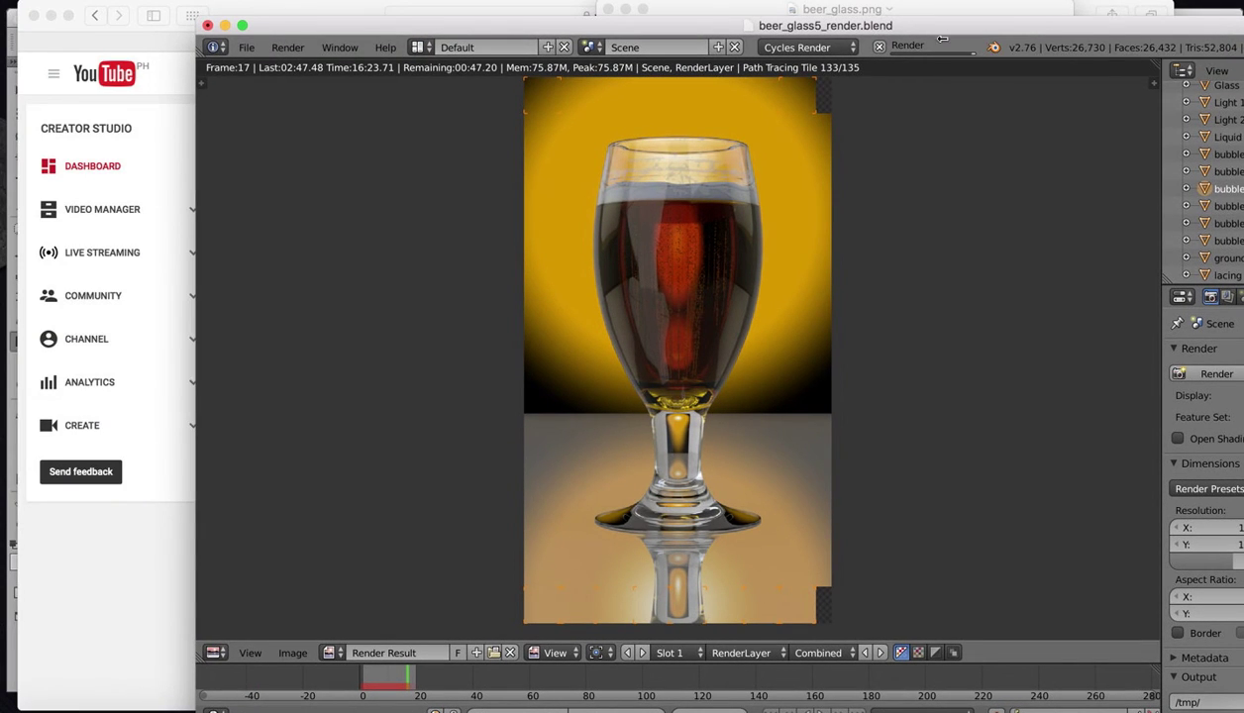
left_click_drag(911, 26, 880, 24)
double_click(880, 23)
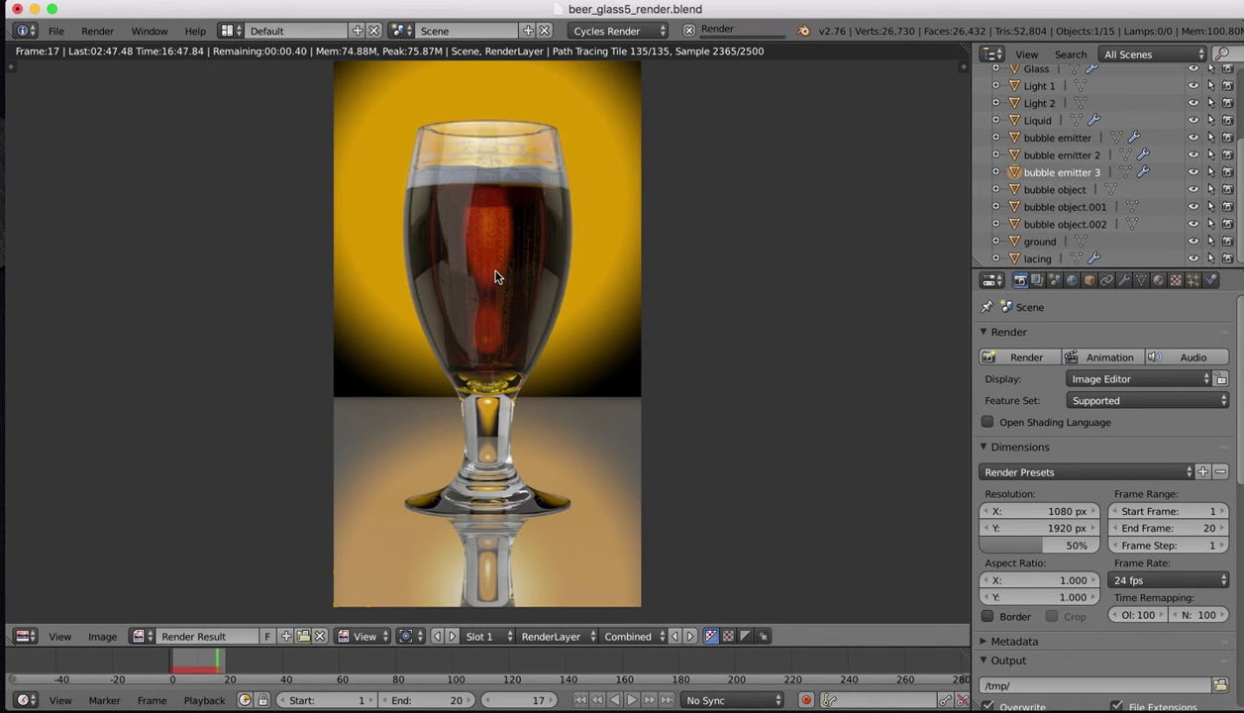
Step: Save the render result as beer_glass3.png using Save As Image
left_click(101, 639)
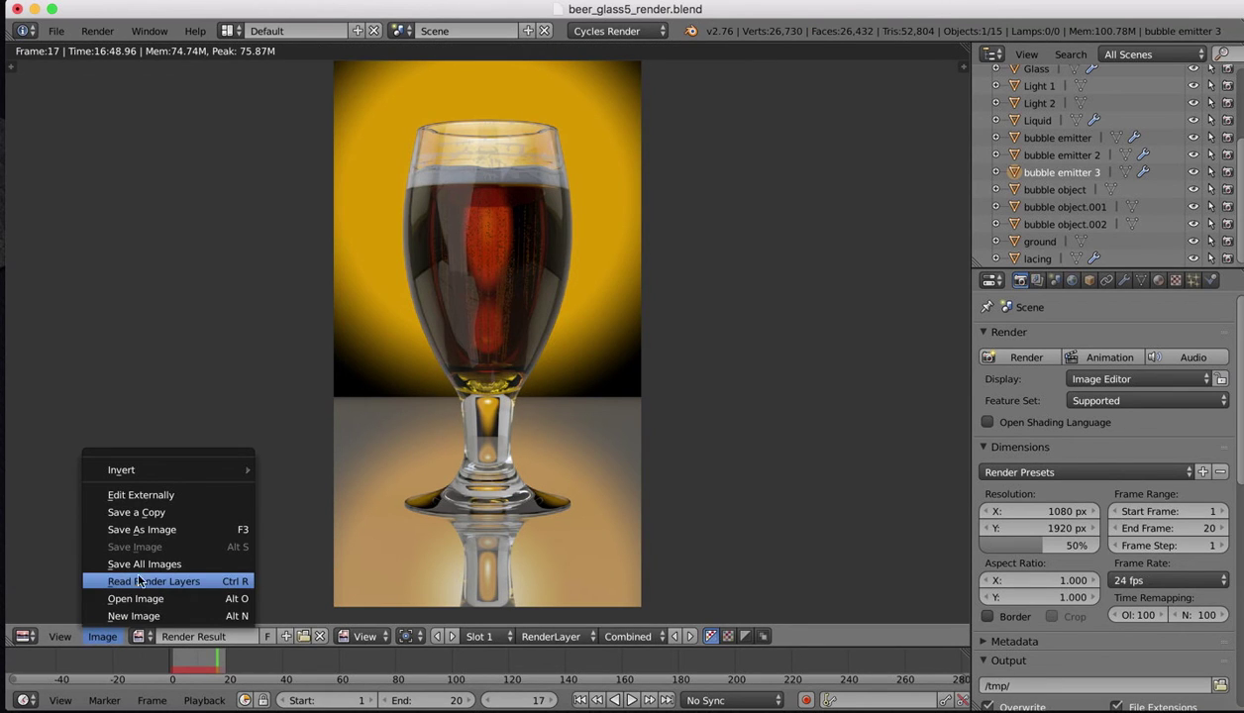
left_click(143, 531)
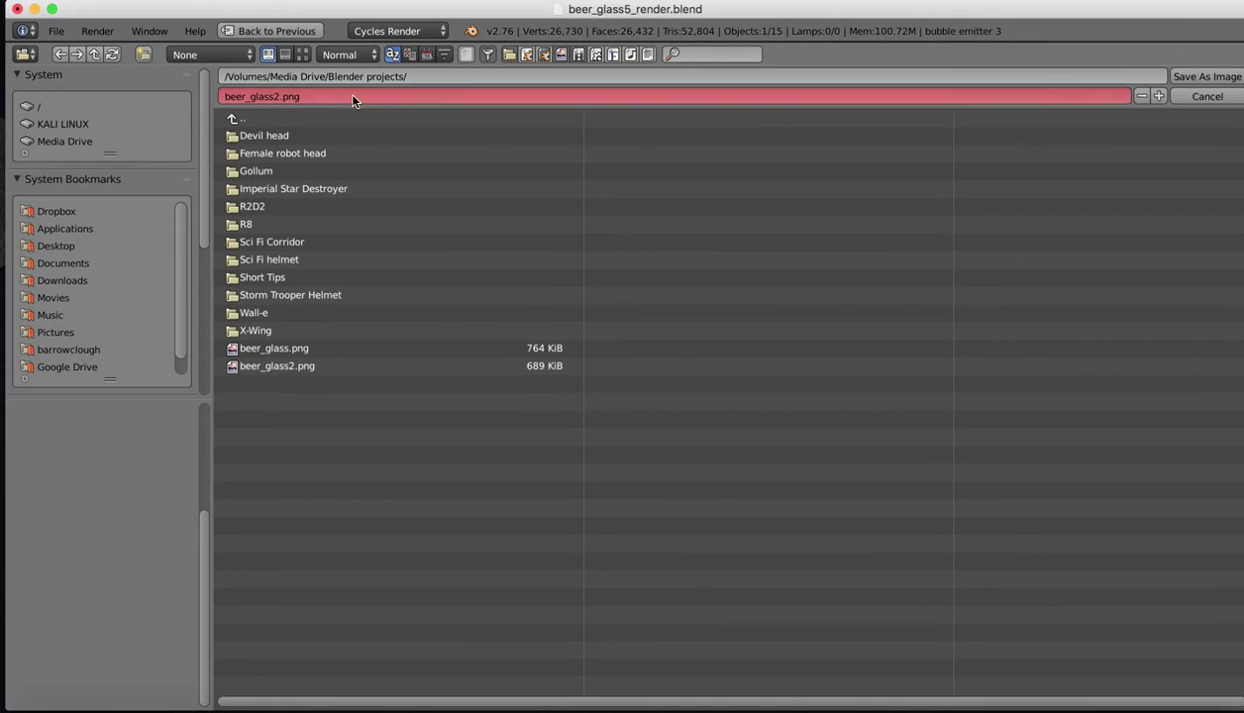
left_click(279, 97)
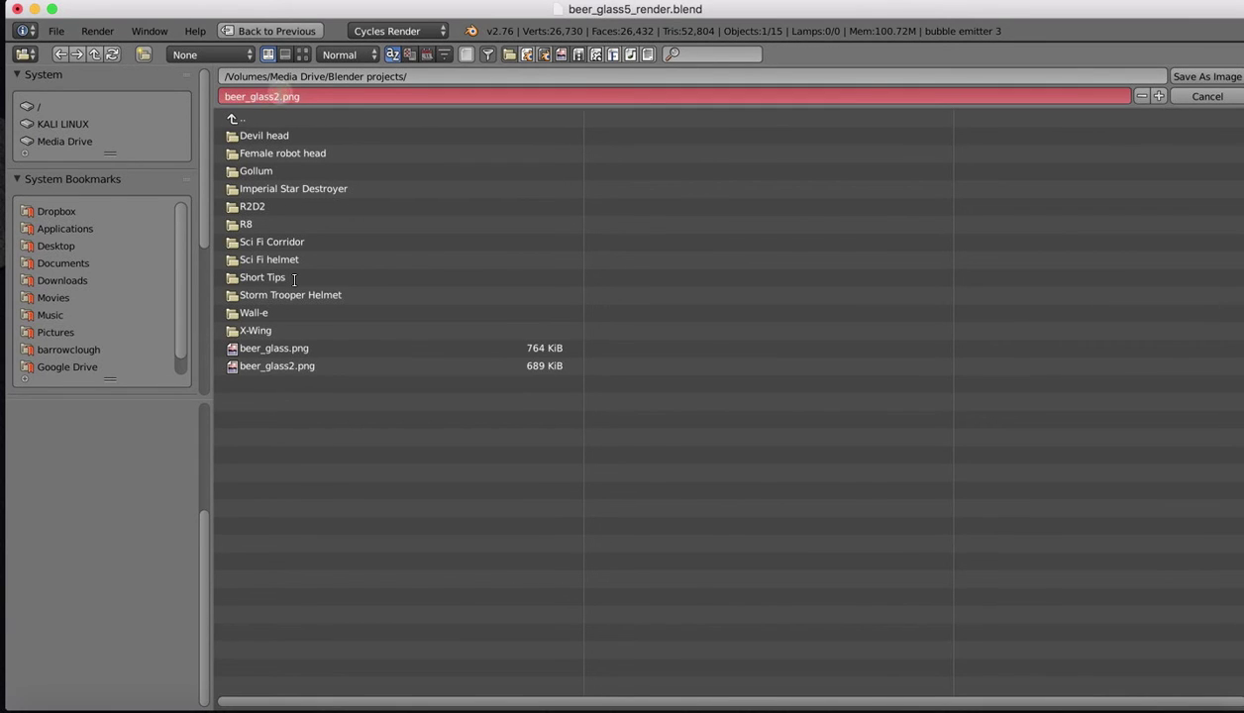
type("3")
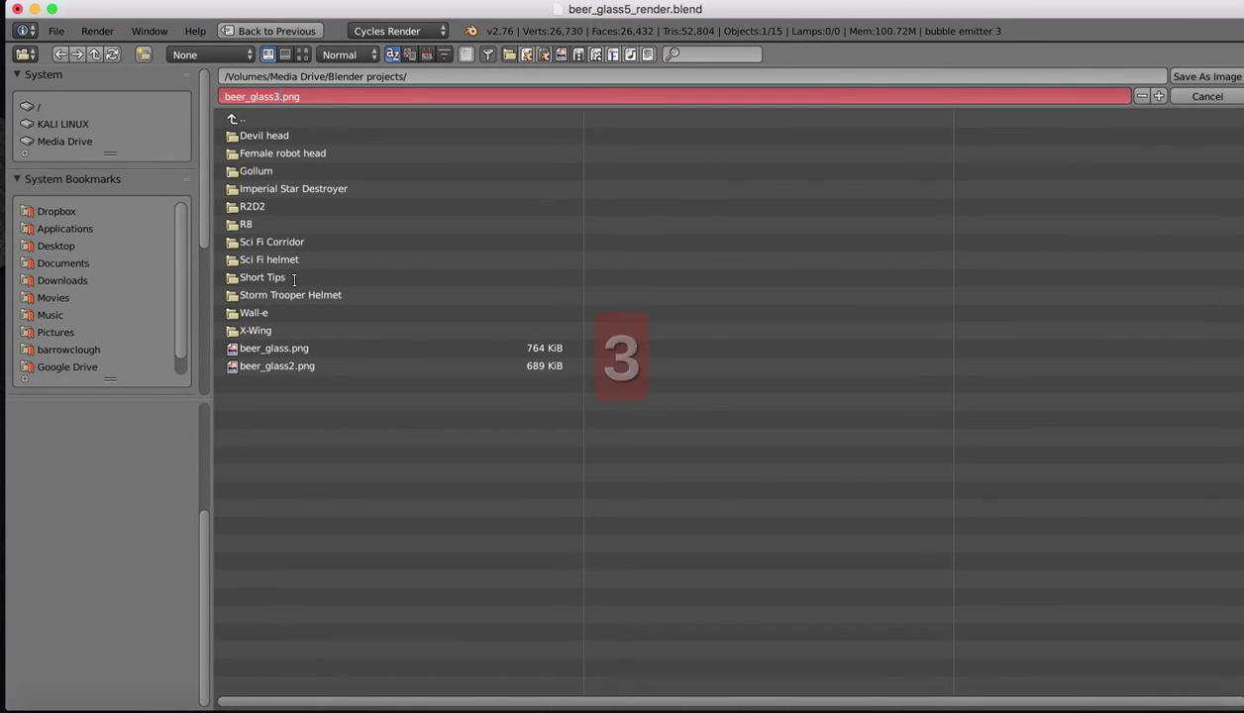
left_click(1206, 77)
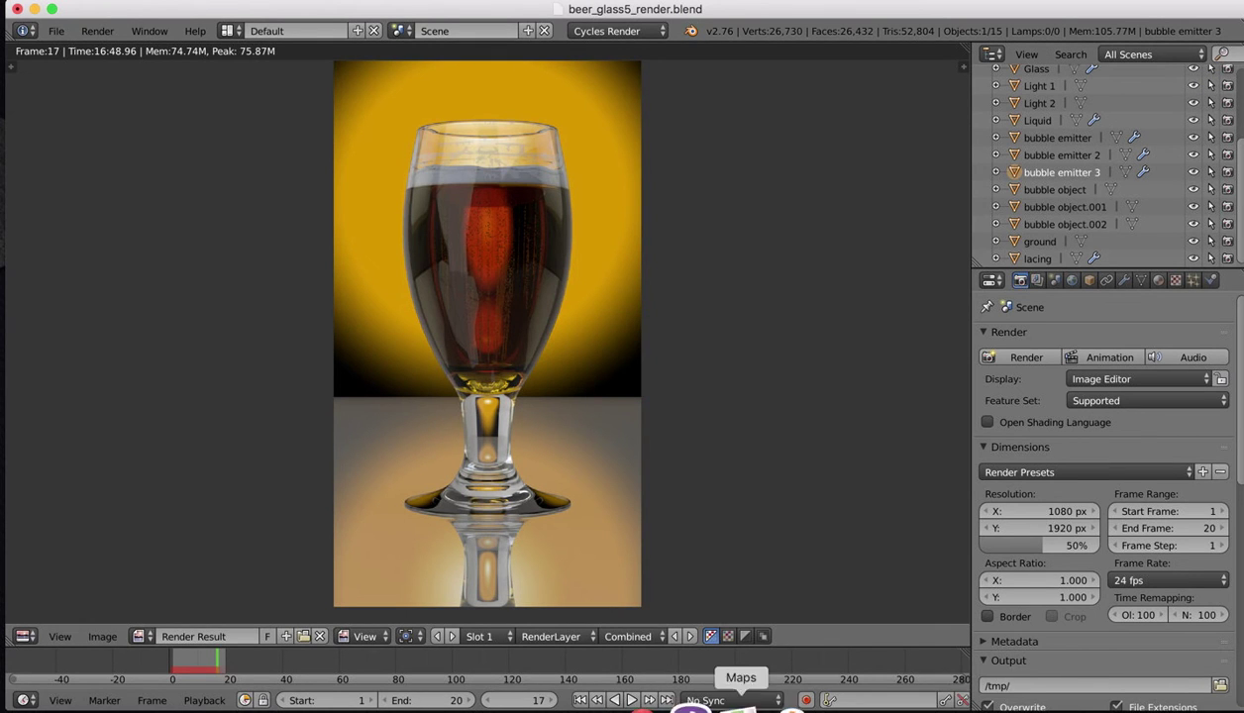
Step: Open beer_glass.png in Preview, then open beer_glass2.png from Media Drive > Blender projects
left_click(1078, 705)
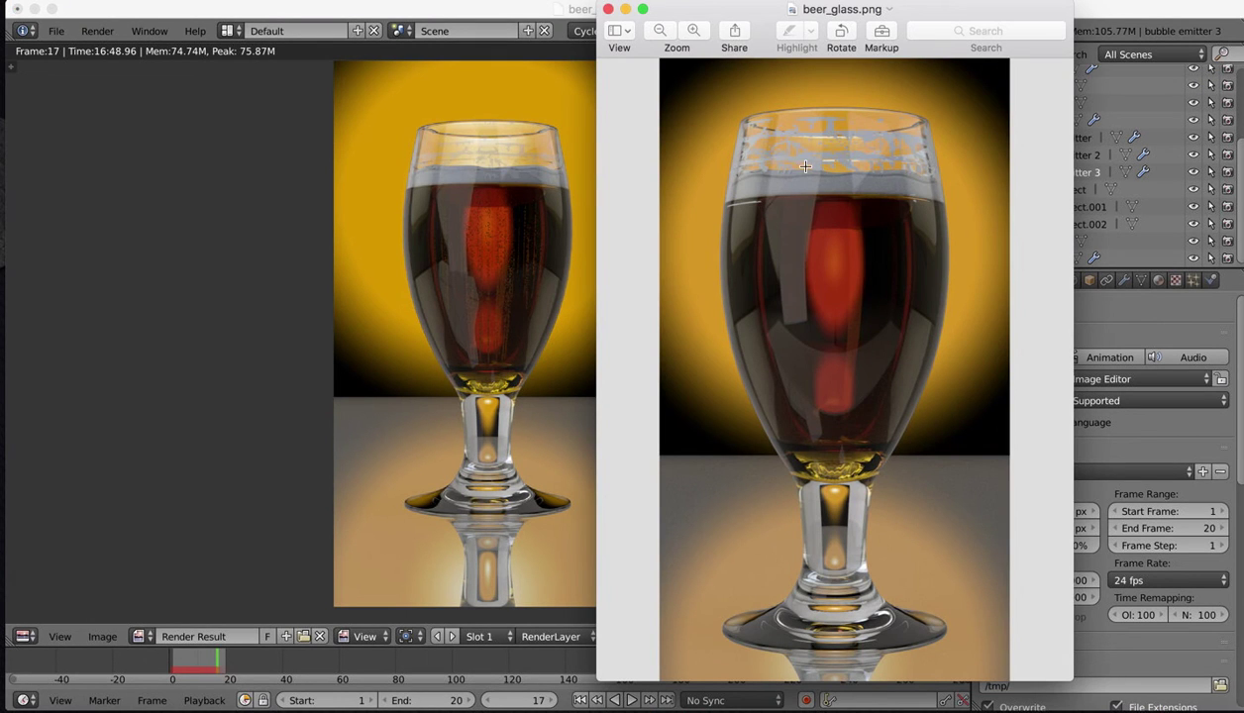
left_click(45, 701)
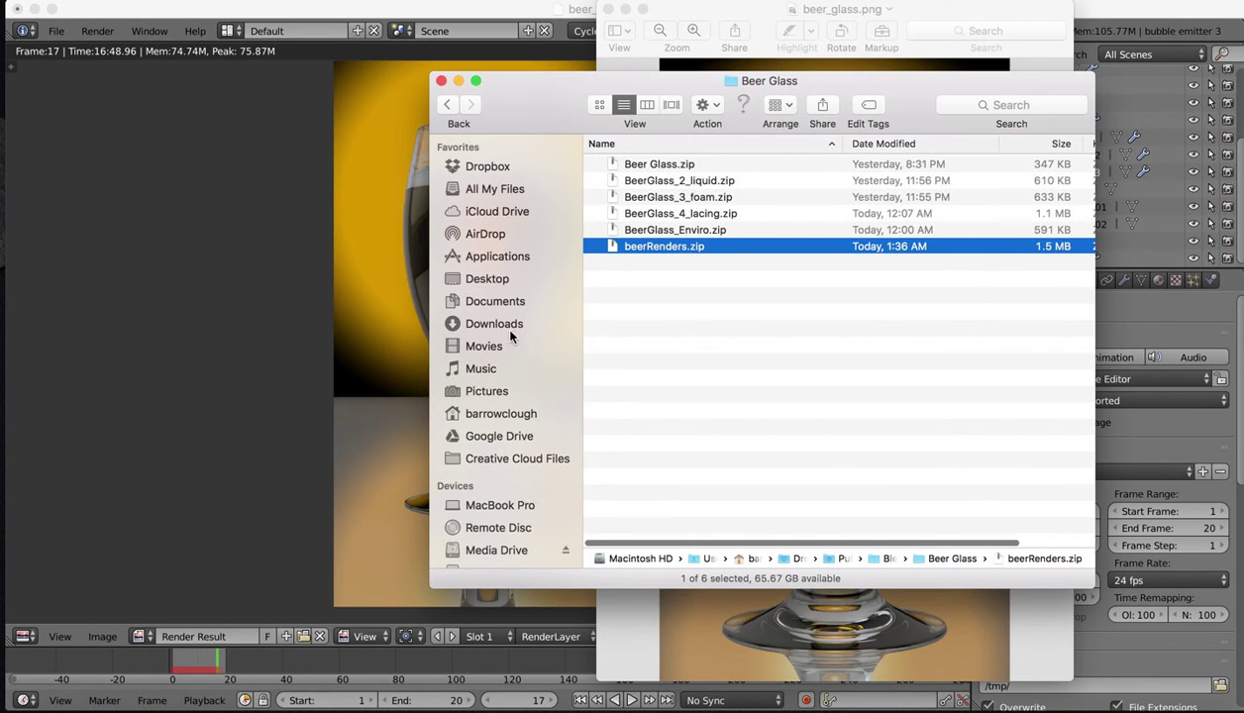
left_click(484, 548)
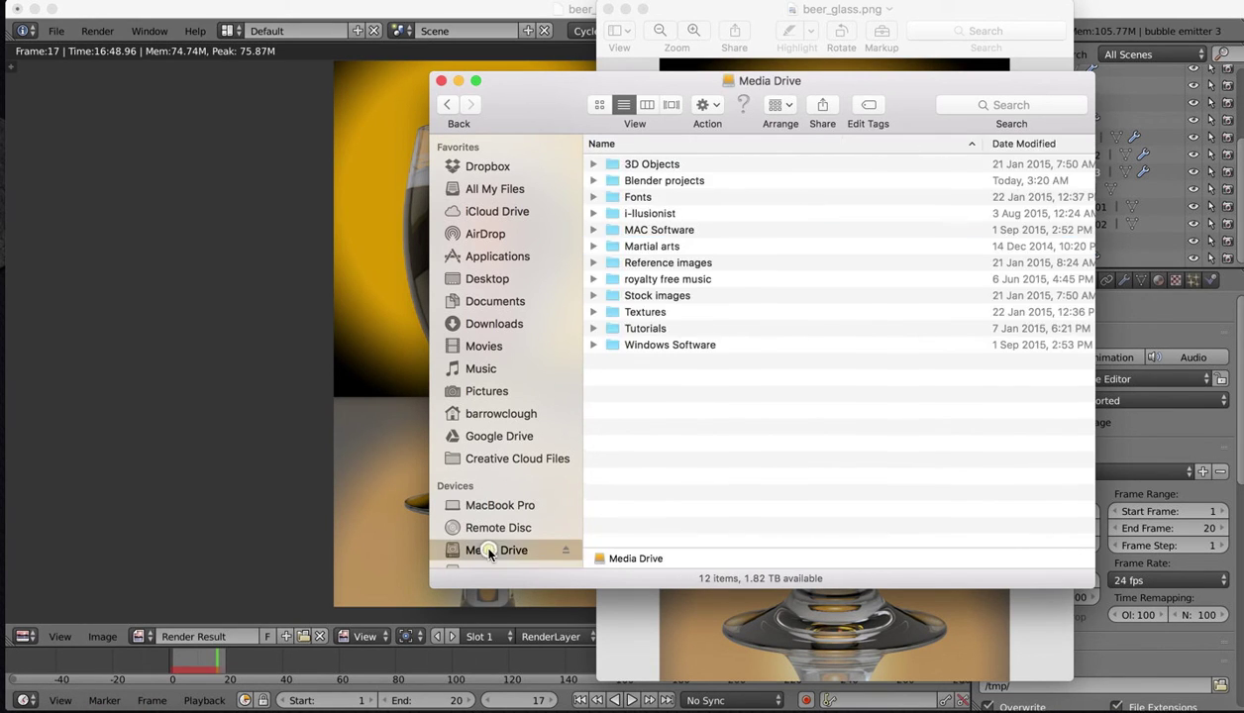
double_click(645, 182)
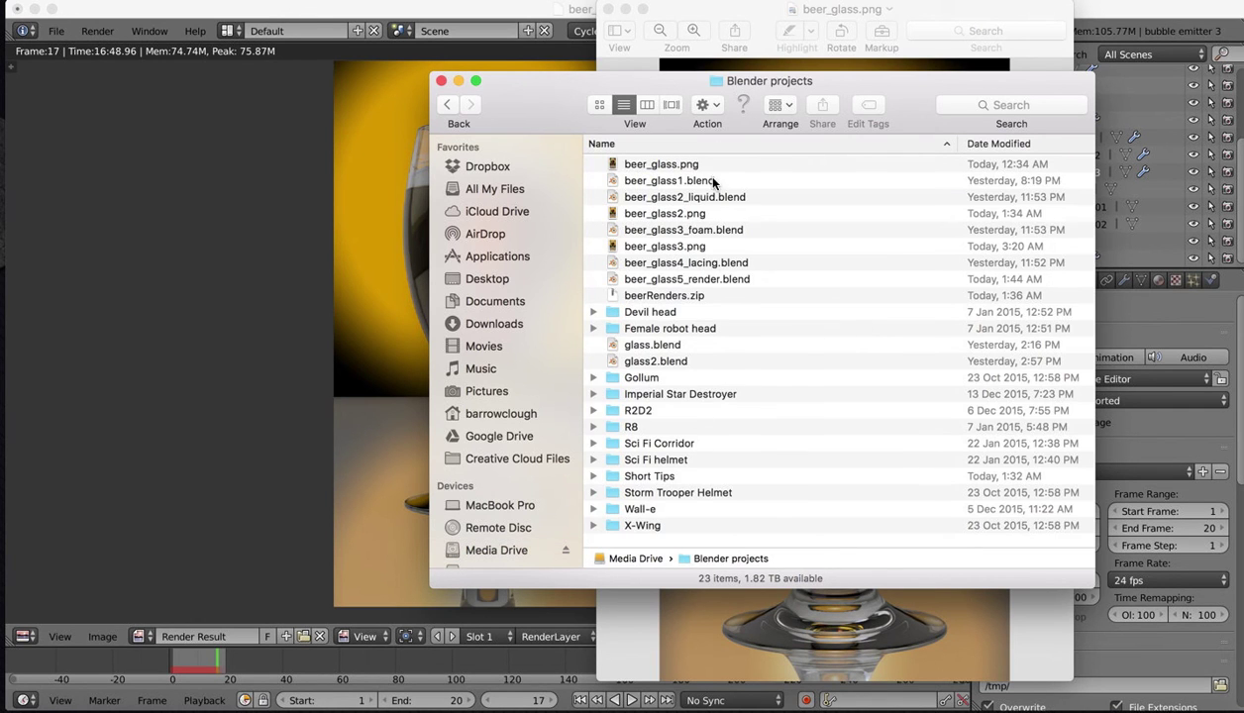
double_click(666, 213)
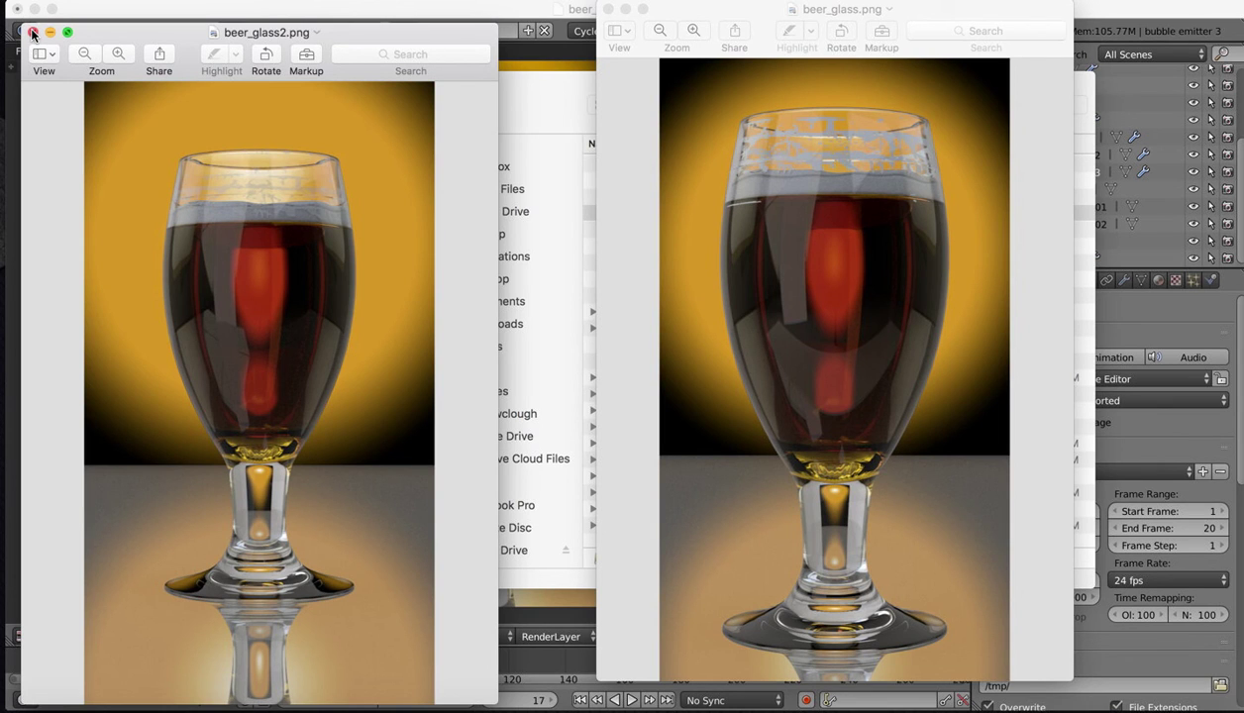
Step: Open beer_glass3.png from the same folder and minimize the Finder window
left_click(522, 279)
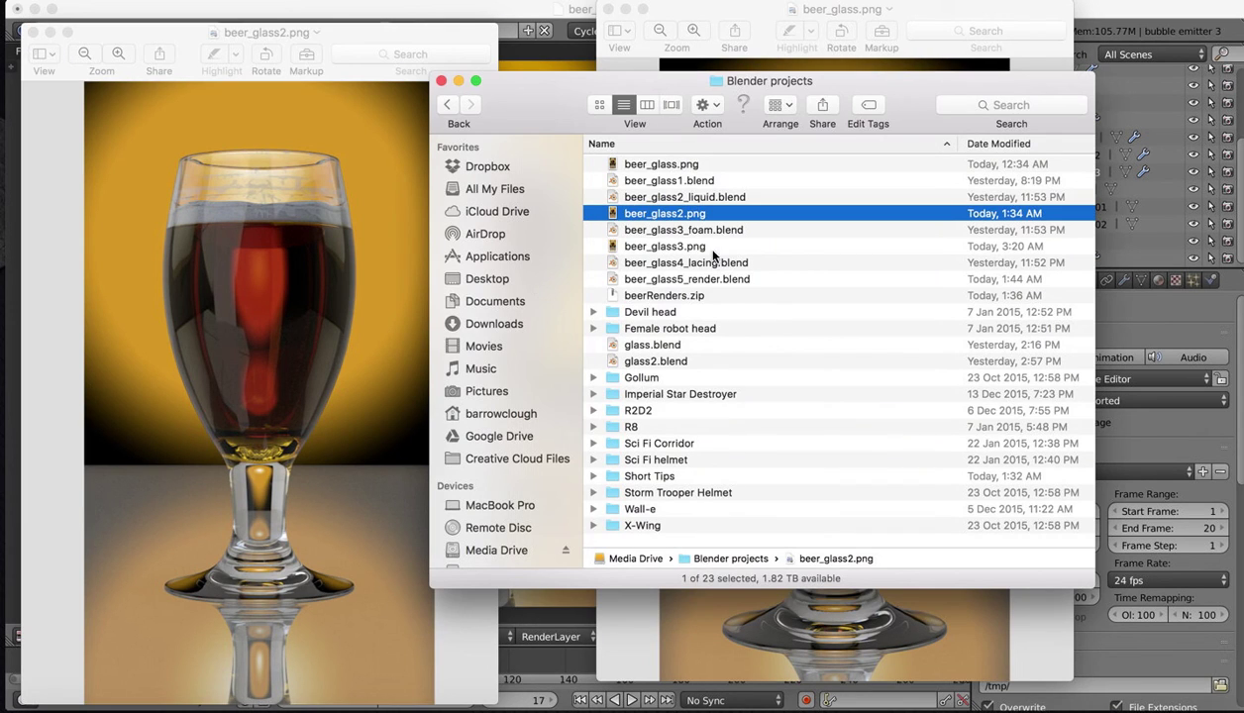
double_click(681, 245)
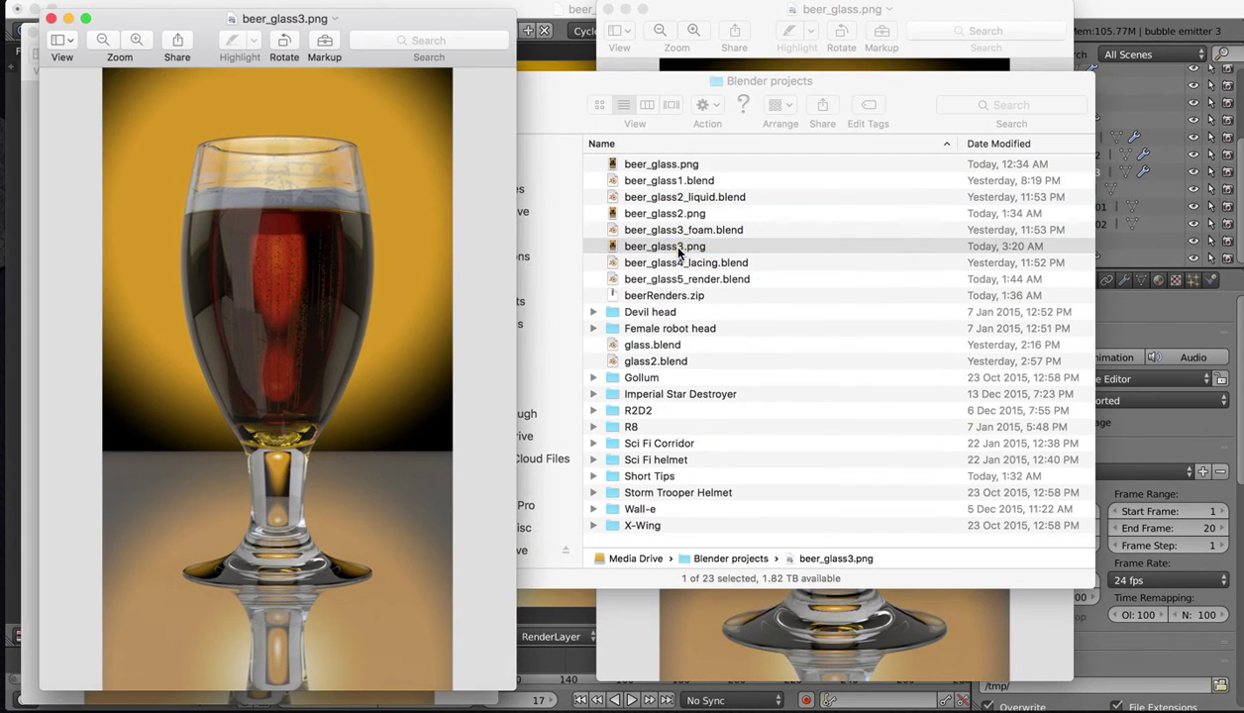
left_click(544, 83)
left_click(457, 81)
Step: Line up the Preview windows left to right: beer_glass3, beer_glass2, then beer_glass in front
left_click_drag(741, 17, 904, 5)
left_click_drag(353, 22, 352, 259)
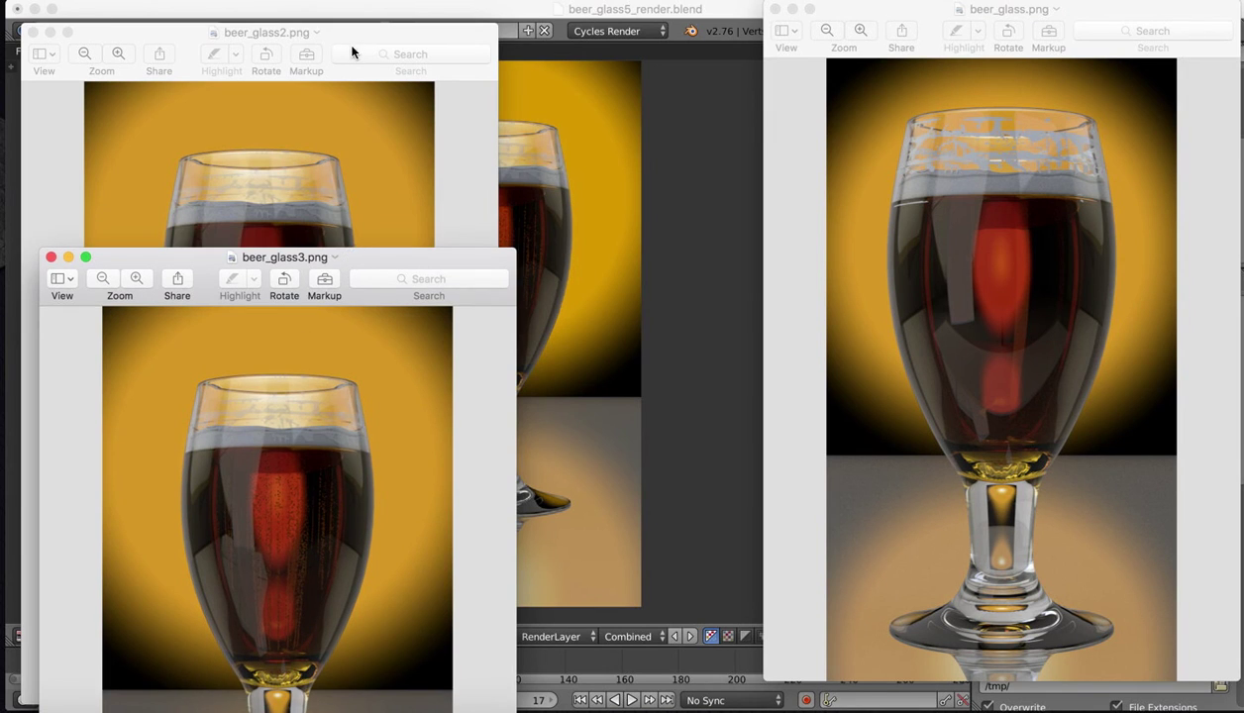
left_click_drag(352, 48, 687, 23)
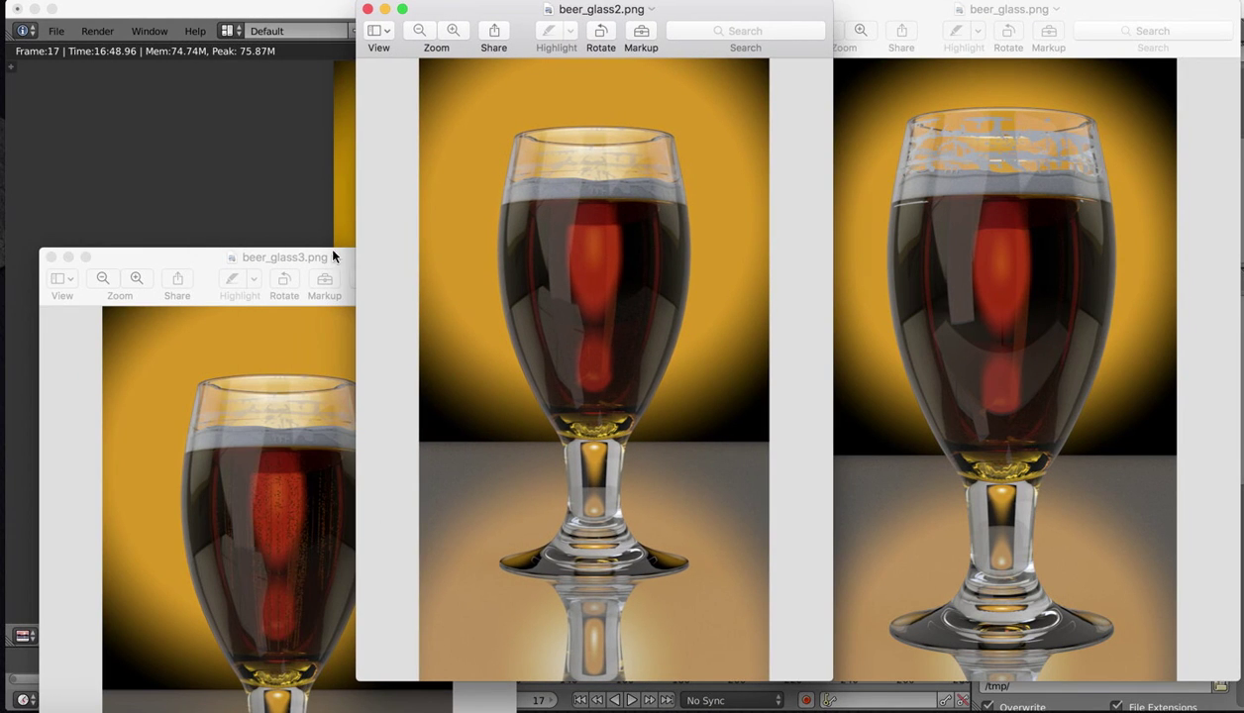
left_click_drag(169, 254, 90, 6)
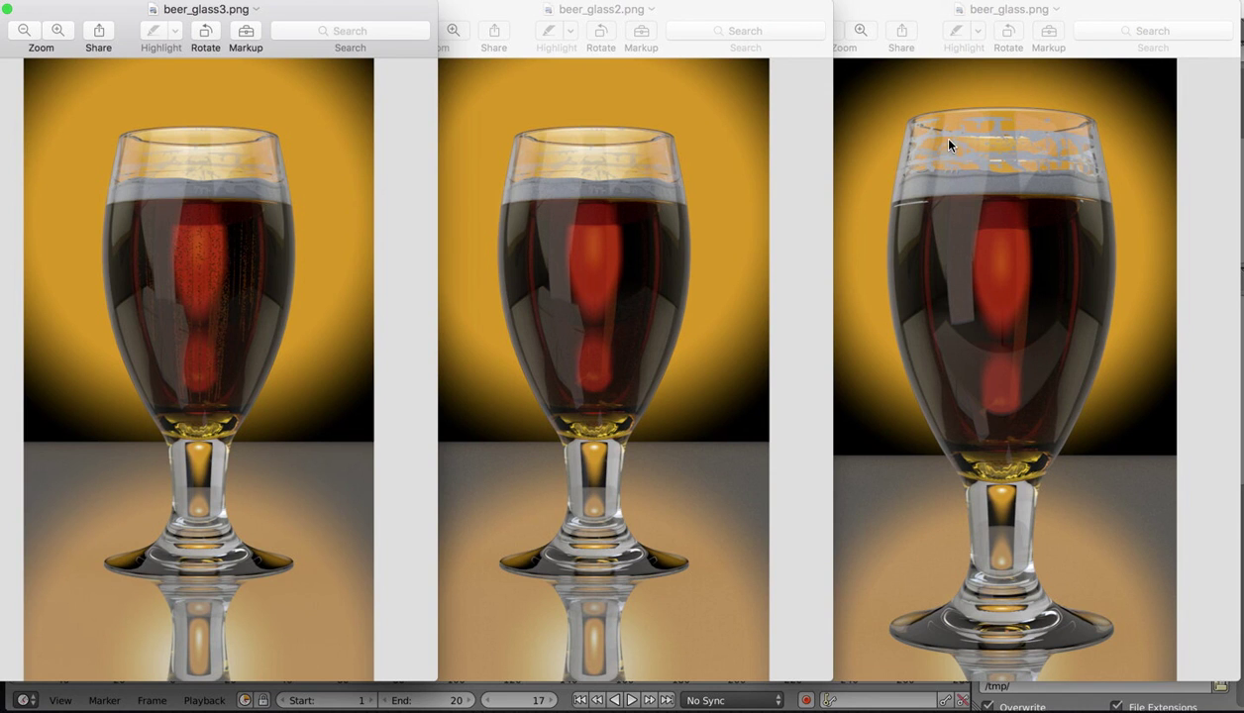
left_click(1145, 19)
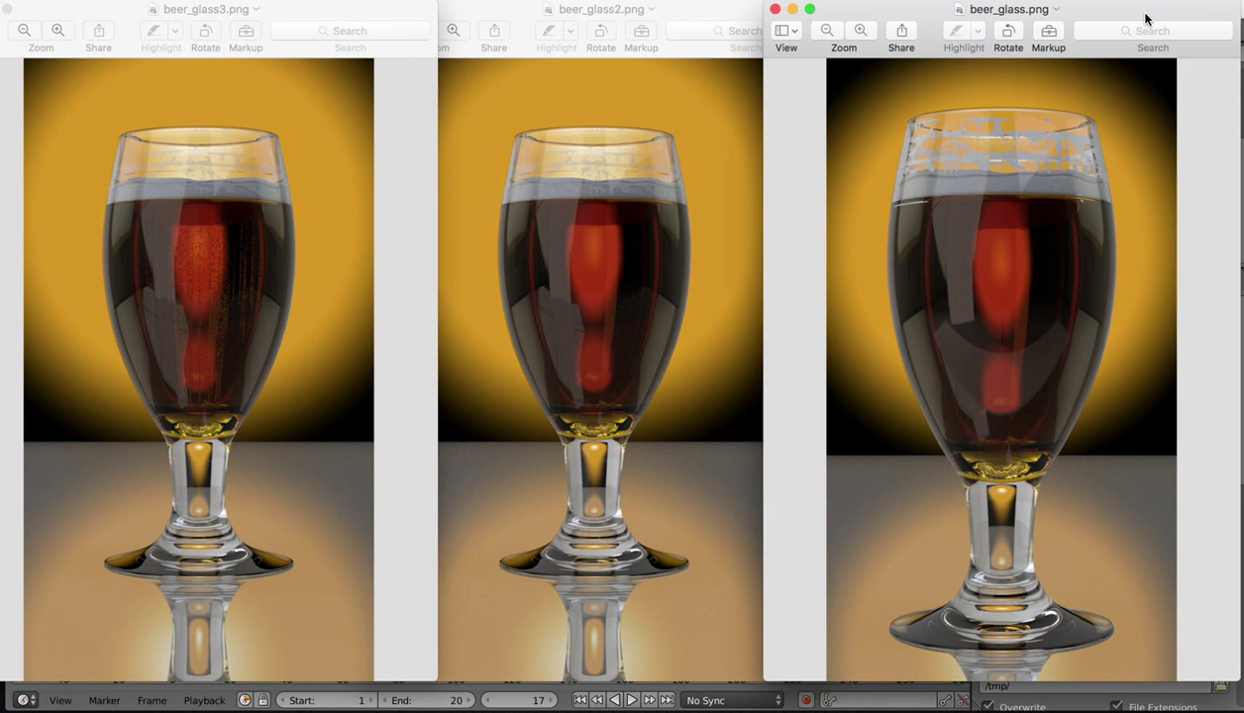